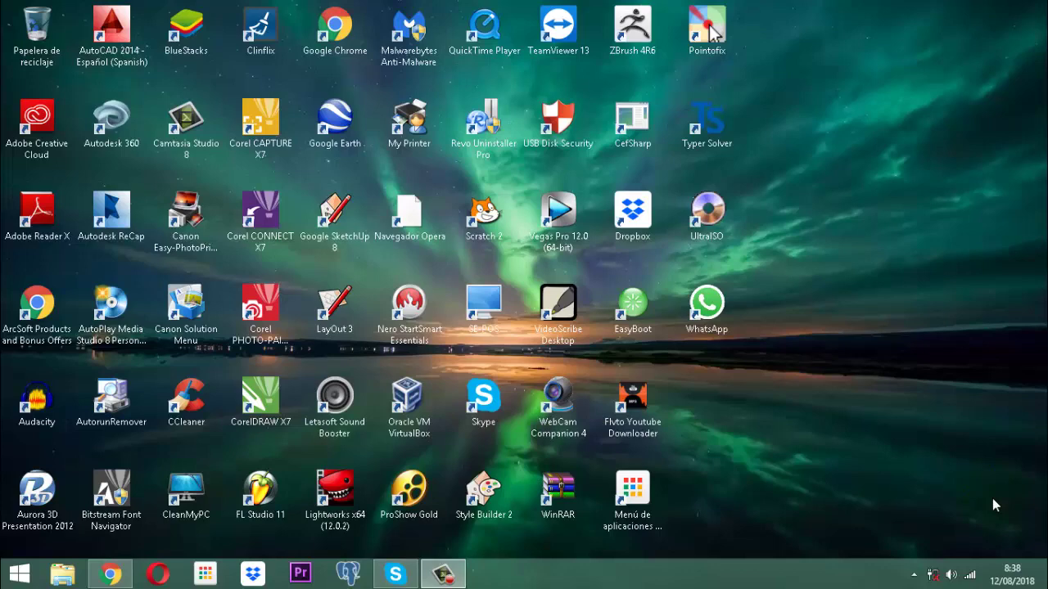
- Open the Vet Project database from the software veterinarias folder inside documentos 2017 on the DATA (D:) drive
left_click(992, 505)
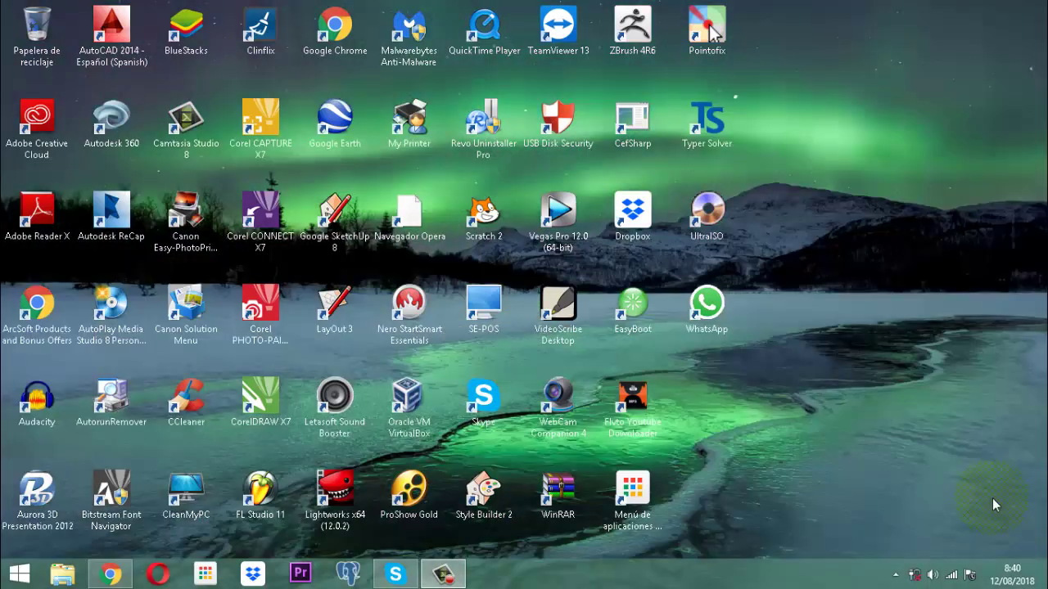
left_click(63, 577)
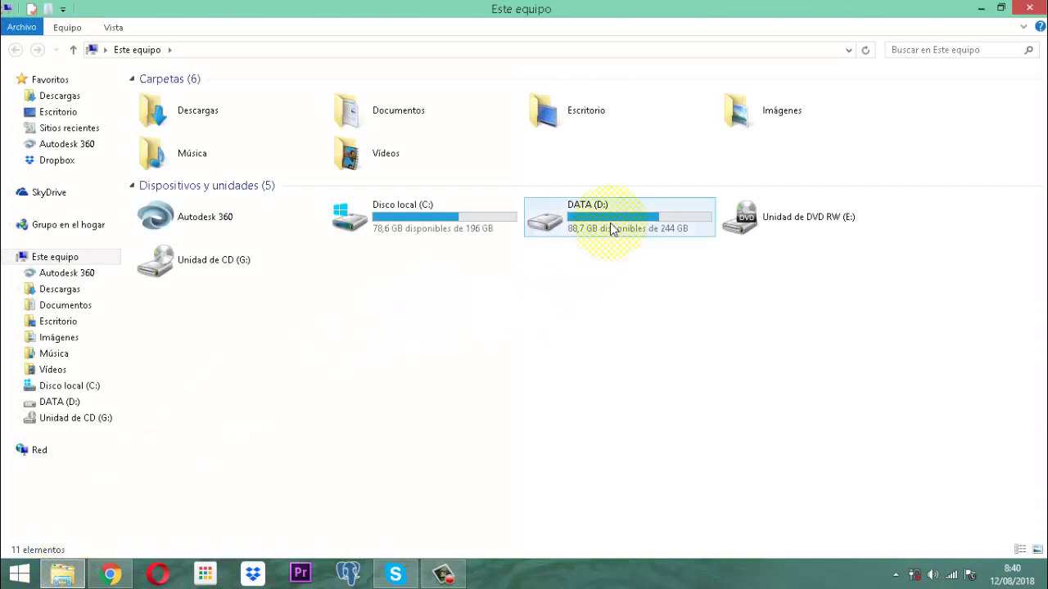
double_click(610, 222)
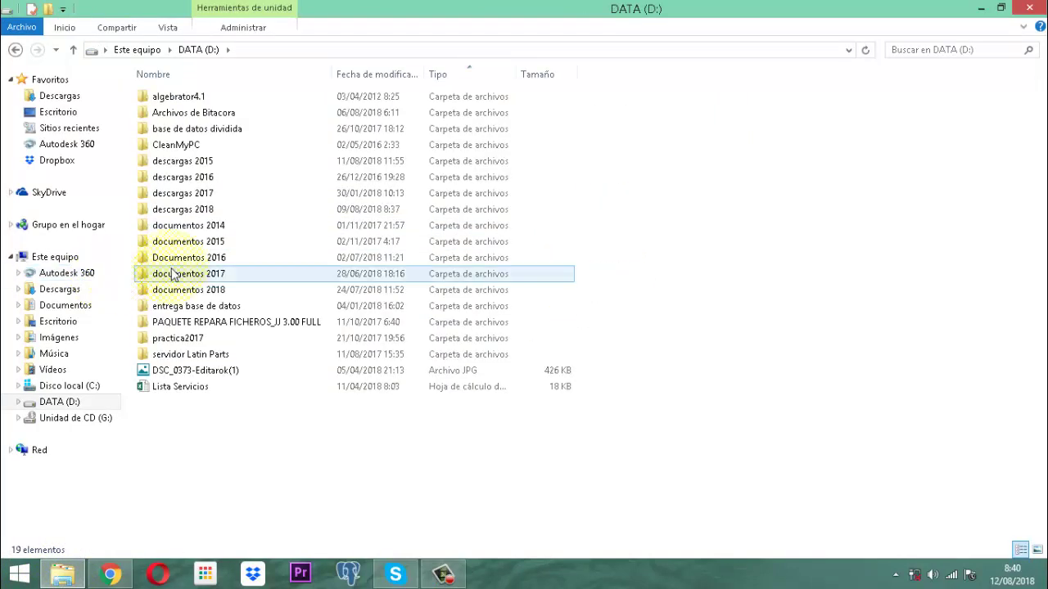
double_click(190, 276)
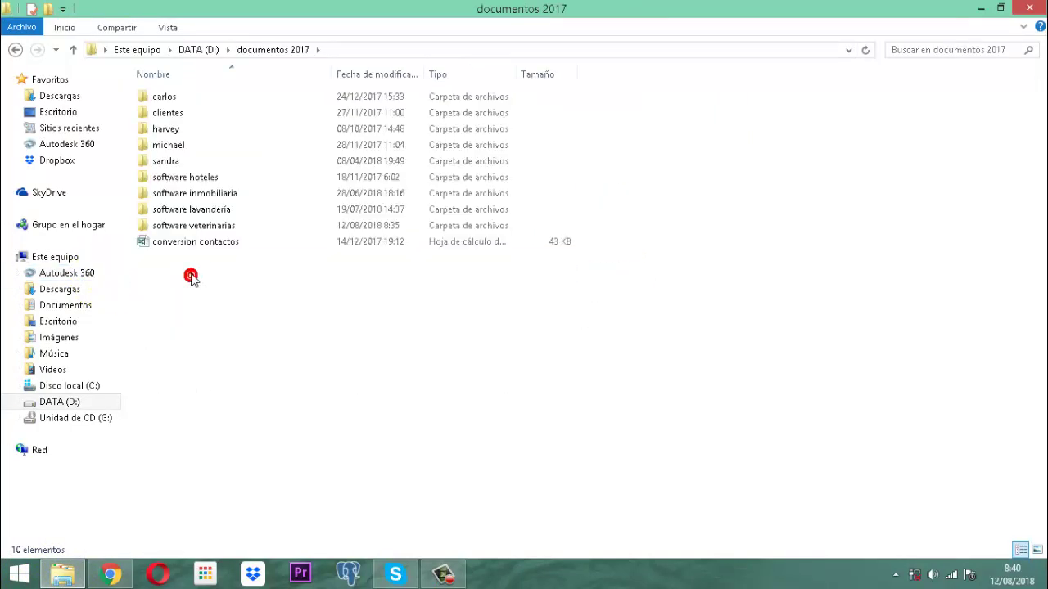
double_click(197, 225)
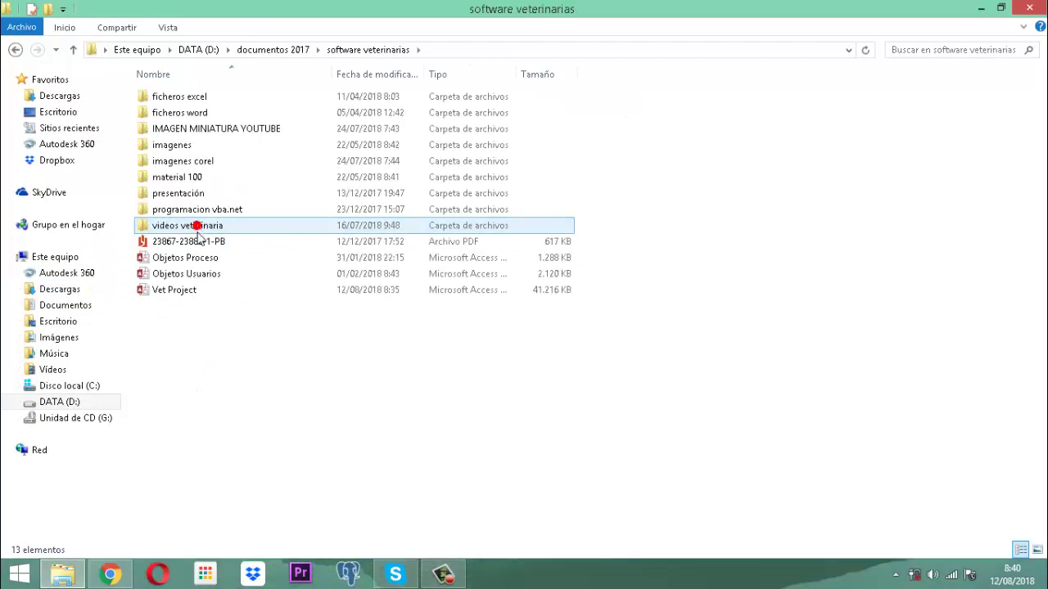
double_click(174, 290)
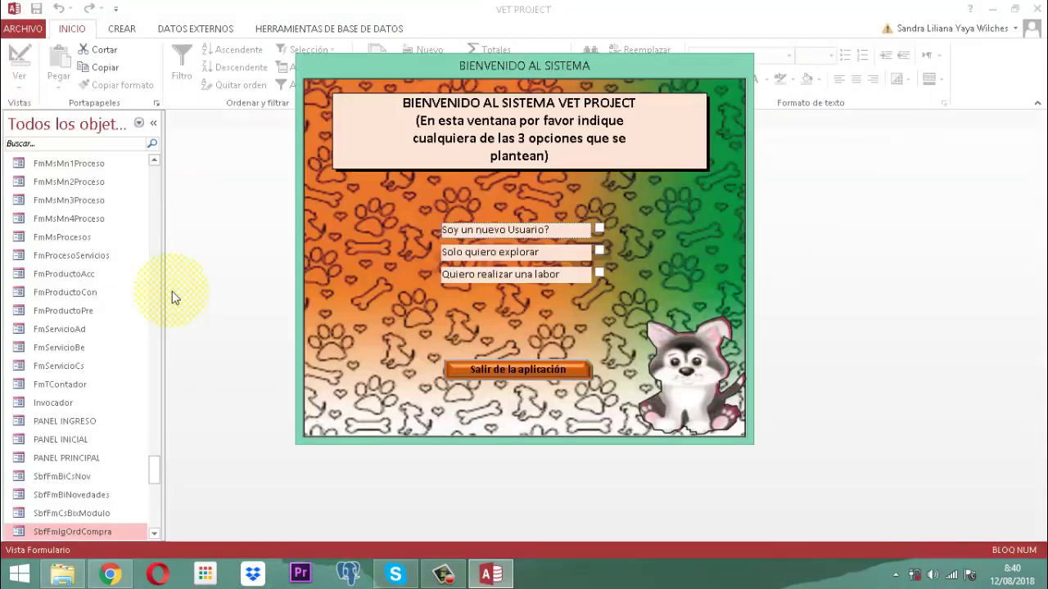
- Choose "Quiero realizar una labor", select the user from the user list, and sign in with the account password
left_click(598, 273)
scroll(325, 248, "down", 1)
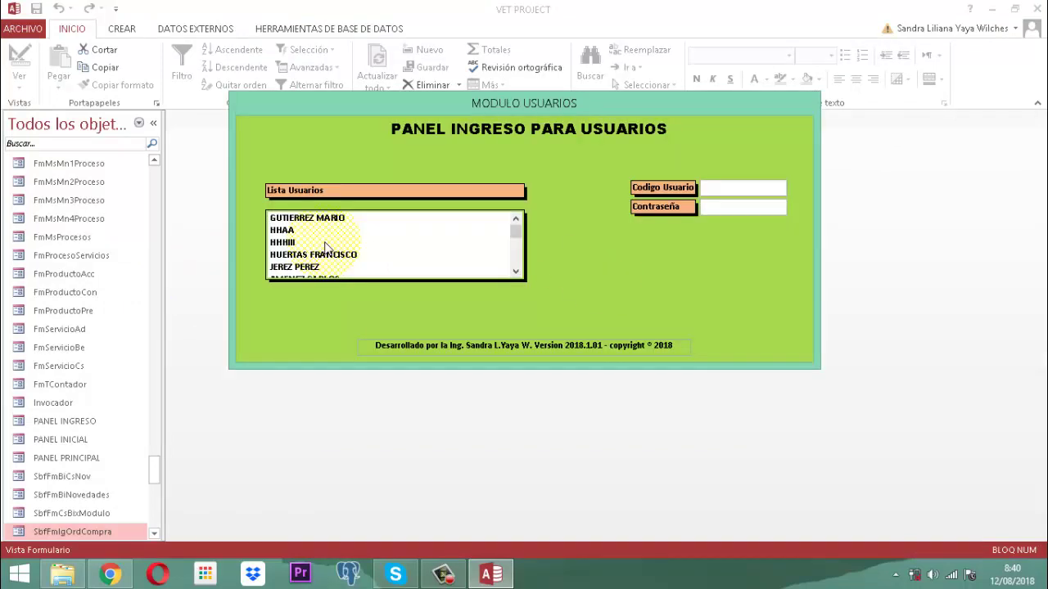
scroll(329, 239, "down", 1)
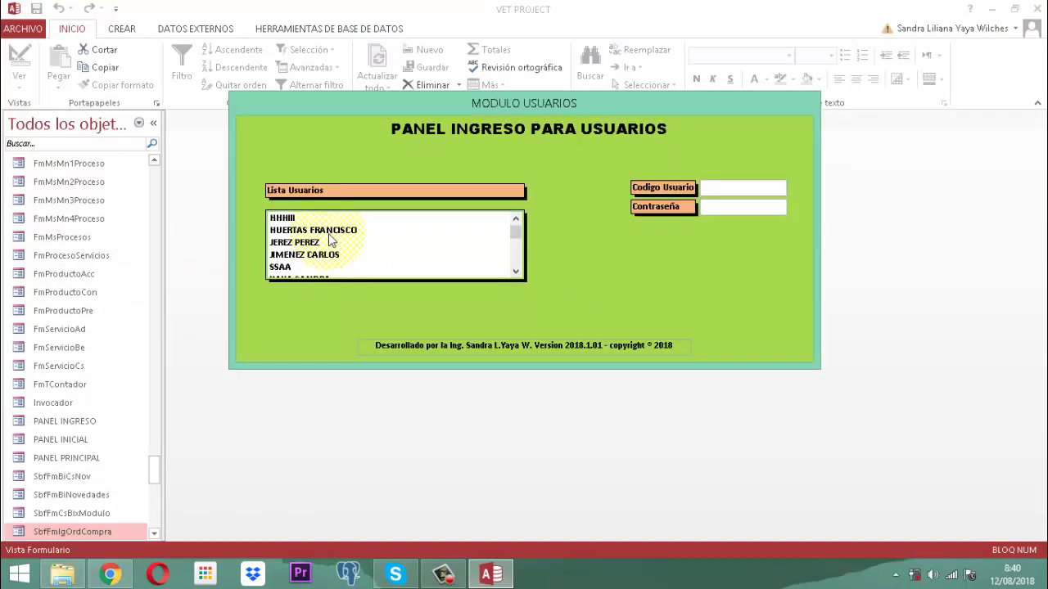
left_click(320, 254)
key("Tab")
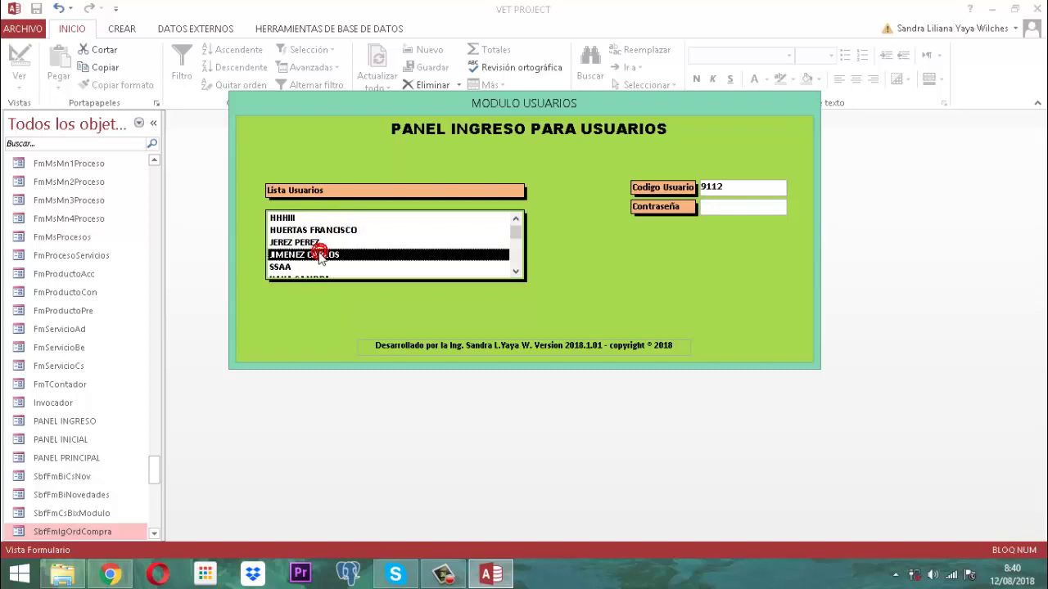
type("***")
key("Return")
key("Return")
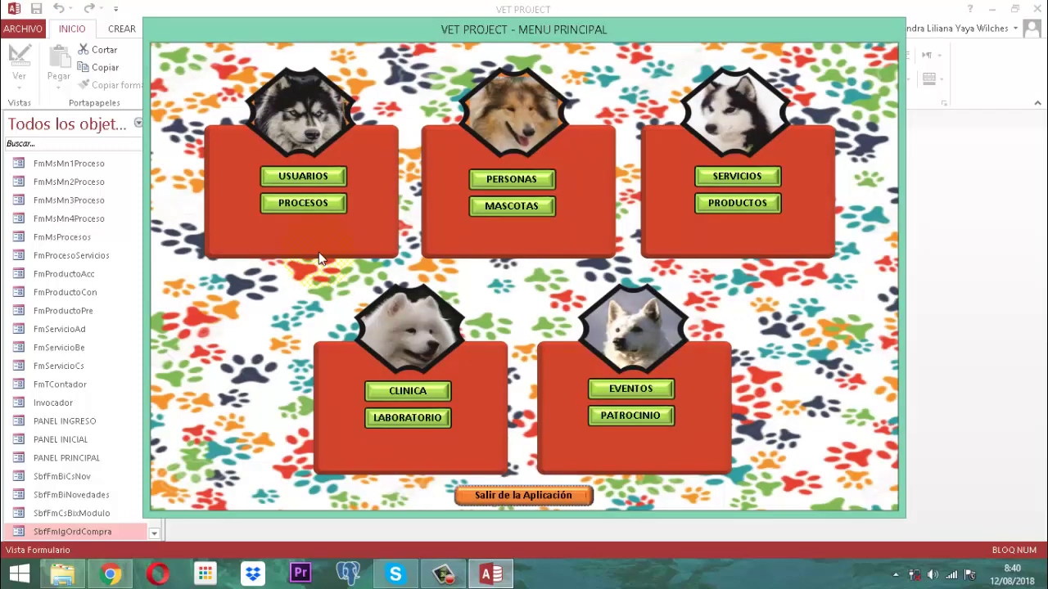
- Open the food purchase order in the products module, enter 12/08/2018 as the registration date, and exit without recording it
left_click(744, 207)
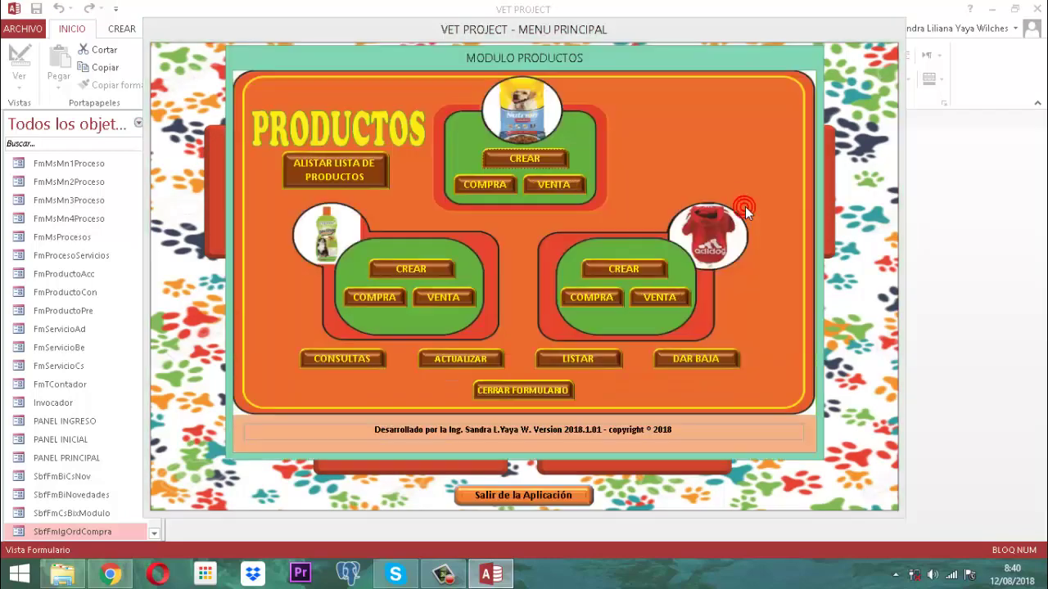
left_click(488, 185)
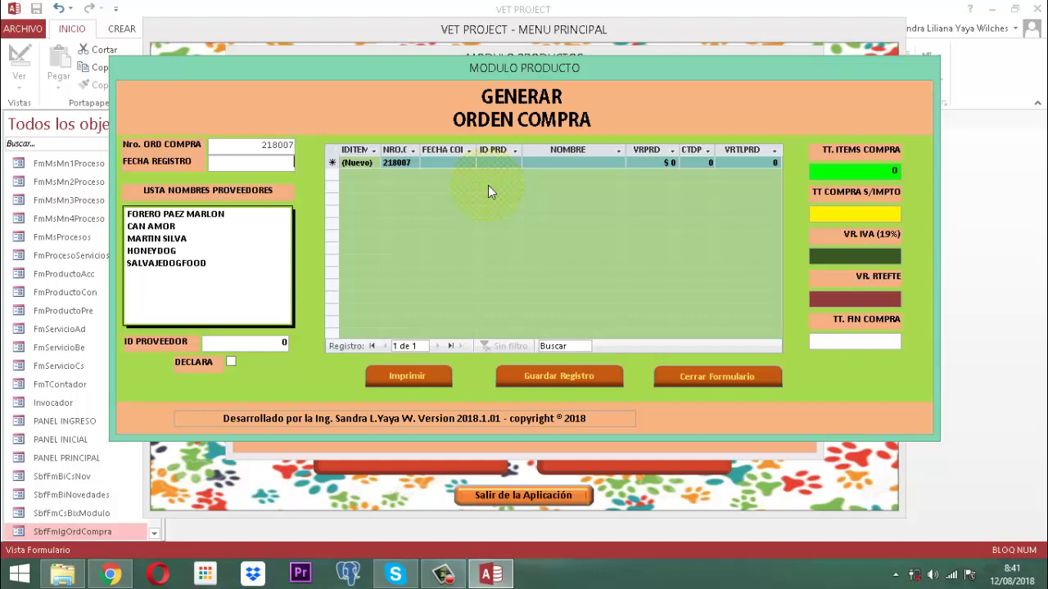
type("12/08/2")
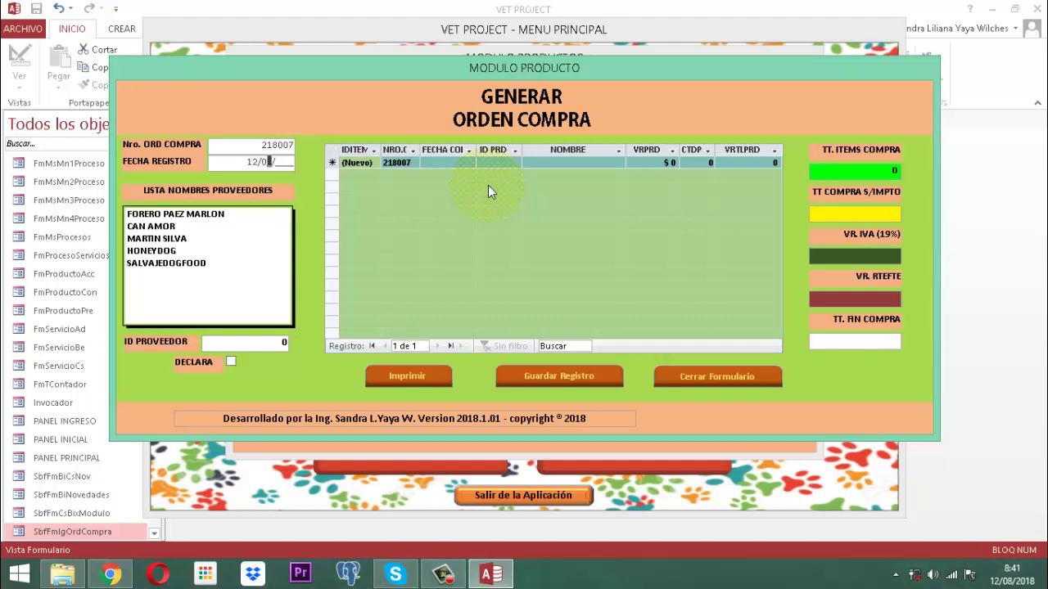
type("018")
key("Return")
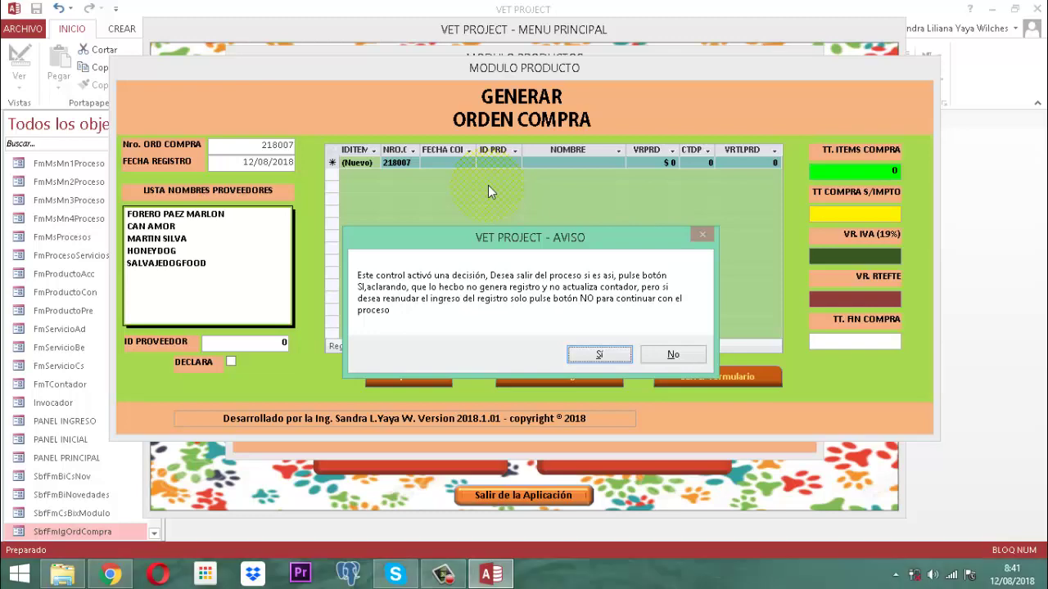
key("Return")
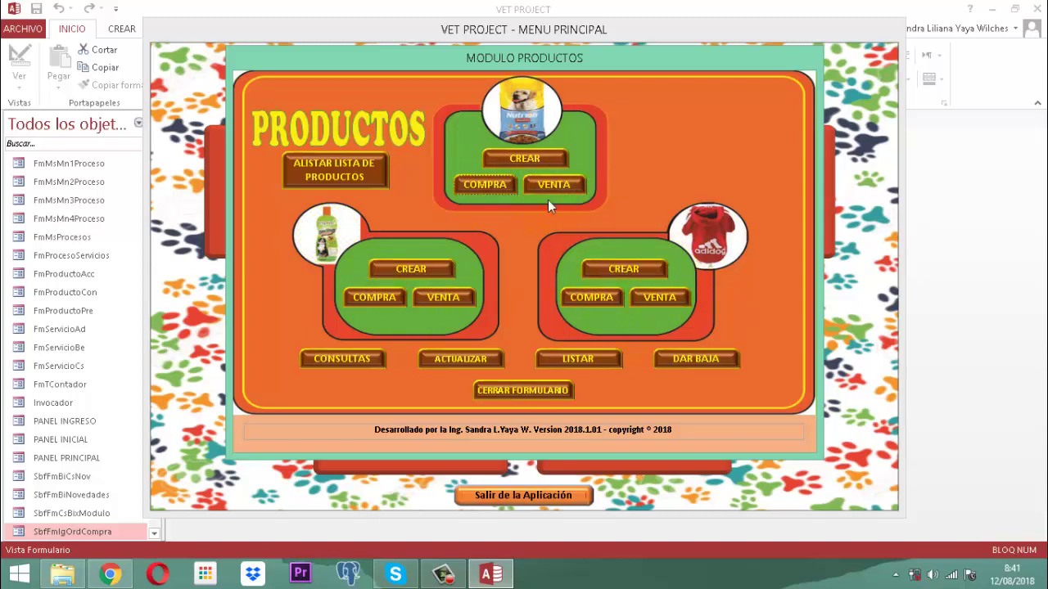
- Check the purchase options of the shampoo and clothing product groups in the products module
left_click(375, 296)
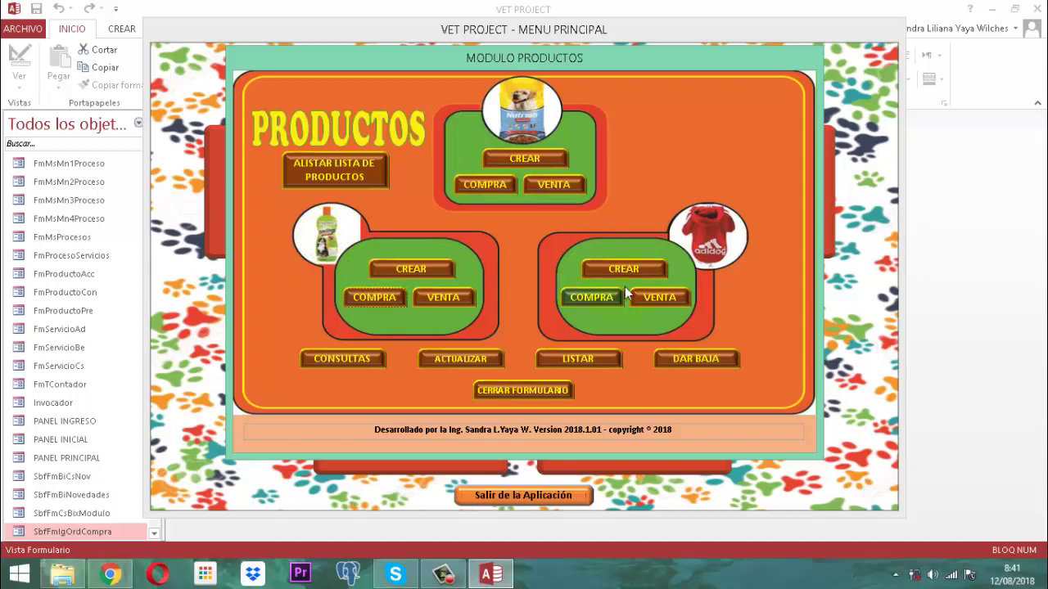
left_click(575, 298)
left_click(603, 305)
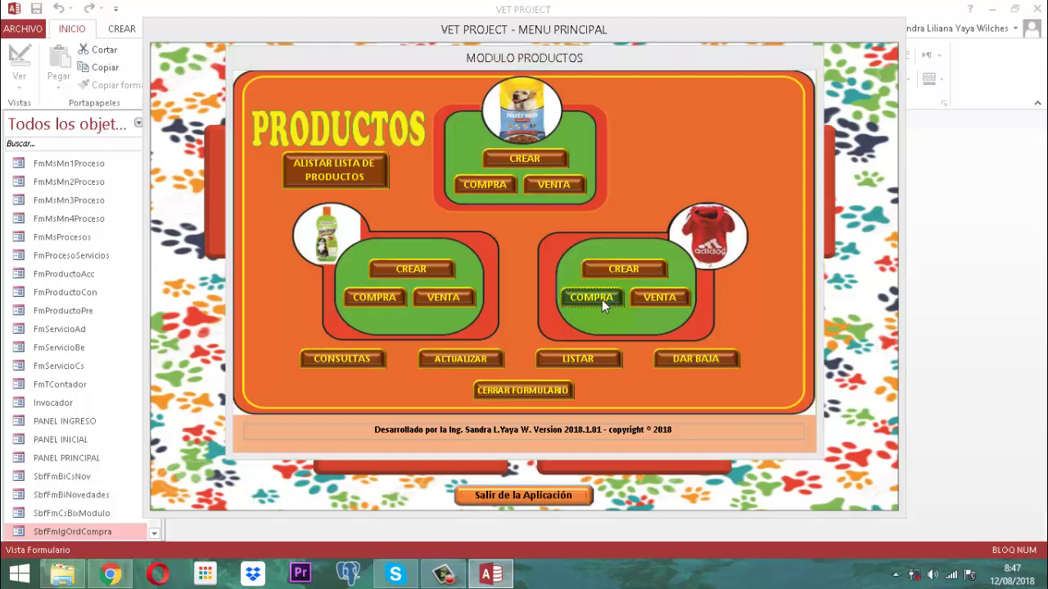
left_click(603, 305)
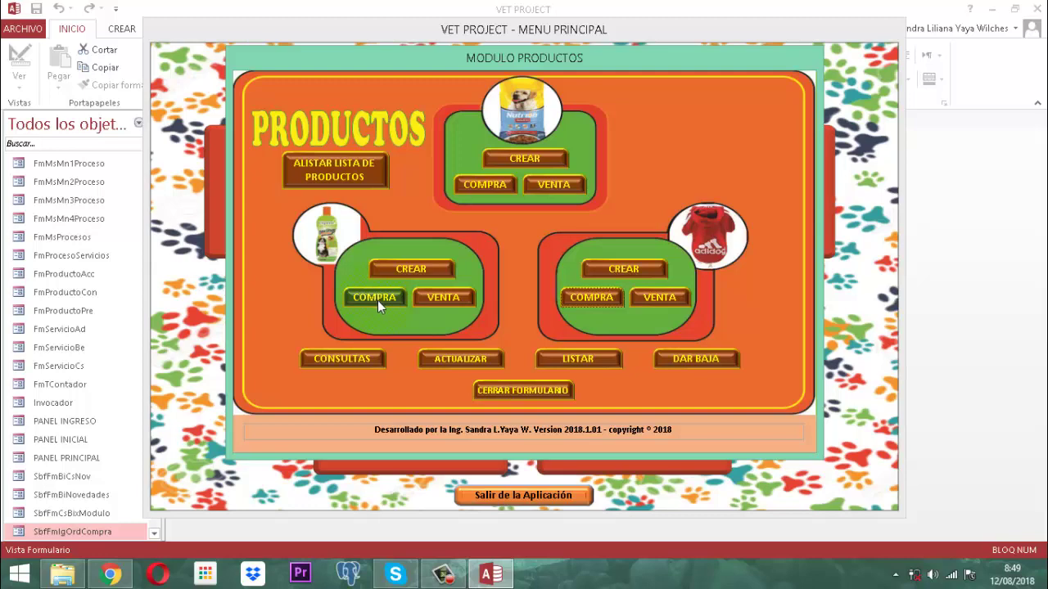
- Close the products module form and the main menu form
left_click(530, 391)
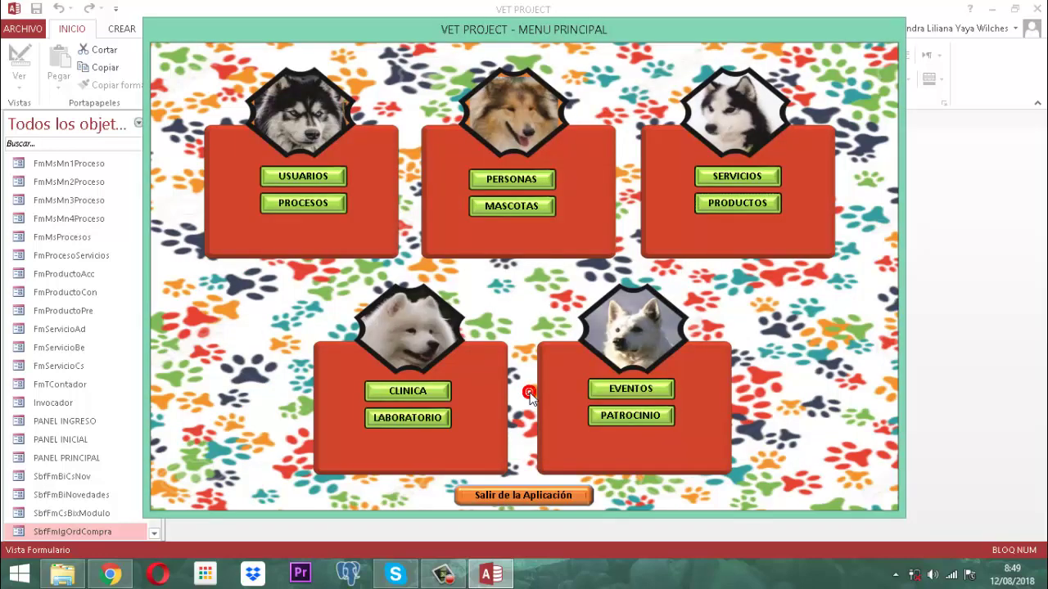
right_click(491, 27)
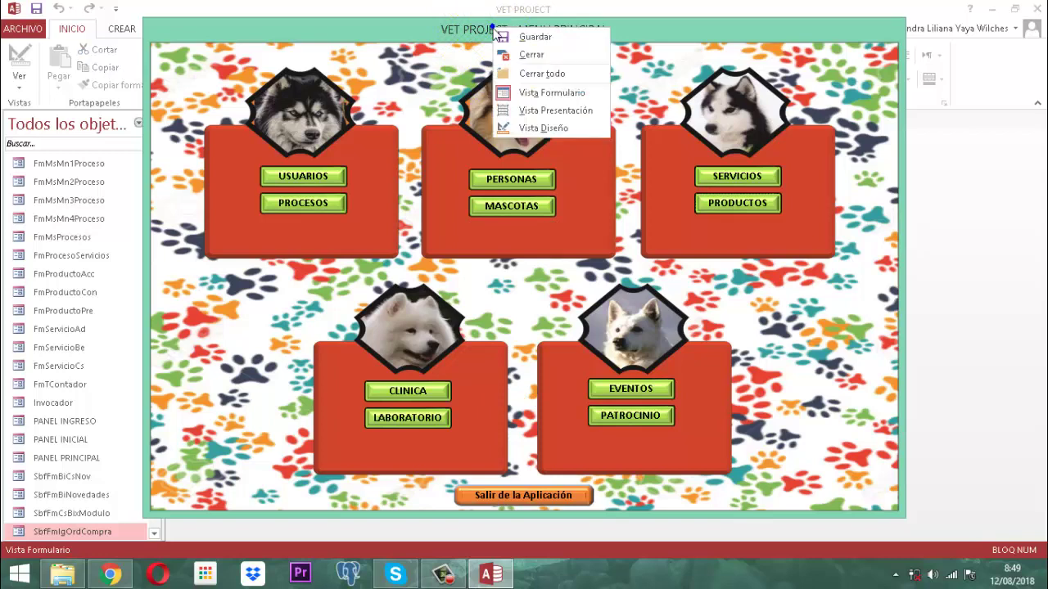
left_click(536, 55)
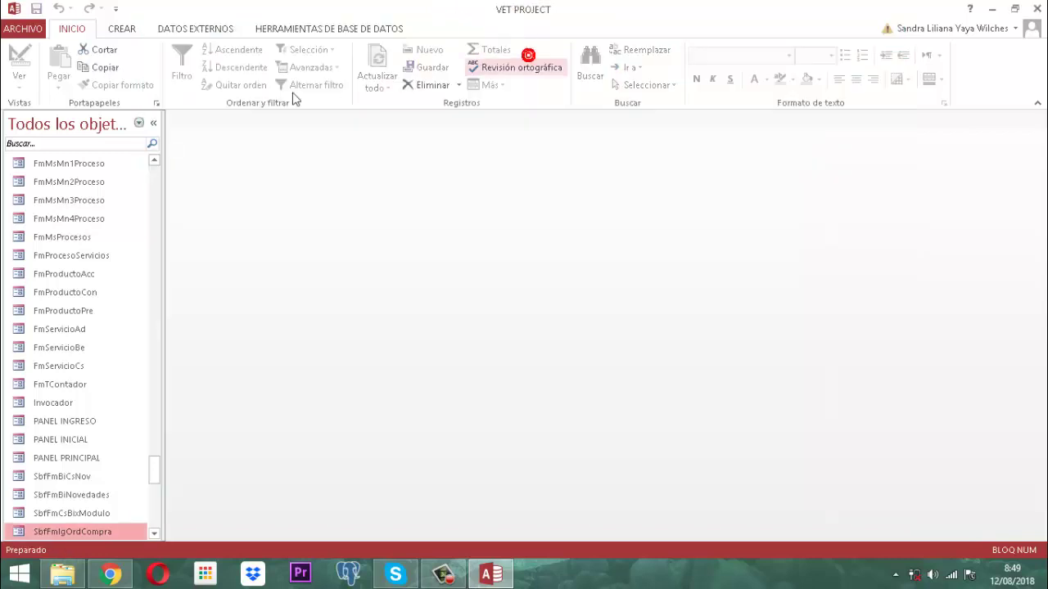
- Filter the database objects by "compra" and copy the query CsAcNumero OrdCompra
left_click(54, 146)
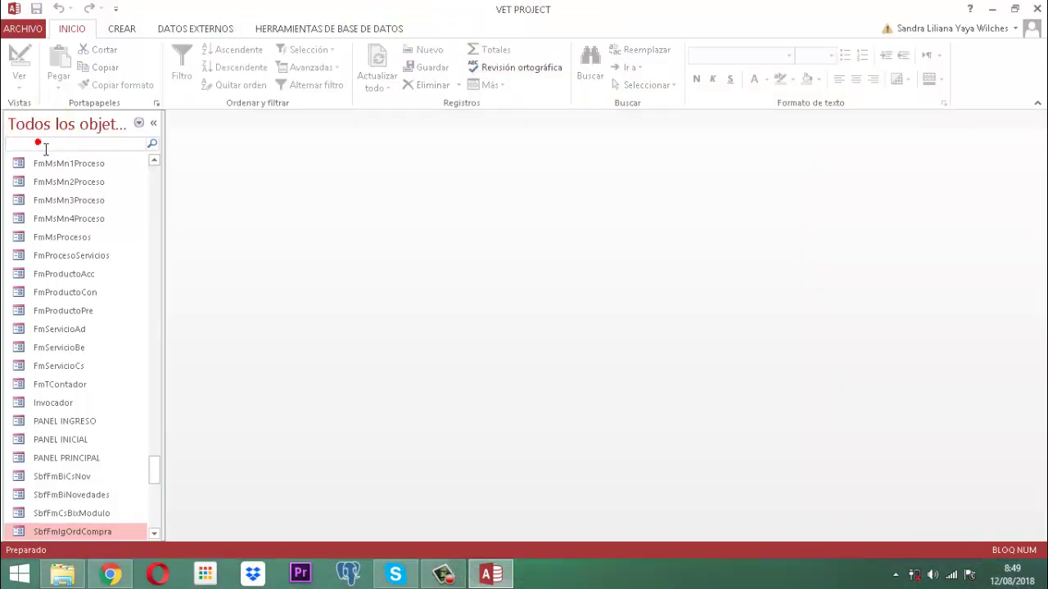
type("compra")
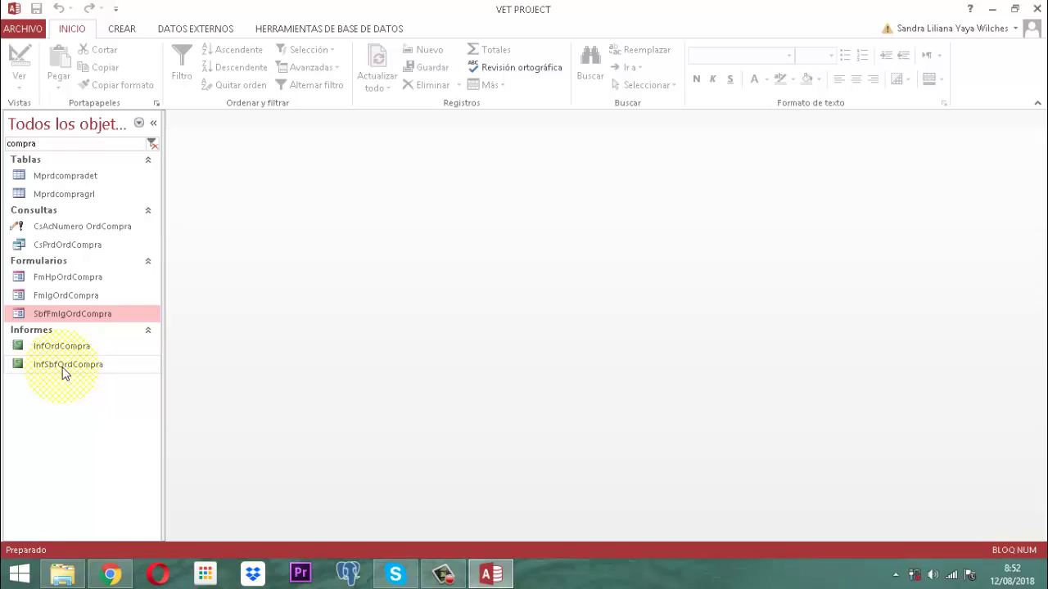
right_click(78, 228)
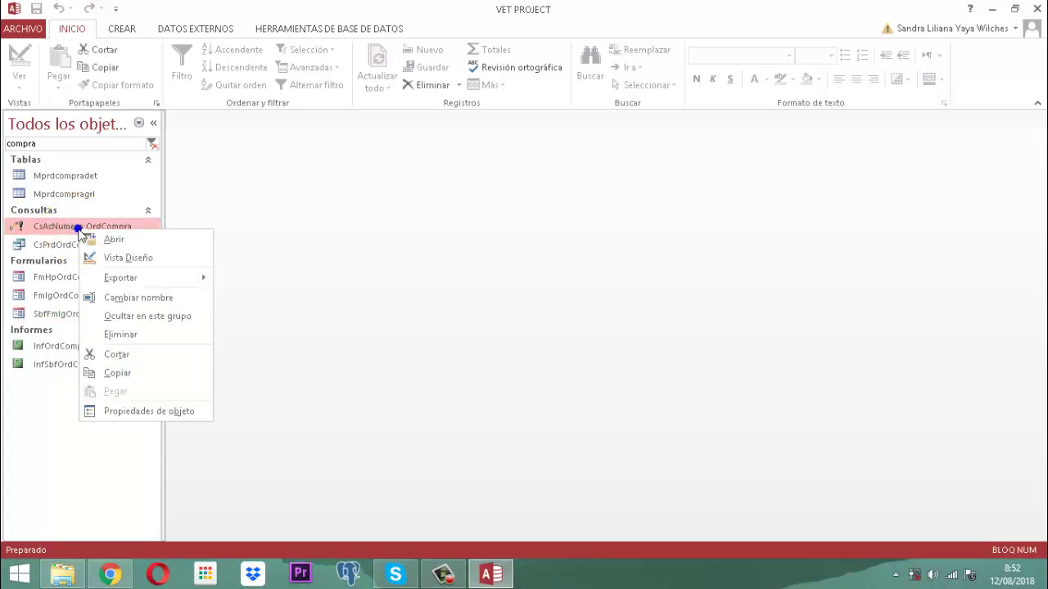
left_click(102, 373)
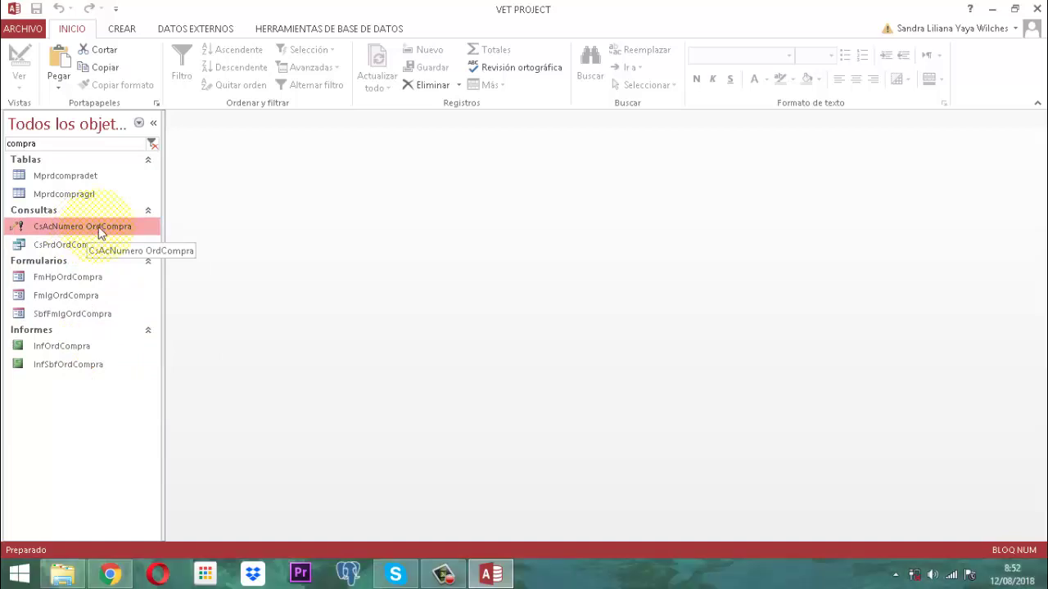
- Paste the copied query under the name CsAcNumero OrdCompra1
right_click(81, 226)
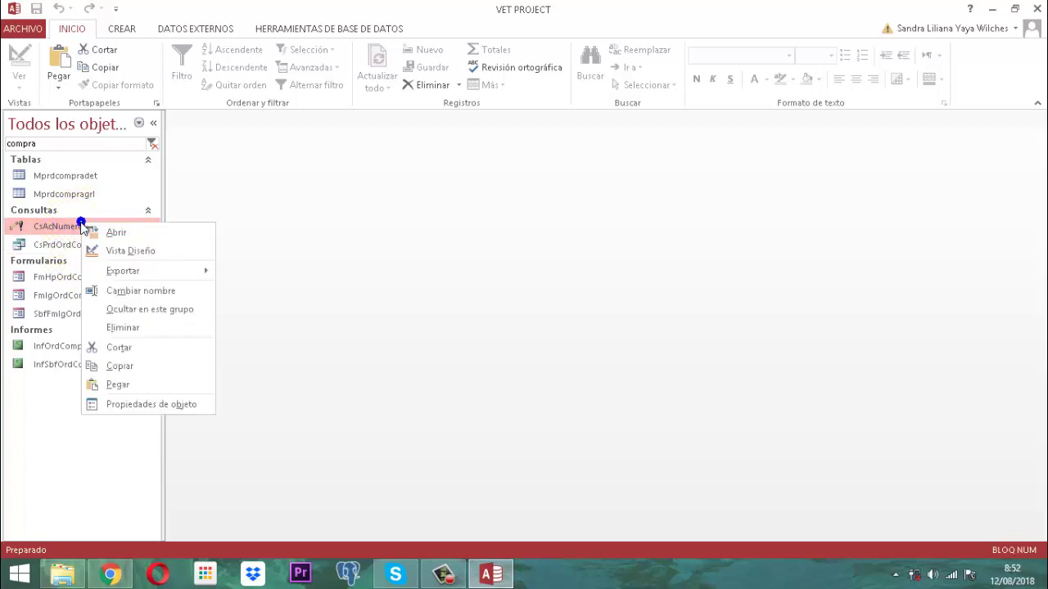
left_click(126, 394)
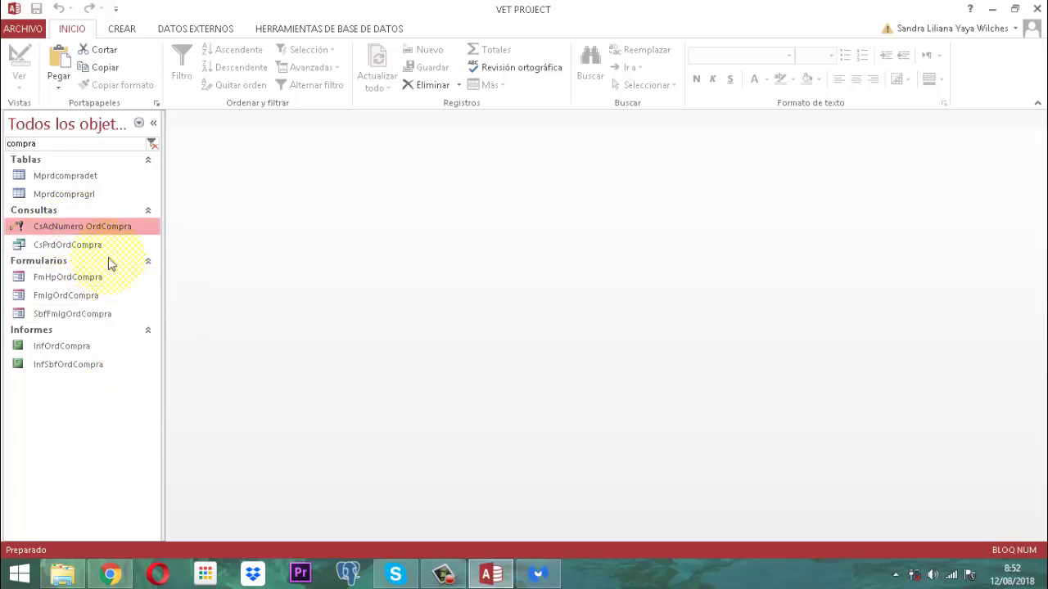
right_click(66, 233)
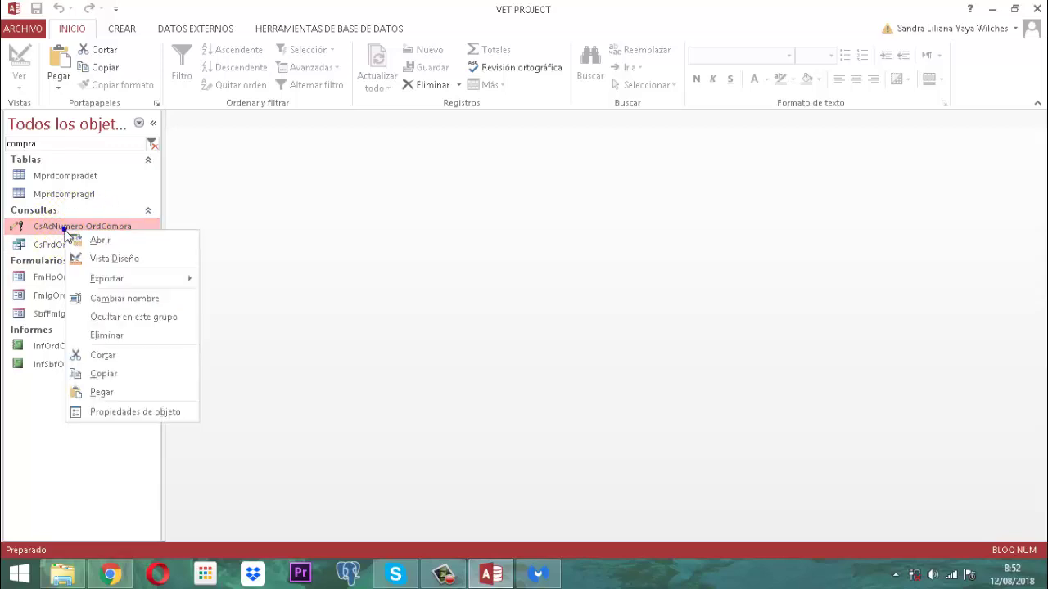
left_click(104, 393)
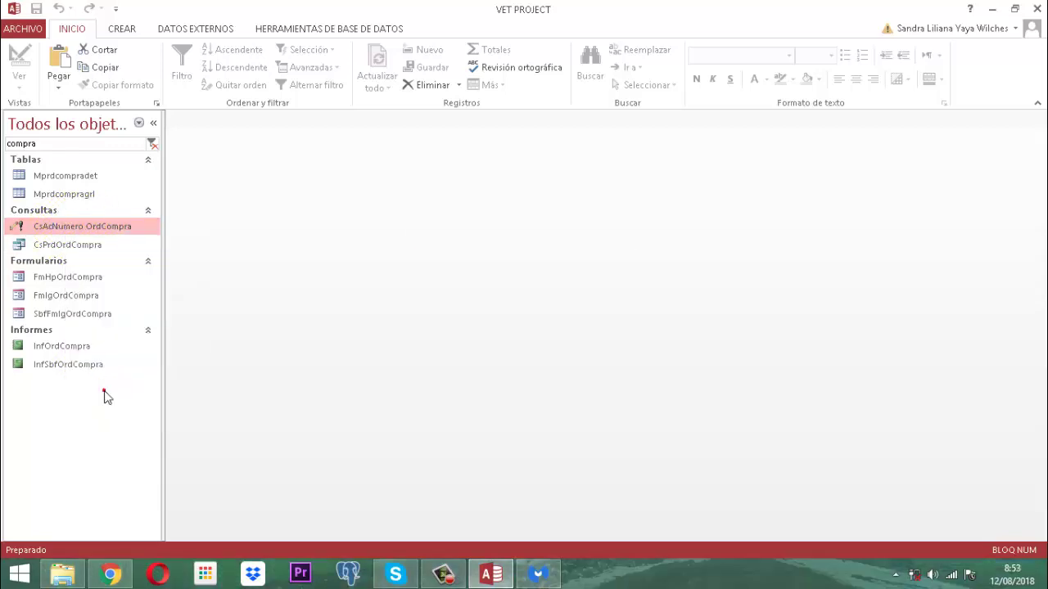
left_click(581, 202)
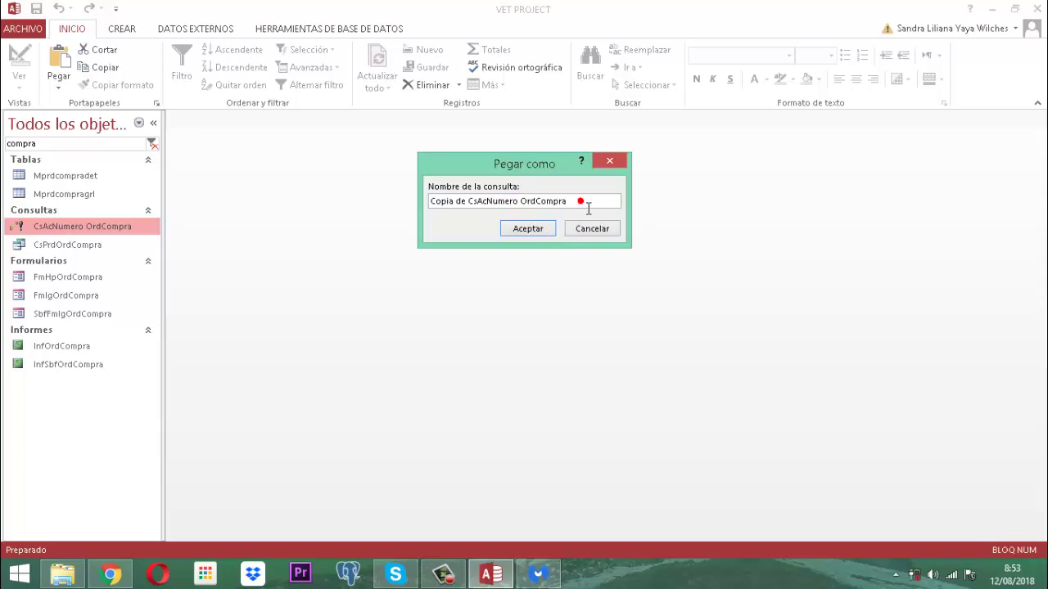
type("1")
key("Home")
key("Delete")
key("Delete")
key("Delete")
key("Delete")
key("Delete")
key("Delete")
key("Delete")
key("Delete")
key("Delete")
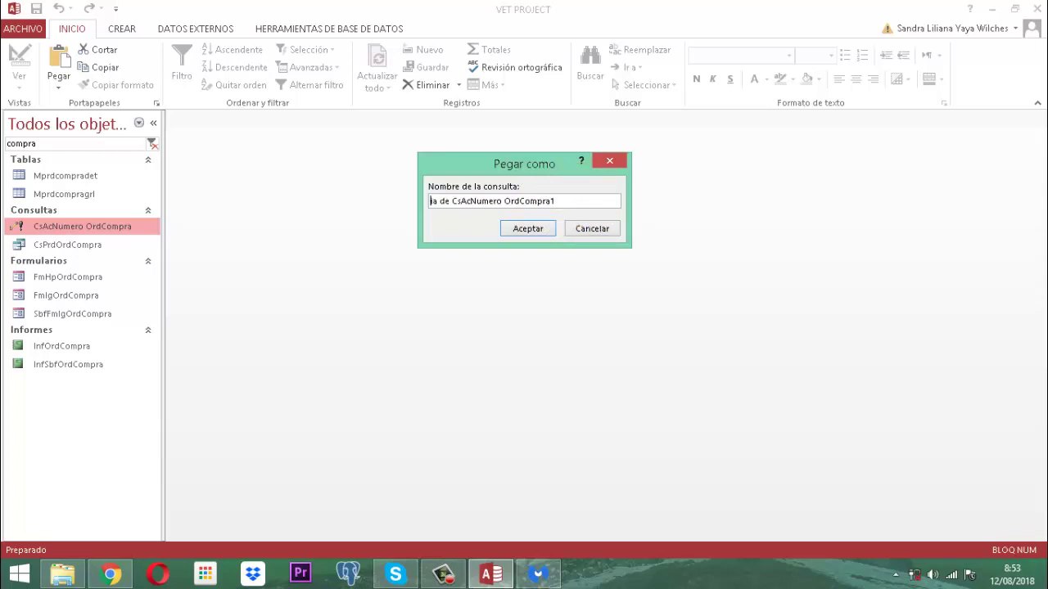
key("Delete")
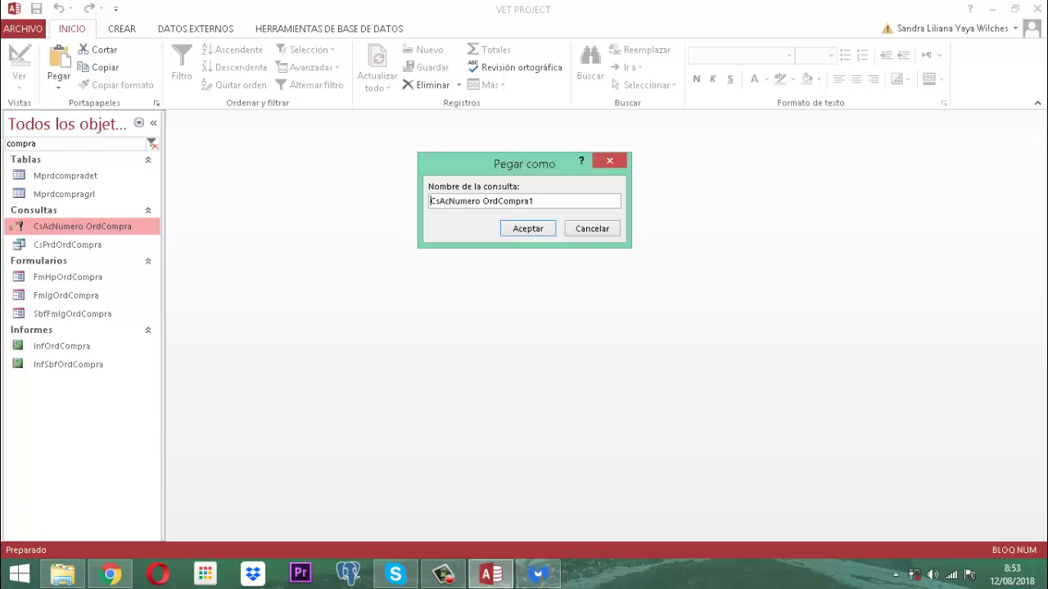
left_click(517, 233)
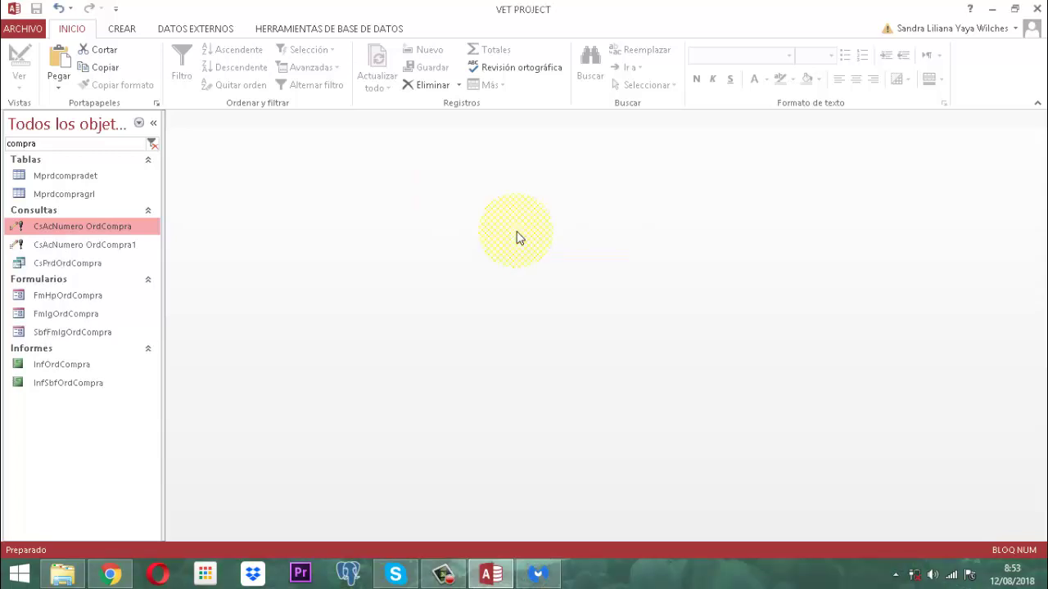
- Paste the copied query again under the name CsAcNumero OrdCompra2
right_click(133, 246)
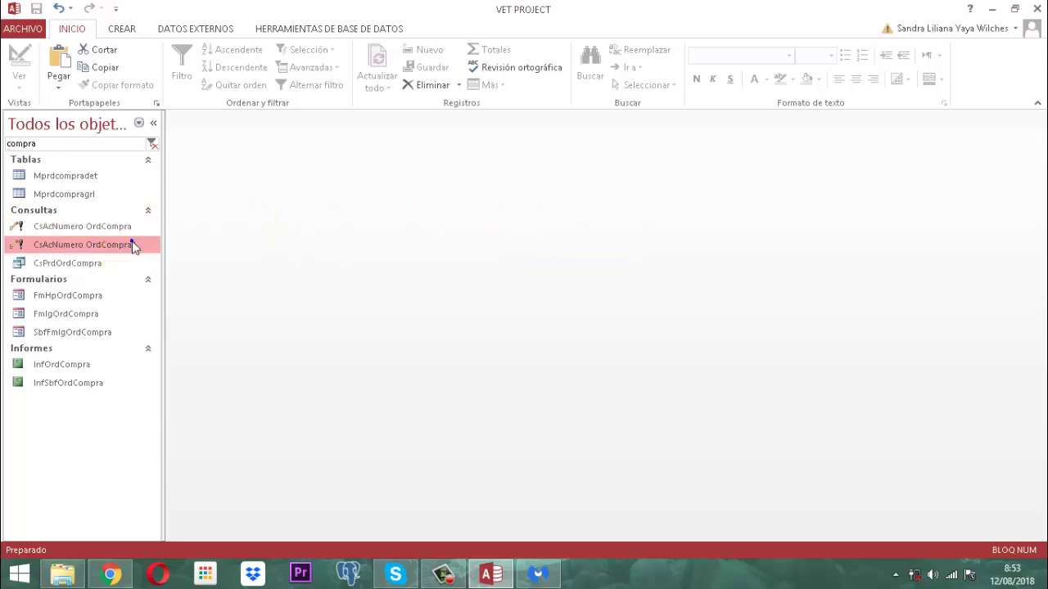
left_click(177, 403)
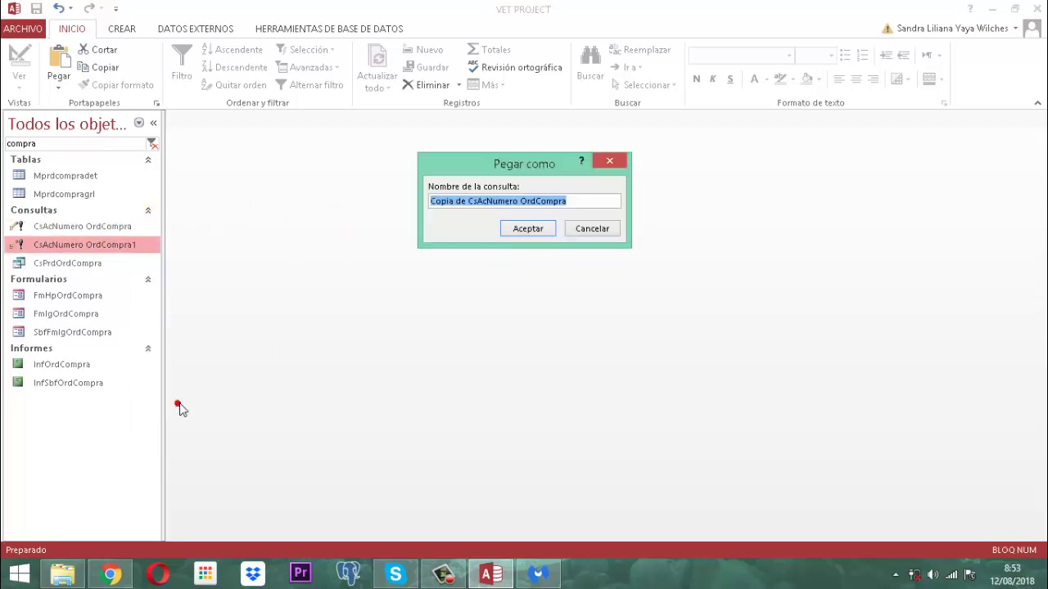
left_click(574, 201)
type("2")
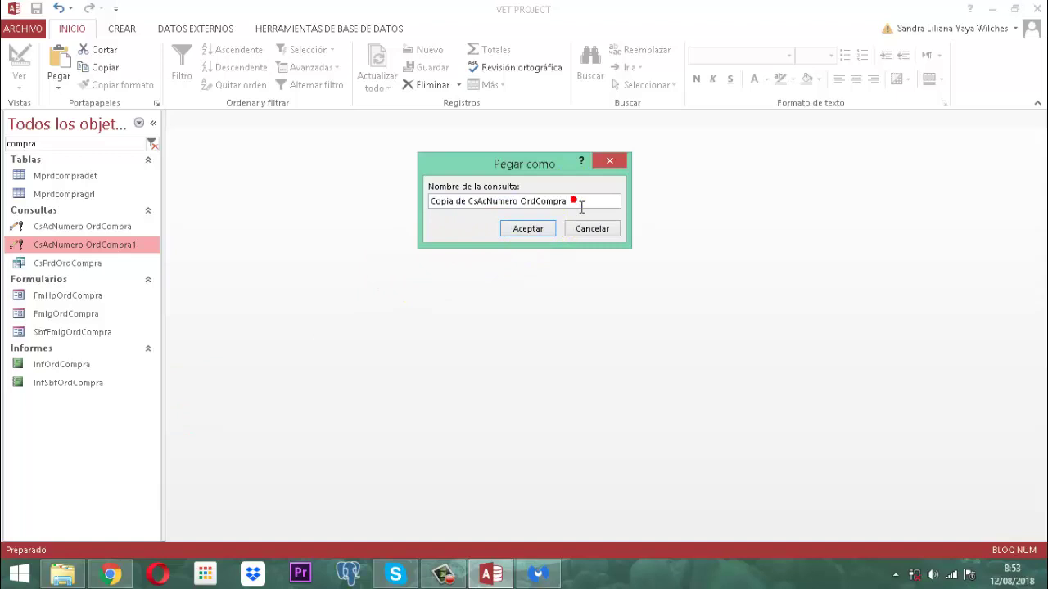
left_click(581, 207)
key("Home")
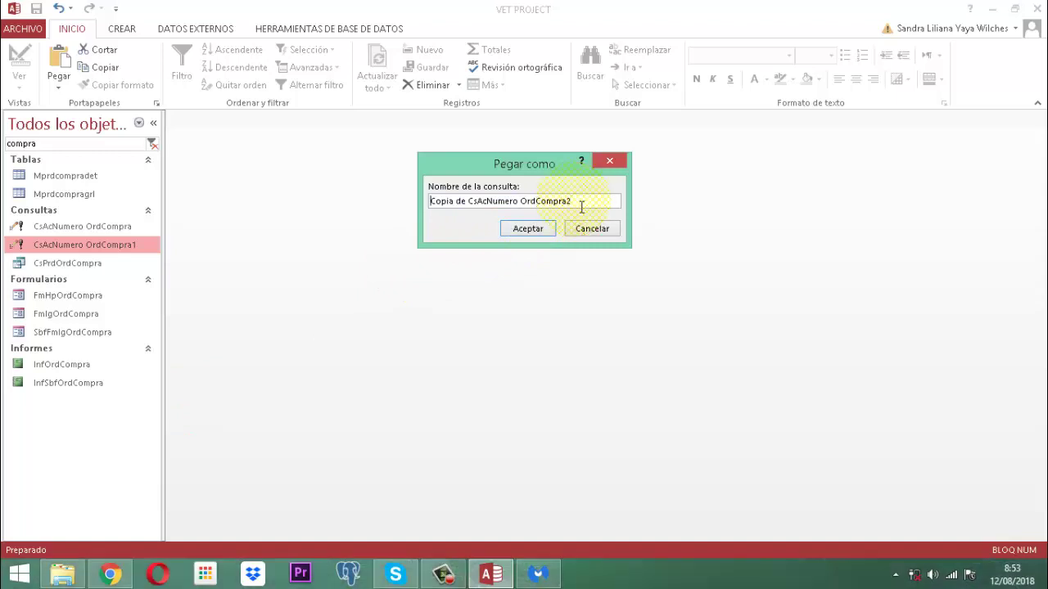
key("Delete")
key("Delete")
key("Delete")
key("Delete")
key("Delete")
key("Delete")
key("Delete")
key("Delete")
key("Delete")
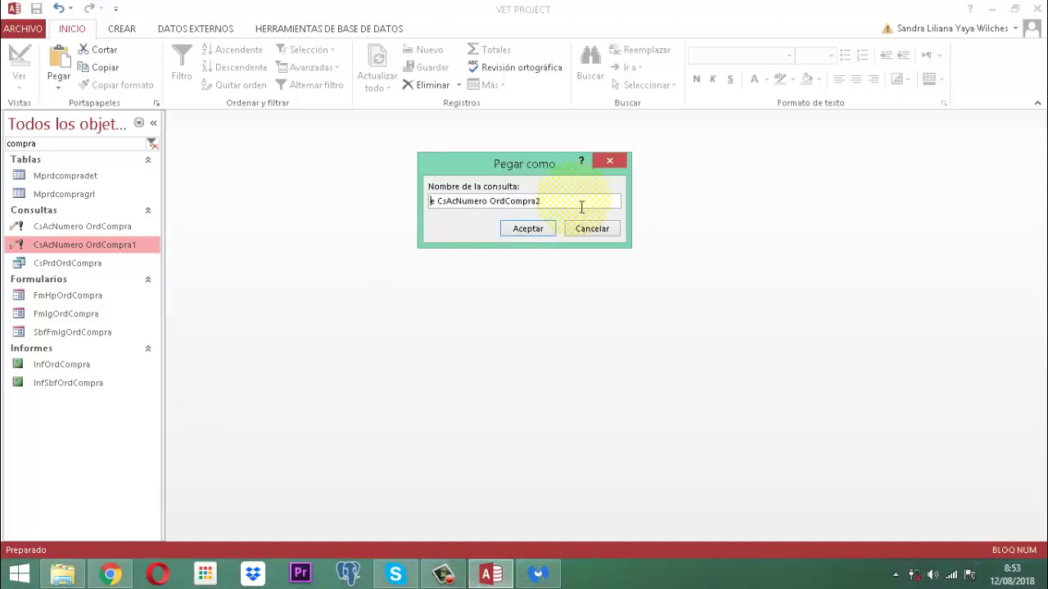
left_click(532, 229)
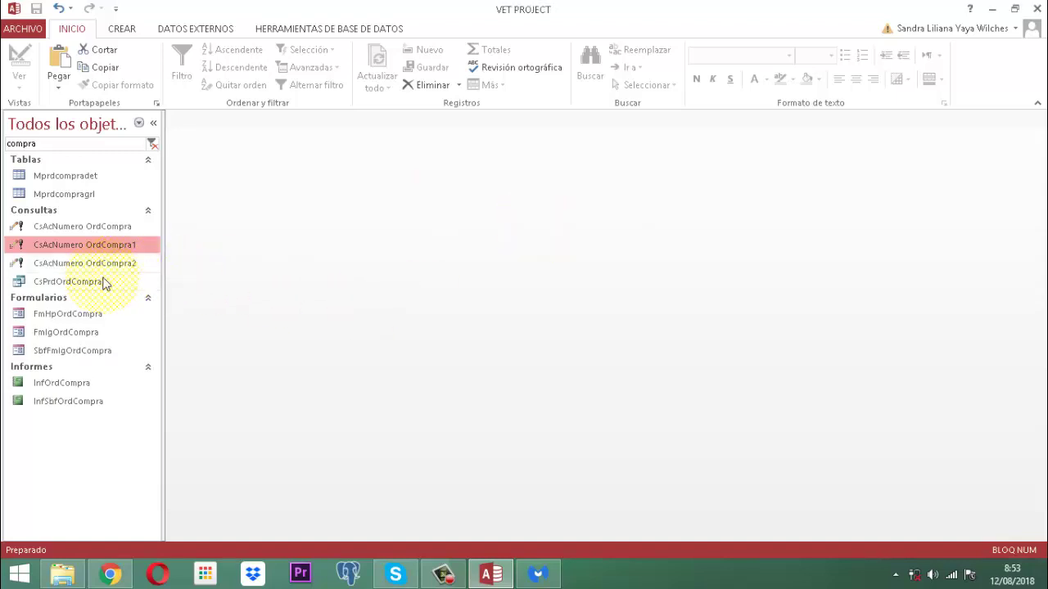
- Copy the form FmIgOrdCompra and paste it under the name FmIgOrdCompra1
left_click(88, 335)
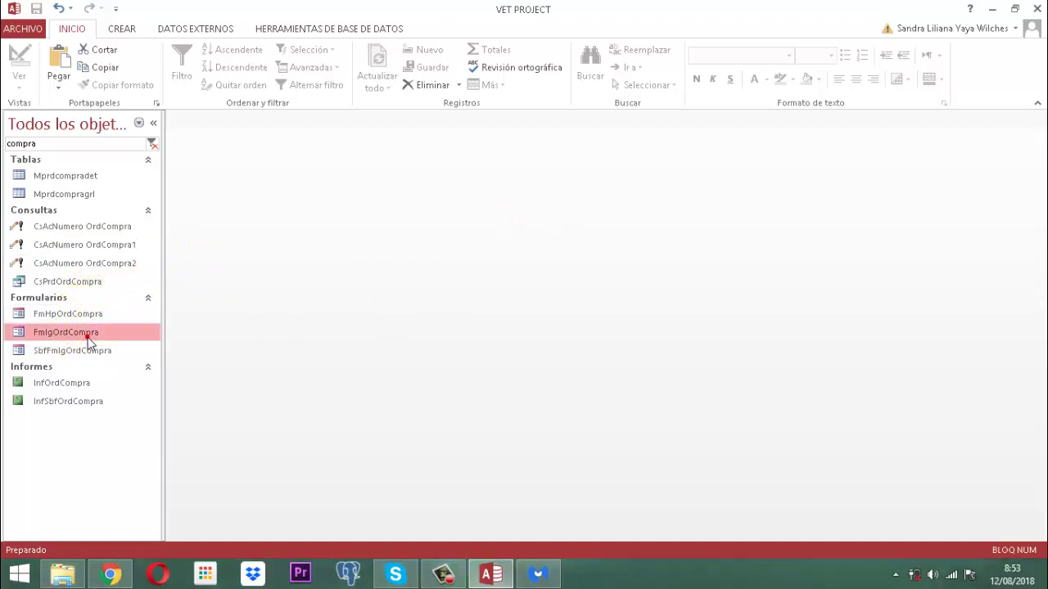
right_click(87, 334)
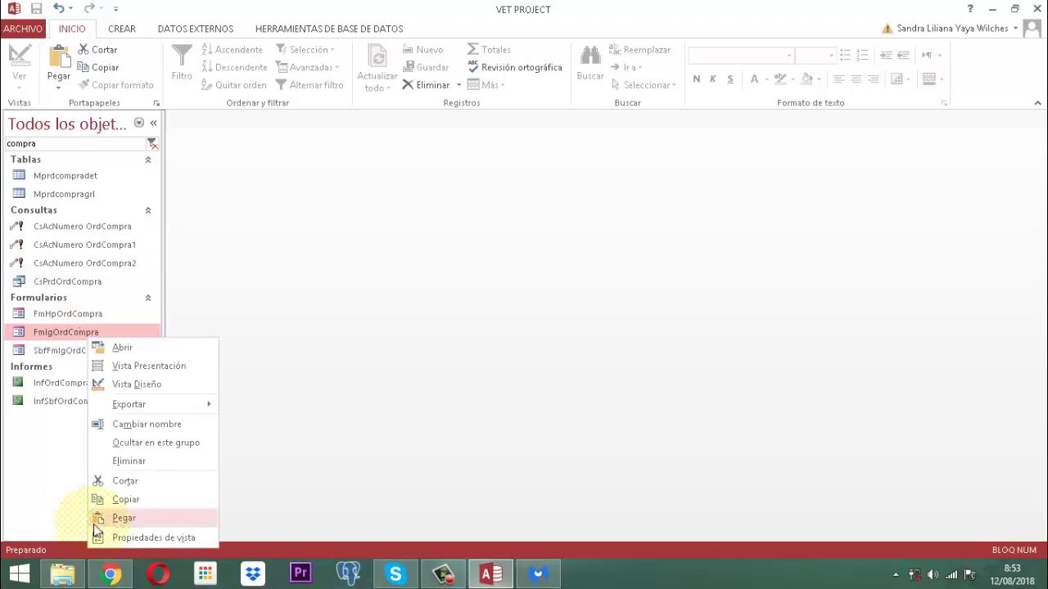
left_click(128, 501)
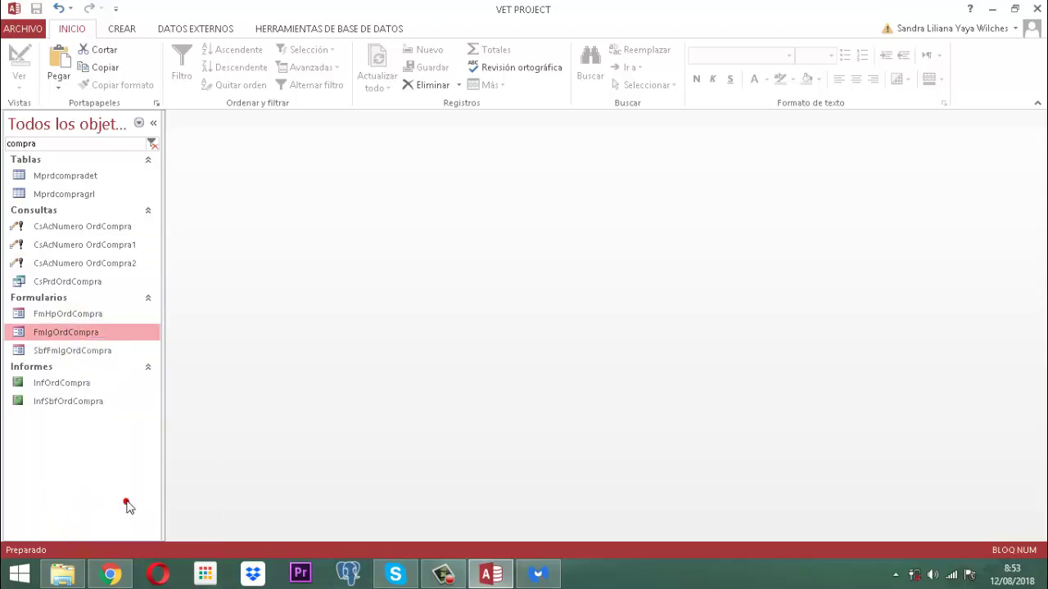
right_click(91, 334)
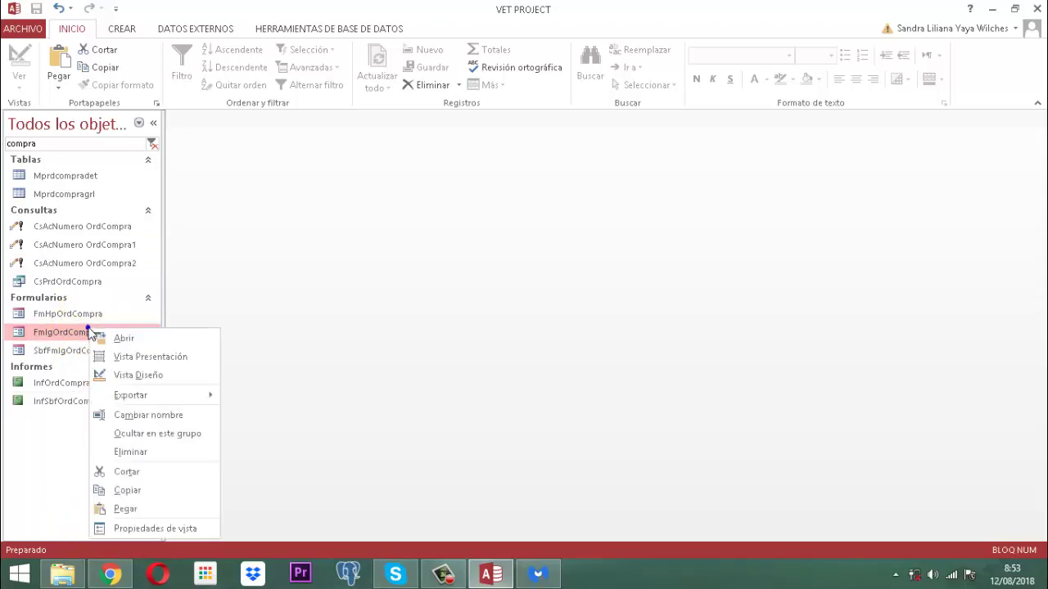
left_click(125, 511)
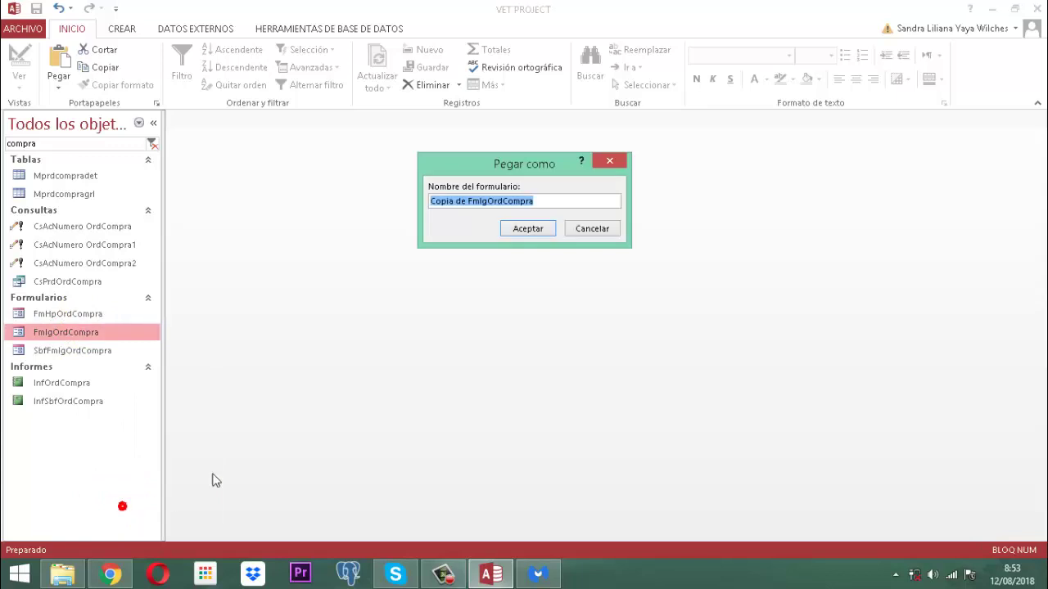
left_click(553, 209)
type("1")
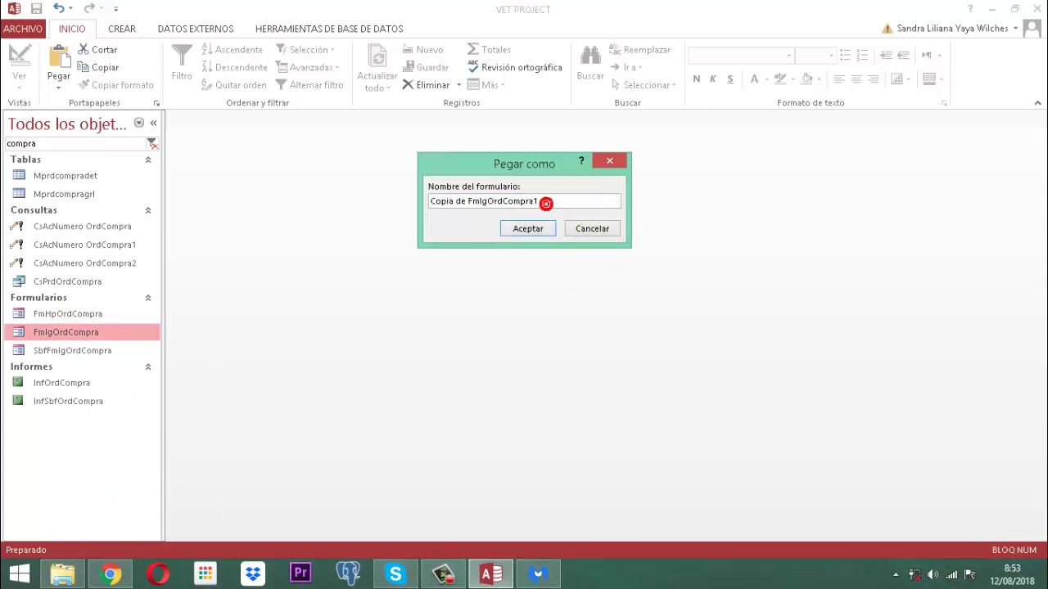
key("Home")
key("Delete")
key("Delete")
key("Delete")
key("Delete")
key("Delete")
key("Delete")
key("Delete")
key("Delete")
key("Delete")
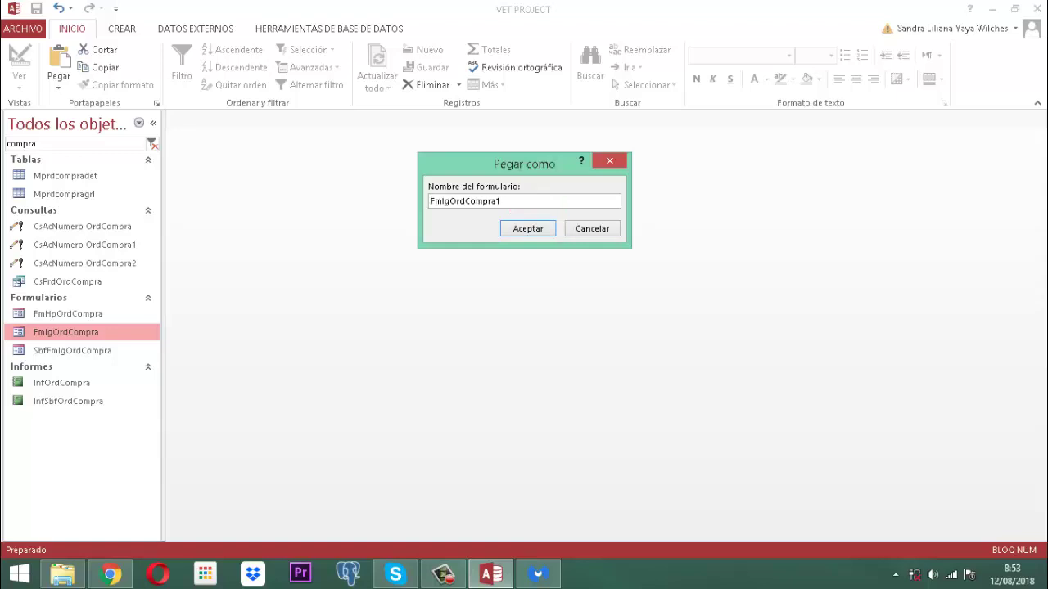
left_click(539, 229)
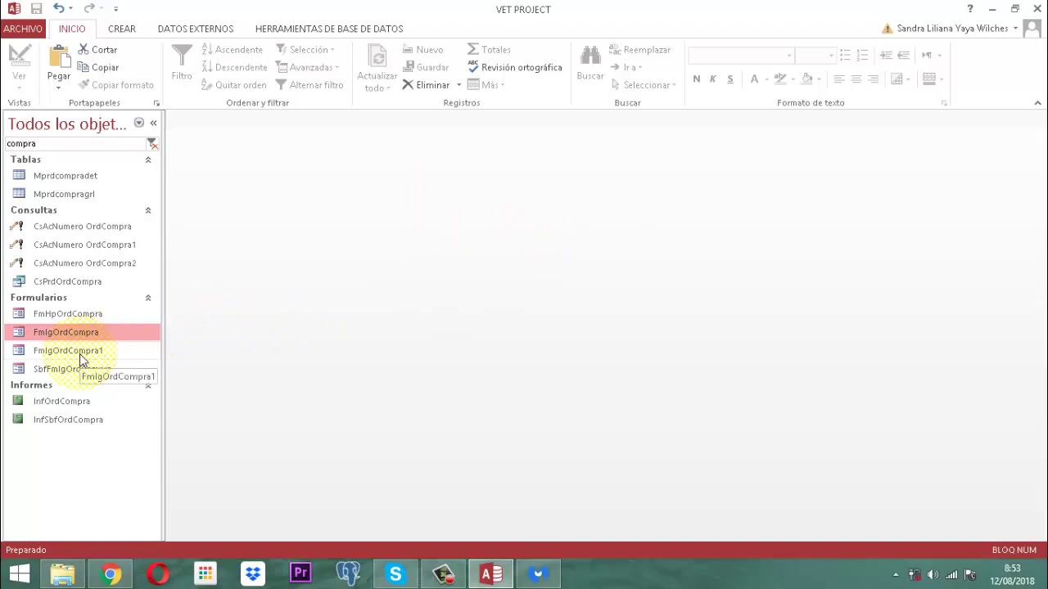
- Paste the copied form a second time under the name FmIgOrdCompra2
right_click(80, 359)
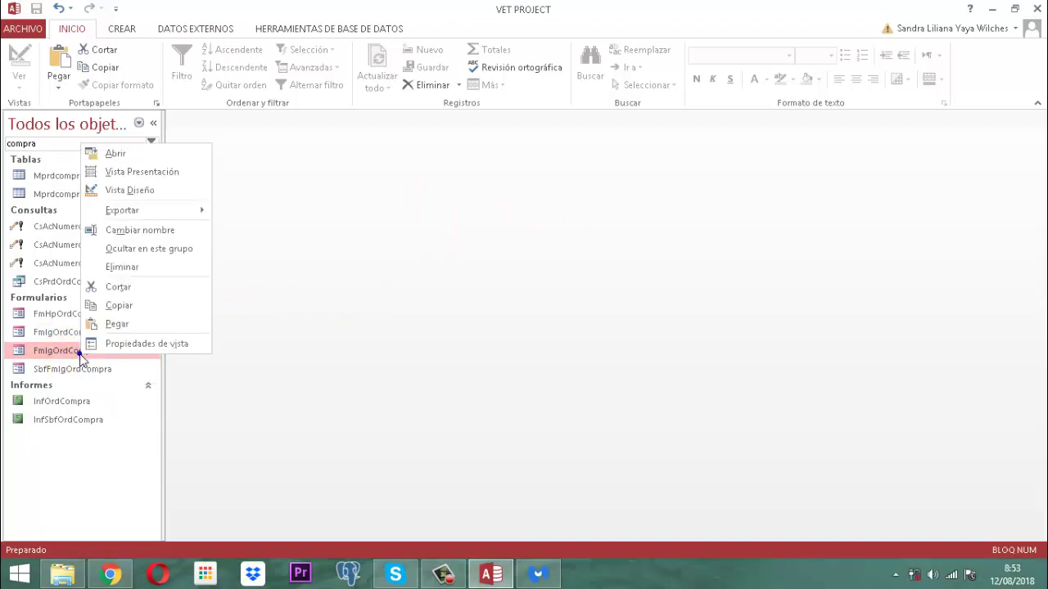
left_click(135, 324)
left_click(560, 200)
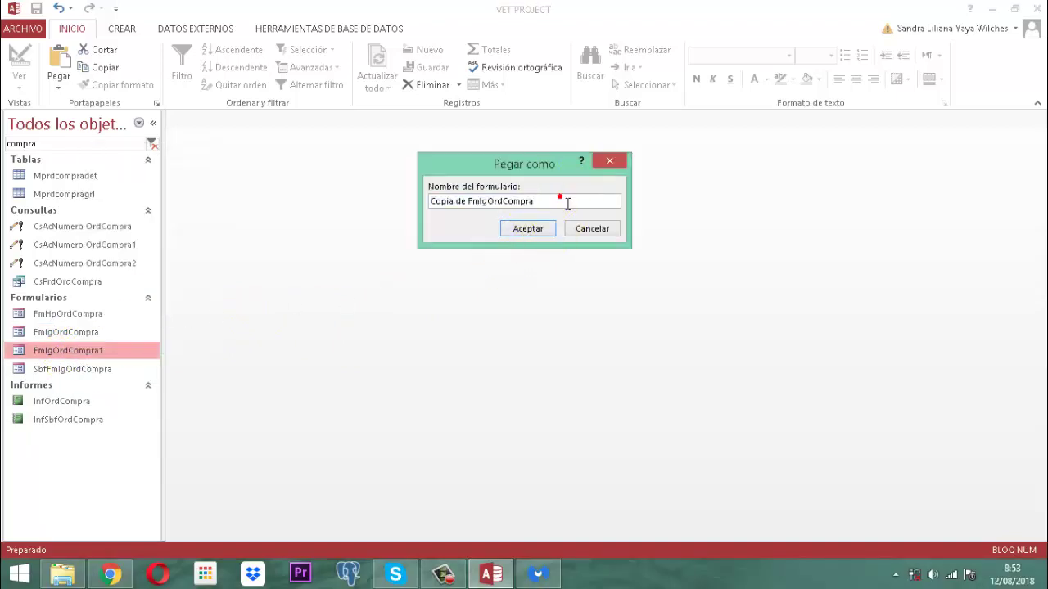
type("2")
key("Home")
key("Delete")
key("Delete")
key("Delete")
key("Delete")
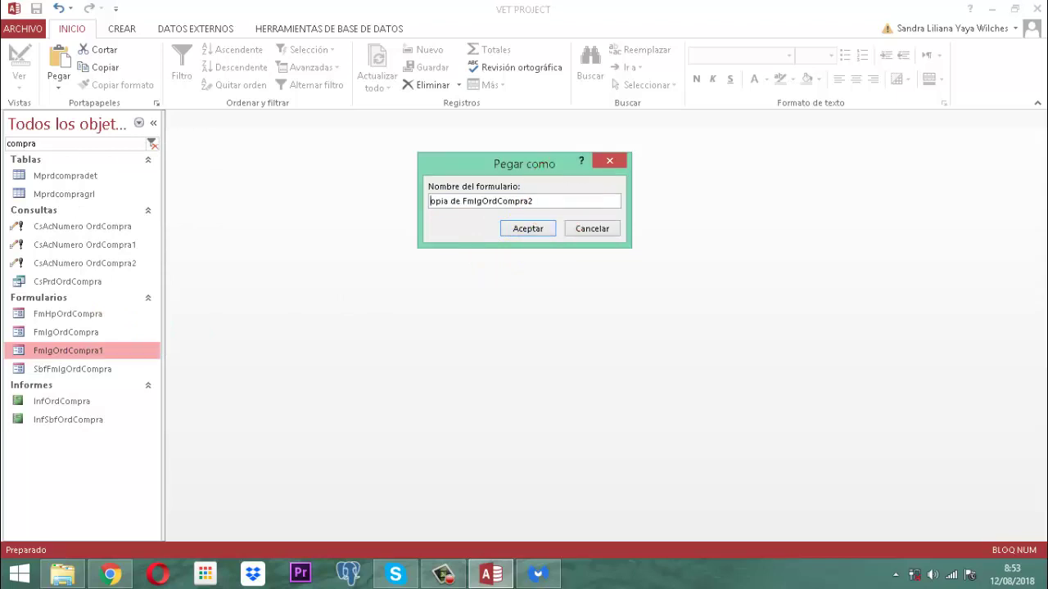
key("Delete")
key("Delete")
key("Delete")
key("Delete")
key("Delete")
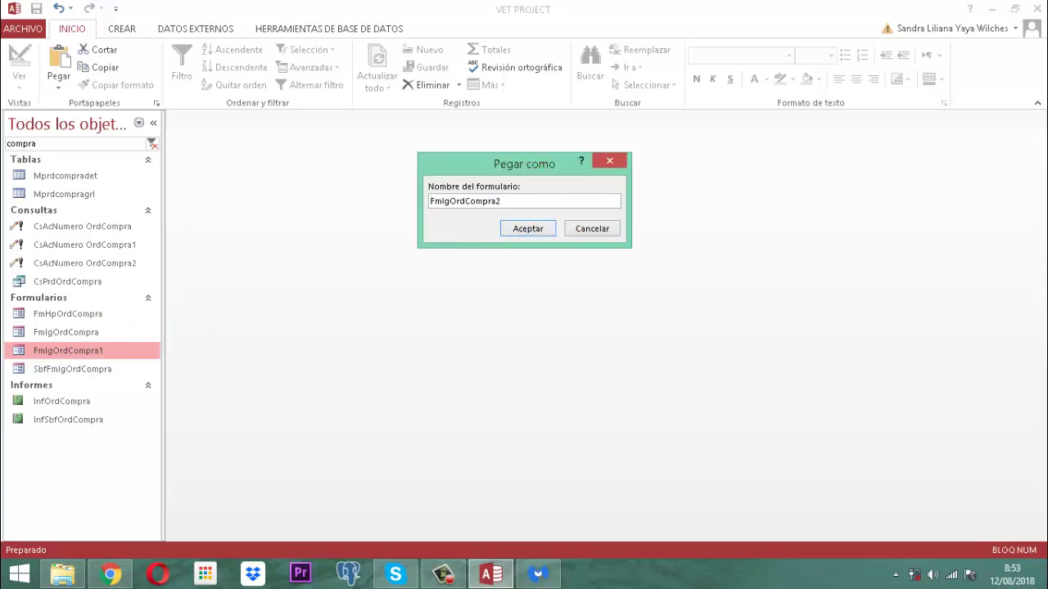
left_click(531, 232)
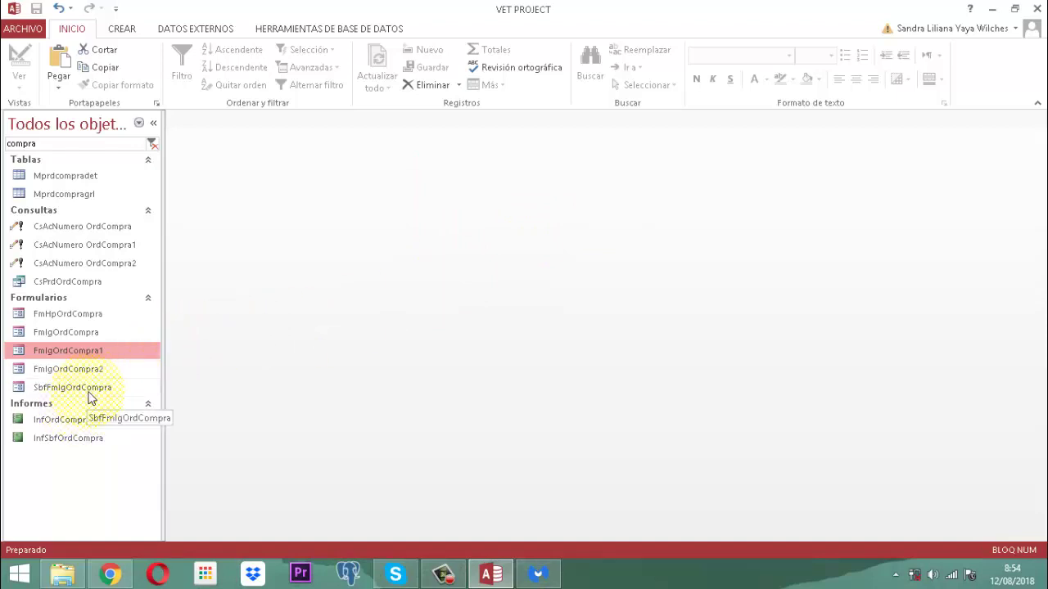
- Copy the subform SbfFmIgOrdCompra and paste it under the name SbfFmIgOrdCompra1
left_click(91, 390)
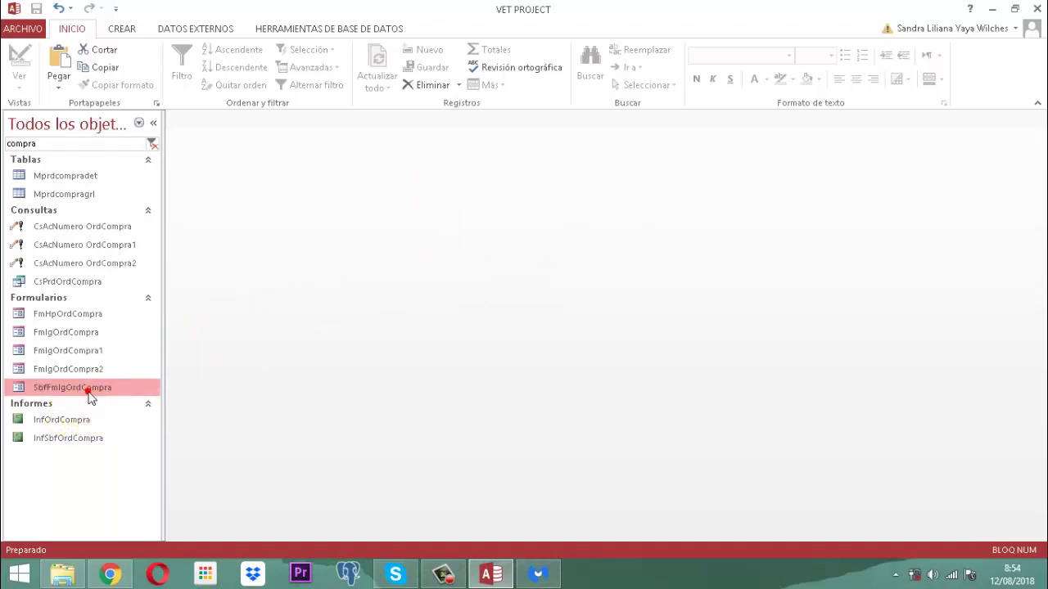
right_click(90, 392)
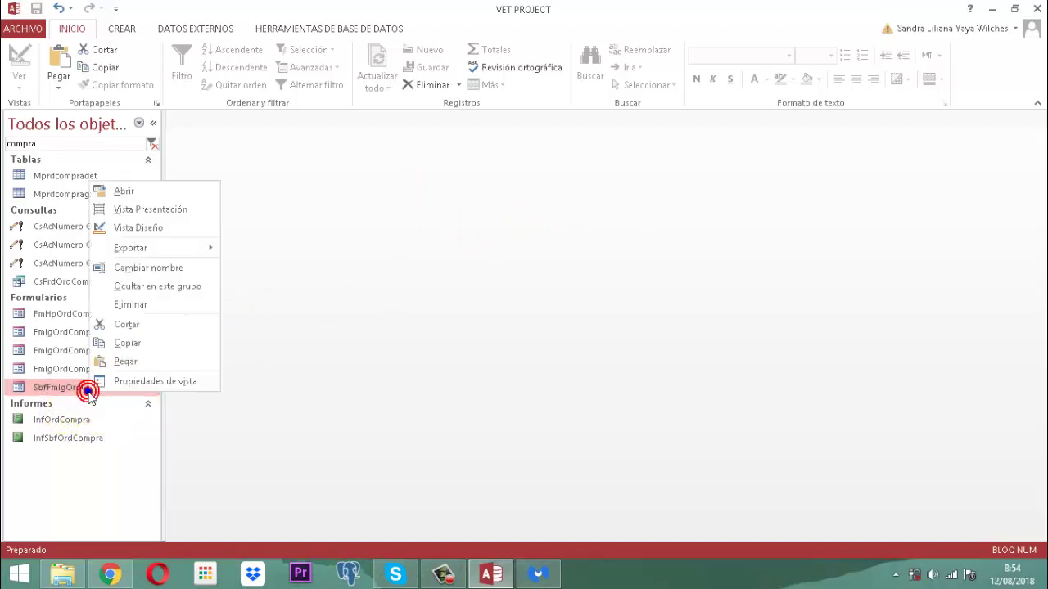
left_click(120, 361)
right_click(88, 389)
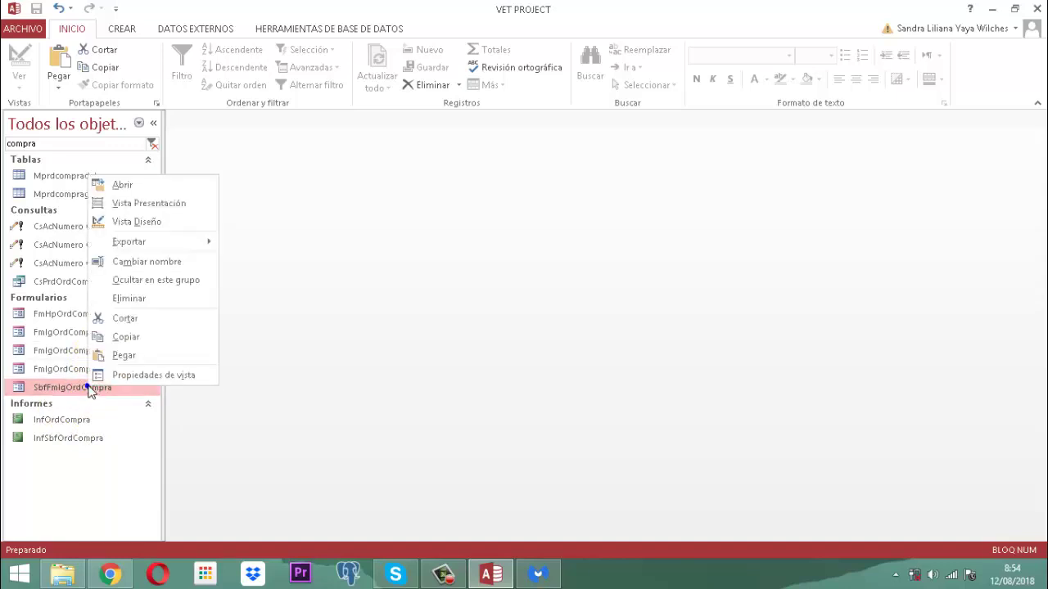
left_click(124, 357)
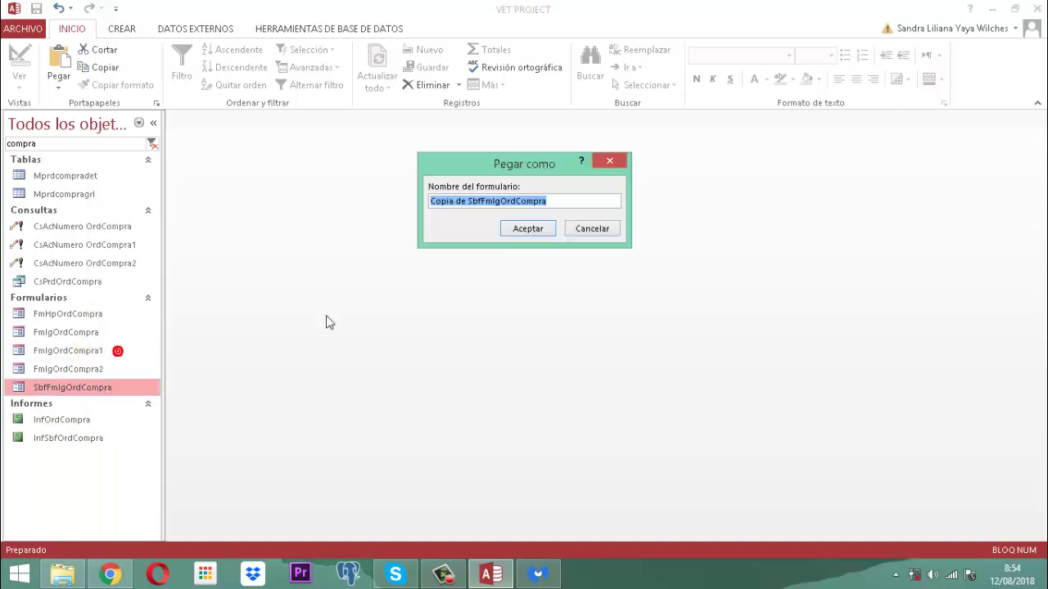
left_click(567, 201)
type("1")
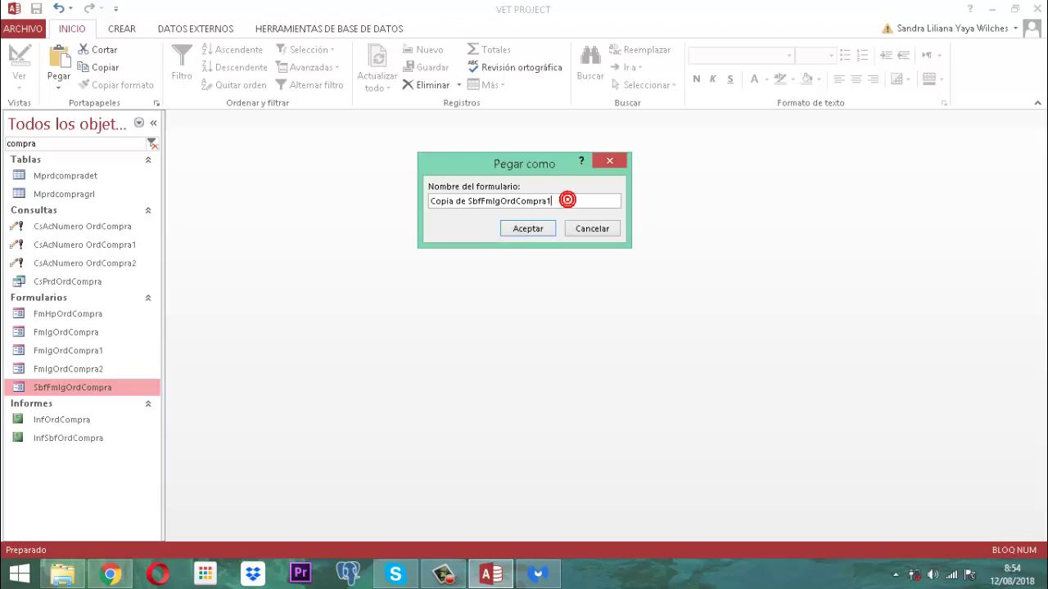
key("Home")
key("Delete")
key("Delete")
key("Delete")
key("Delete")
key("Delete")
key("Delete")
key("Delete")
key("Delete")
key("Delete")
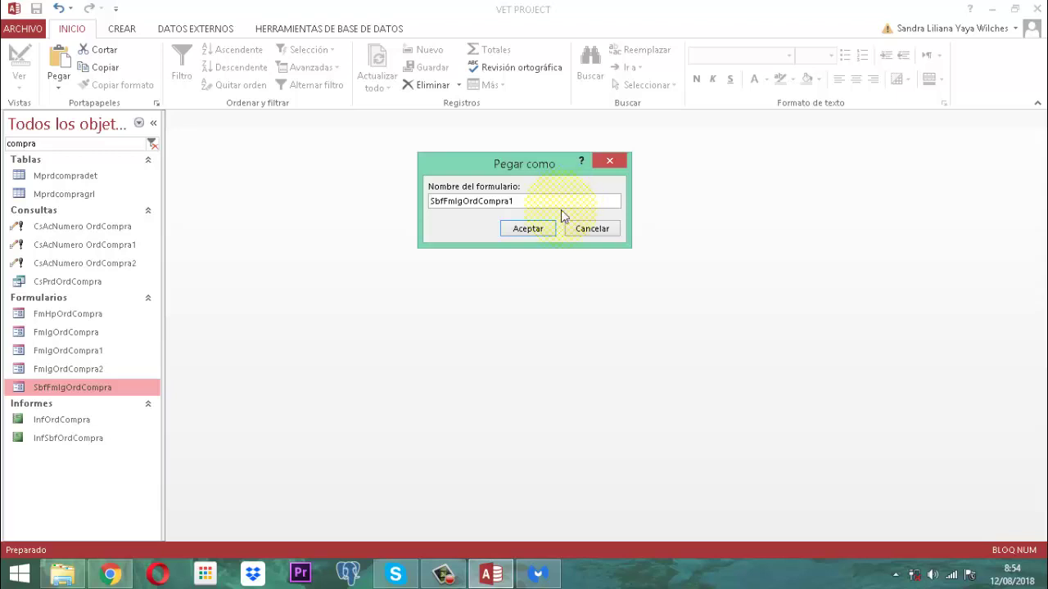
left_click(534, 232)
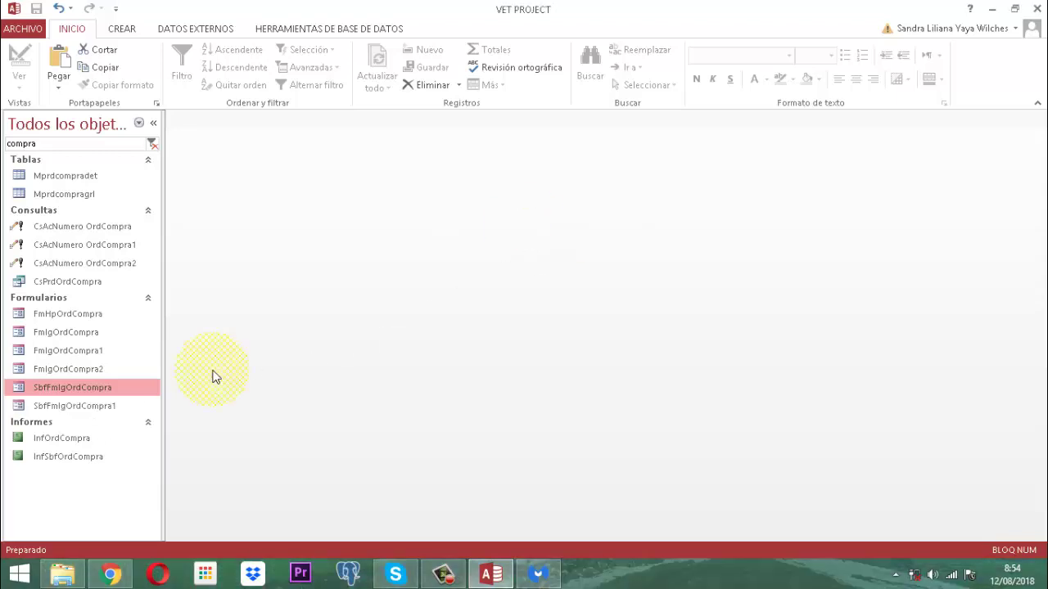
- Paste the copied subform a second time under the name SbfFmIgOrdCompra2
right_click(66, 406)
left_click(101, 373)
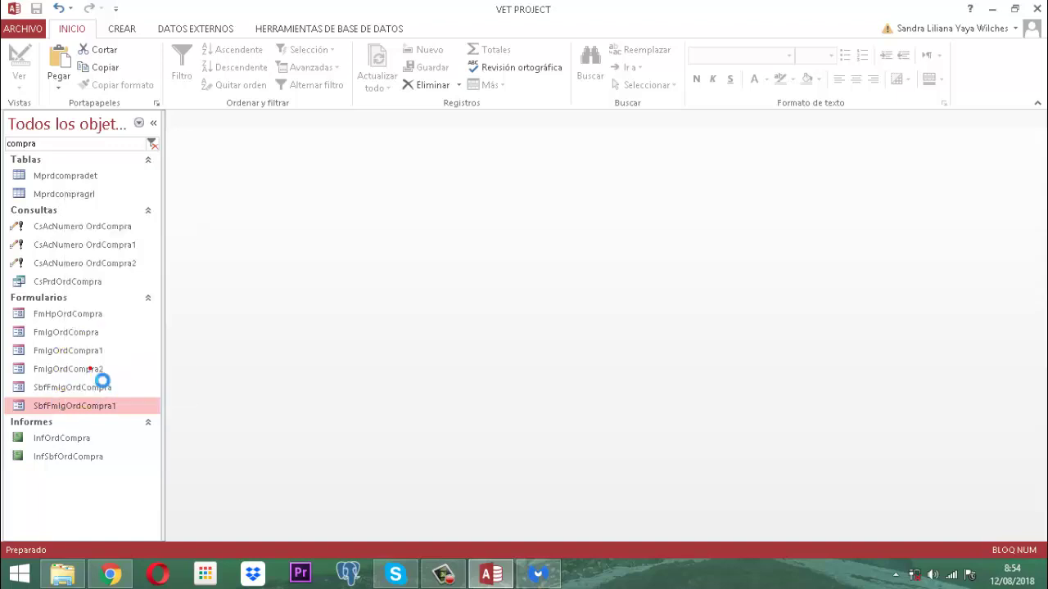
left_click(573, 202)
key("BackSpace")
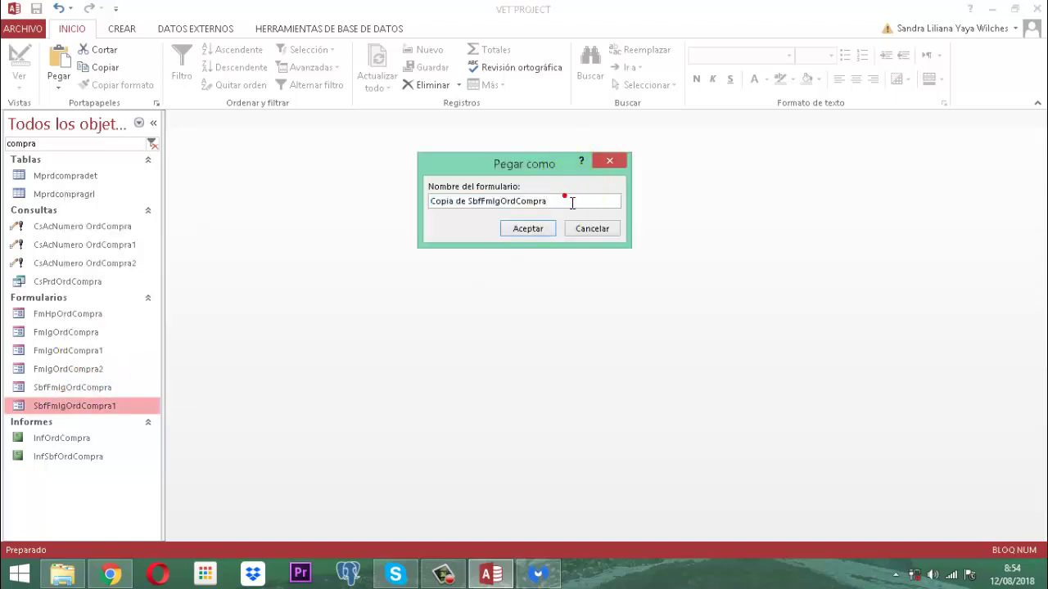
type("2")
key("Home")
key("Delete")
key("Delete")
key("Delete")
key("Delete")
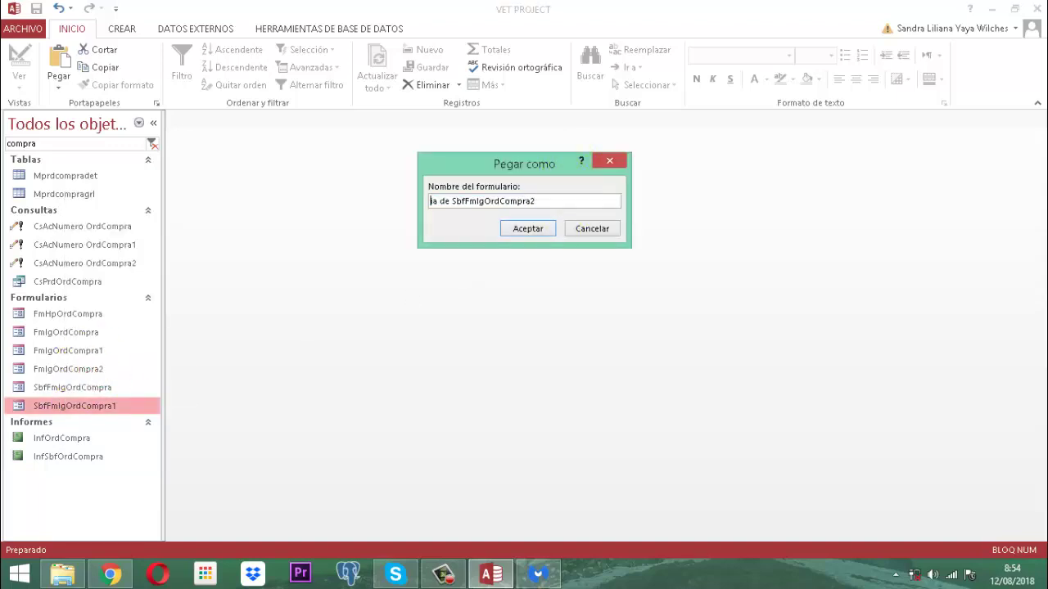
key("Delete")
key("Delete")
key("Delete")
key("Delete")
key("Delete")
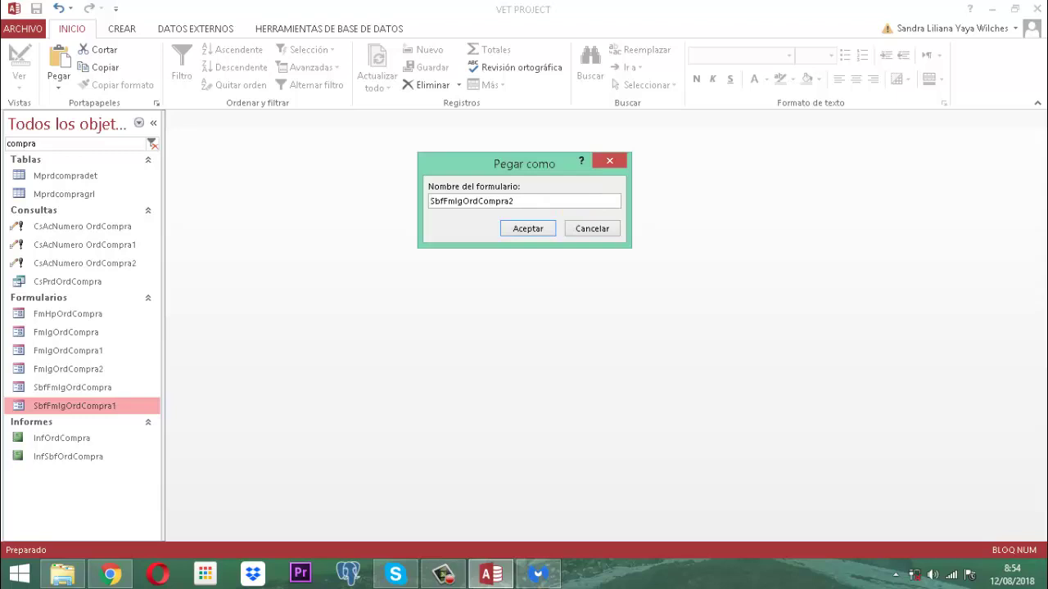
left_click(536, 229)
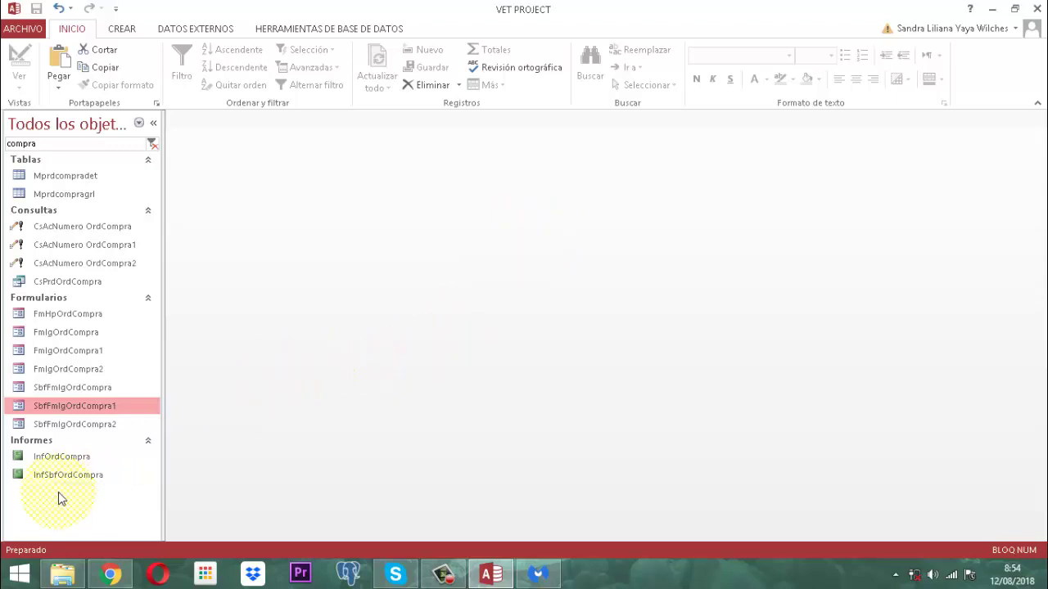
- Copy the report InfOrdCompra and paste it under the name InfOrdCompra1
left_click(65, 458)
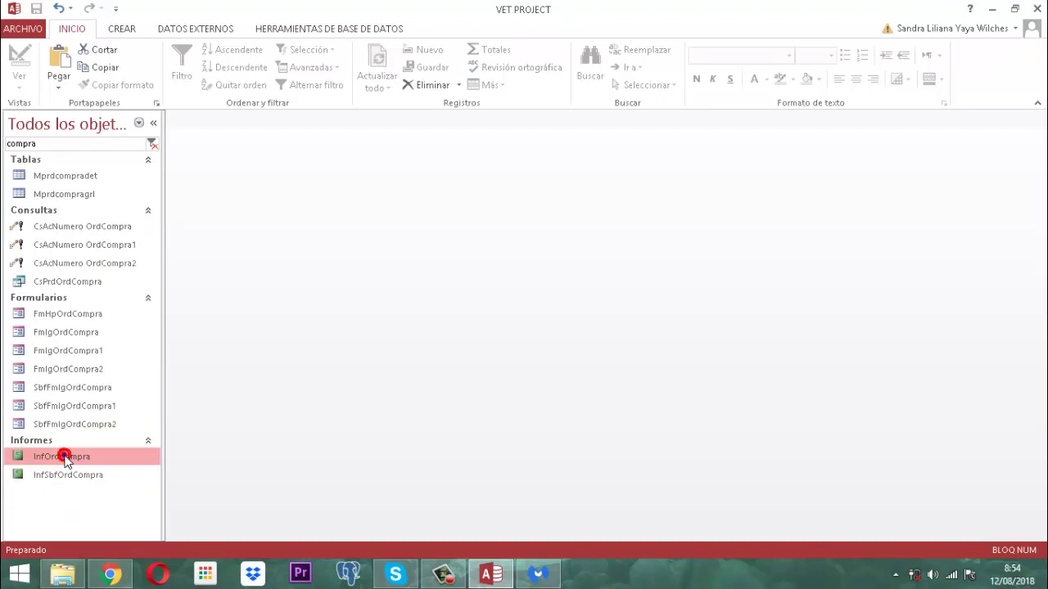
right_click(65, 459)
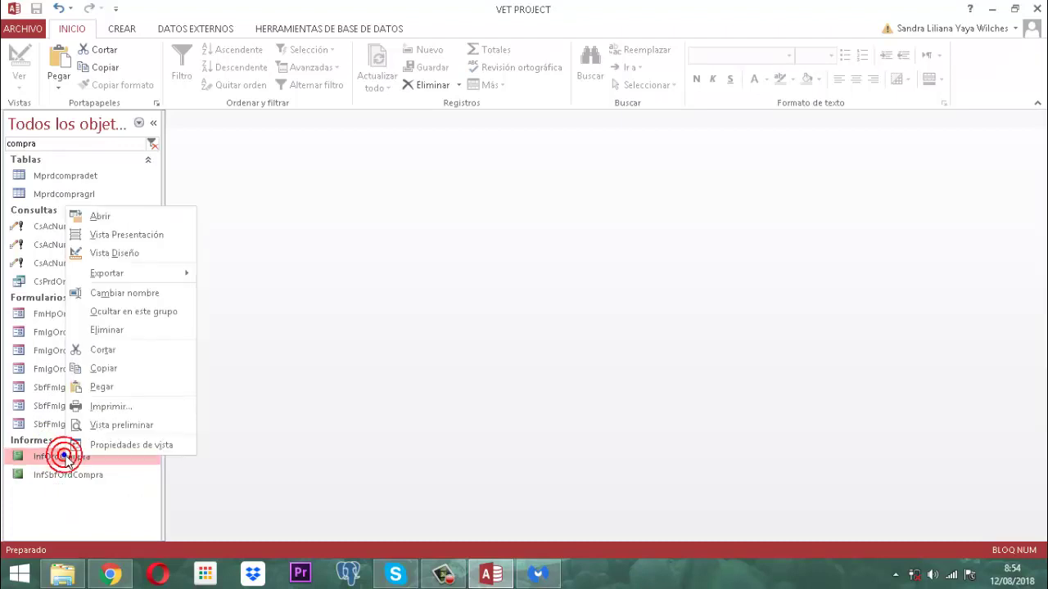
left_click(94, 369)
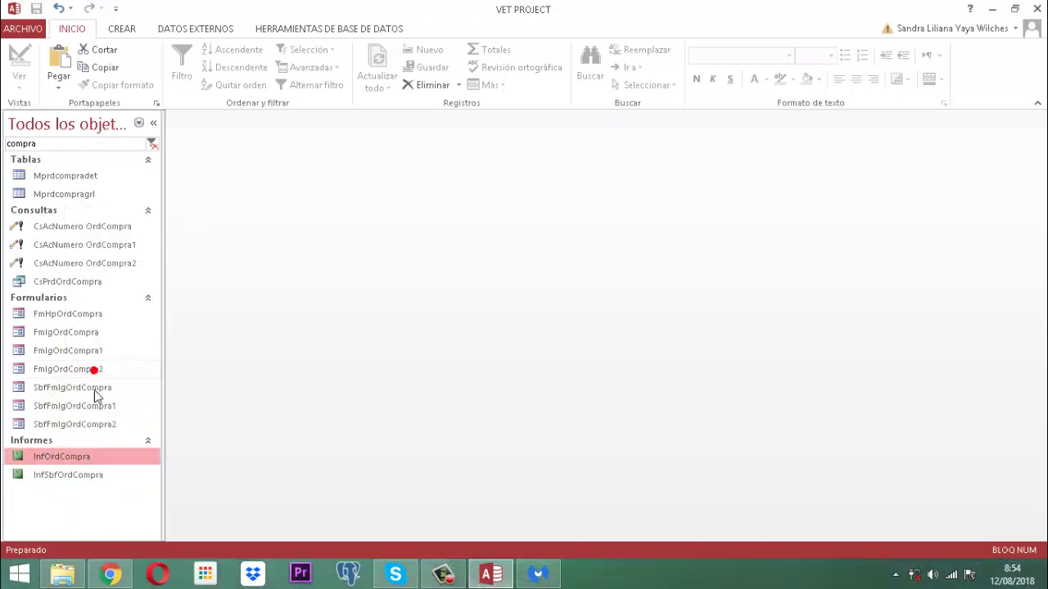
right_click(70, 457)
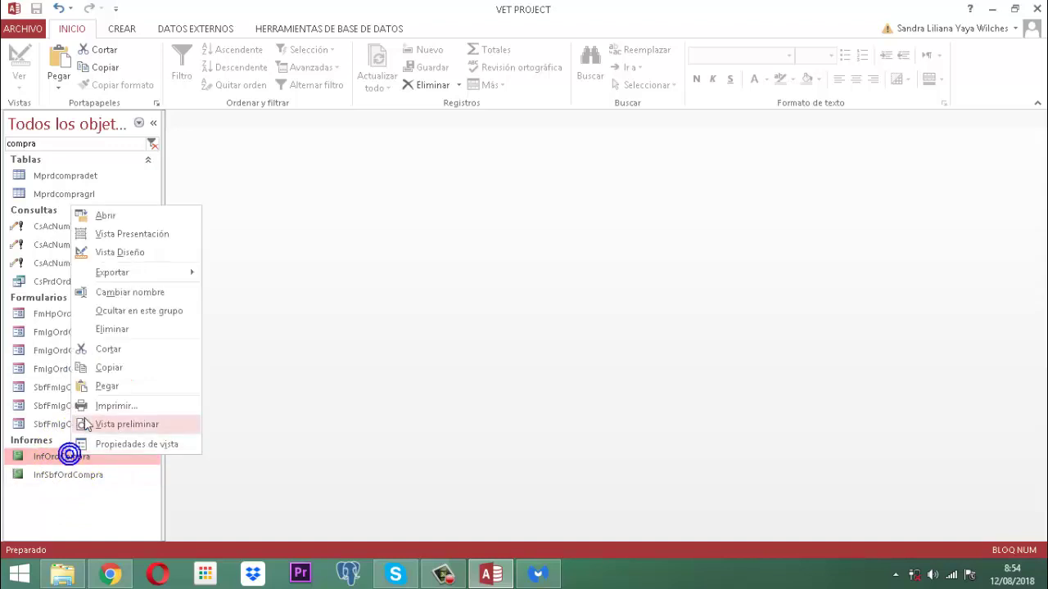
left_click(105, 386)
left_click(546, 202)
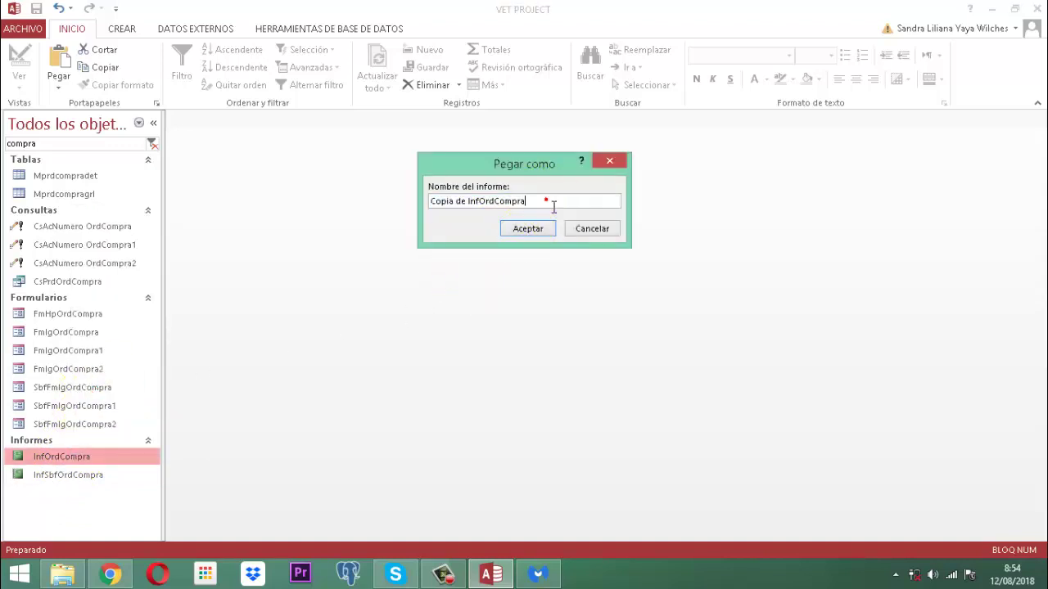
left_click(545, 200)
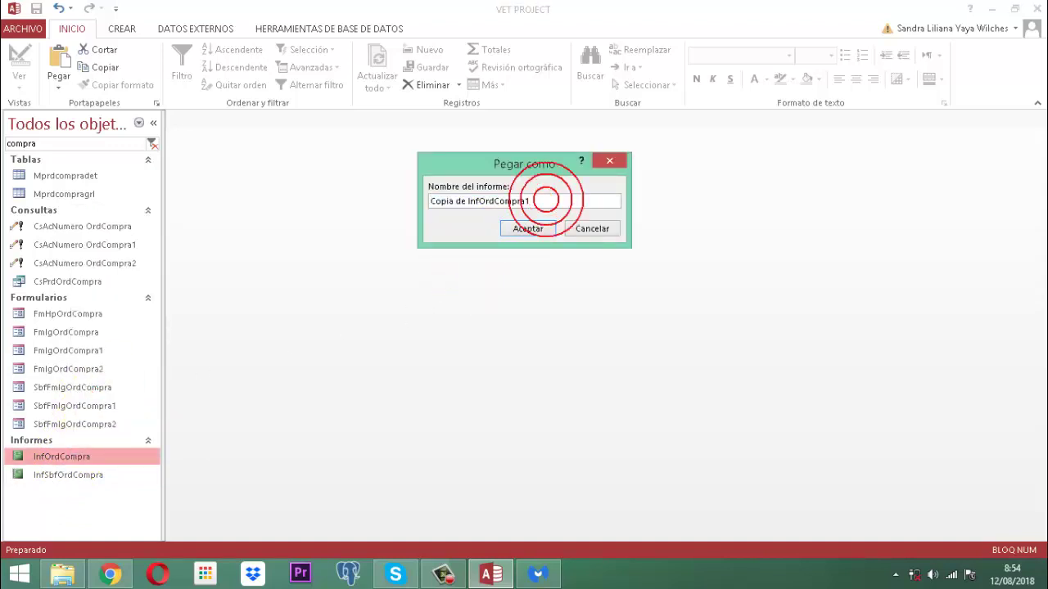
key("Home")
key("Delete")
key("Delete")
key("Delete")
key("Delete")
key("Delete")
key("Delete")
key("Delete")
key("Delete")
key("Delete")
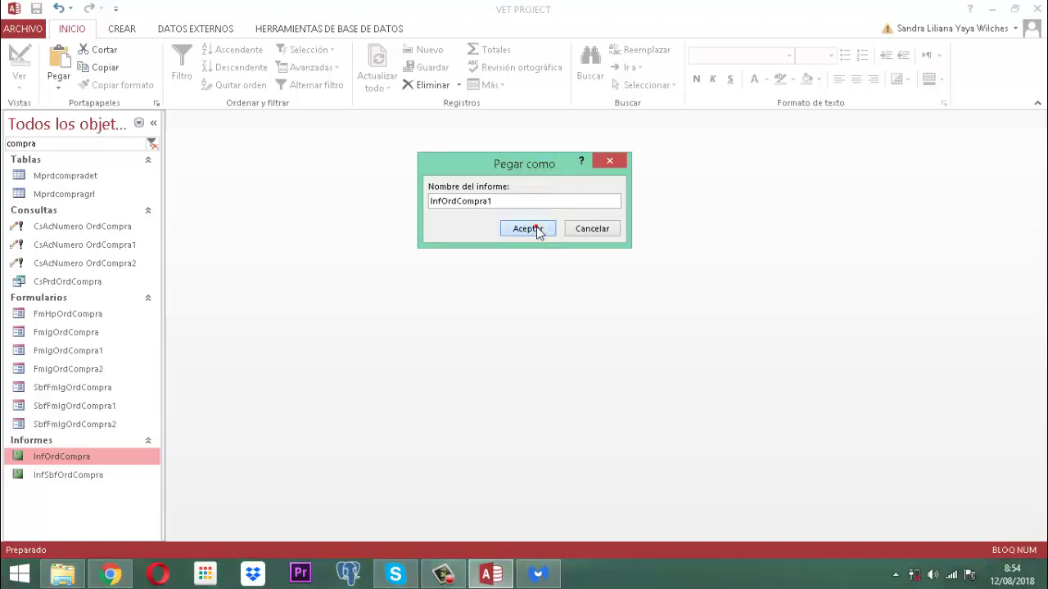
left_click(536, 228)
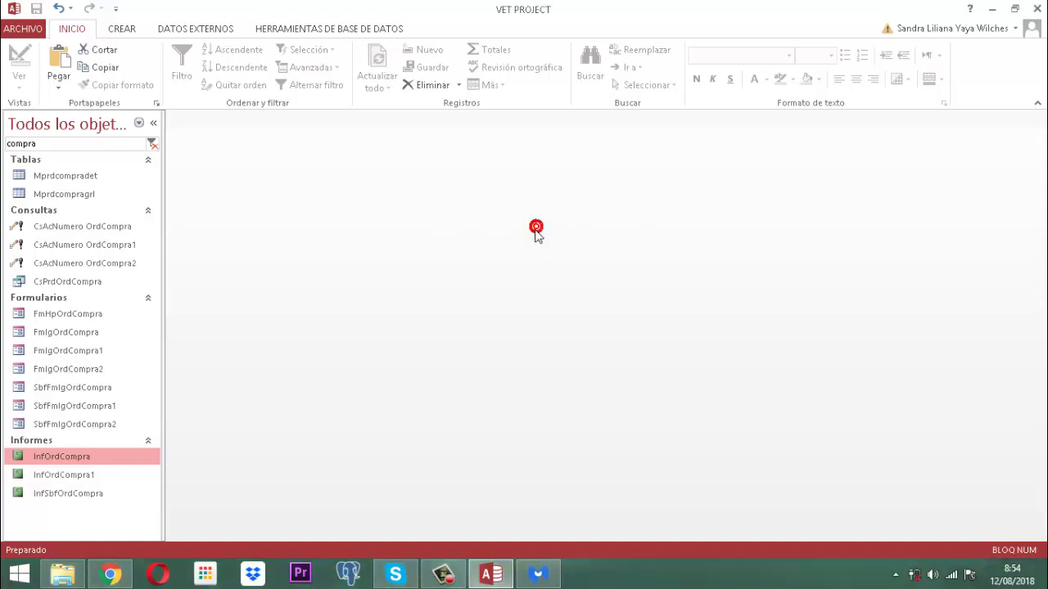
- Paste the copied report a second time under the name InfOrdCompra2
right_click(86, 476)
left_click(116, 407)
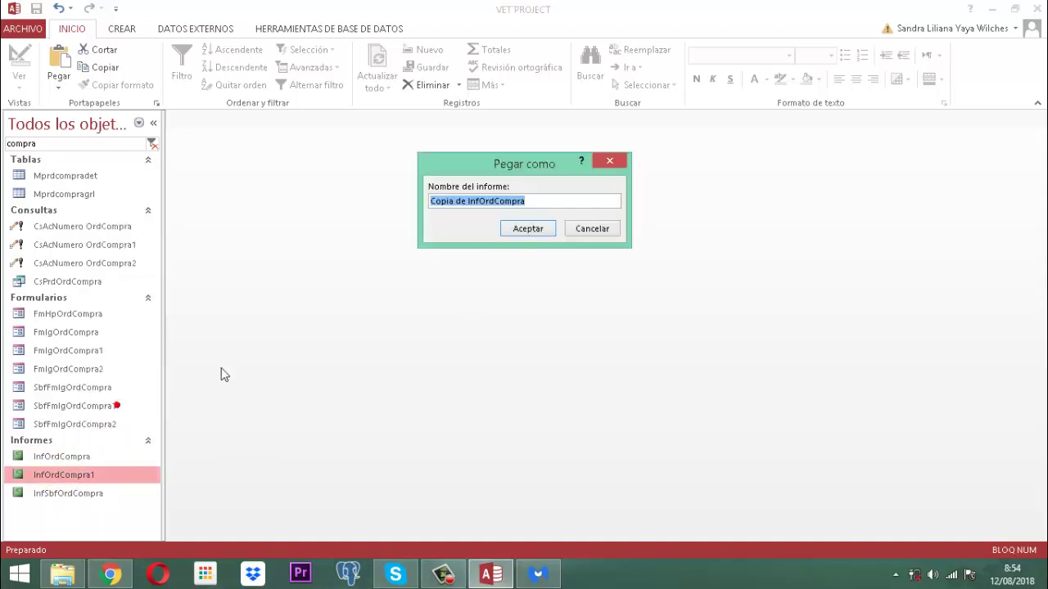
left_click(538, 204)
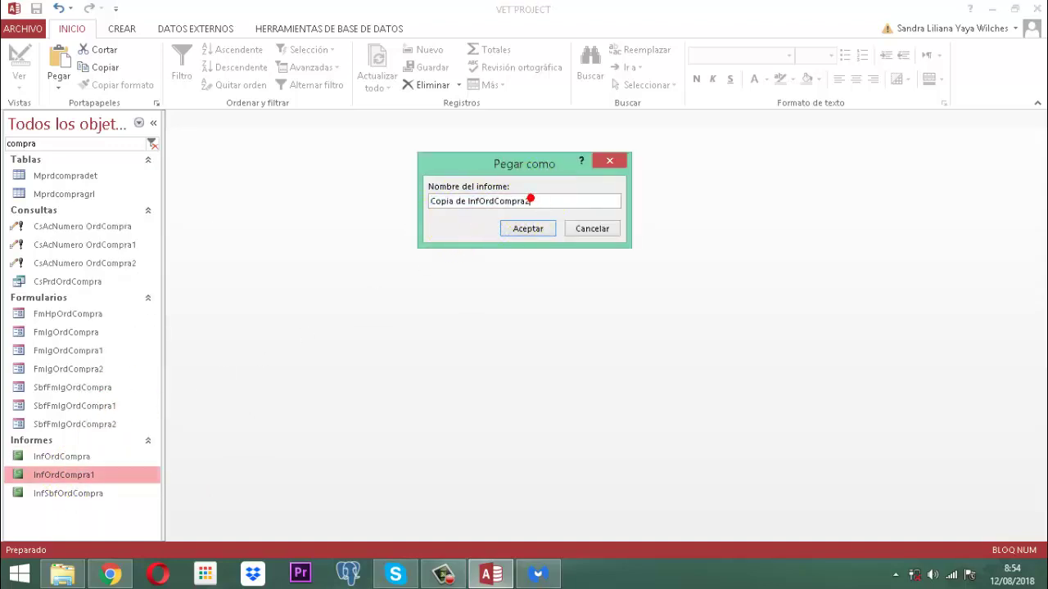
key("Home")
key("Delete")
key("Delete")
key("Delete")
key("Delete")
key("Delete")
key("Delete")
key("Delete")
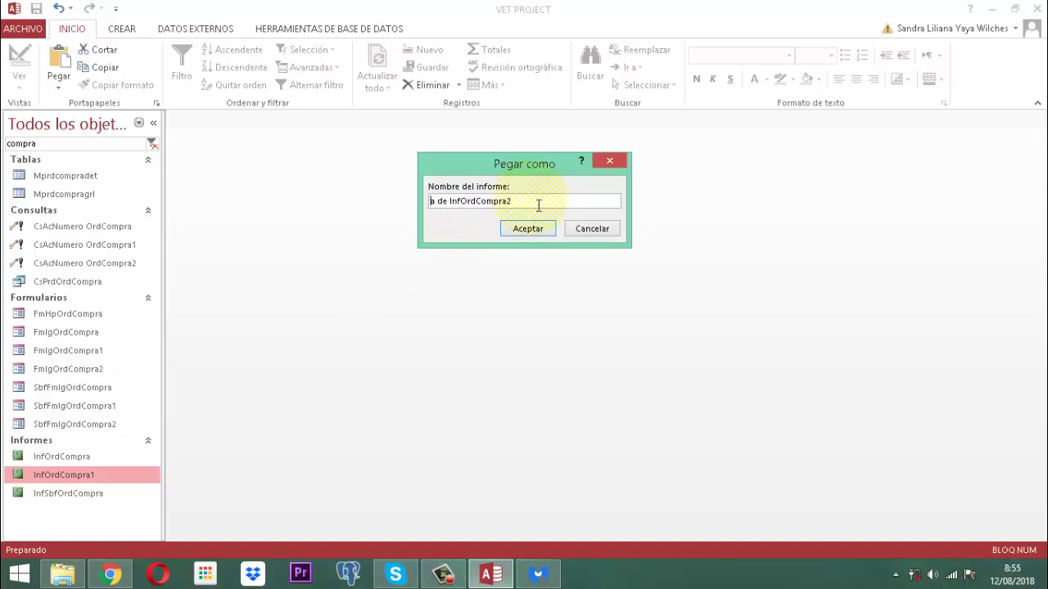
key("Delete")
key("Delete")
left_click(521, 227)
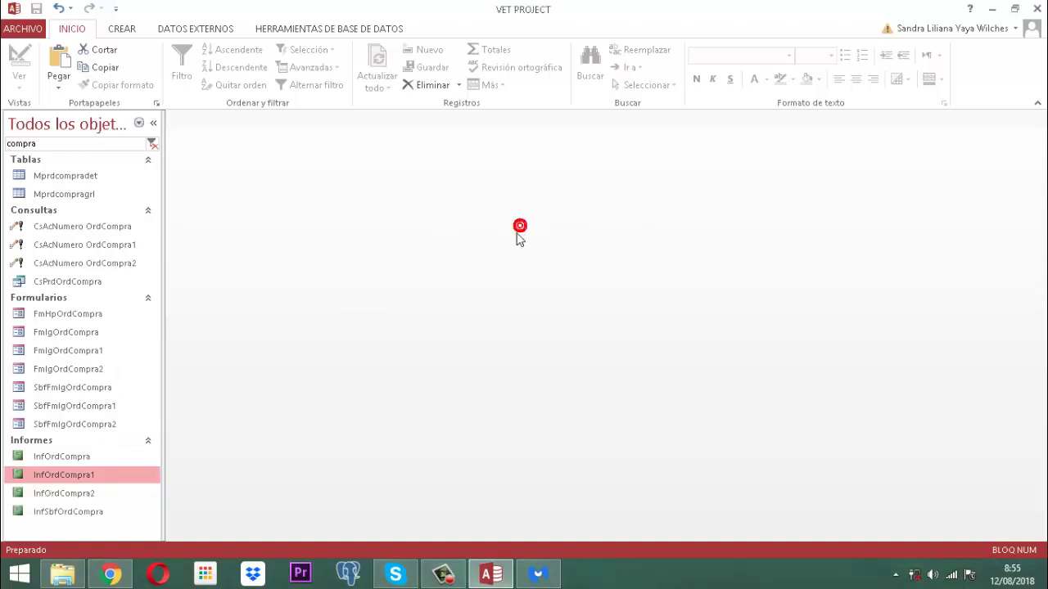
- Copy the subreport InfSbfOrdCompra and paste it under the name InfSbfOrdCompra1
left_click(75, 518)
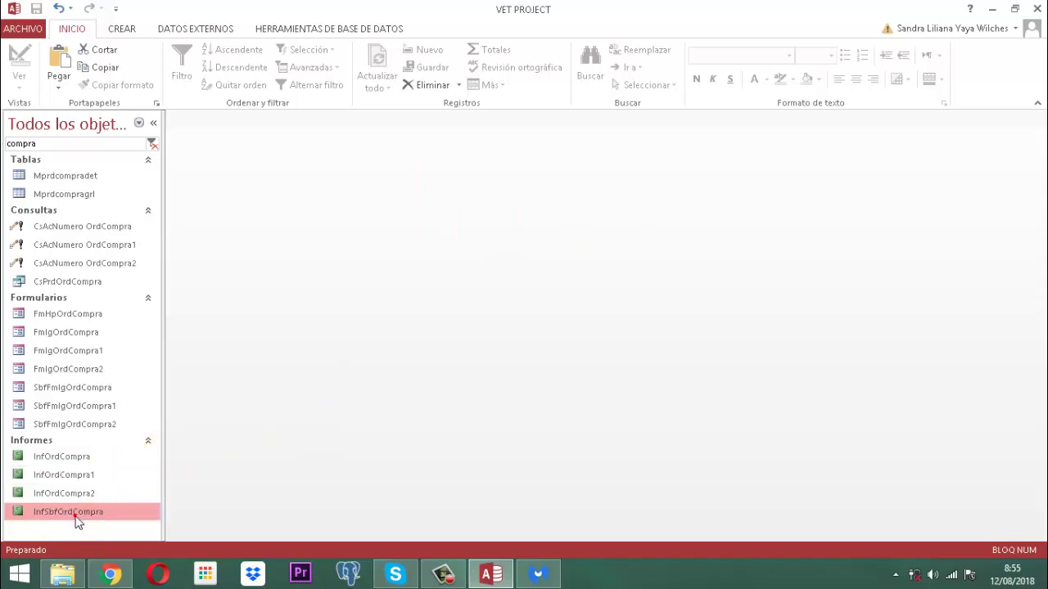
right_click(75, 517)
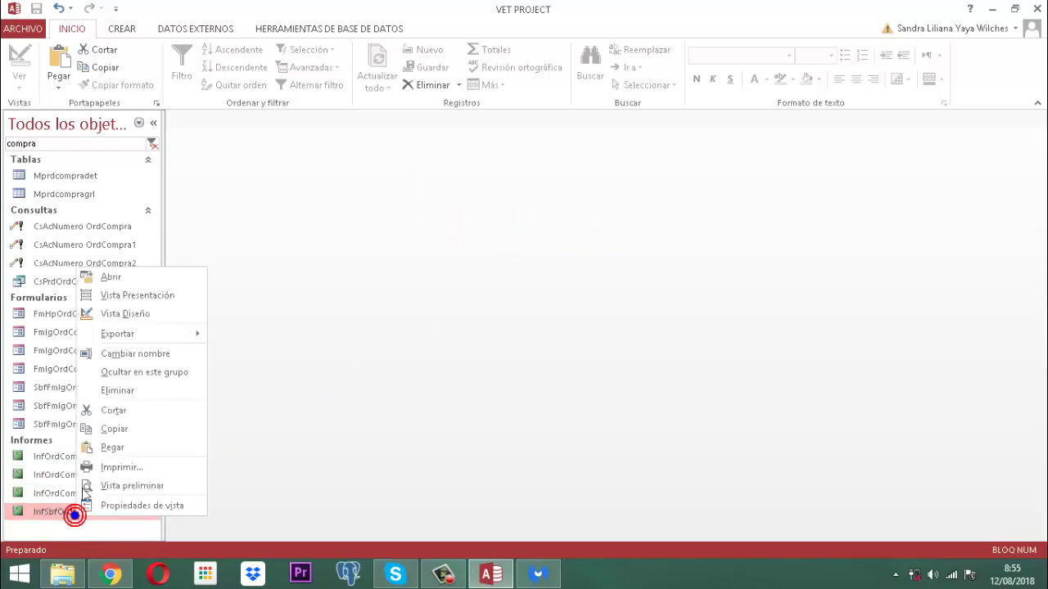
left_click(114, 429)
left_click(424, 279)
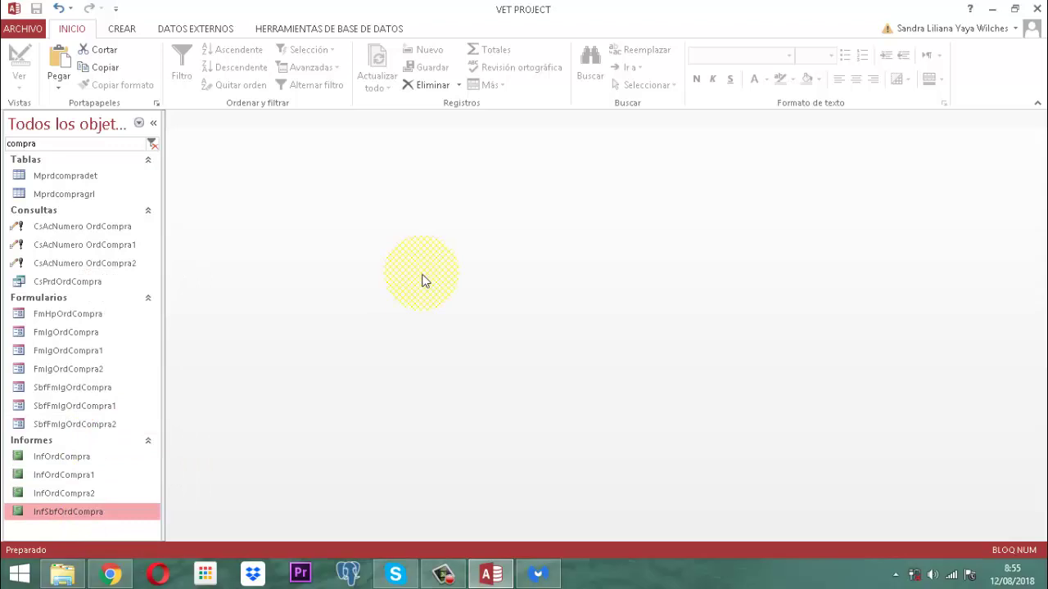
right_click(85, 513)
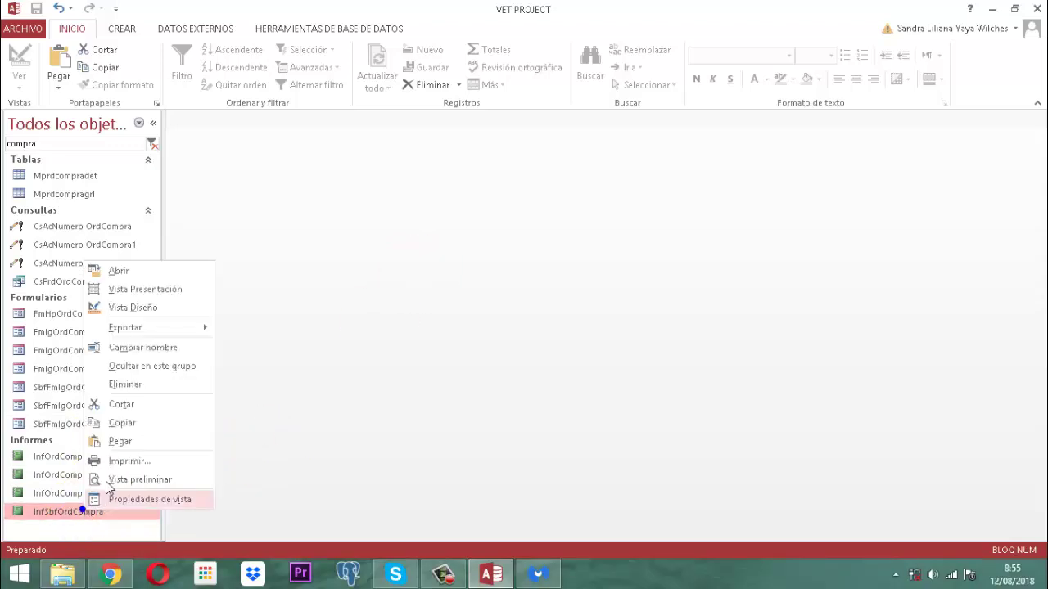
left_click(116, 443)
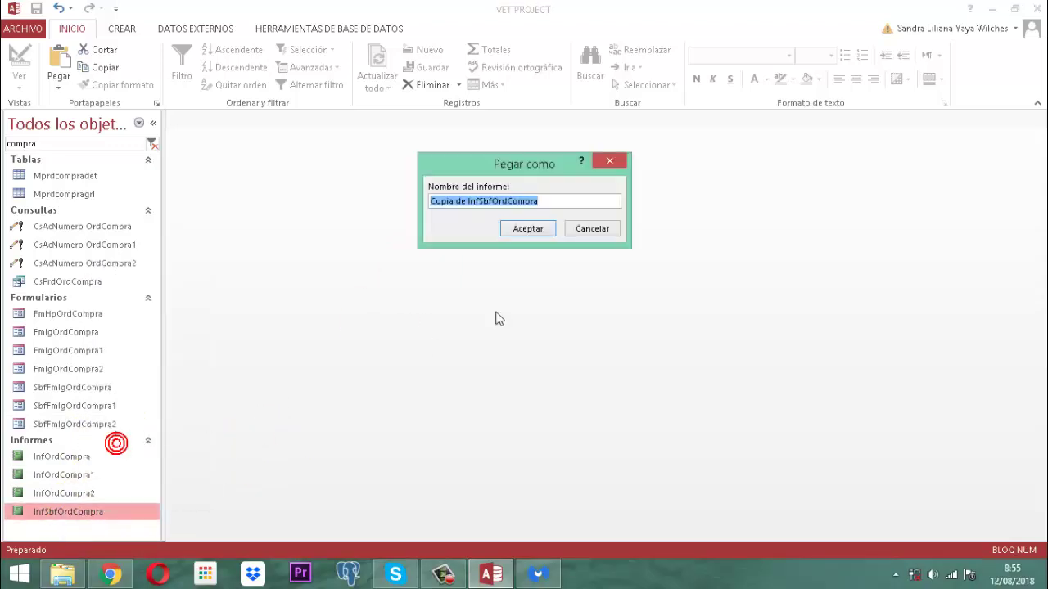
left_click(562, 206)
type("1")
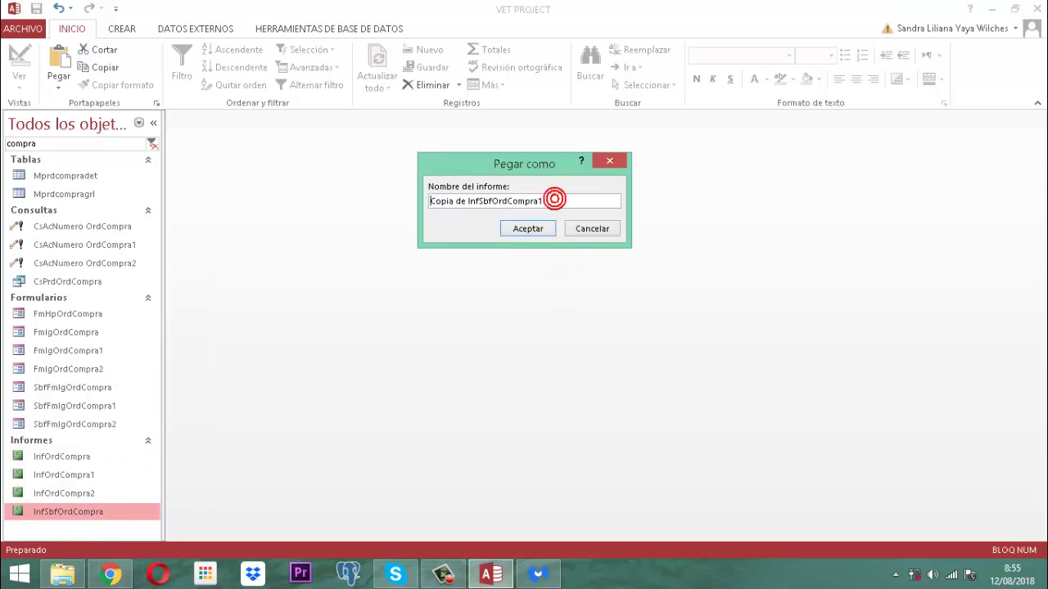
left_click(555, 198)
key("Delete")
key("Delete")
key("Delete")
key("Delete")
key("Delete")
key("Delete")
key("Delete")
key("Delete")
key("Delete")
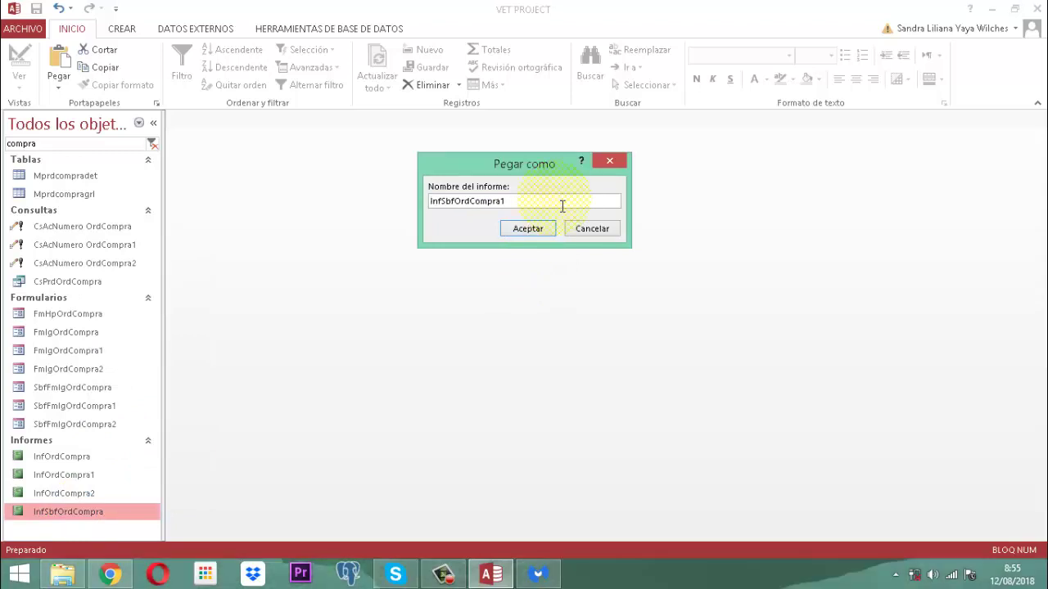
left_click(534, 231)
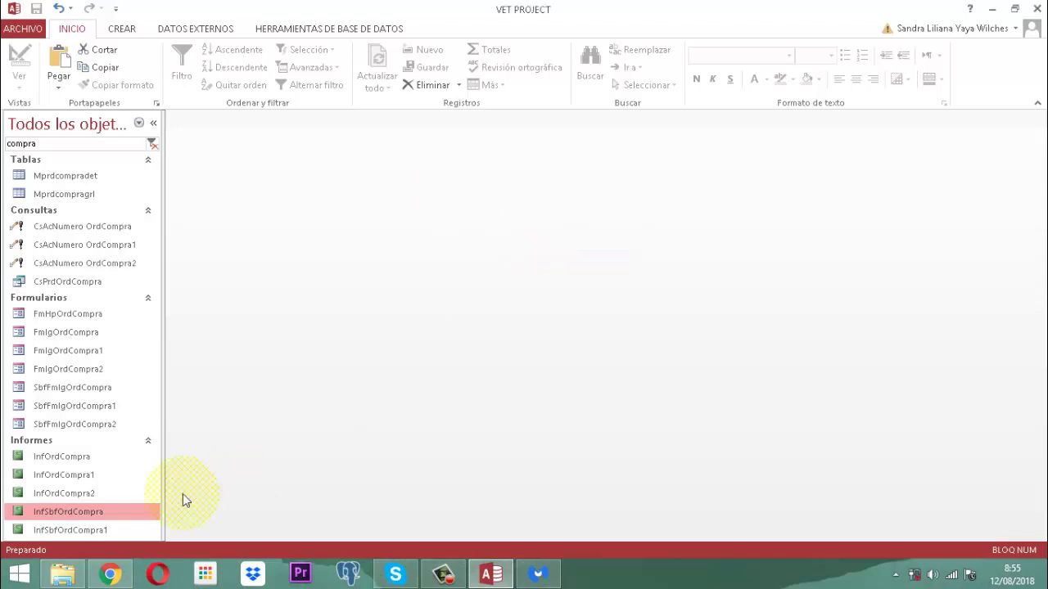
- Paste the copied subreport a second time under the name InfSbfOrdCompra2
right_click(106, 513)
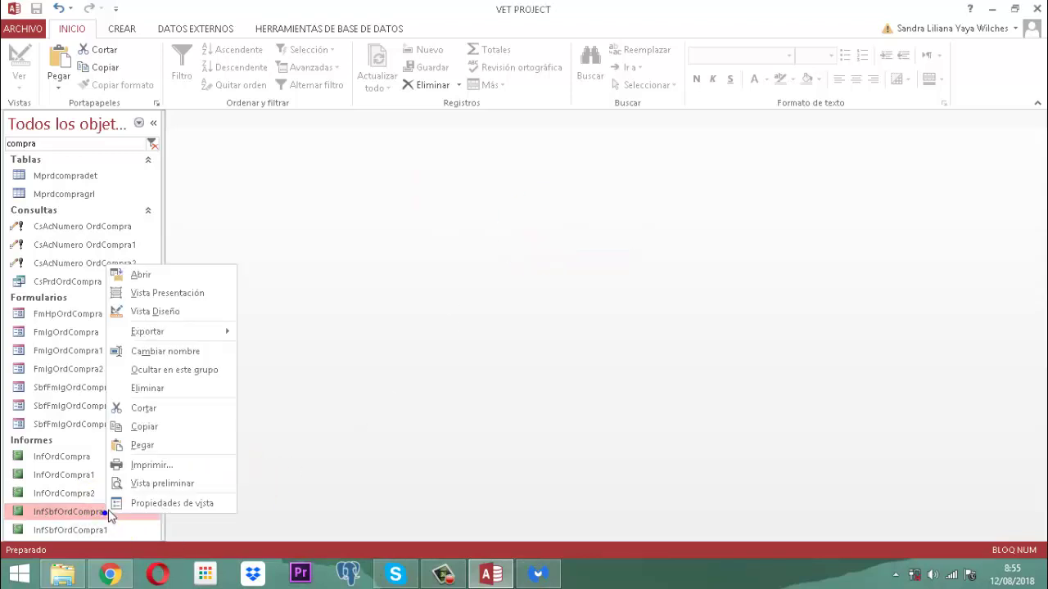
left_click(143, 443)
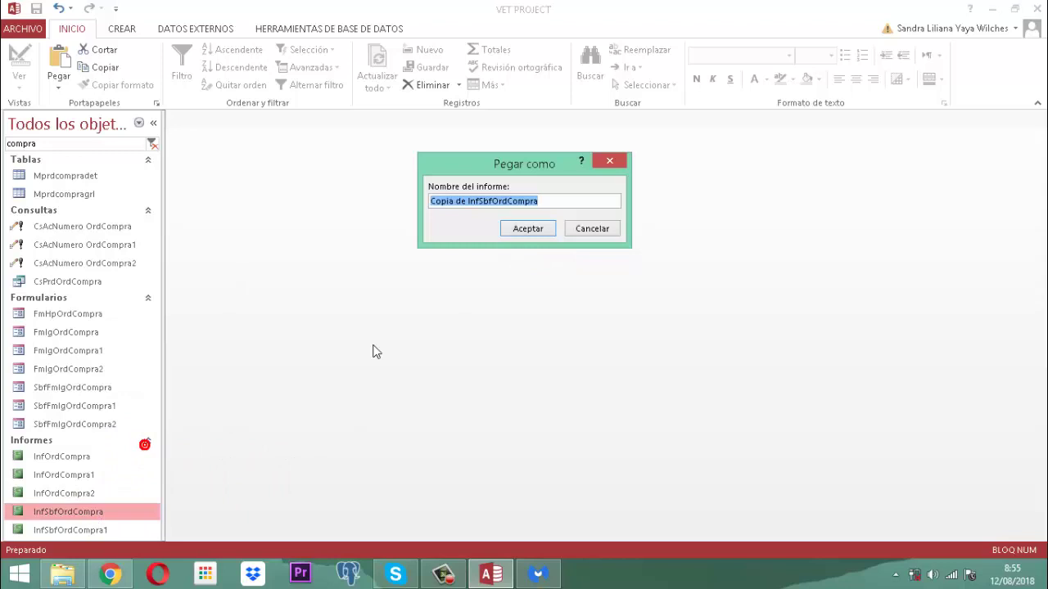
left_click(571, 203)
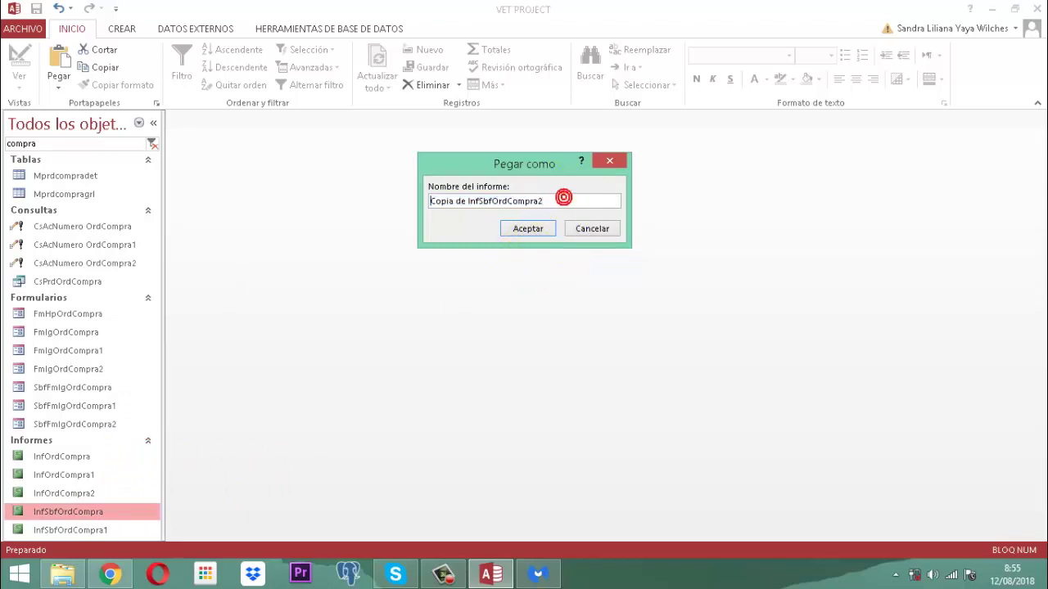
key("Home")
key("Delete")
key("Delete")
key("Delete")
key("Delete")
key("Delete")
key("Delete")
key("Delete")
key("Delete")
key("Delete")
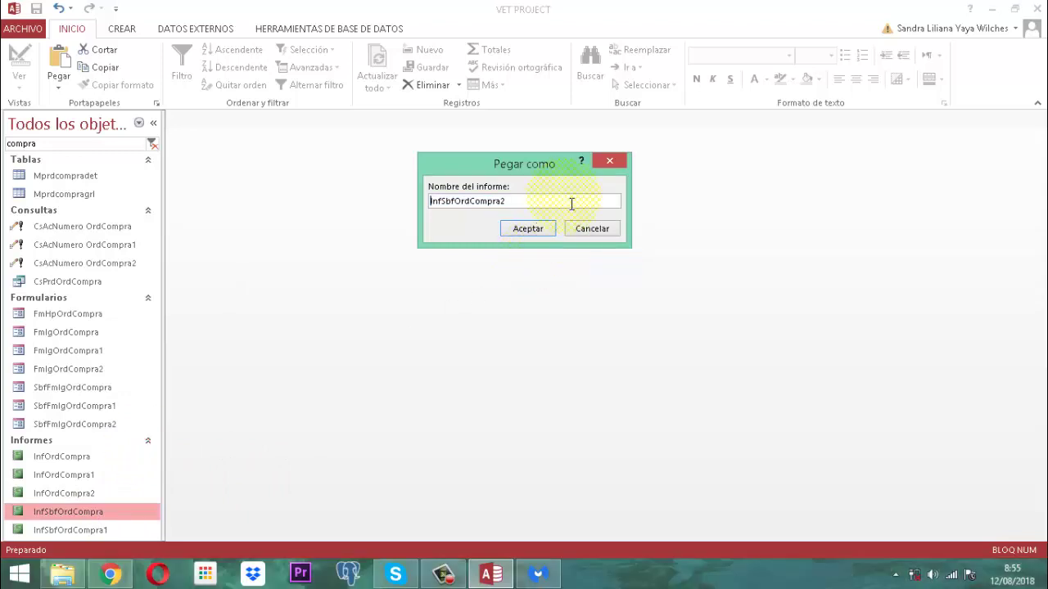
left_click(524, 230)
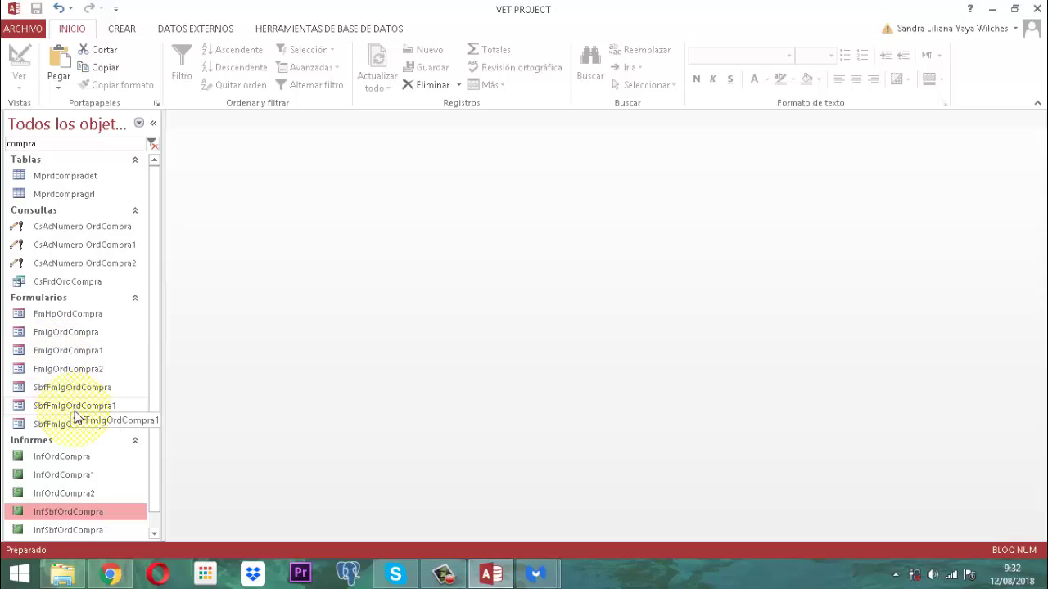
- Open the form FmIgOrdCompra1 in Design view
left_click(68, 352)
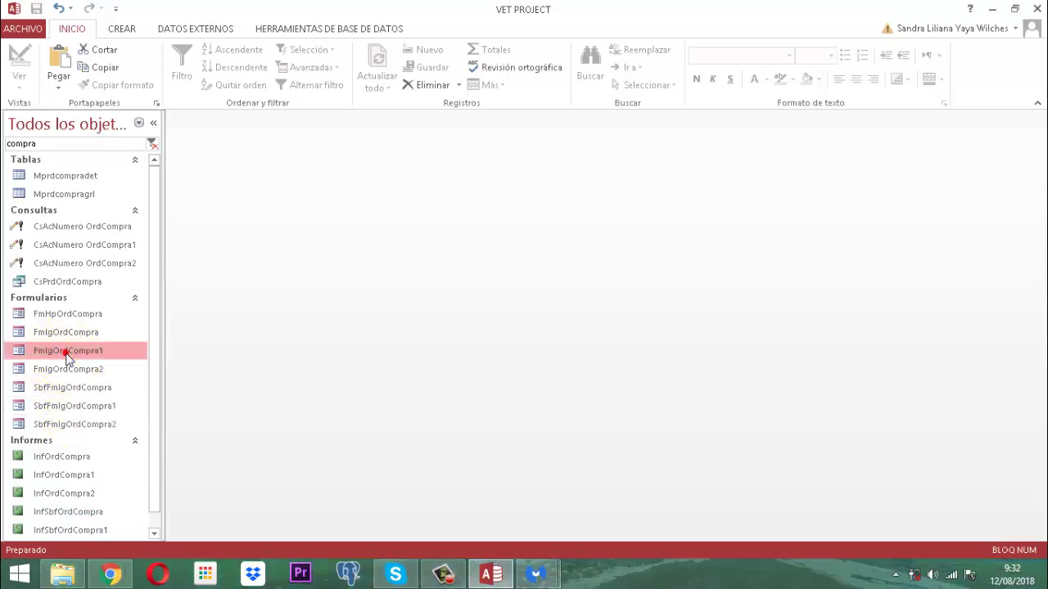
right_click(66, 356)
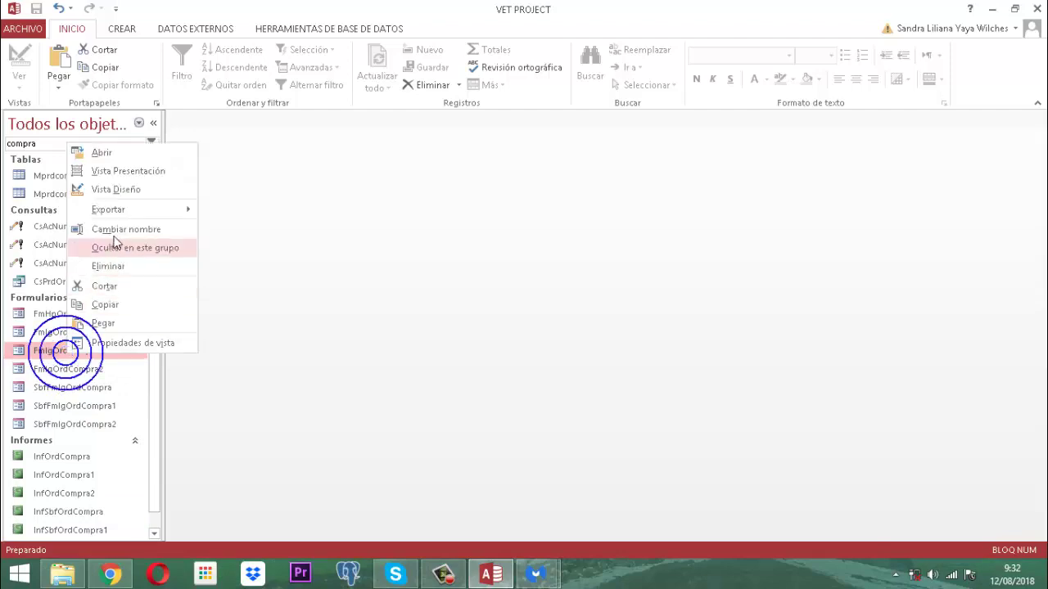
left_click(115, 189)
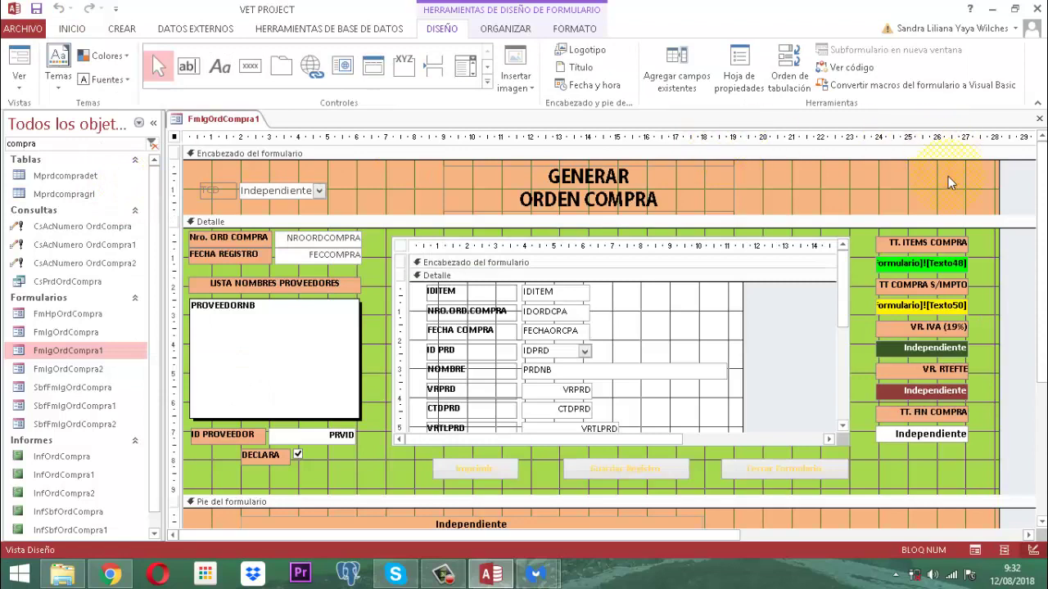
- Move the unbound text box in the form footer left to about 1 cm on the ruler and widen it to about the 27 cm mark
scroll(948, 178, "down", 3)
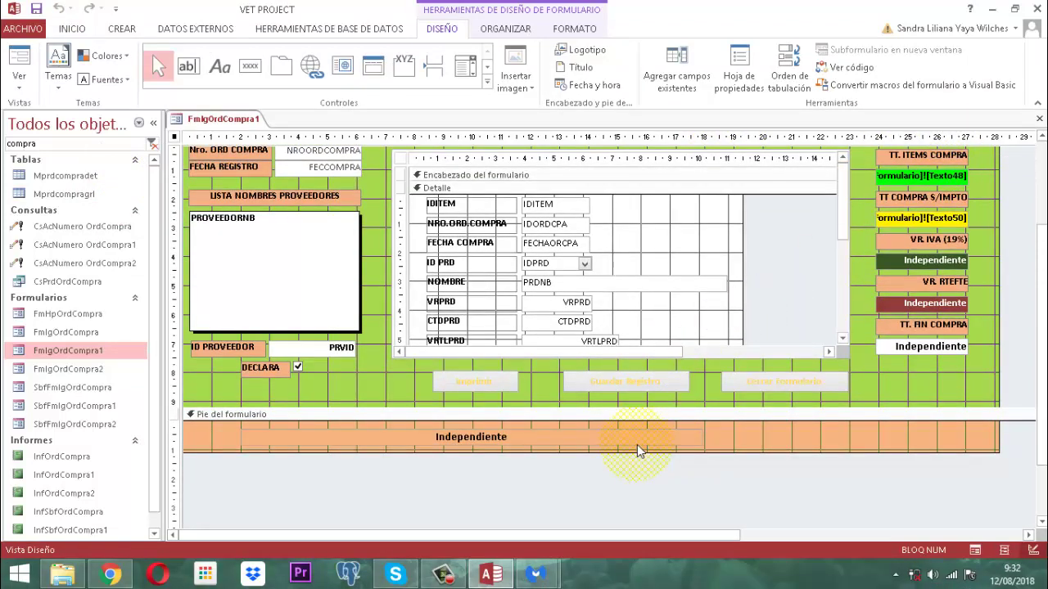
left_click(637, 440)
key("Left")
key("Left")
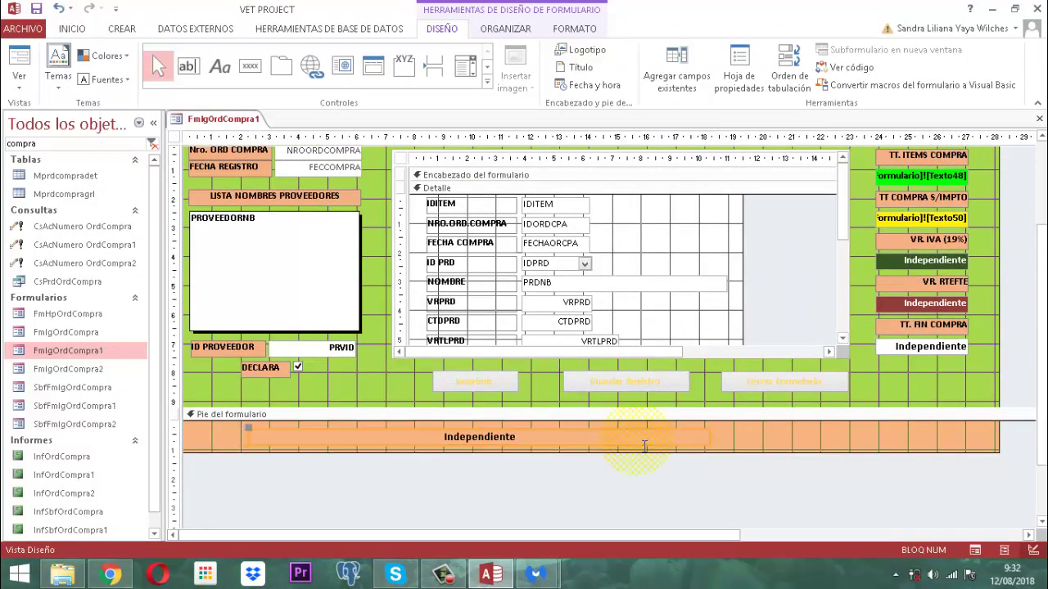
key("Left")
key("Left")
key("Left")
key("Left")
key("Left")
key("Left")
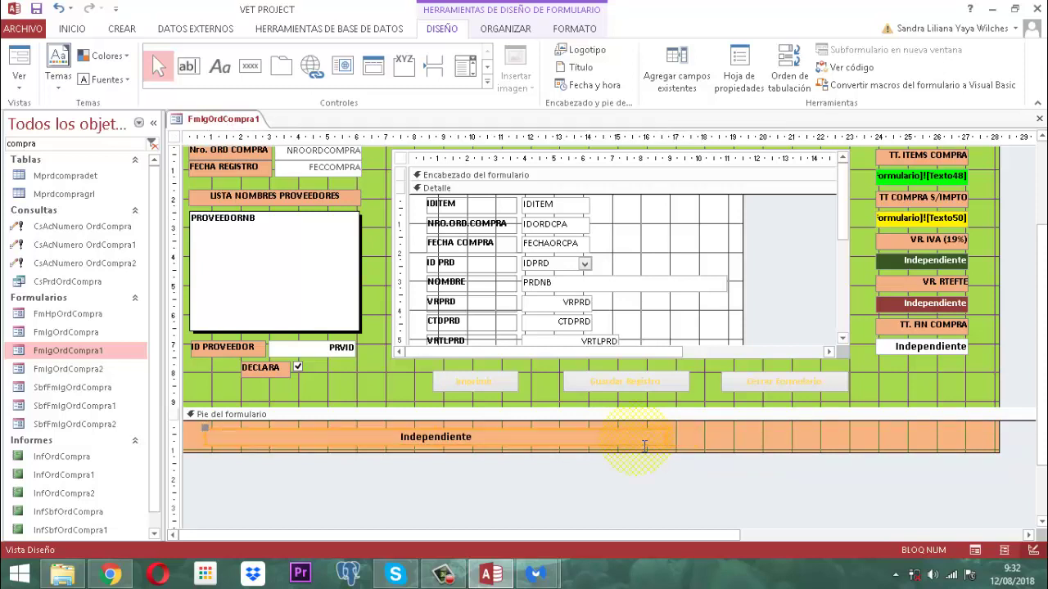
key("Right")
left_click_drag(674, 437, 979, 447)
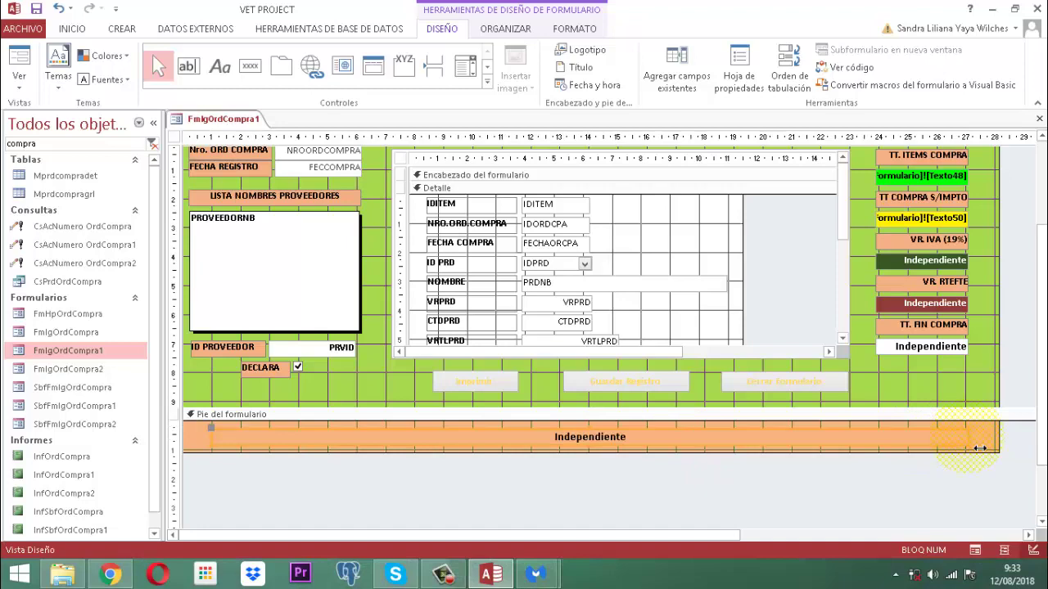
- Fill the Imprimir, Guardar Registro and Cerrar Formulario buttons with the dark orange theme colour Énfasis 2, Más oscuro 25%
scroll(907, 332, "up", 2)
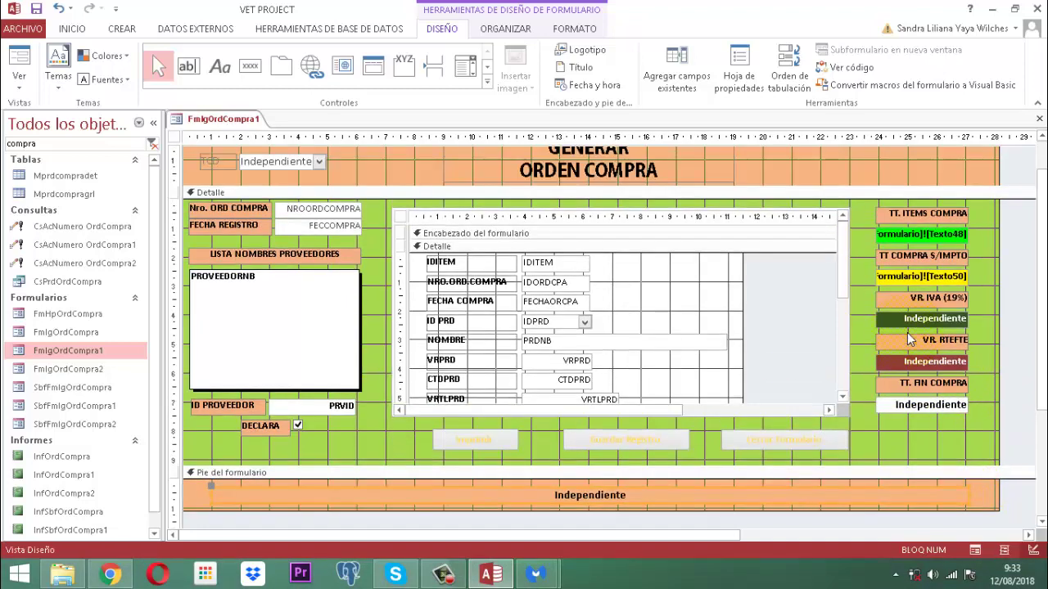
scroll(715, 280, "down", 2)
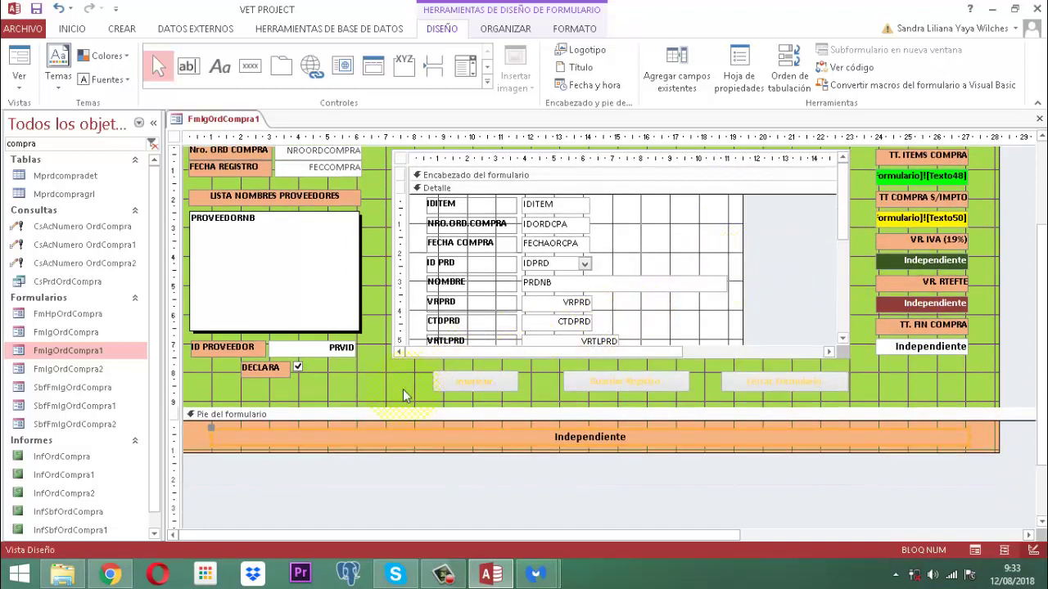
left_click_drag(402, 386, 858, 389)
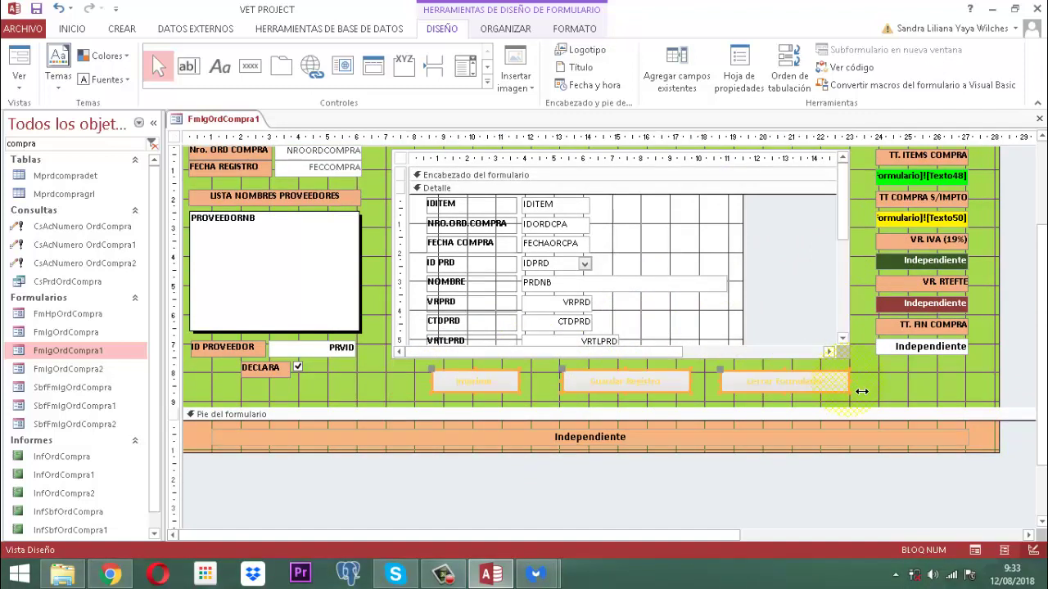
left_click(574, 25)
left_click(208, 79)
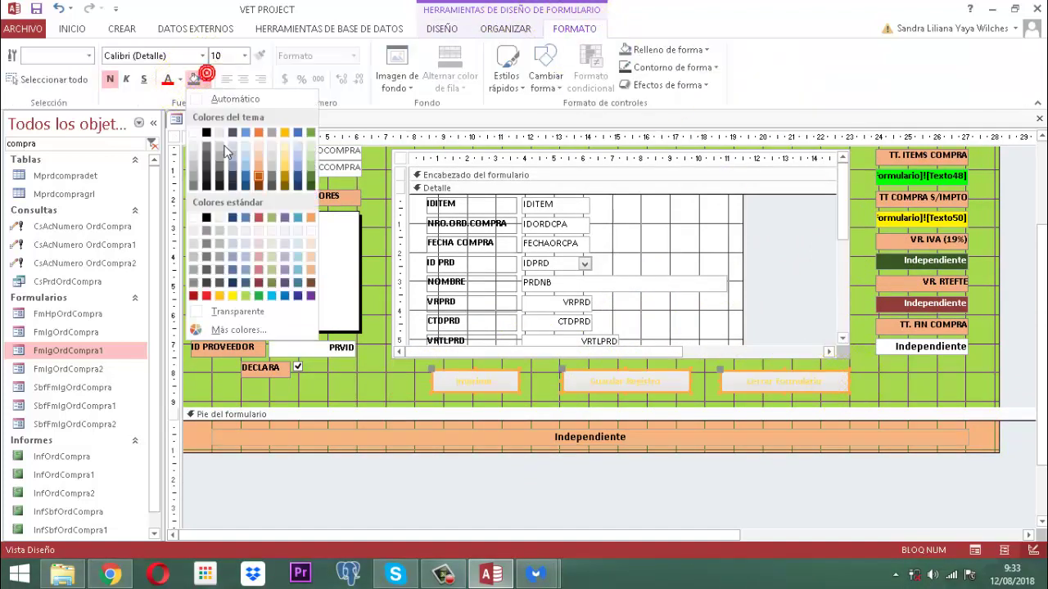
left_click(259, 175)
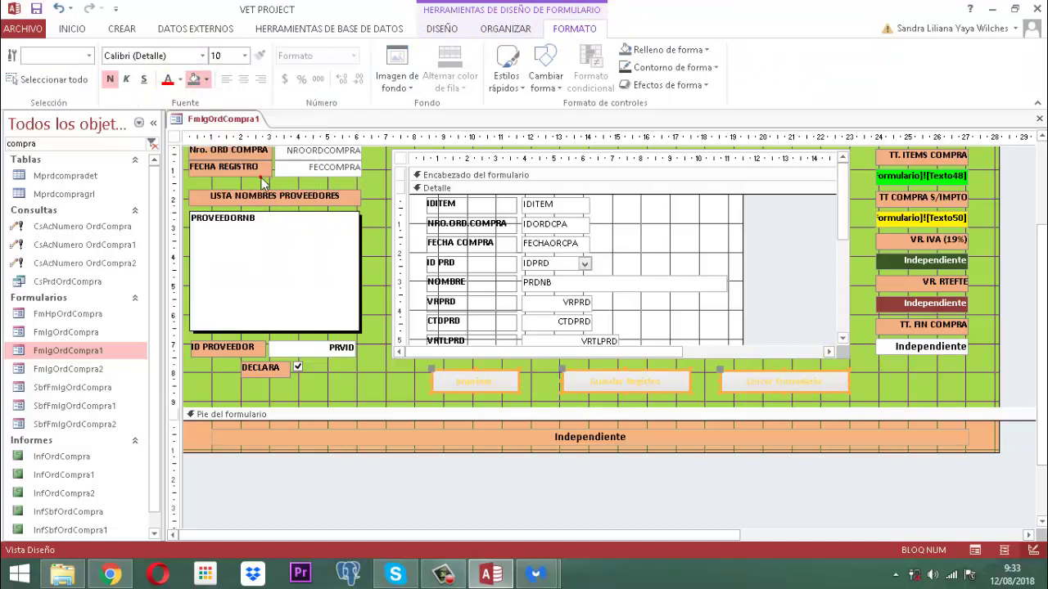
- Set the text colour of the three selected command buttons to standard yellow
left_click(181, 80)
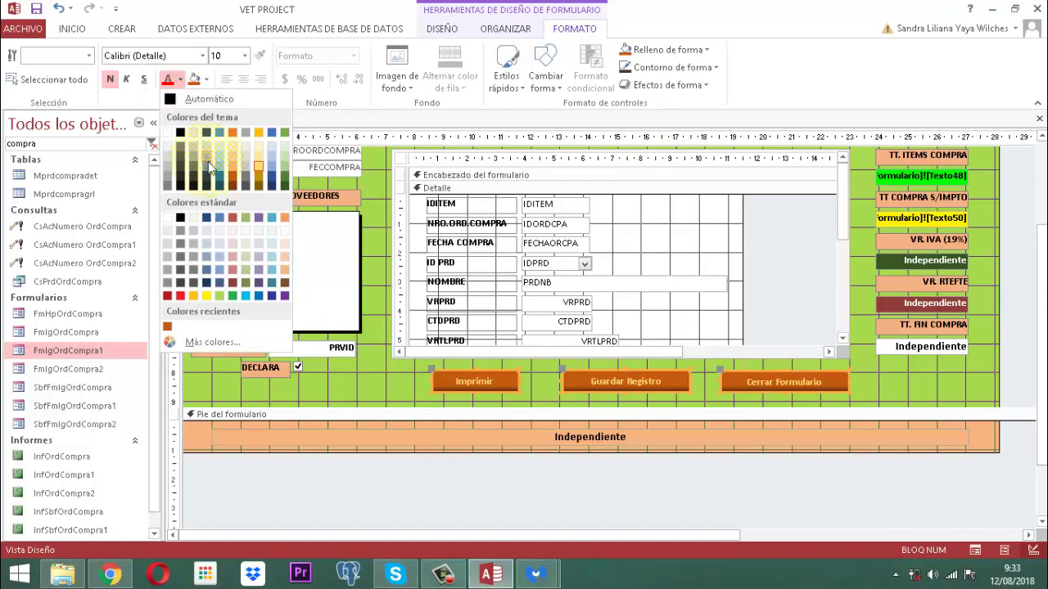
left_click(260, 170)
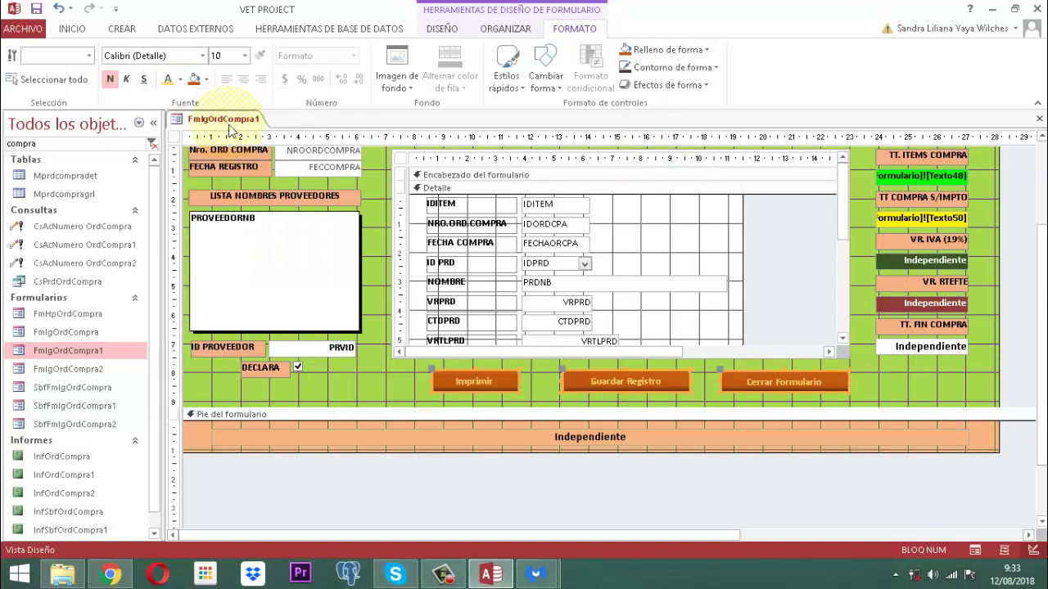
left_click(178, 78)
left_click(207, 295)
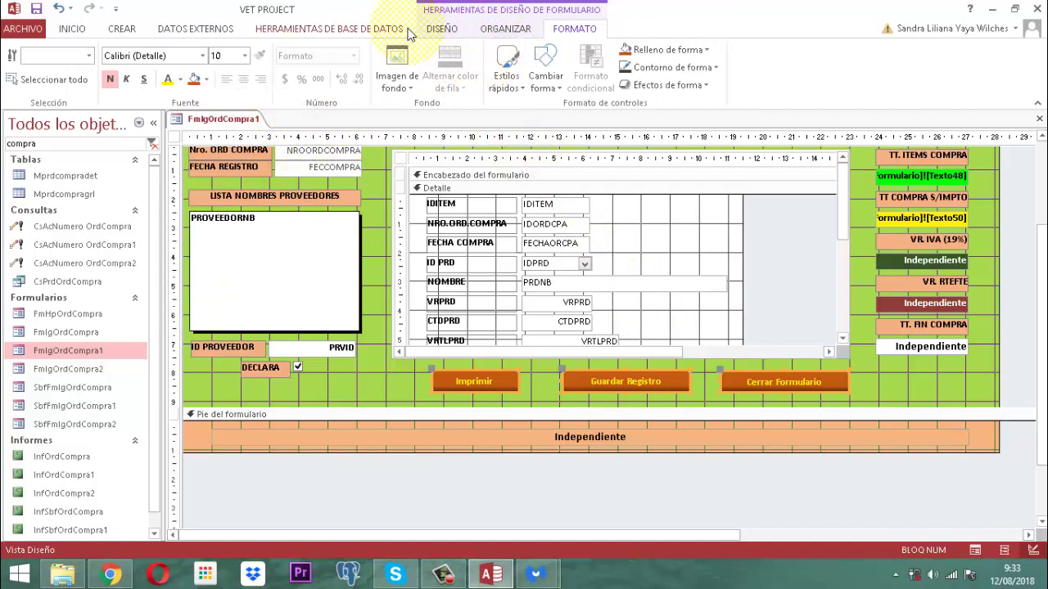
- Set the mouse-over colour of the three command buttons to the dark green theme colour Énfasis 6, Más oscuro 50%
left_click(441, 28)
left_click(748, 85)
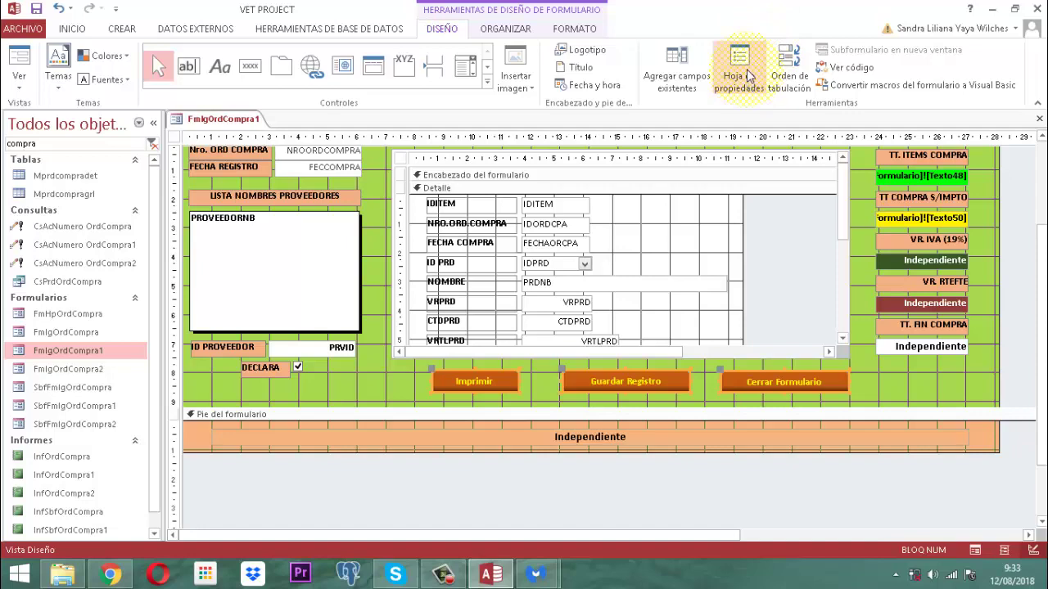
left_click(795, 187)
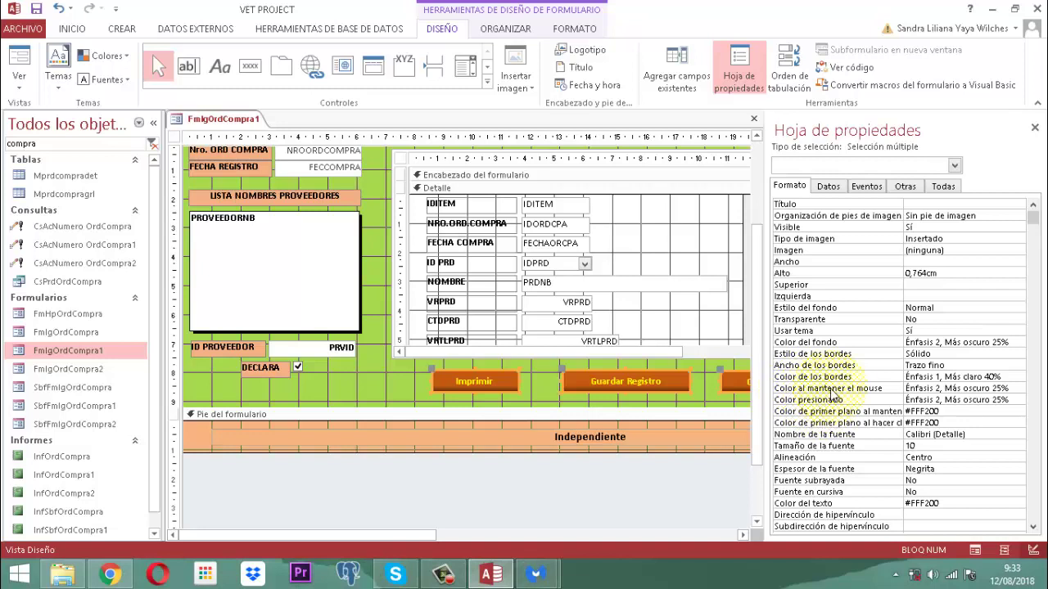
left_click(982, 388)
left_click(1006, 388)
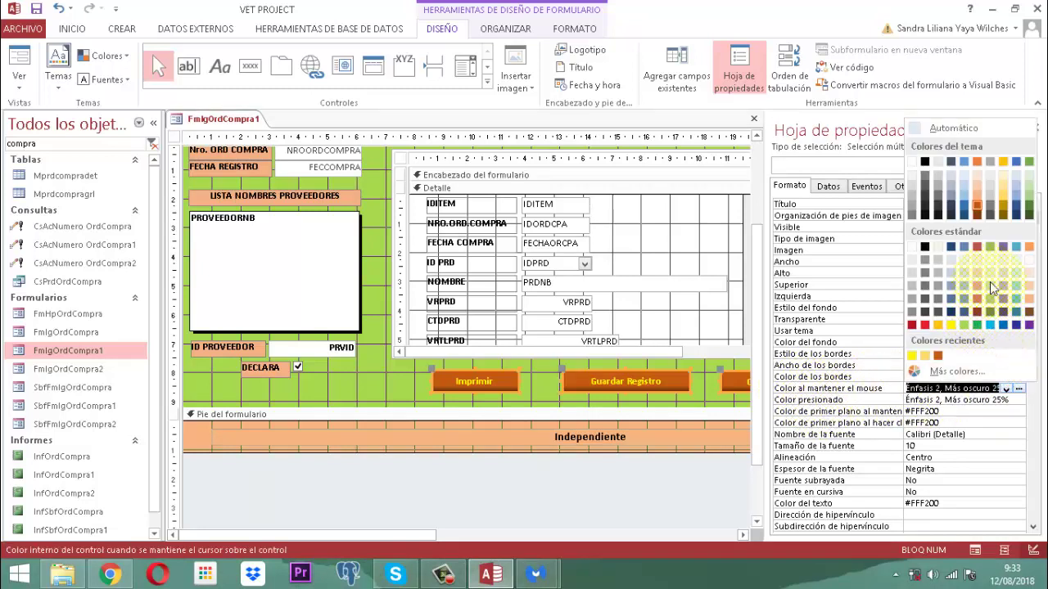
left_click(1029, 212)
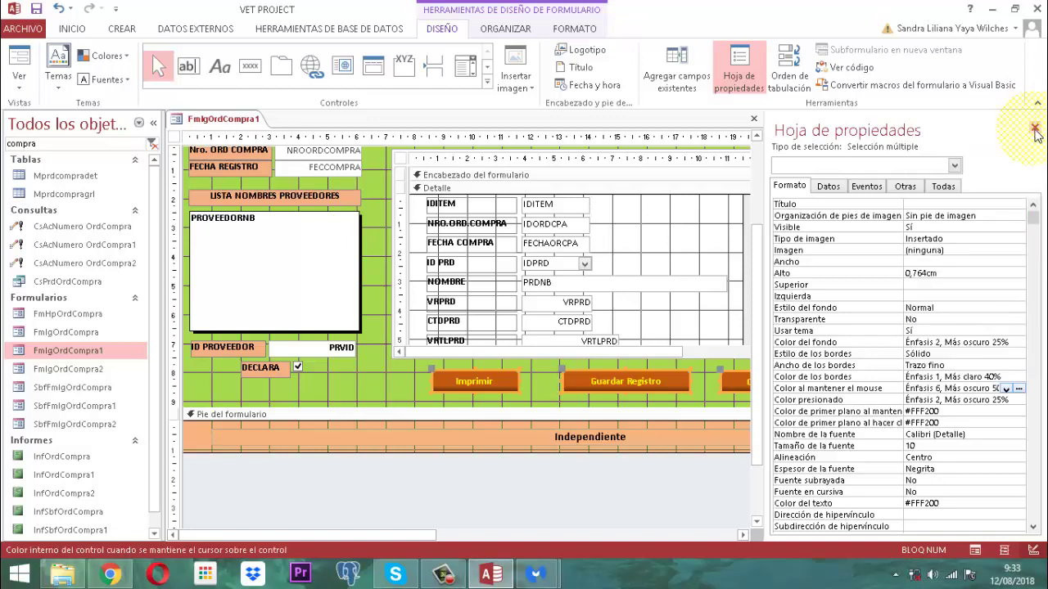
left_click(1035, 127)
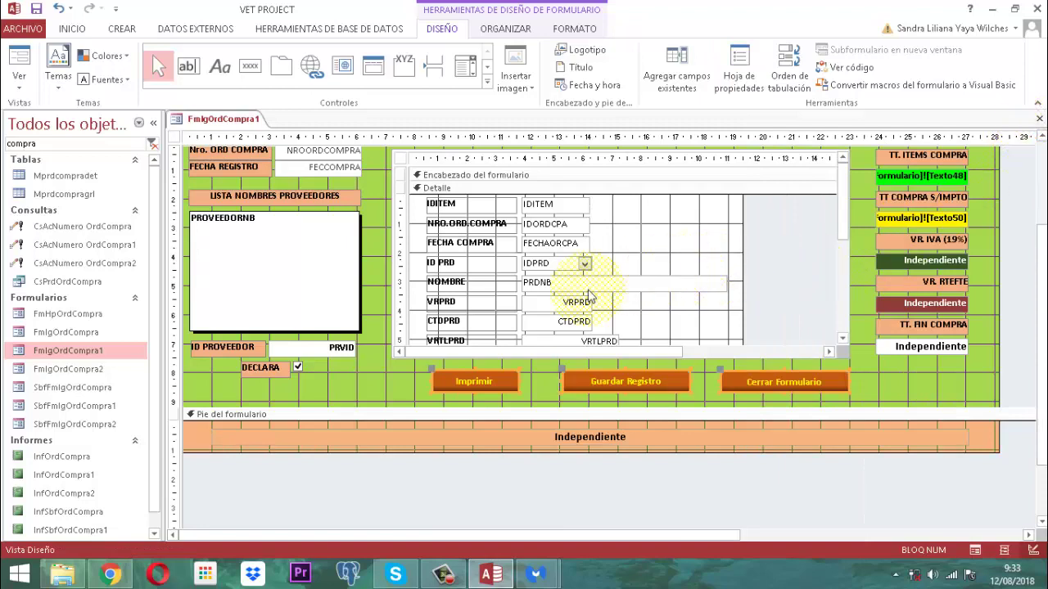
left_click(891, 384)
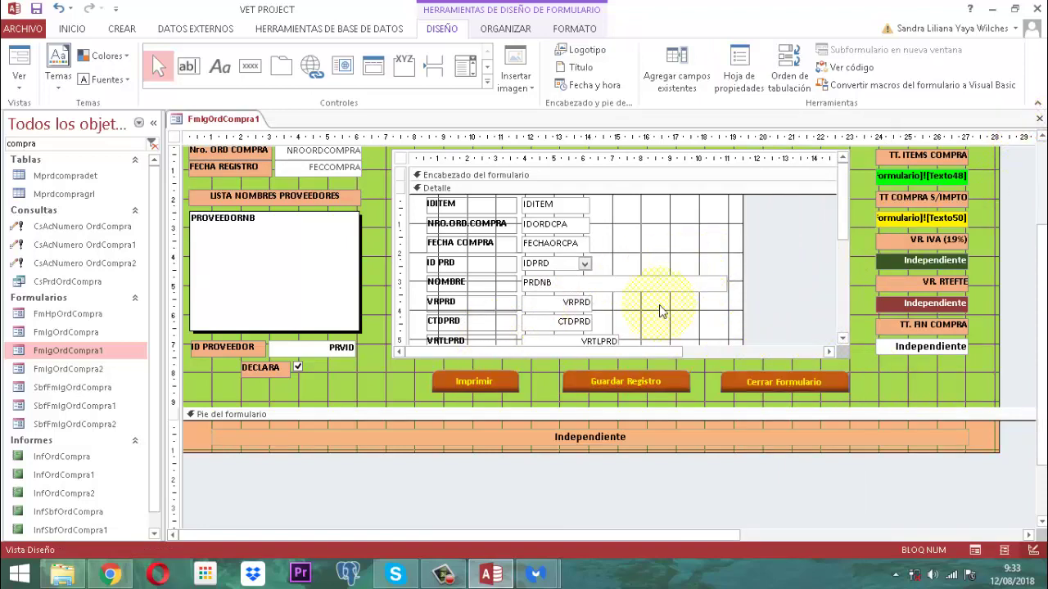
- Examine the row source query of the TCDOR combo box in the form header, including its TIPO criterion
scroll(662, 311, "up", 1)
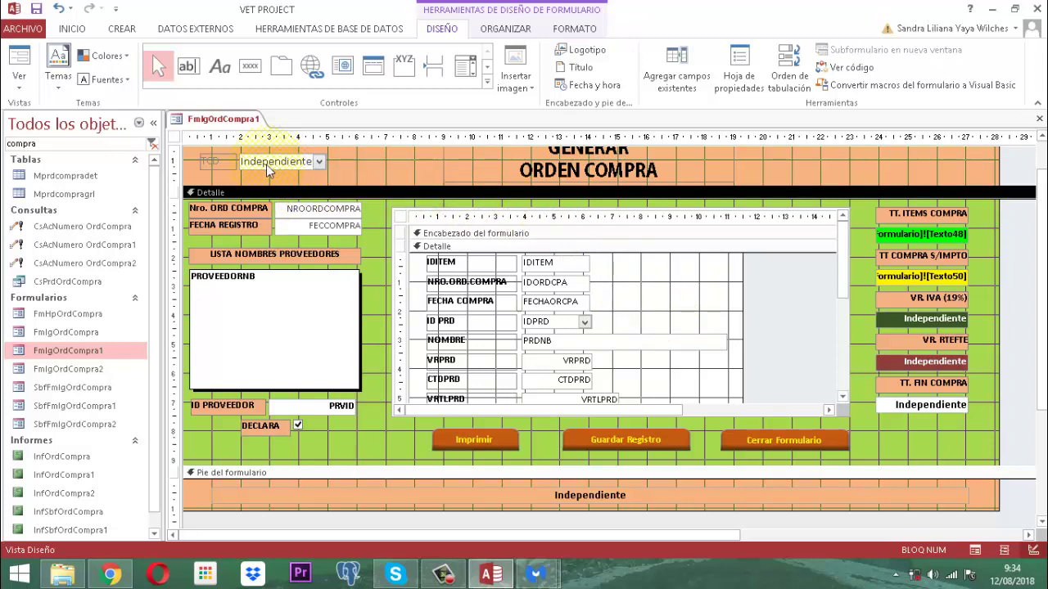
scroll(604, 196, "up", 1)
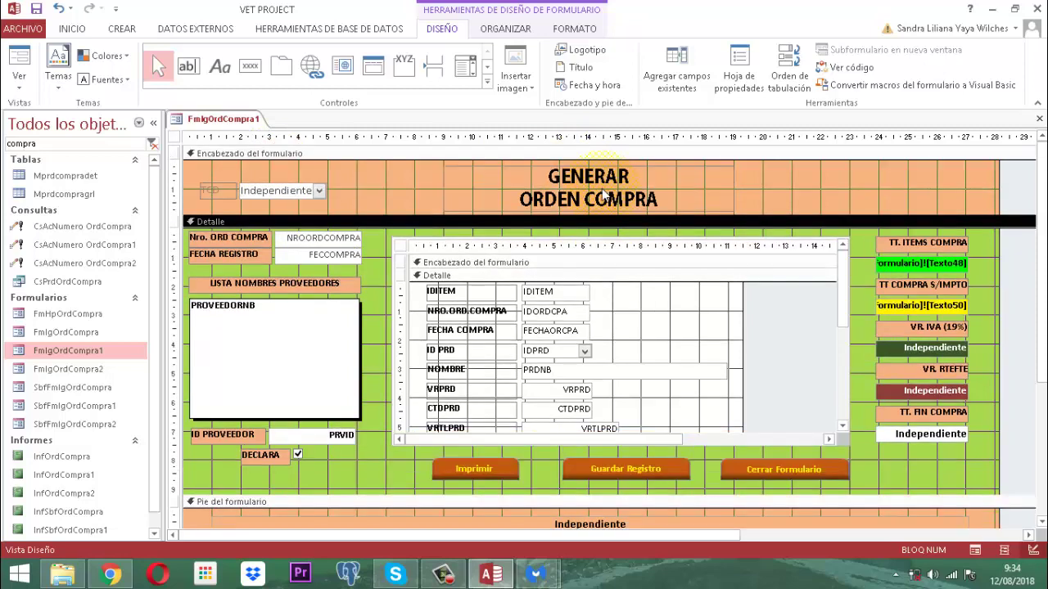
left_click(270, 192)
left_click(752, 59)
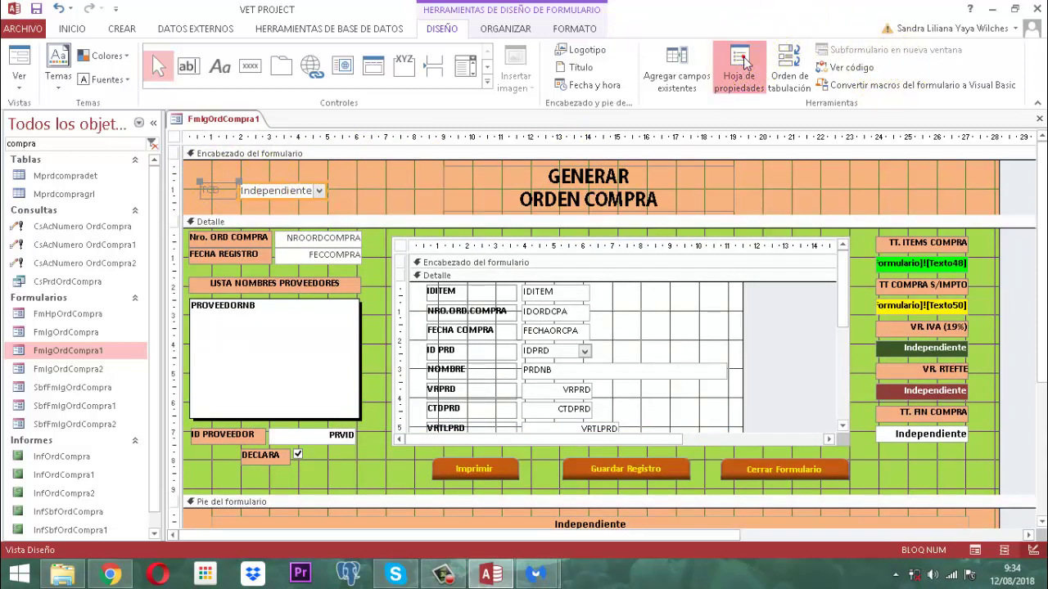
left_click(828, 188)
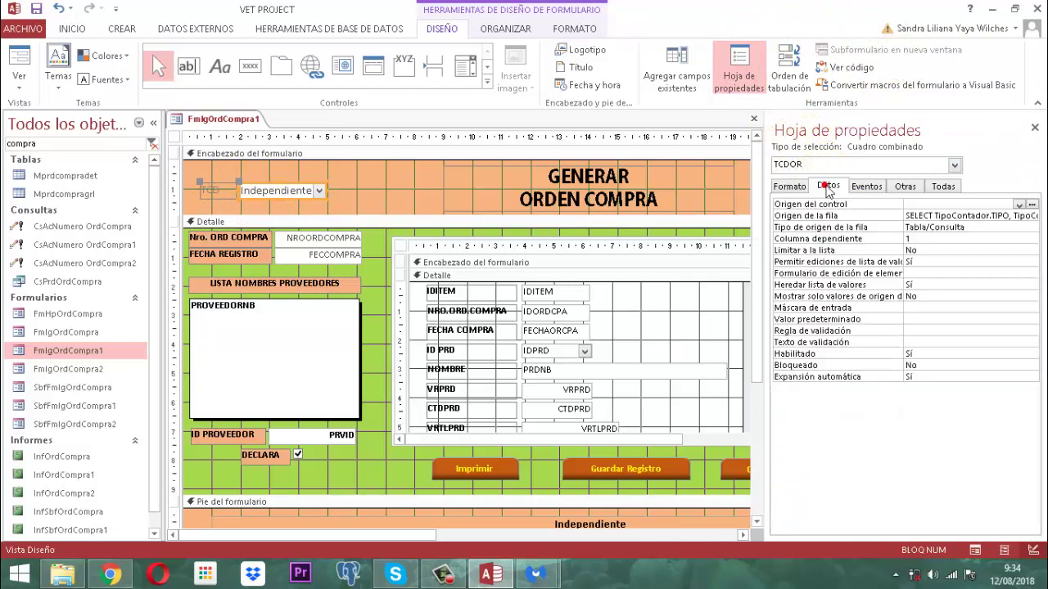
left_click(991, 216)
left_click(1032, 216)
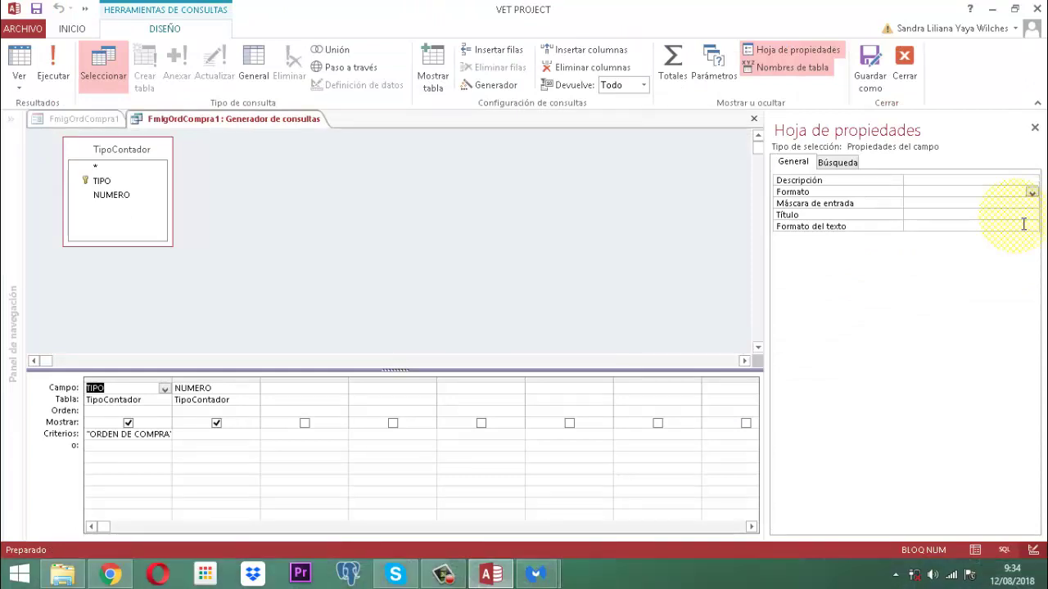
left_click(914, 81)
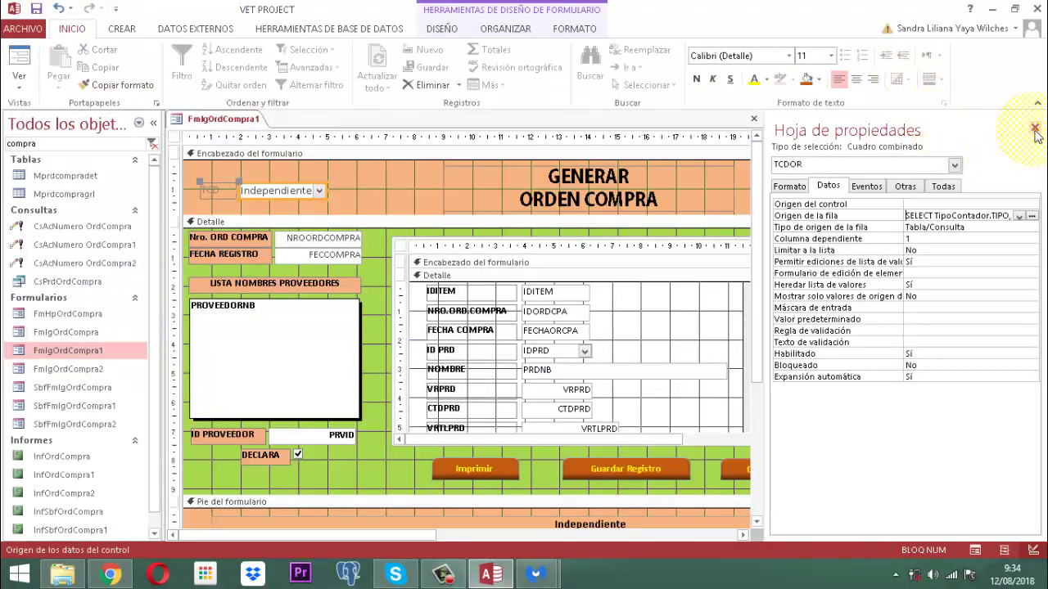
left_click(1035, 127)
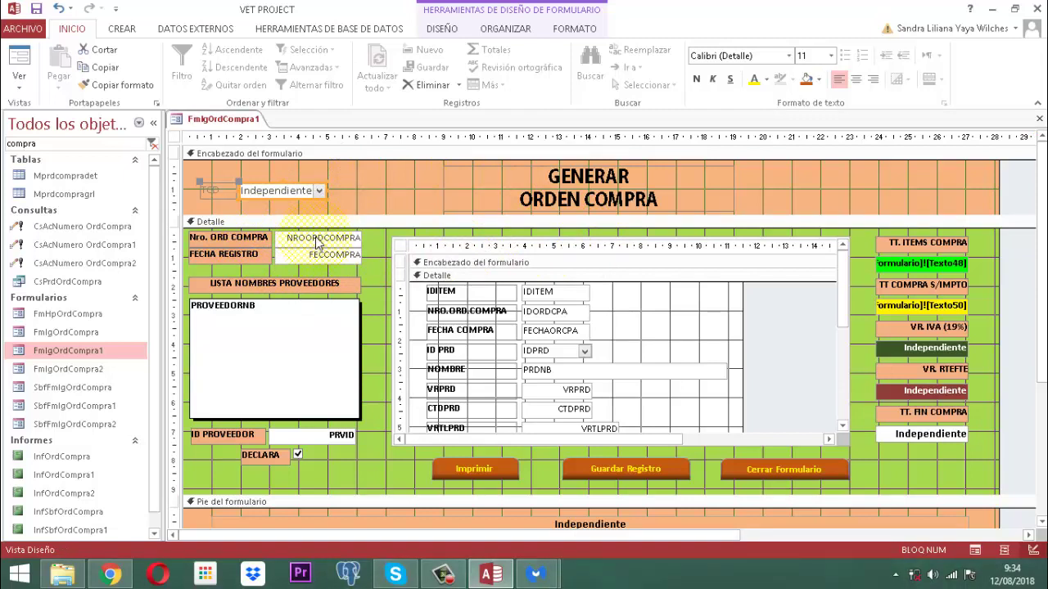
- Examine the form's record source and the code of its Al cargar event procedure
left_click(174, 137)
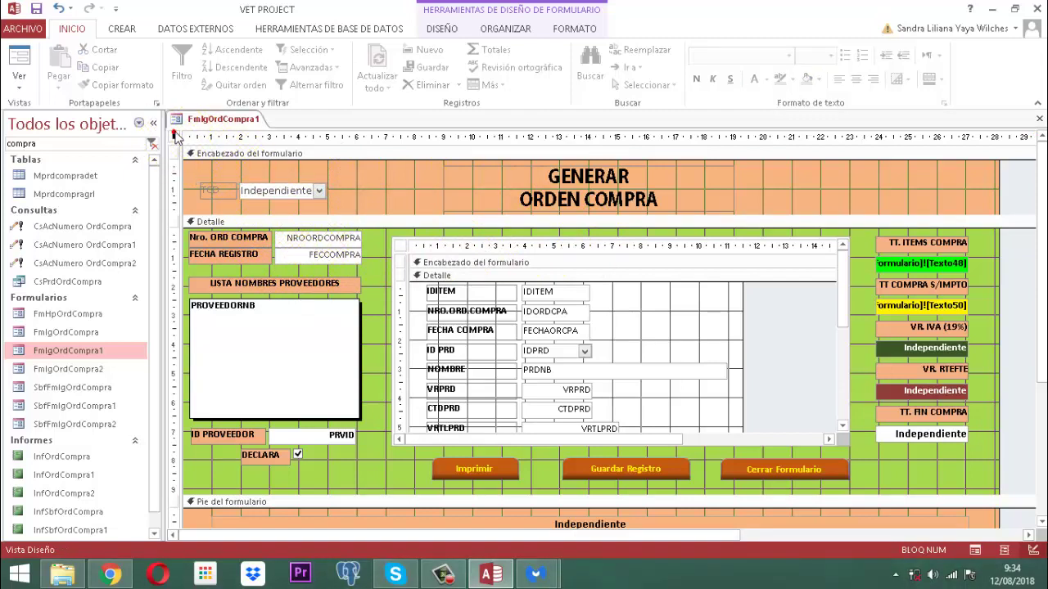
left_click(435, 32)
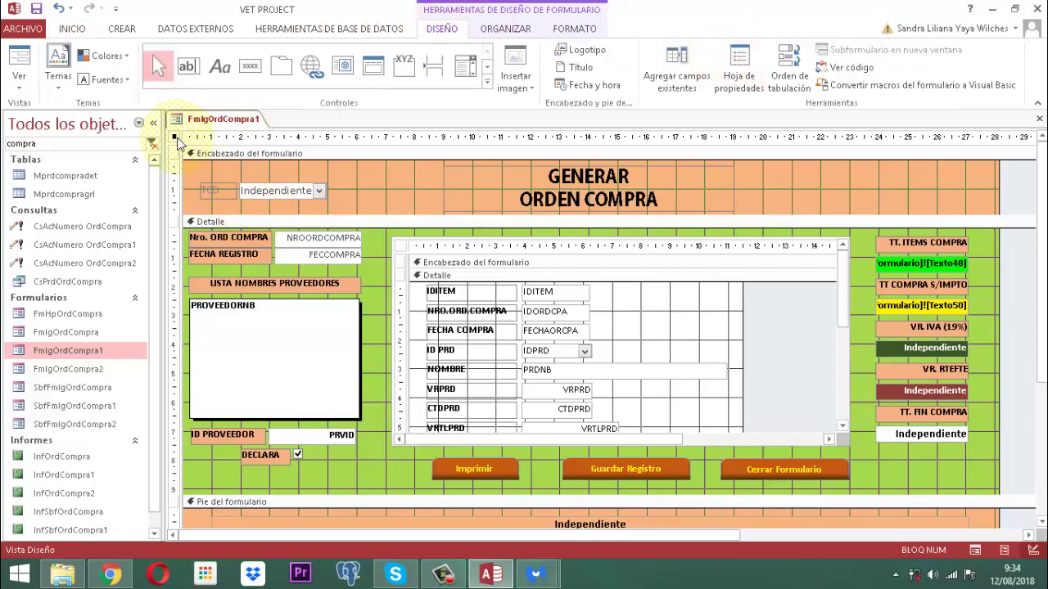
left_click(736, 68)
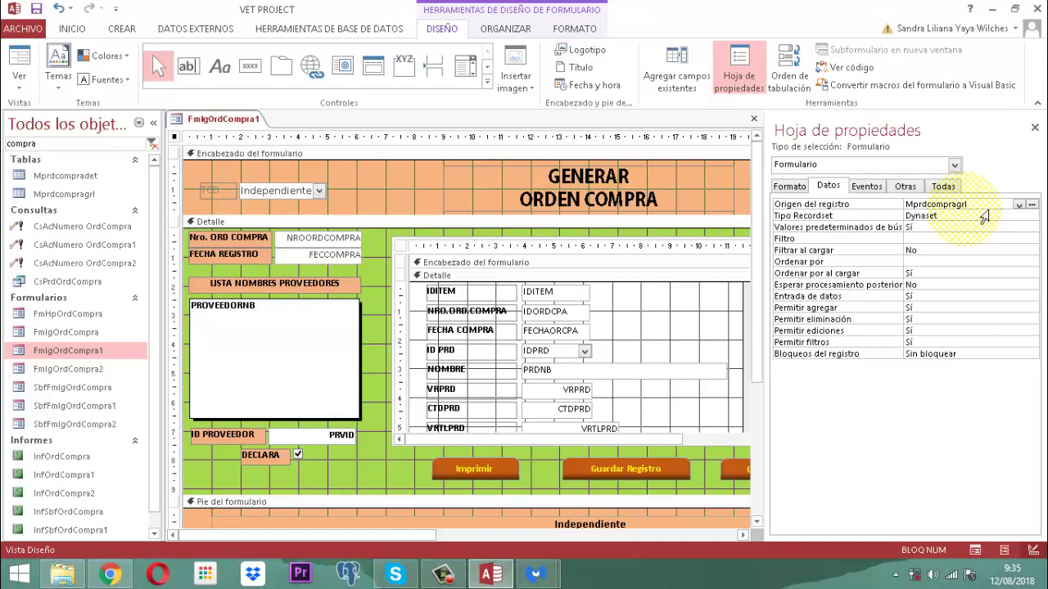
left_click(866, 186)
left_click(954, 217)
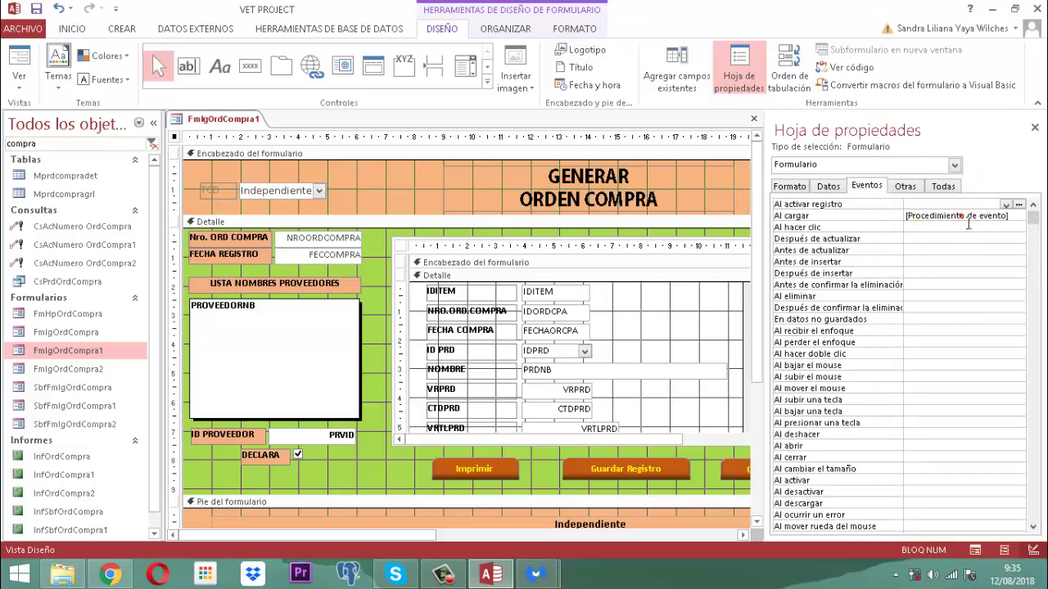
double_click(961, 215)
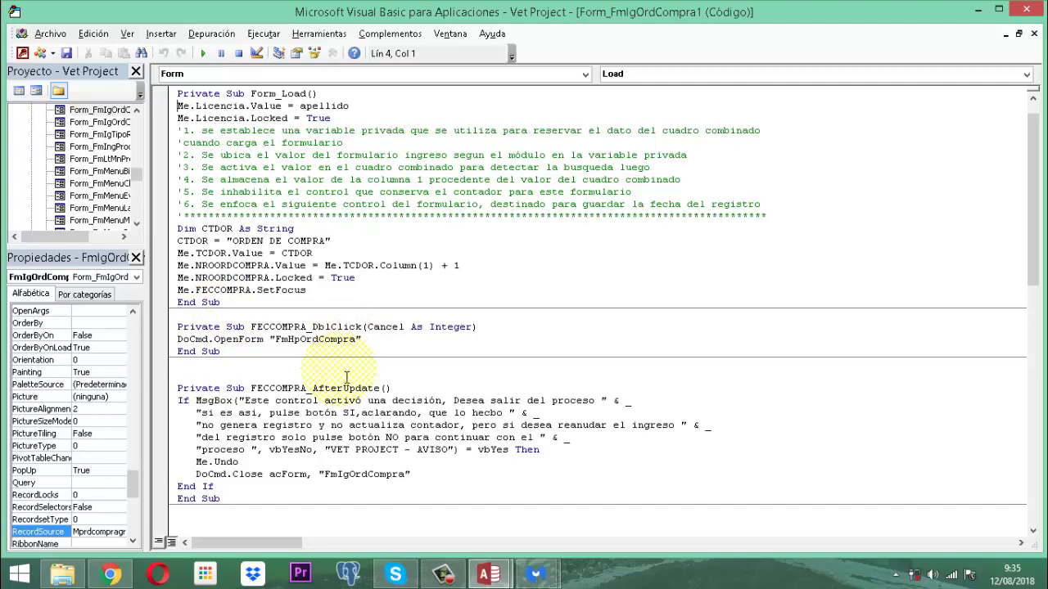
left_click(1027, 9)
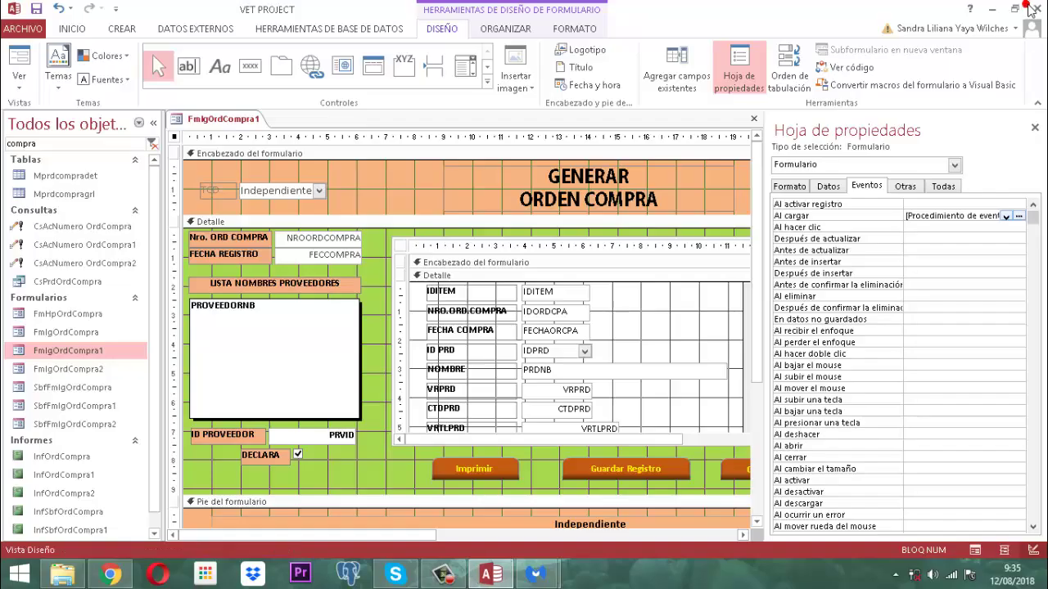
left_click(1035, 128)
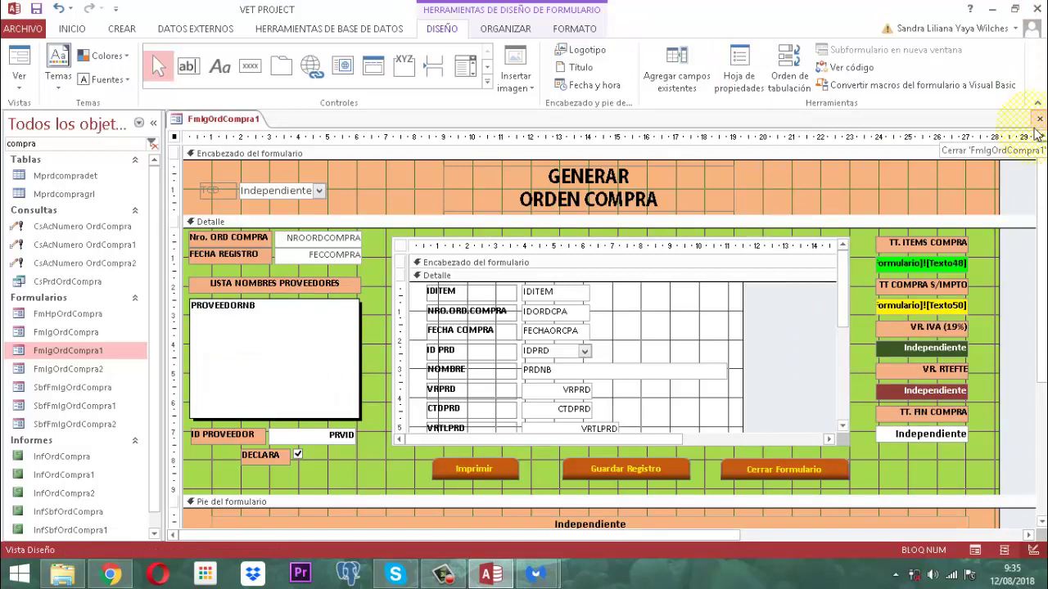
- Set the source object of the subform in the detail section to SbfFmIgOrdCompra1
left_click(450, 242)
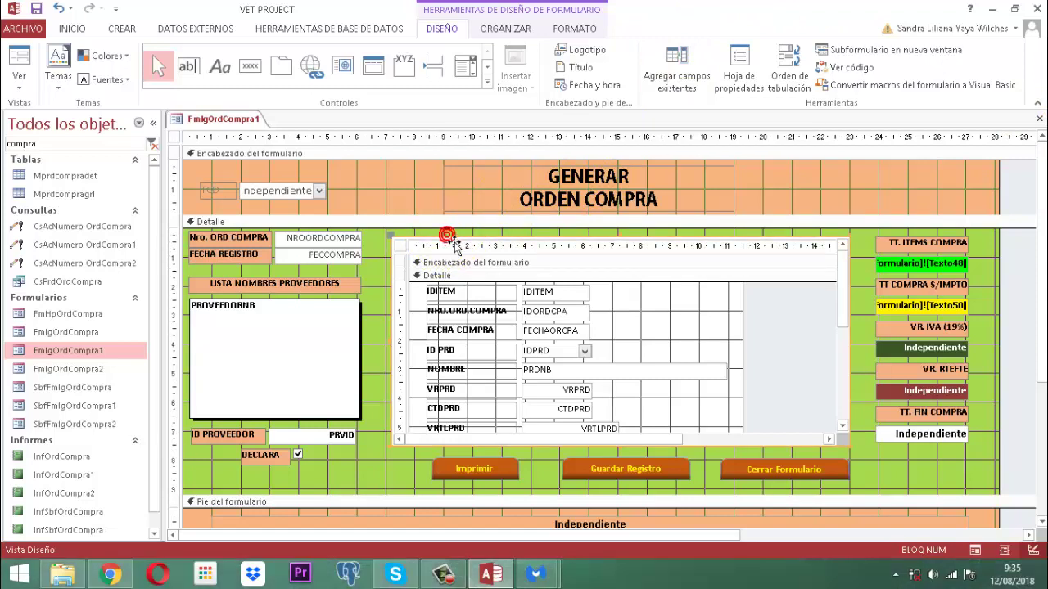
left_click(454, 246)
left_click(739, 59)
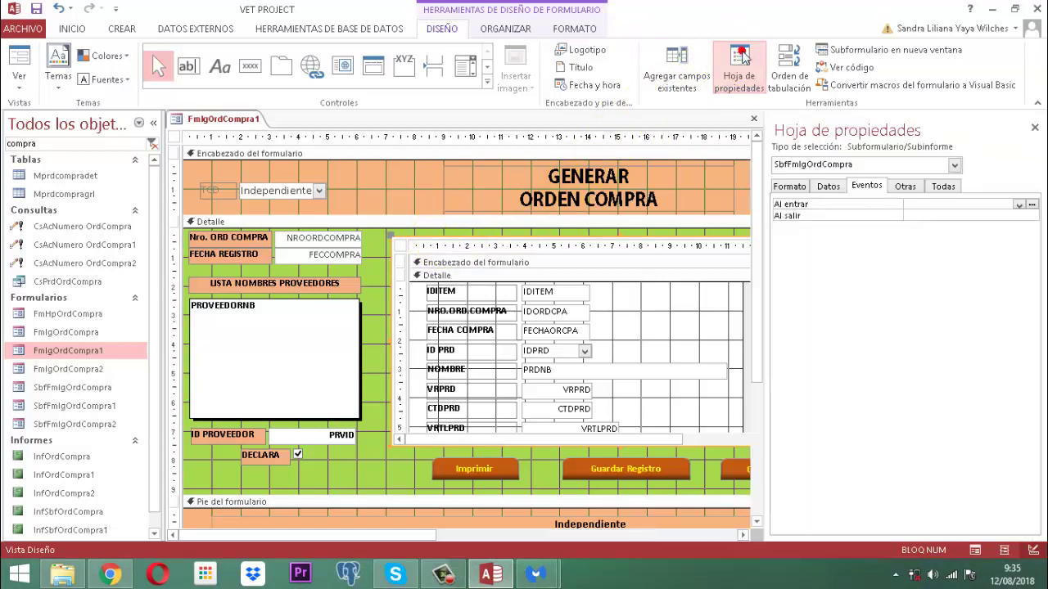
left_click(828, 186)
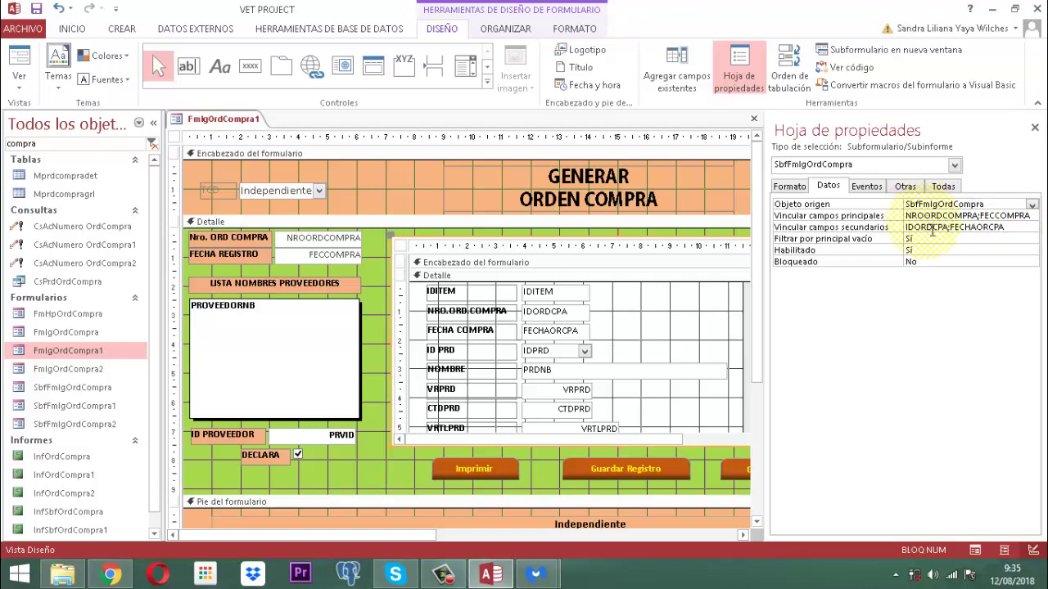
left_click(990, 205)
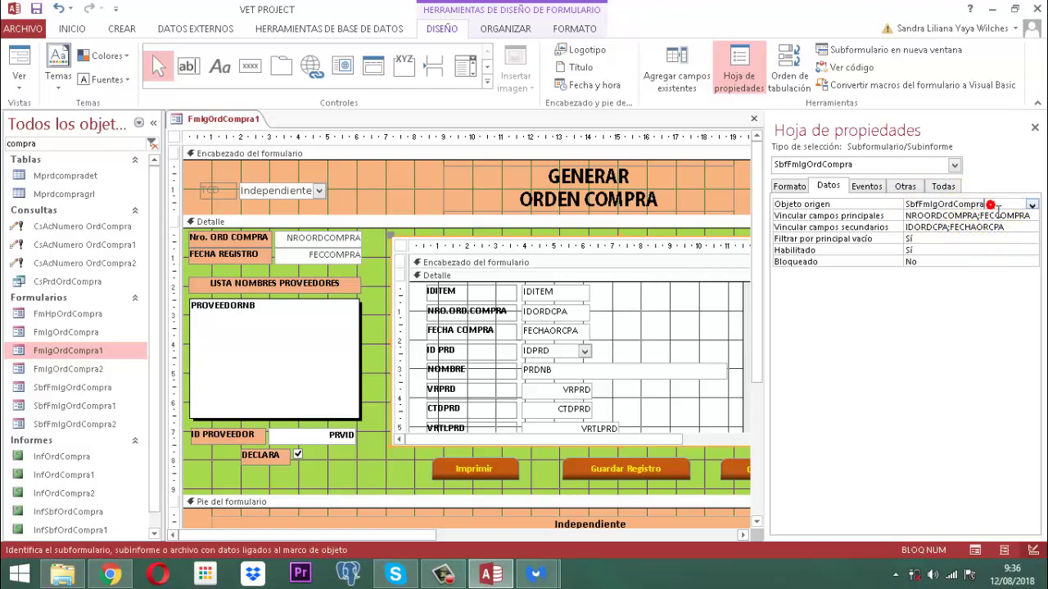
type("1")
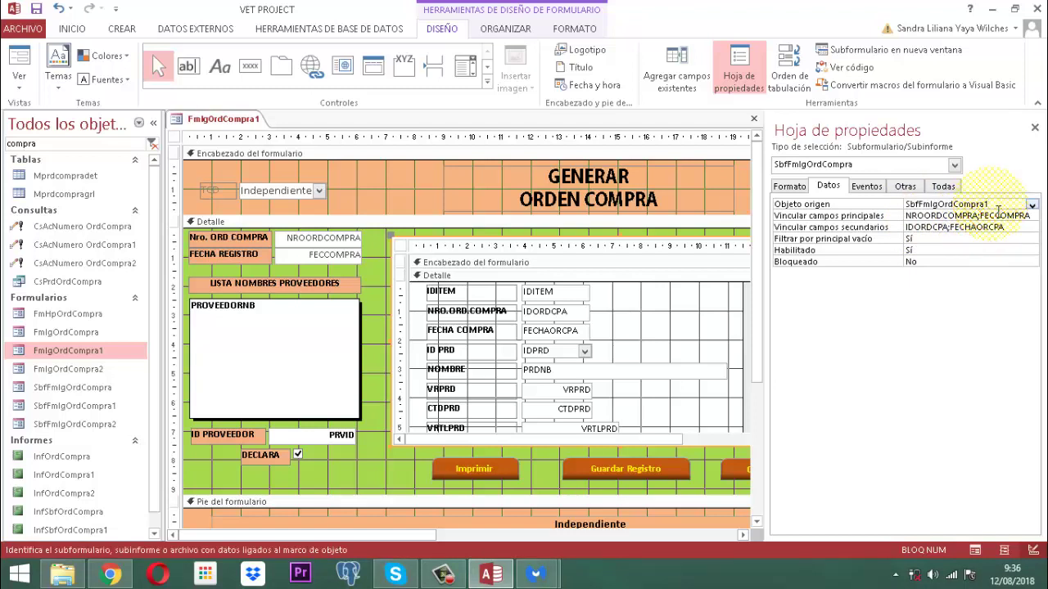
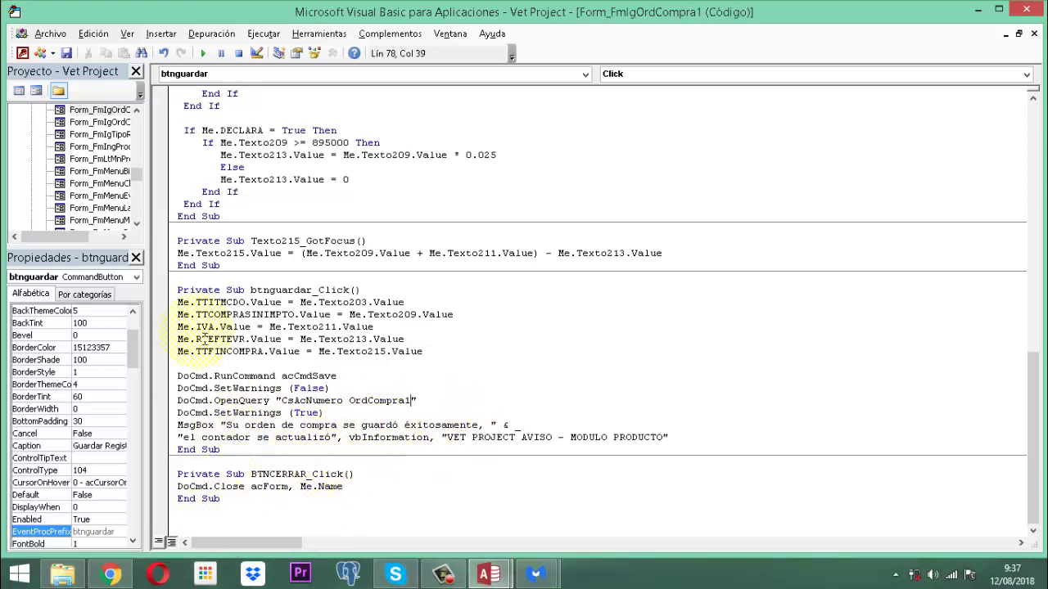
- Save the Visual Basic code of the form FmIgOrdCompra1
left_click(68, 53)
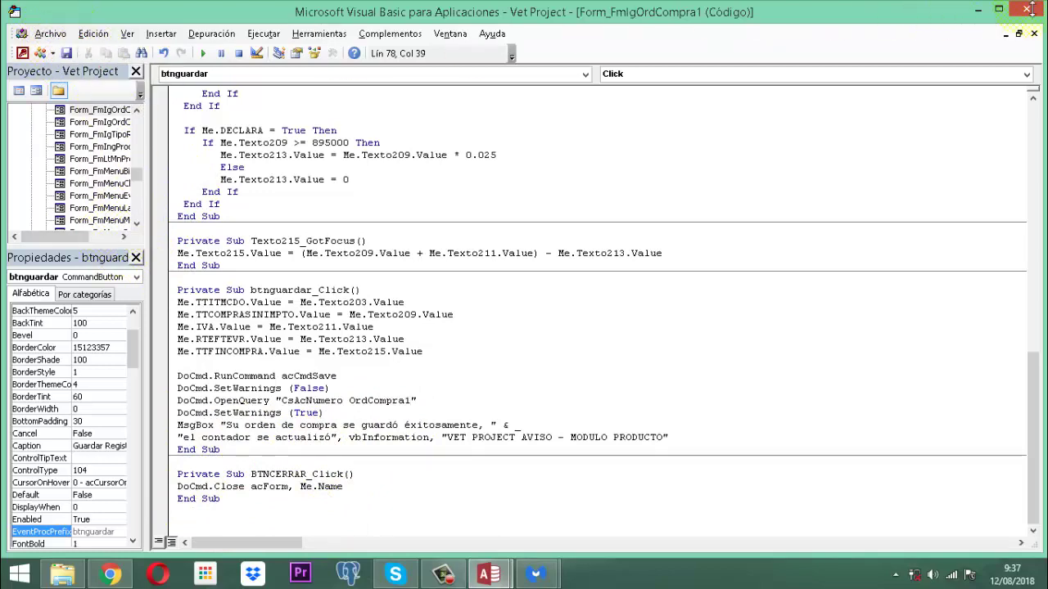
- Change the report opened by the Imprimir button's embedded Al hacer clic macro to InfOrdCompra1
left_click(1034, 14)
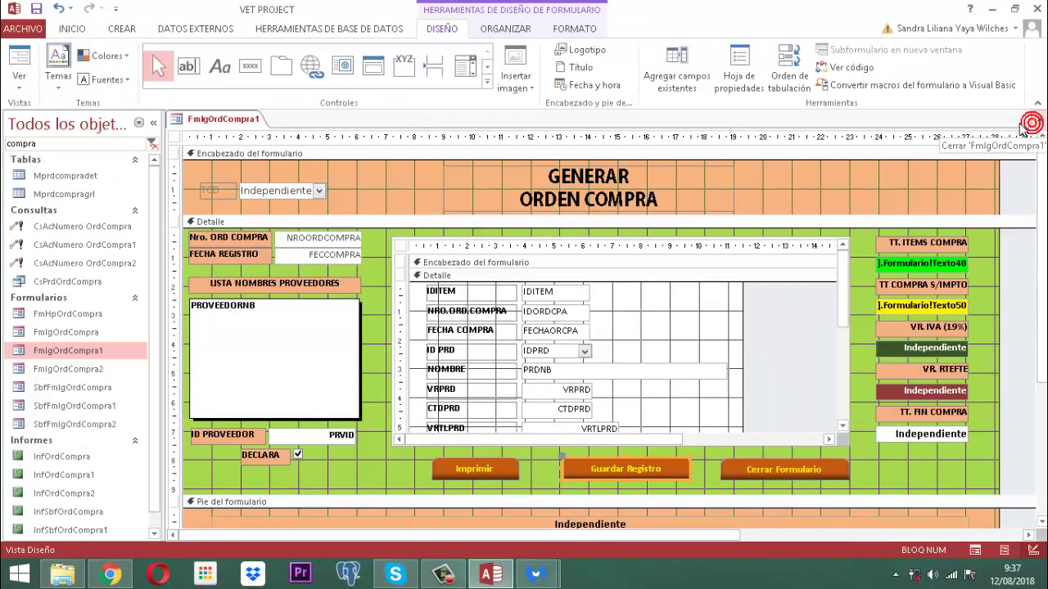
left_click(459, 473)
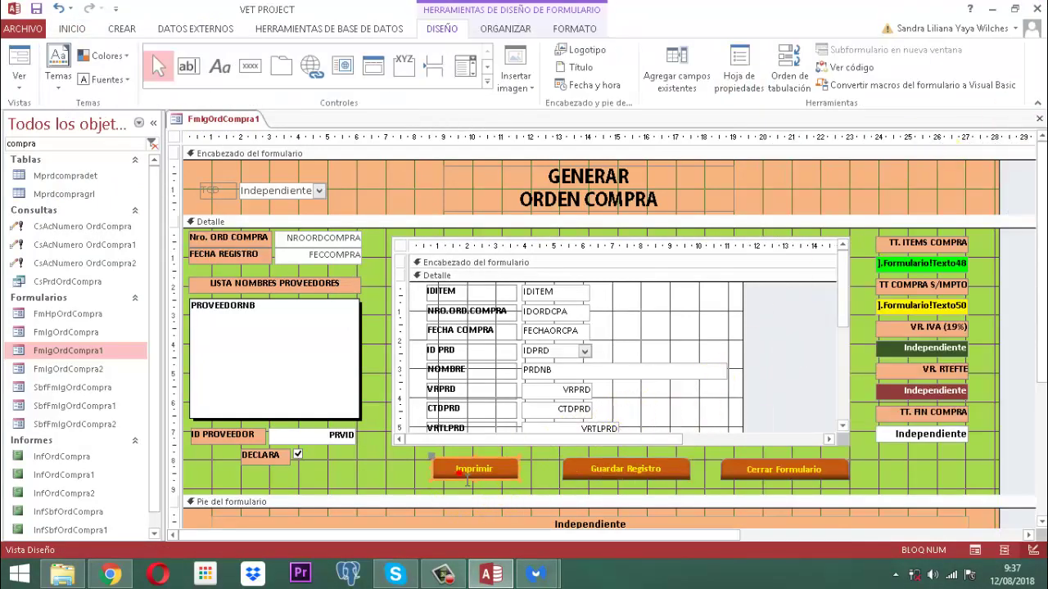
left_click(736, 80)
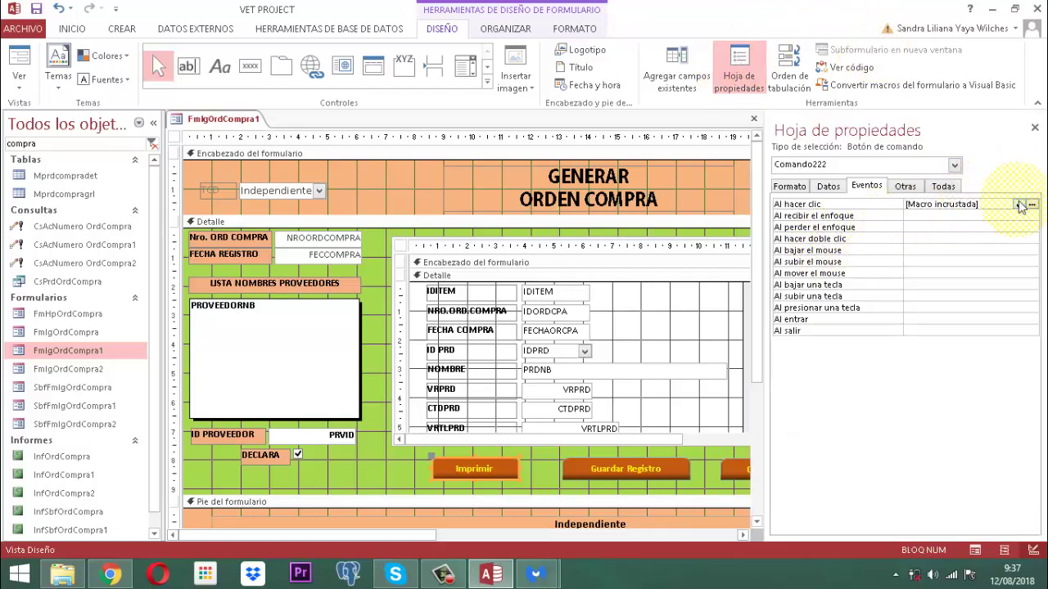
left_click(1031, 204)
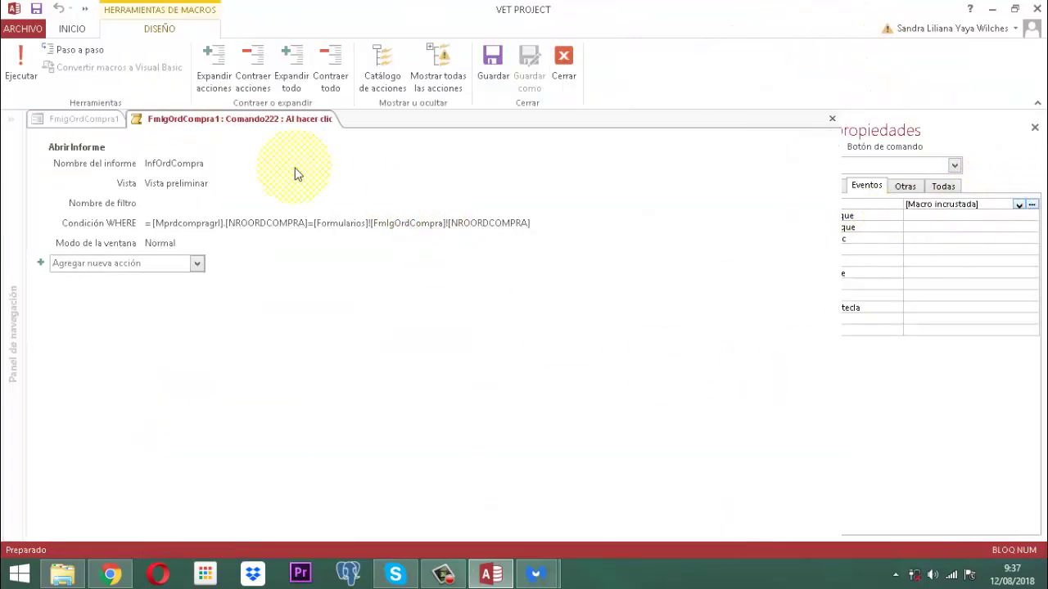
left_click(170, 166)
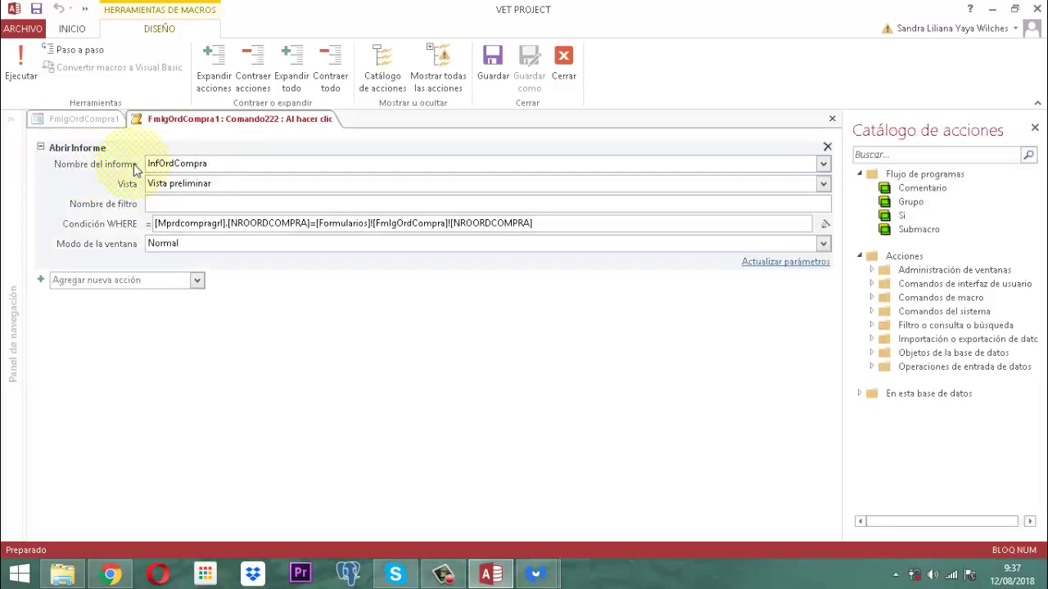
left_click(233, 166)
left_click(234, 166)
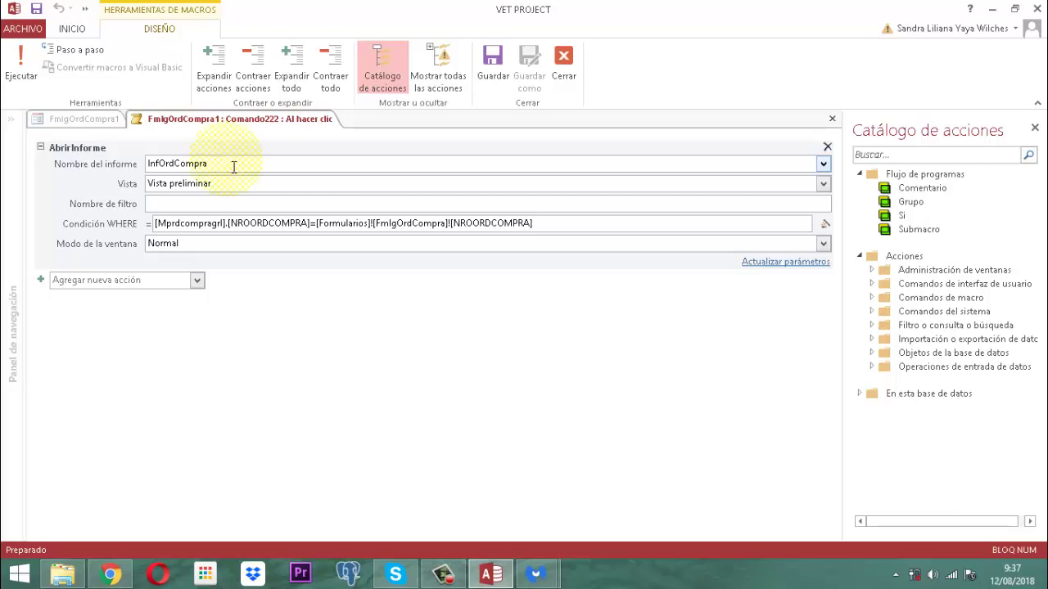
type("1")
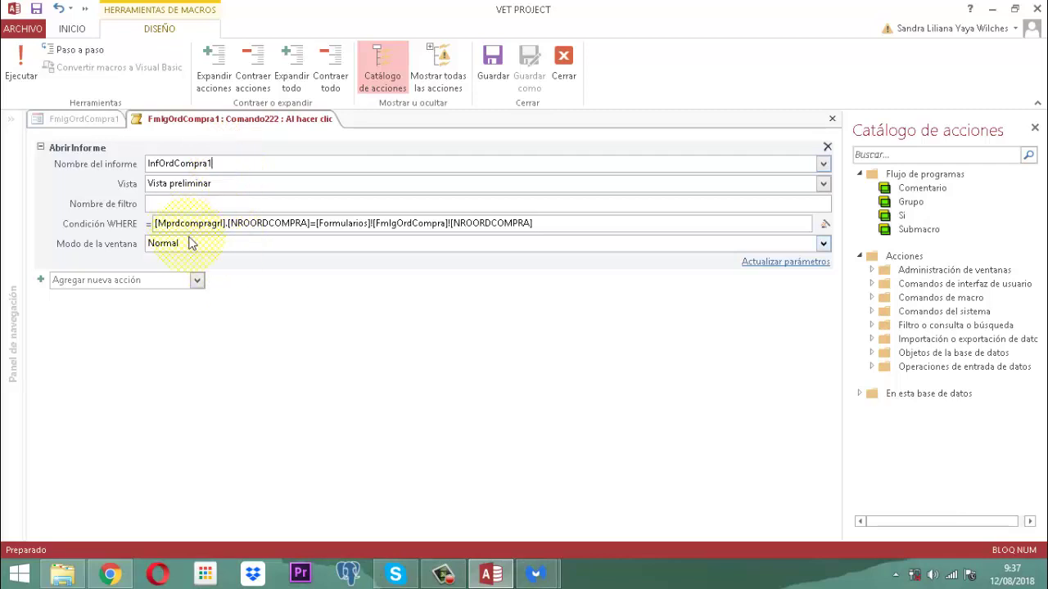
- Point the macro's WHERE condition to the form FmIgOrdCompra1, then save and close the macro, updating the button's property
mouse_move(203, 232)
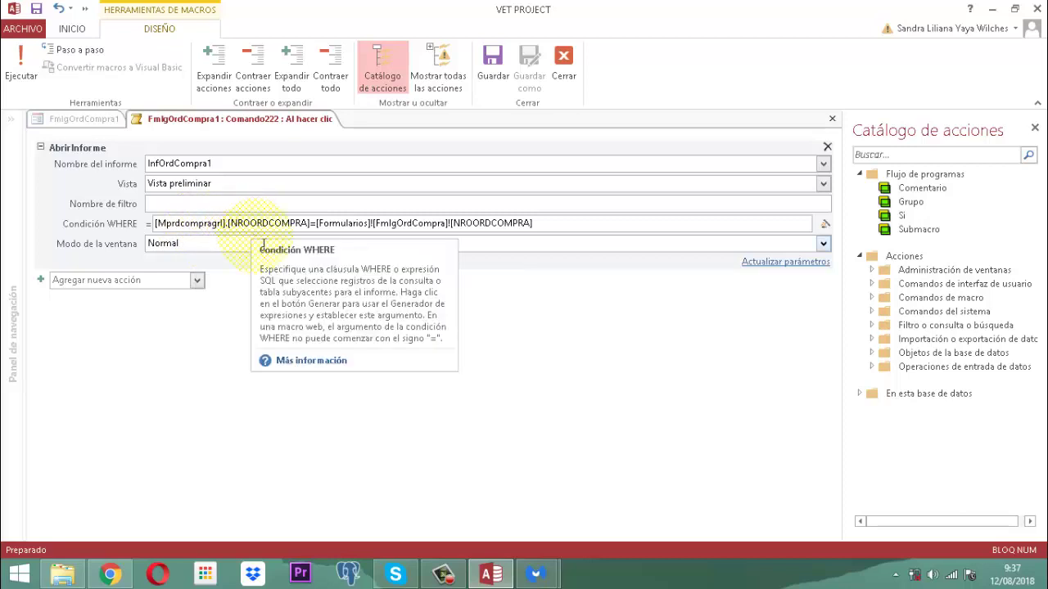
left_click(440, 224)
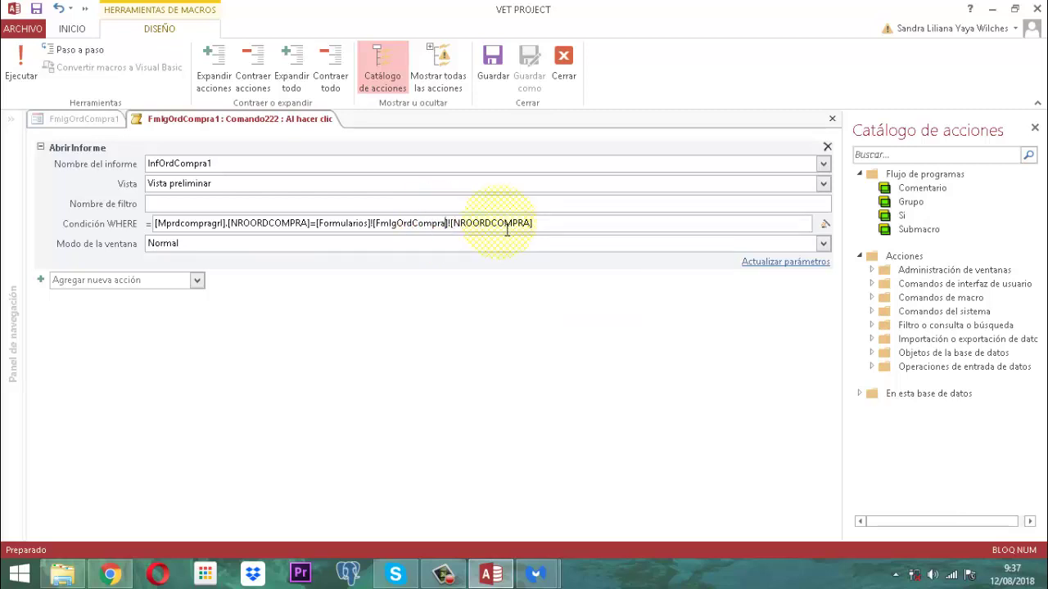
type("1")
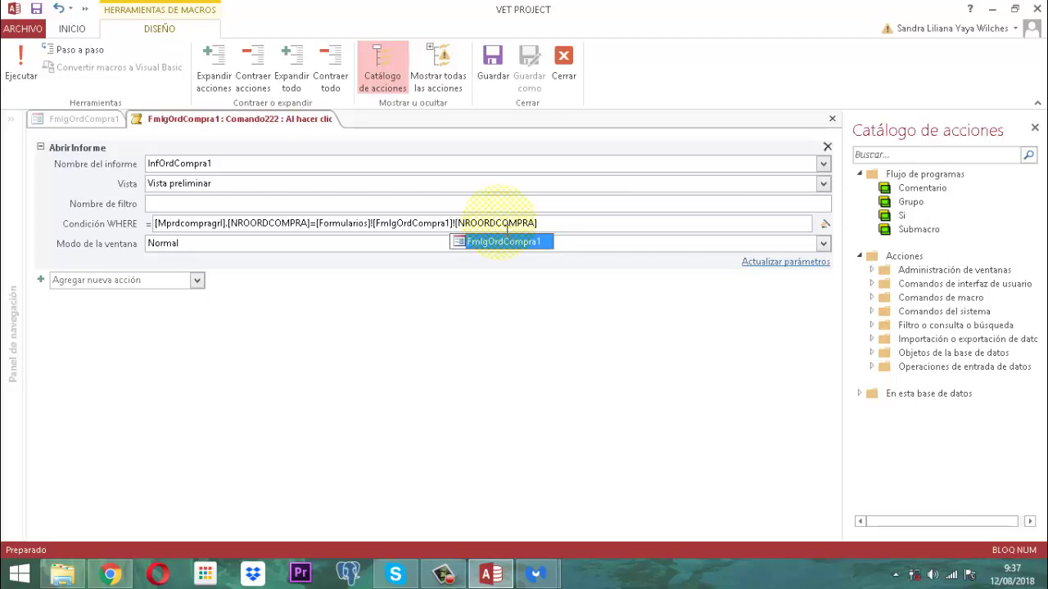
left_click(576, 223)
left_click(581, 229)
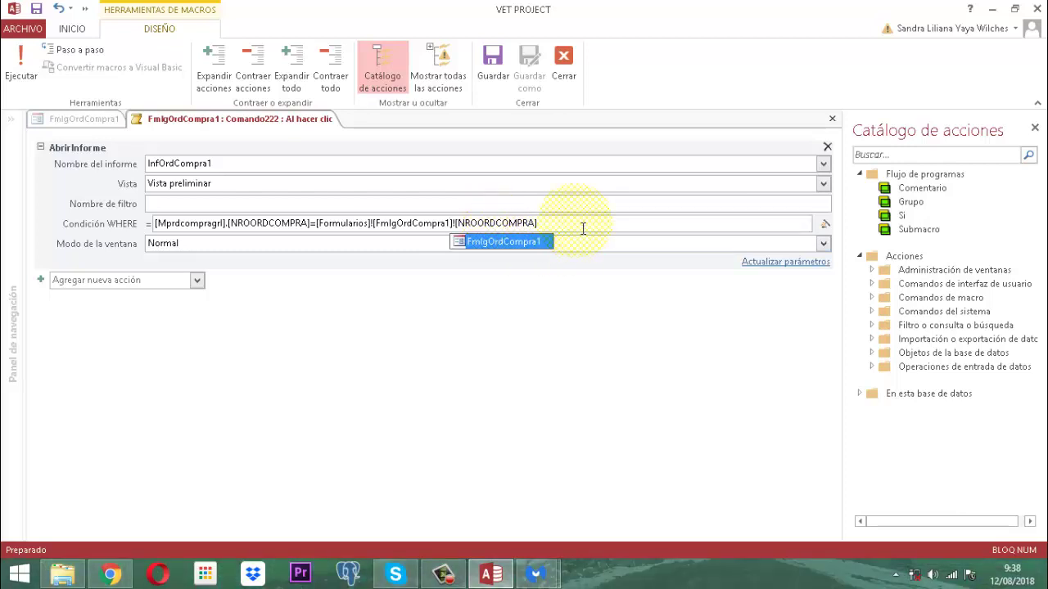
left_click(558, 70)
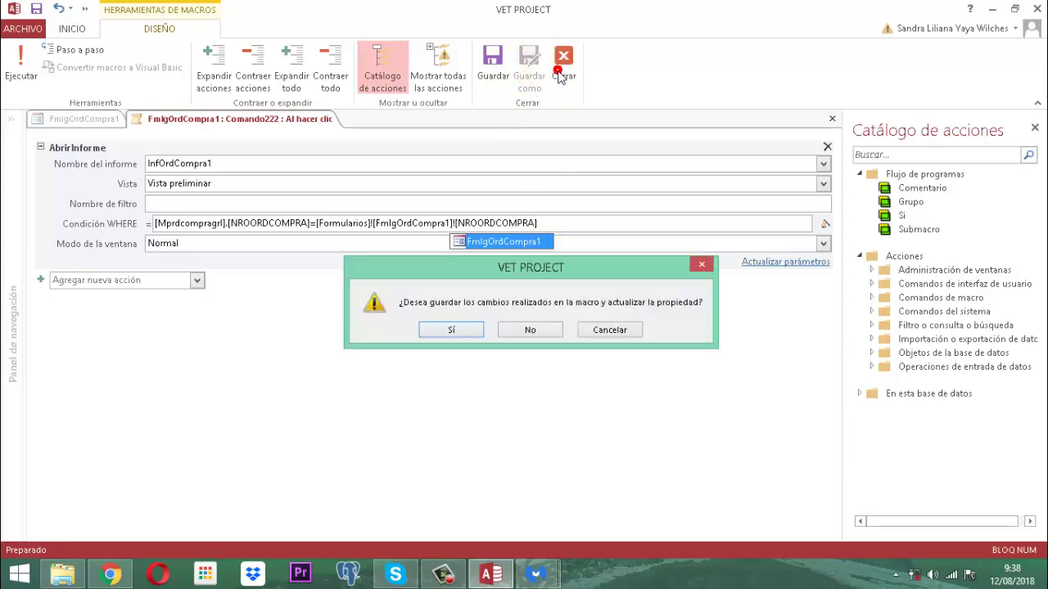
left_click(450, 329)
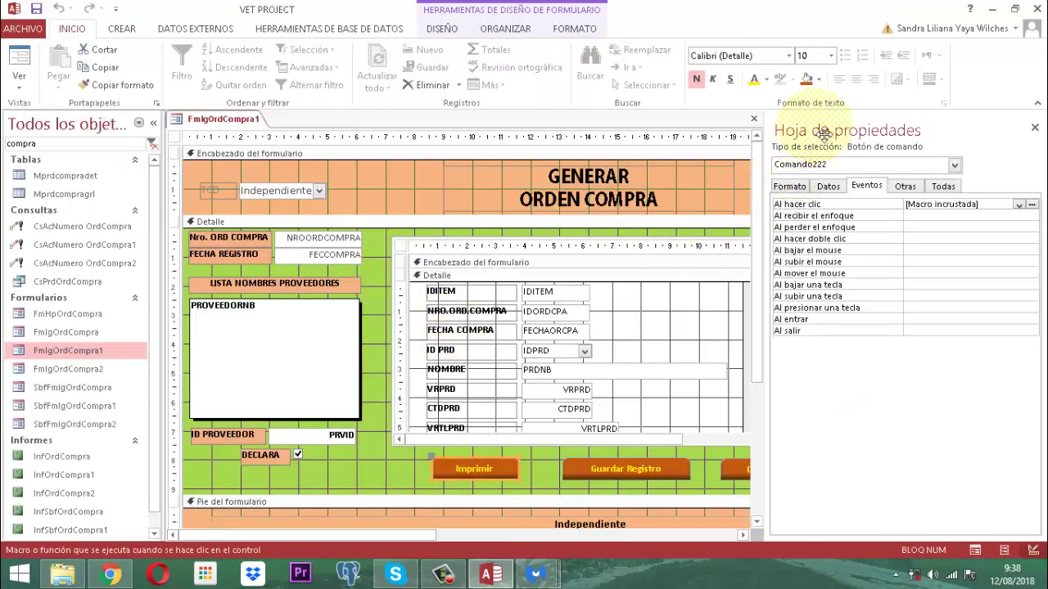
left_click(1035, 129)
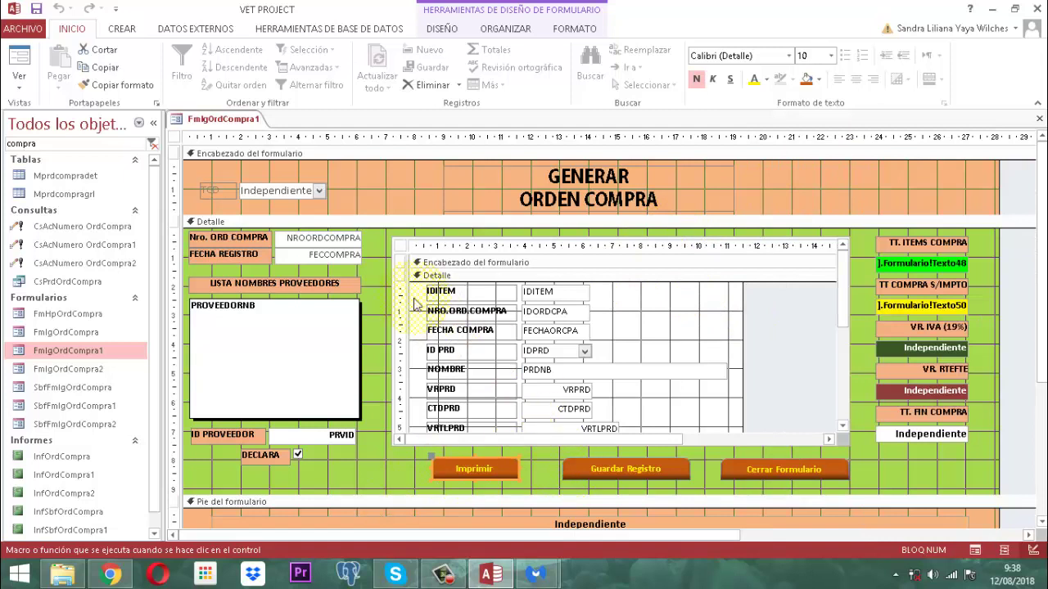
right_click(222, 121)
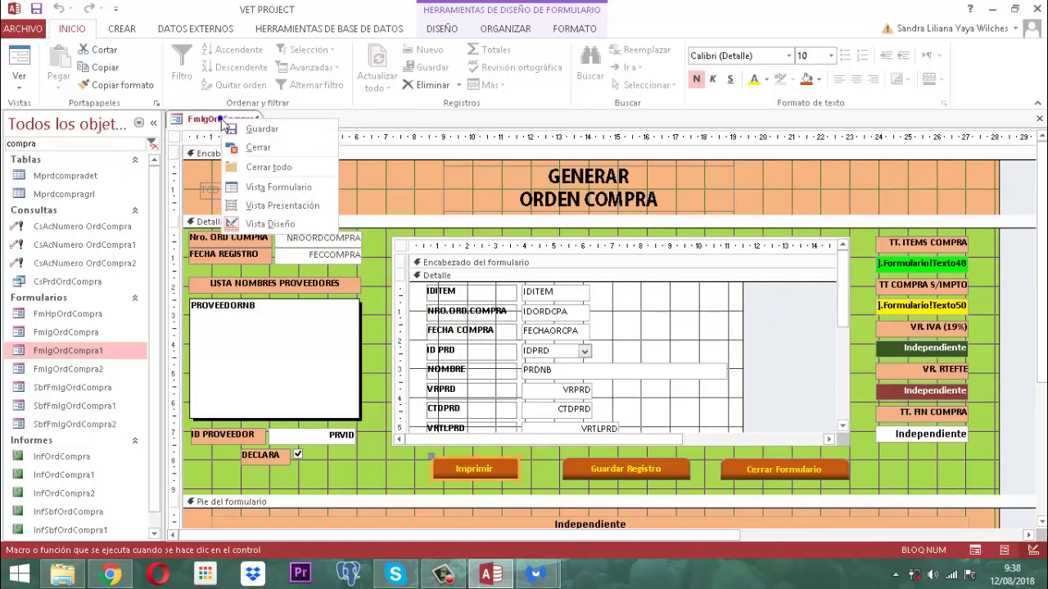
right_click(251, 121)
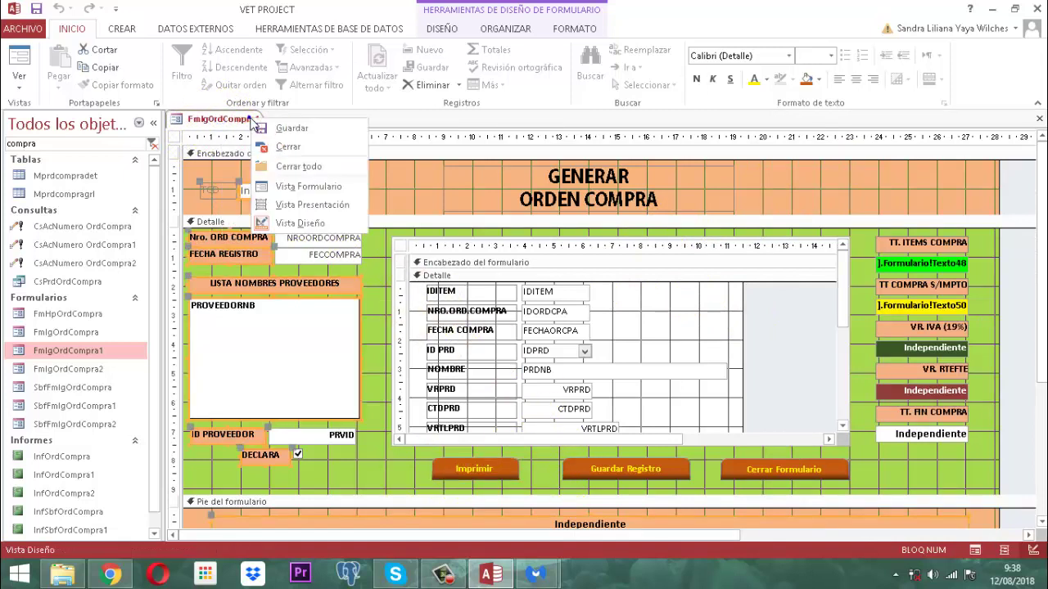
right_click(248, 117)
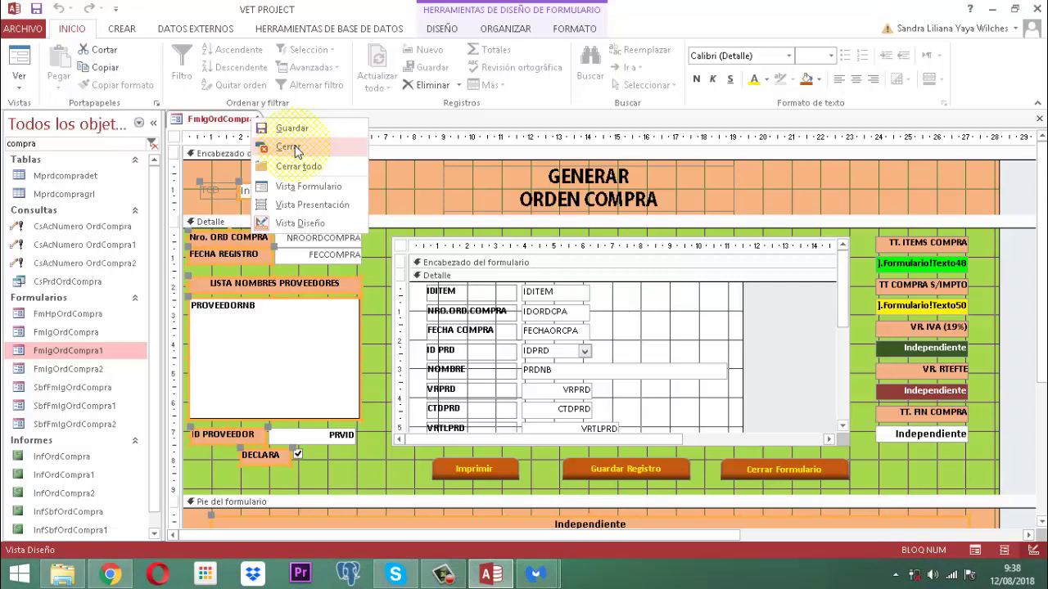
left_click(789, 177)
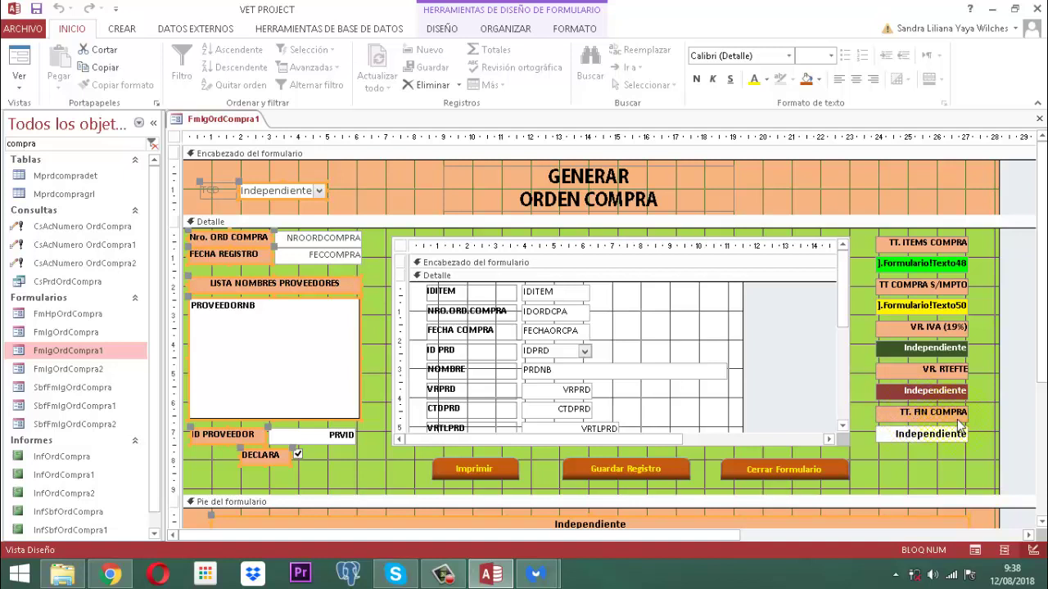
- Review the control source expression of the TT. ITEMS COMPRA text box in the expression builder and accept it
left_click(911, 269)
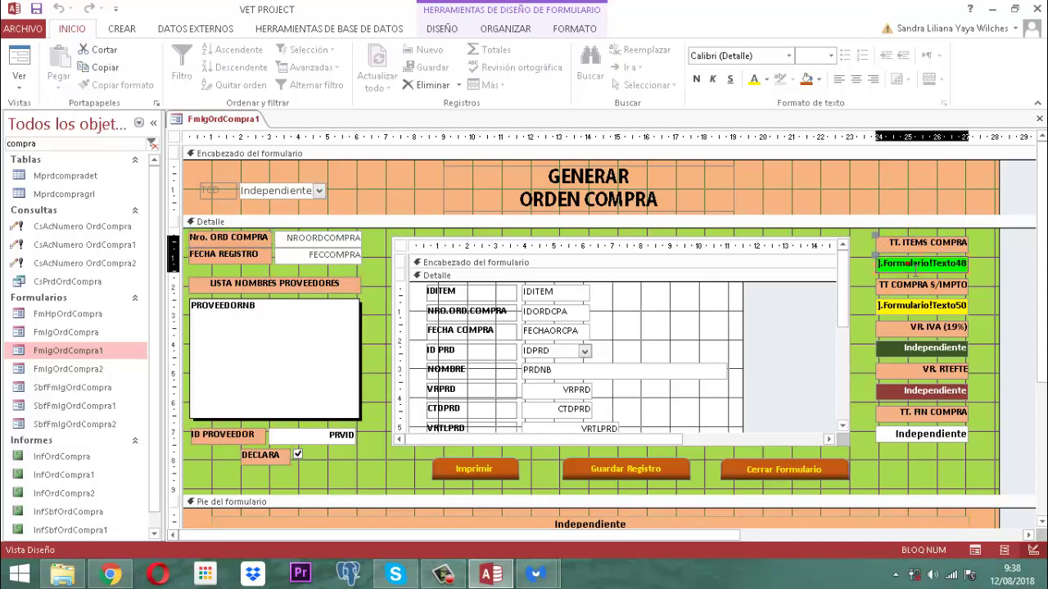
left_click(442, 31)
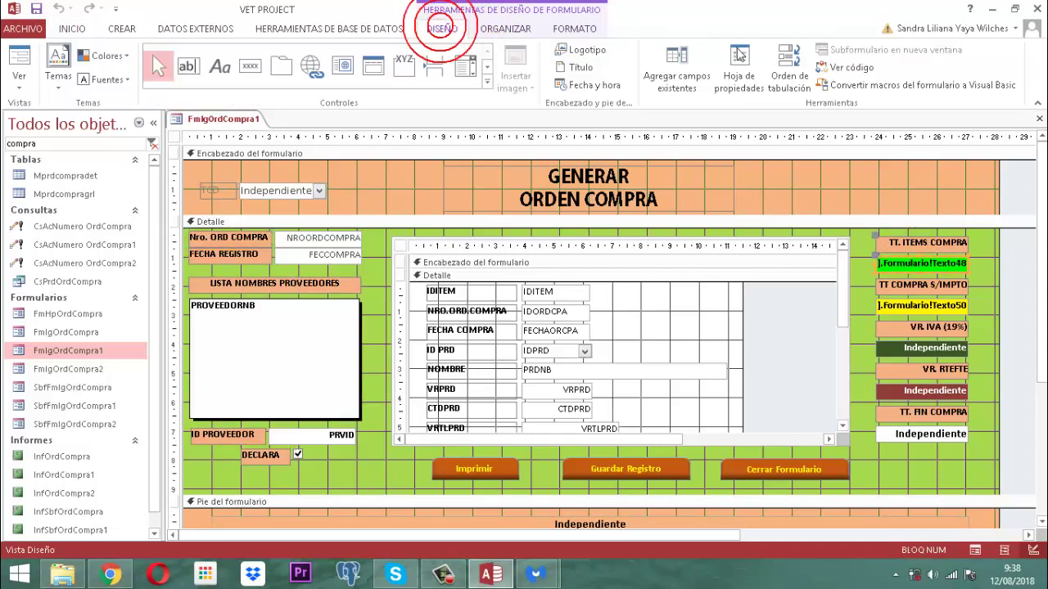
left_click(753, 71)
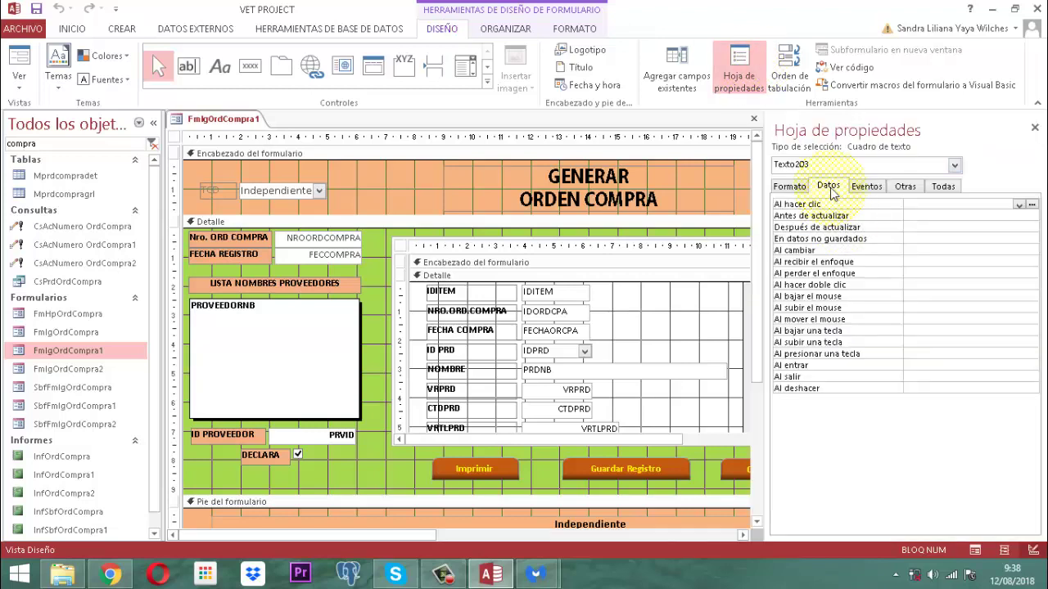
left_click(825, 187)
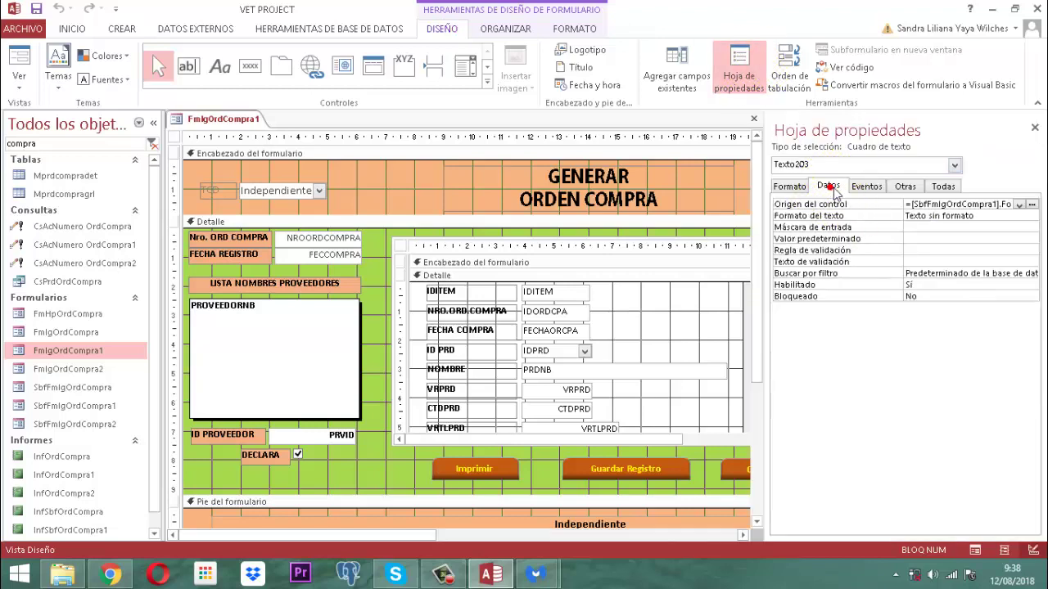
left_click(1032, 205)
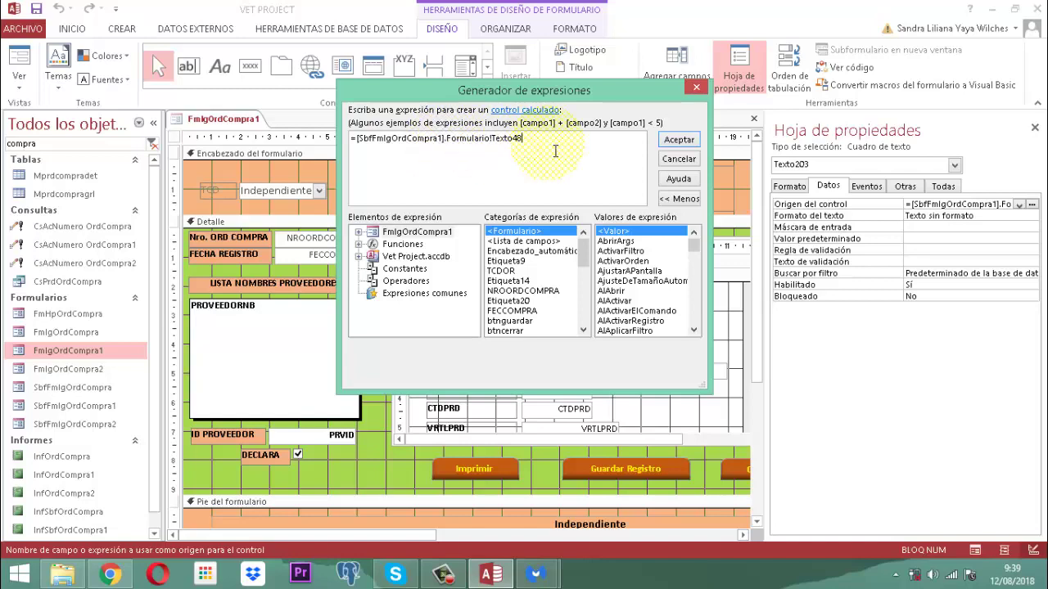
left_click(679, 140)
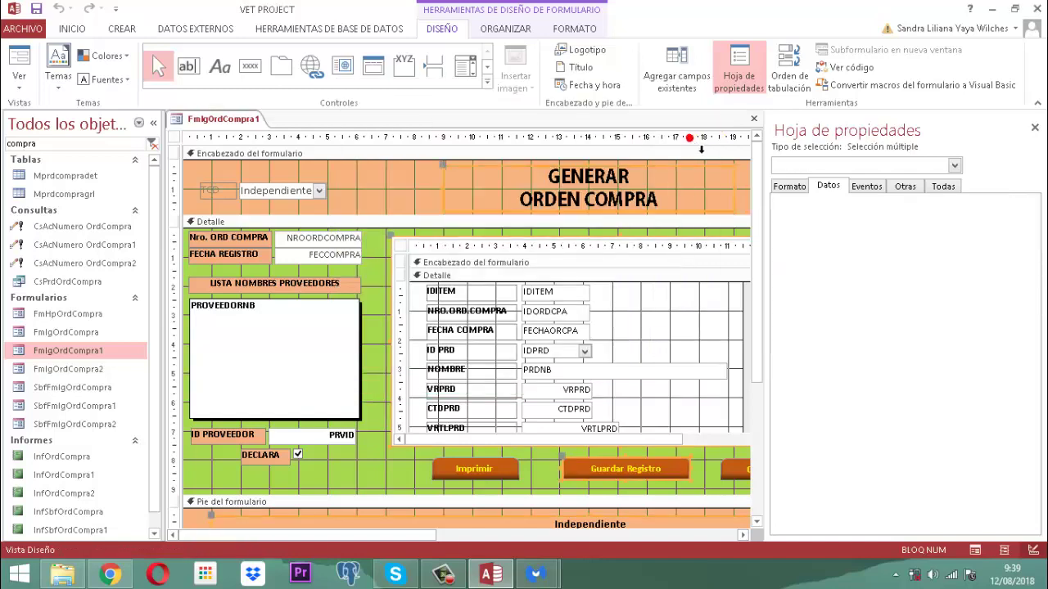
left_click(1035, 127)
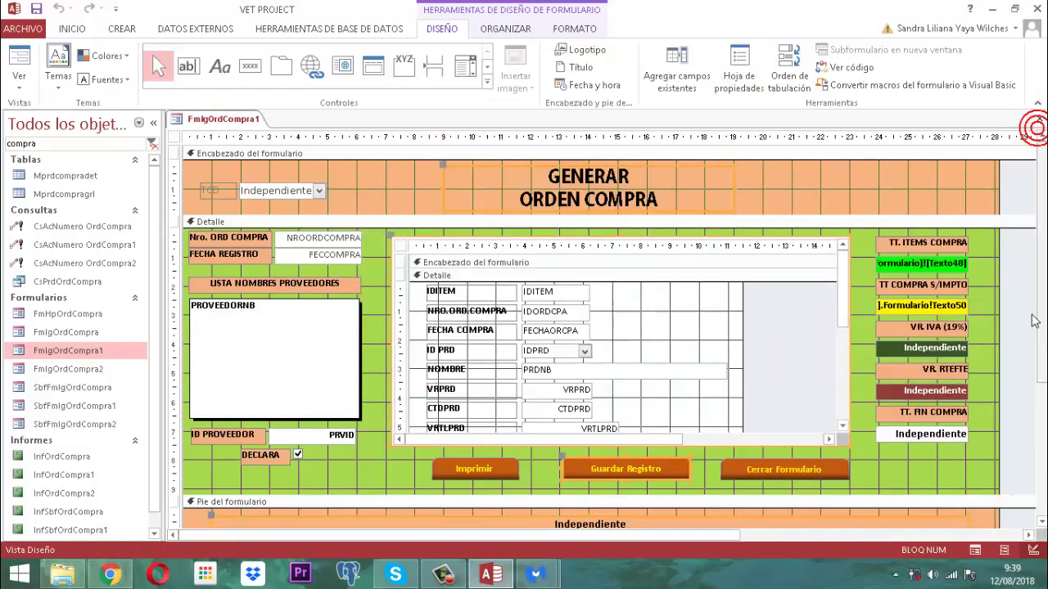
- Review the control source expression of the TT COMPRA S/IMPTO text box in the expression builder and accept it
left_click(925, 310)
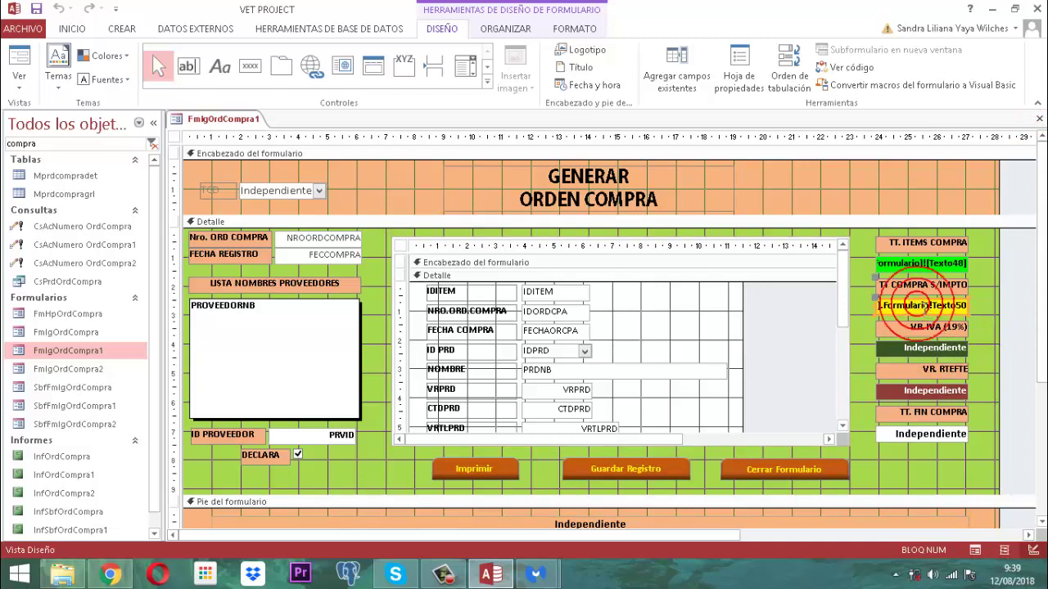
left_click(731, 76)
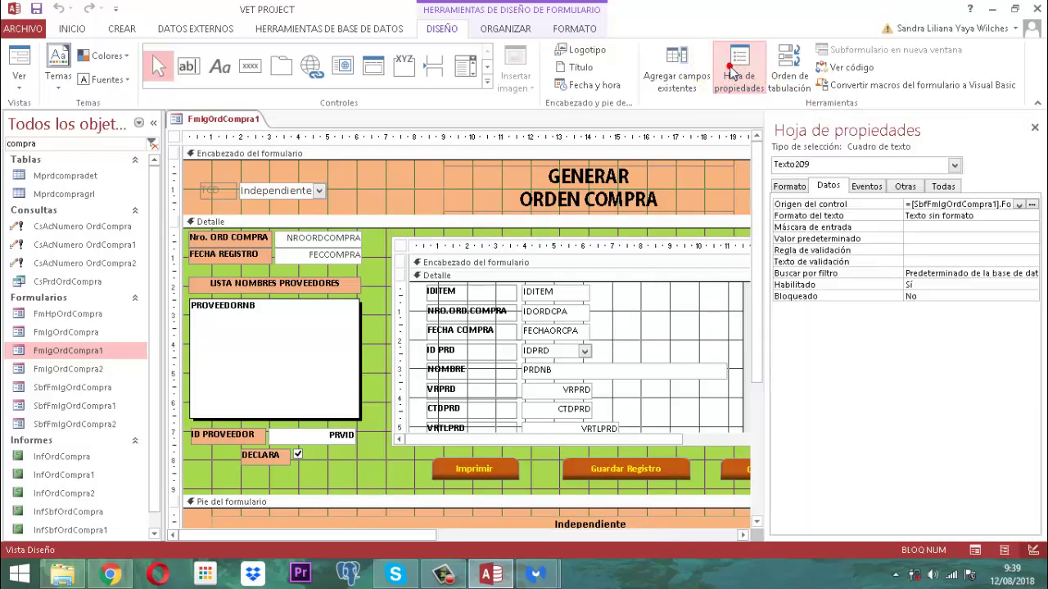
left_click(1033, 203)
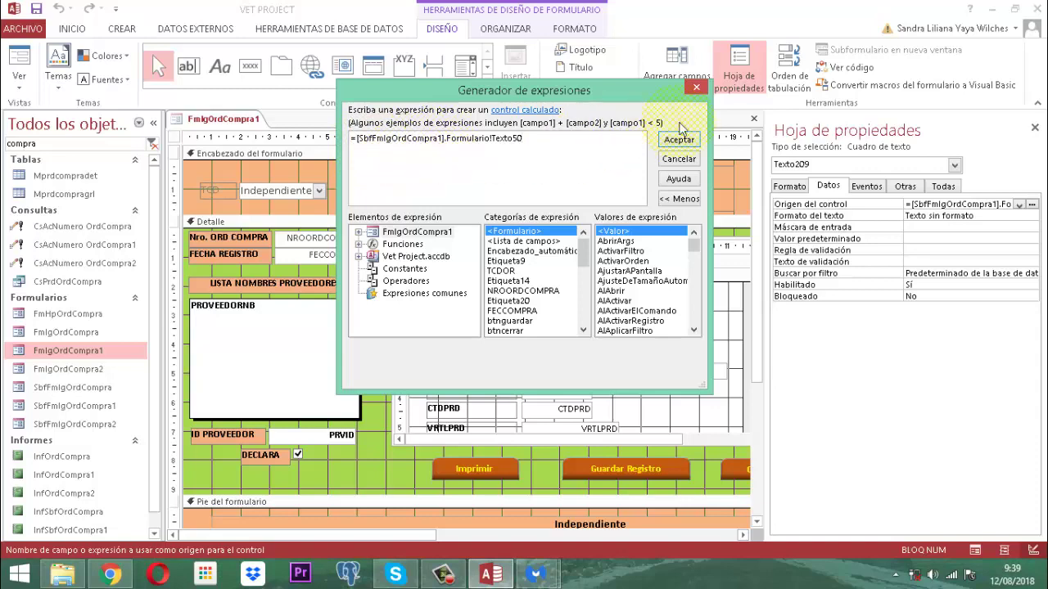
left_click(679, 138)
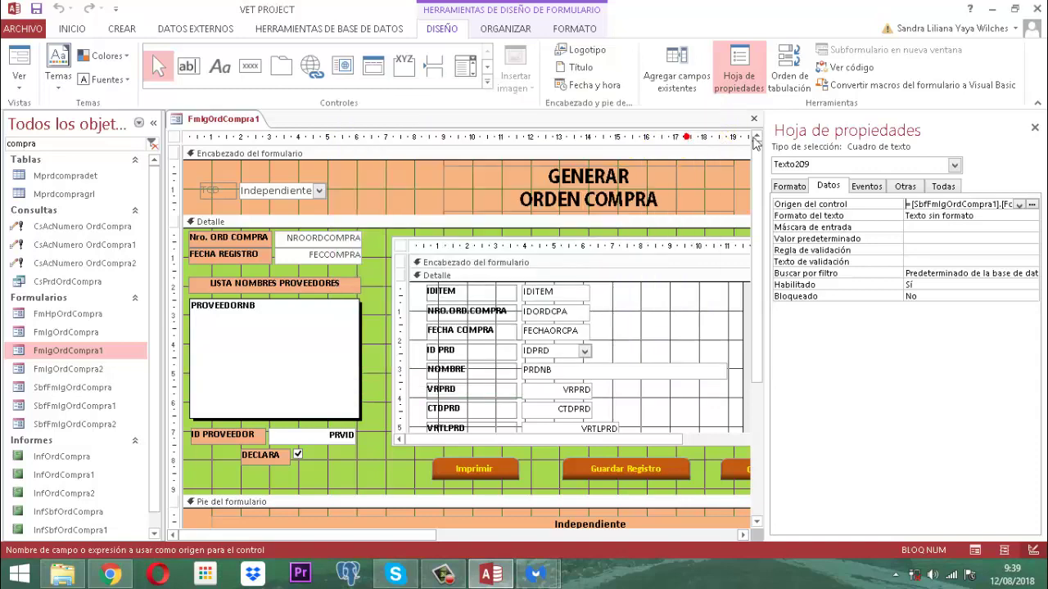
left_click(1034, 129)
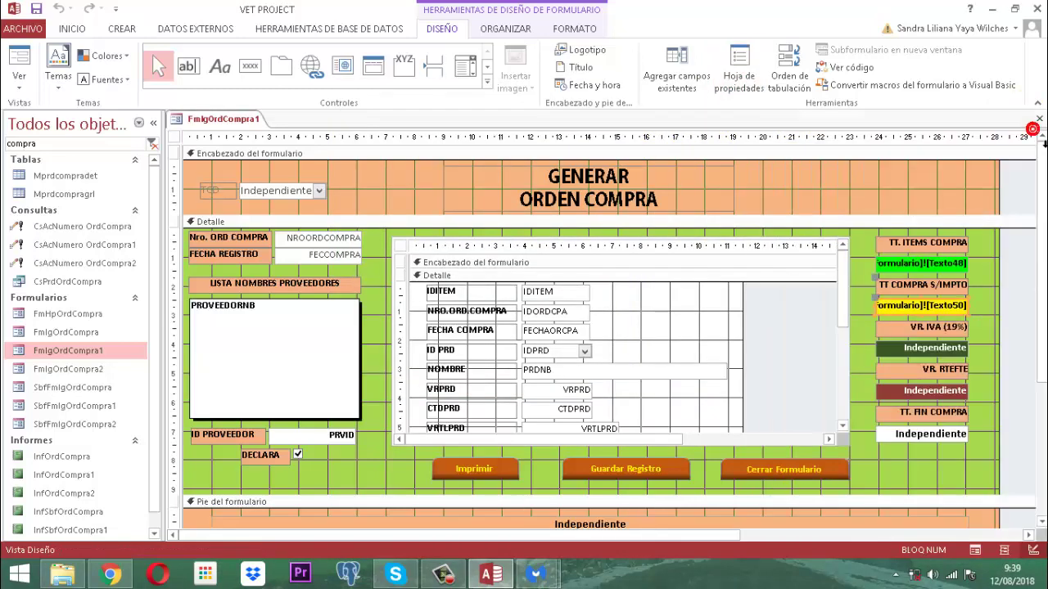
- Examine the code of the Al recibir el enfoque event procedure of the VR. IVA (19%) text box
double_click(943, 351)
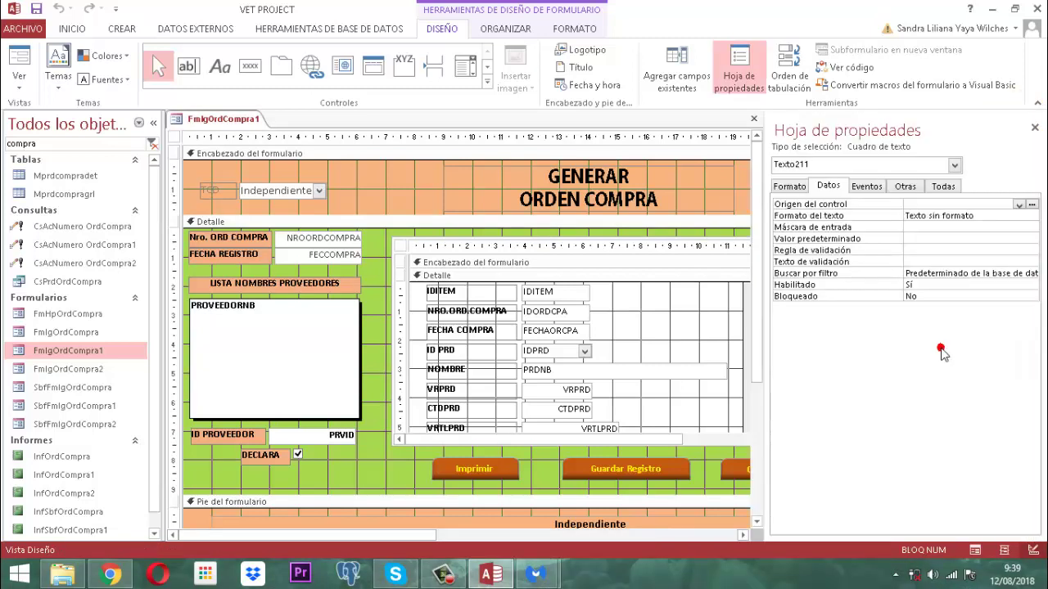
left_click(868, 186)
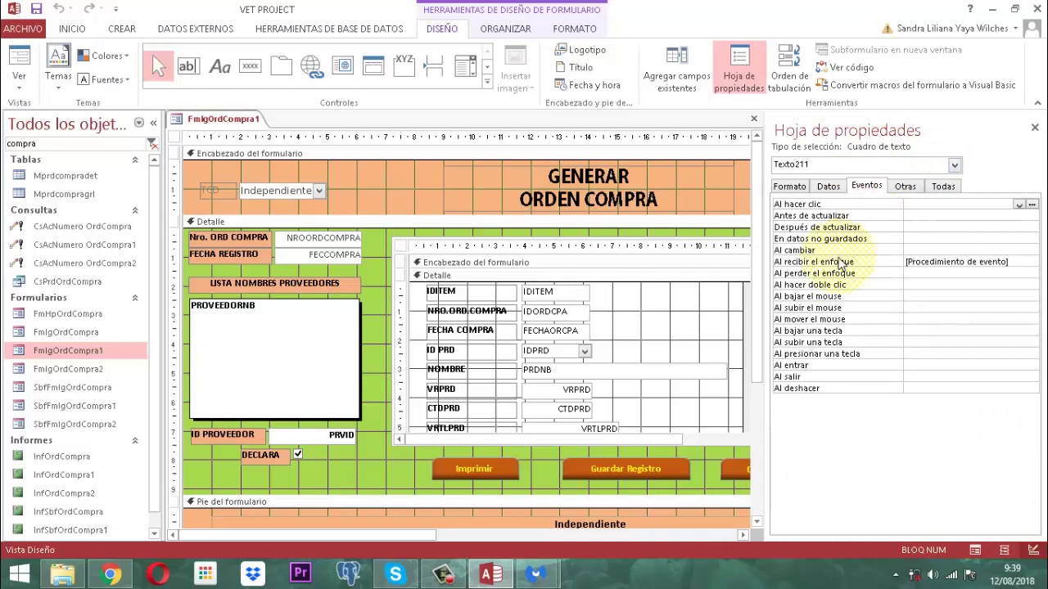
left_click(1019, 262)
left_click(1032, 262)
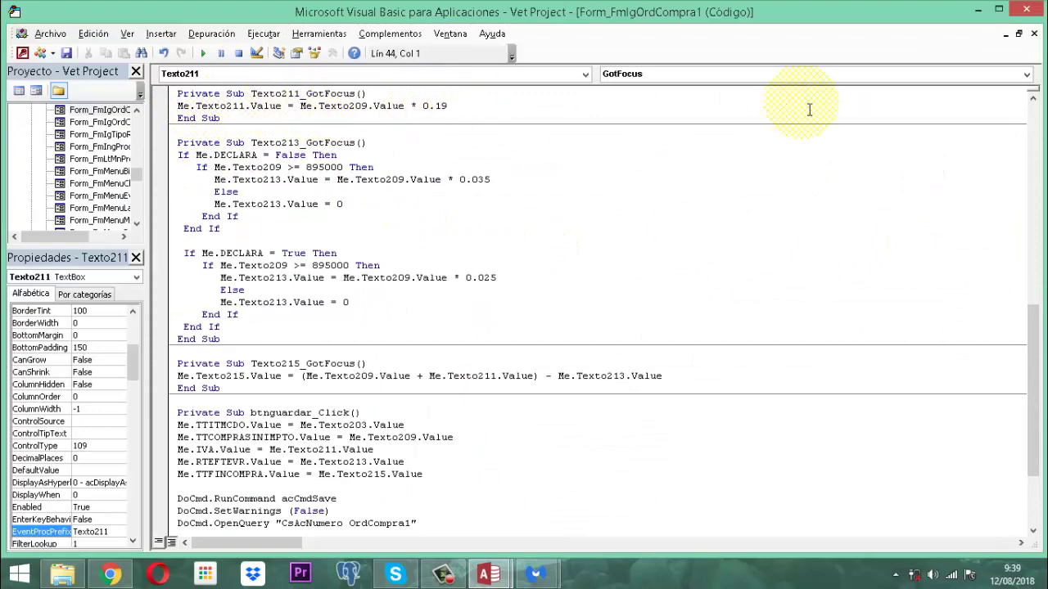
left_click(1033, 12)
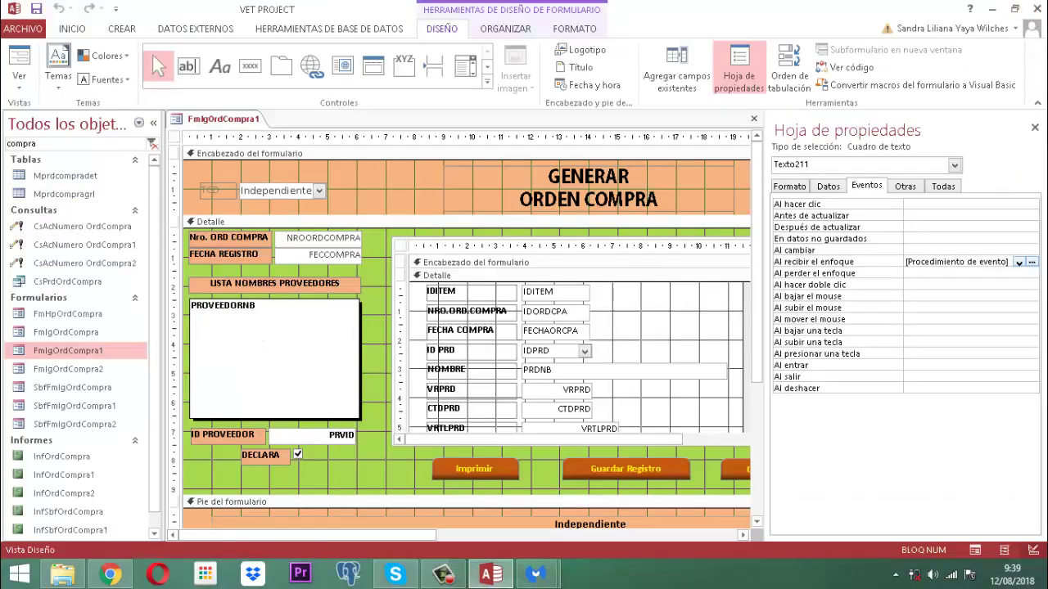
left_click(1035, 127)
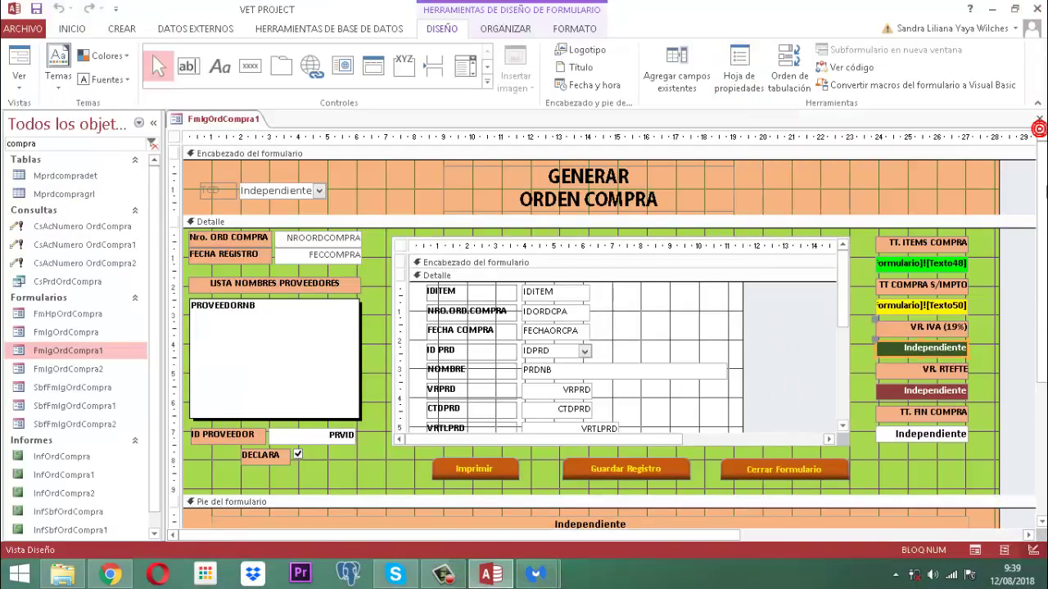
- Examine the code of the Al recibir el enfoque event procedure of the VR. RTEFTE text box
left_click(950, 392)
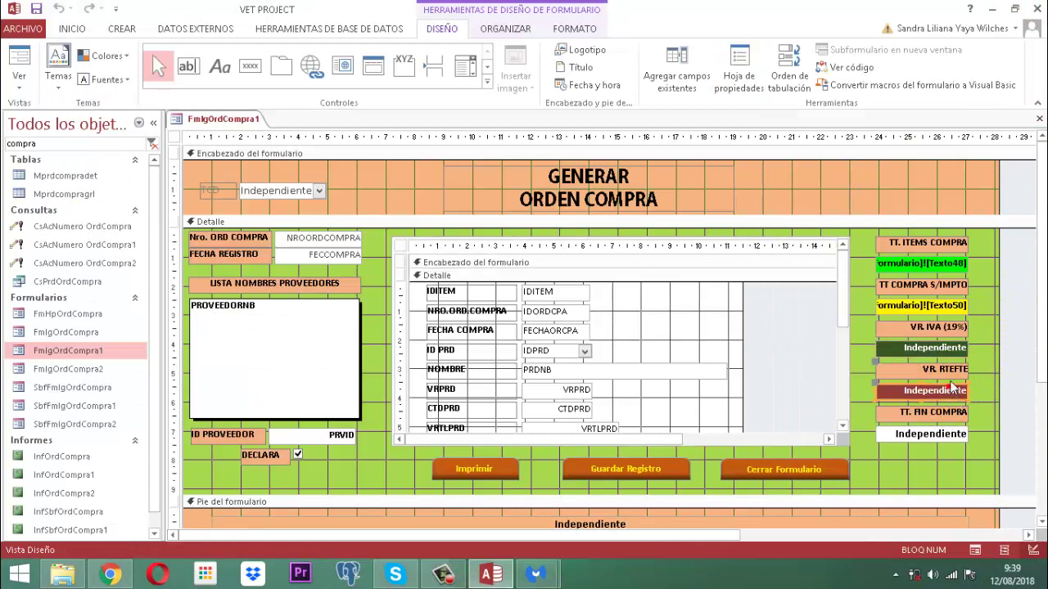
left_click(739, 66)
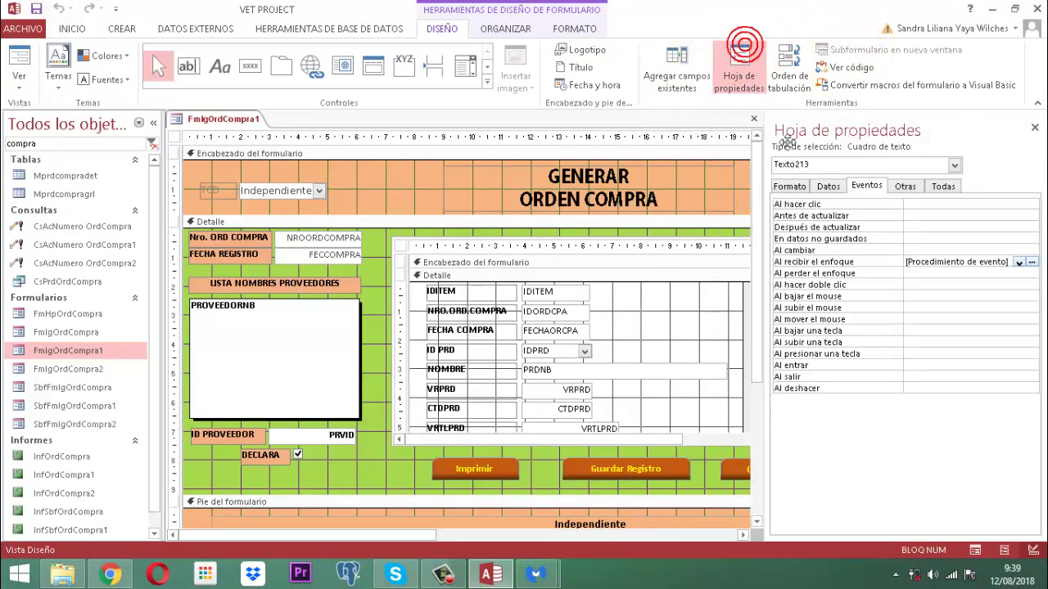
left_click(1033, 261)
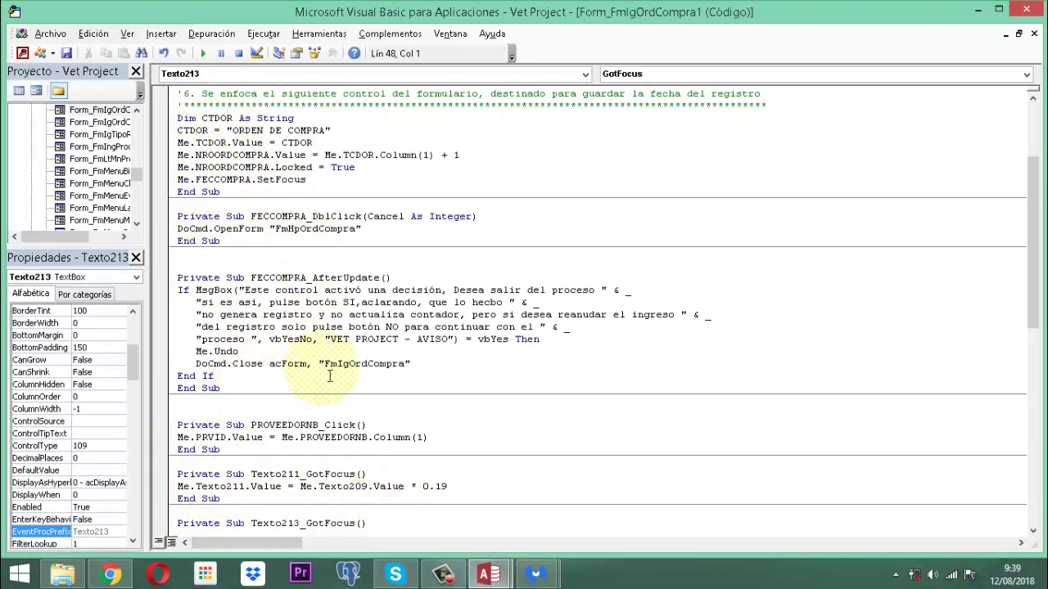
scroll(329, 378, "down", 3)
scroll(330, 378, "down", 1)
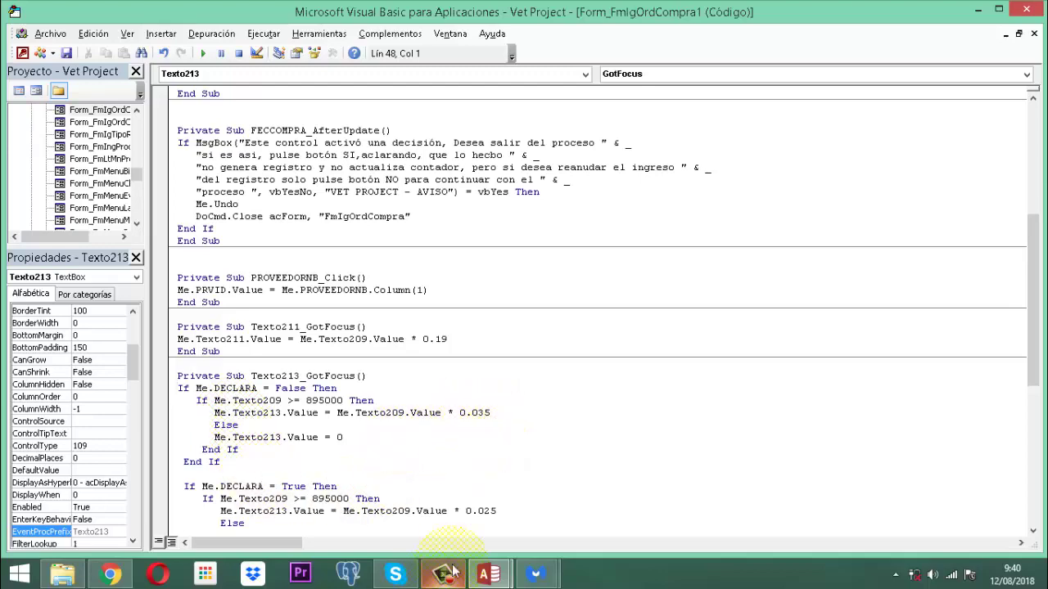
scroll(459, 524, "down", 2)
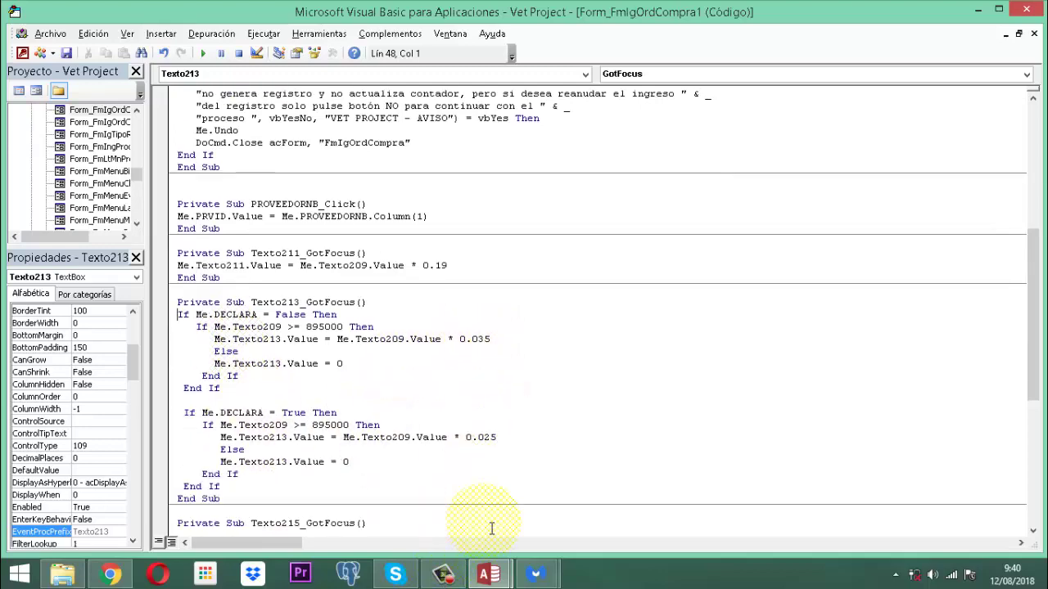
left_click(1030, 9)
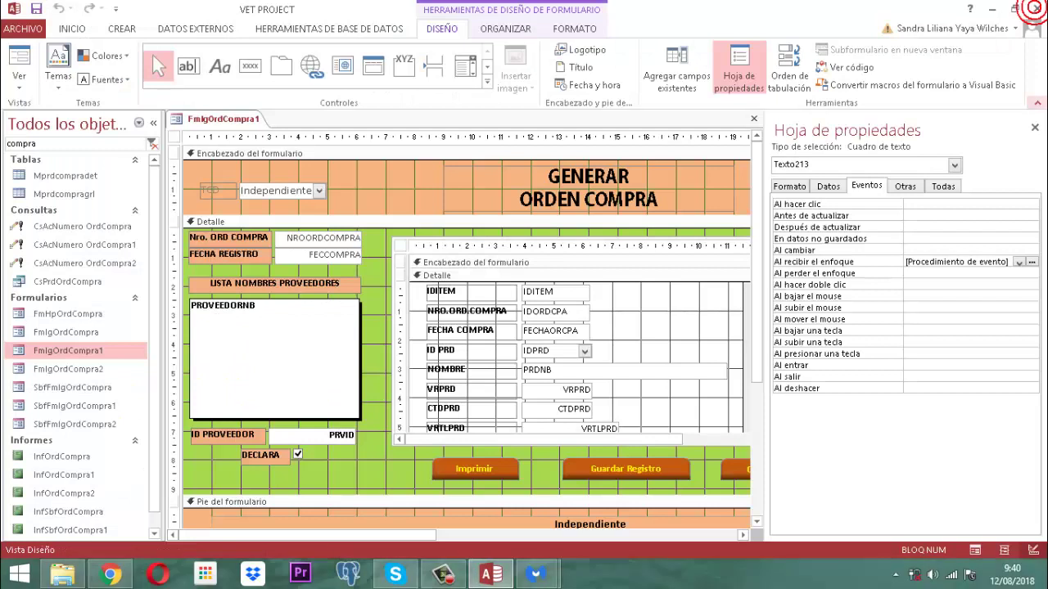
left_click(1035, 128)
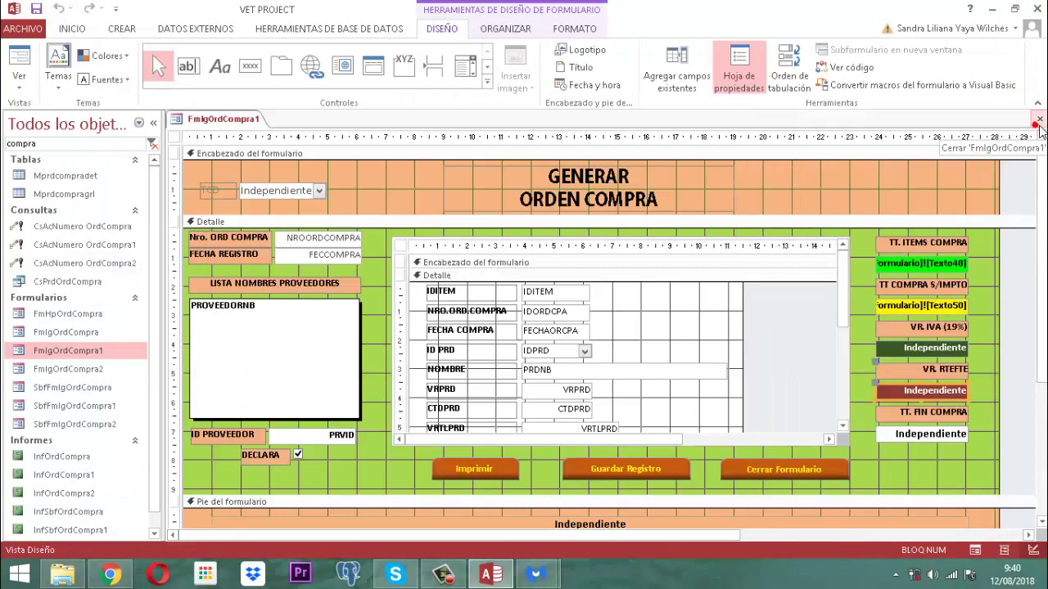
- Examine the code of the Al recibir el enfoque event procedure of the TT. FIN COMPRA text box
left_click(928, 437)
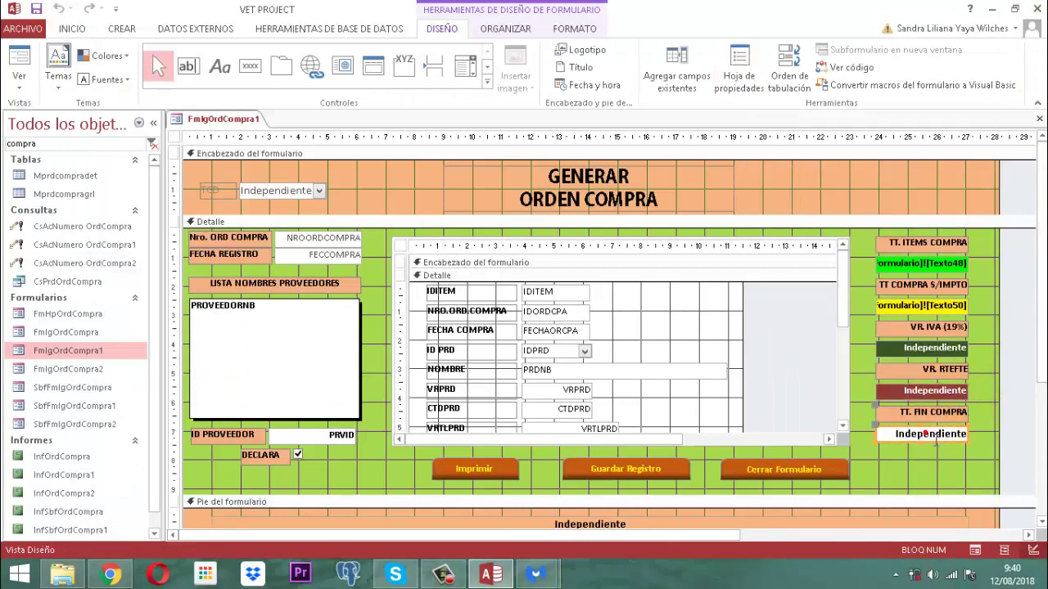
left_click(747, 72)
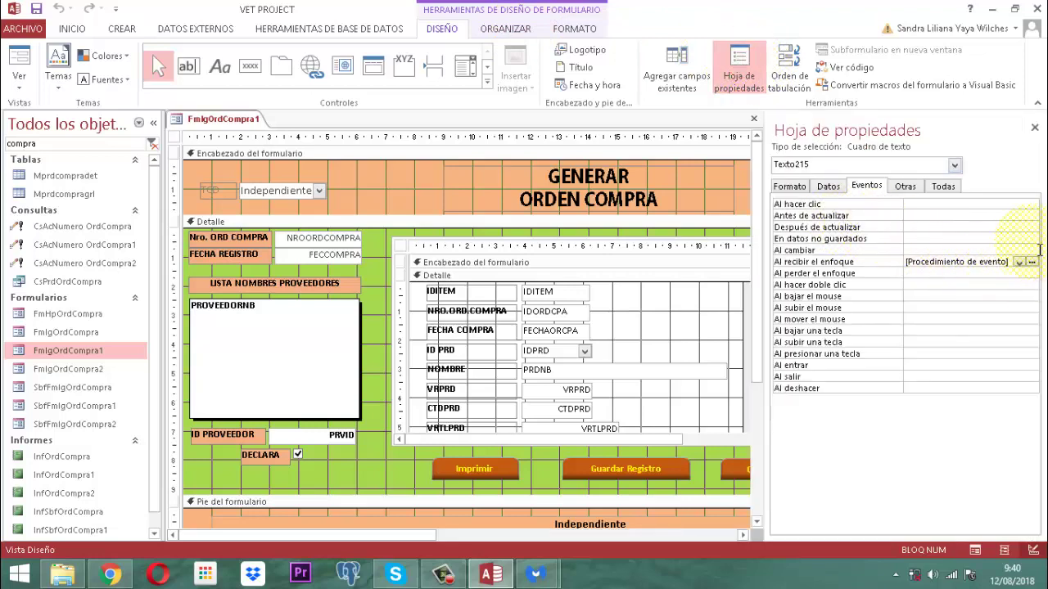
left_click(1033, 263)
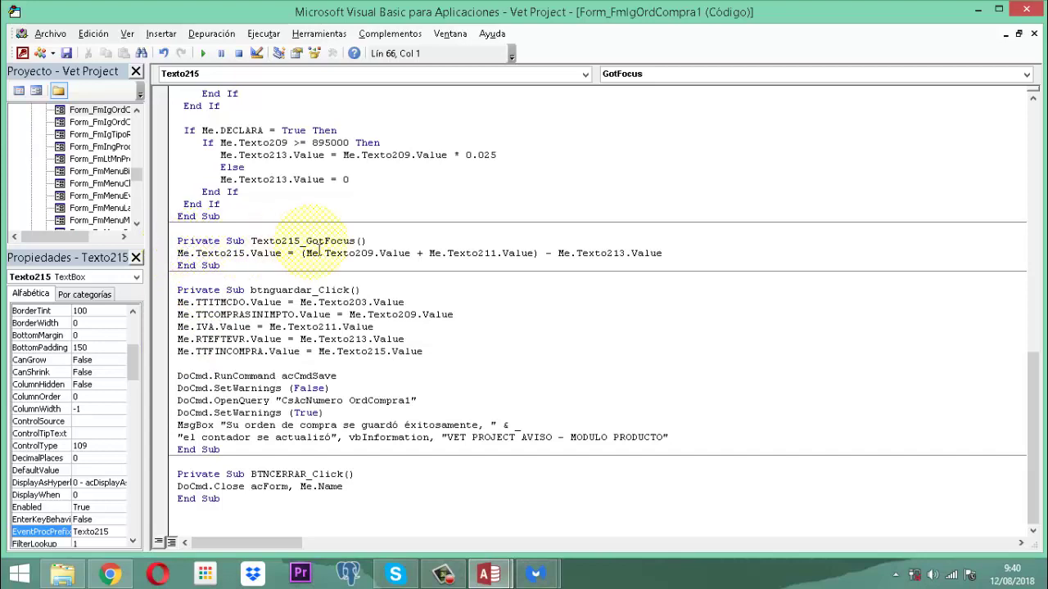
left_click(692, 252)
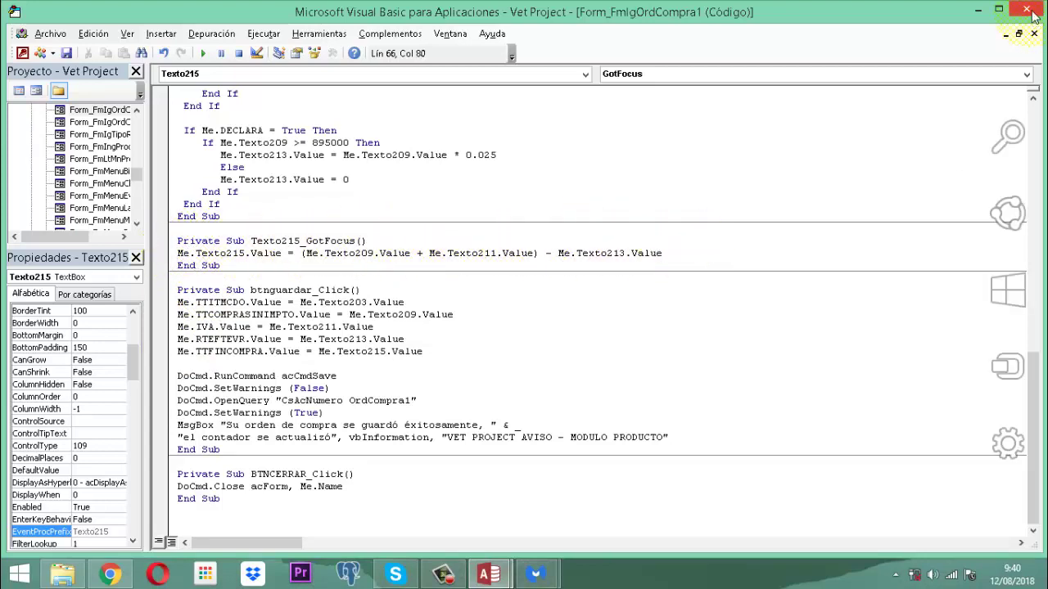
left_click_drag(692, 253, 500, 239)
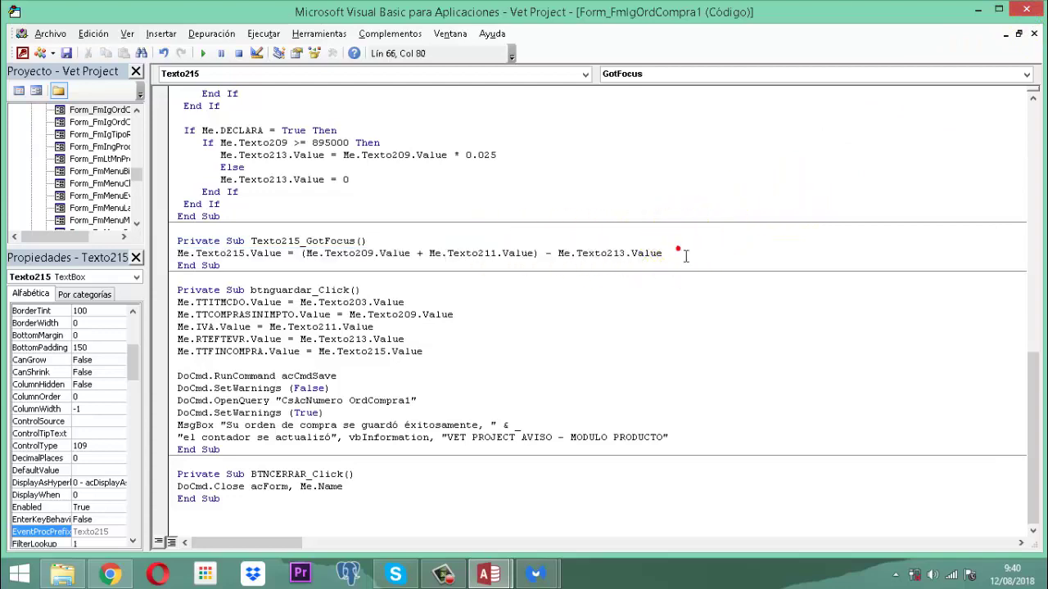
left_click(1026, 10)
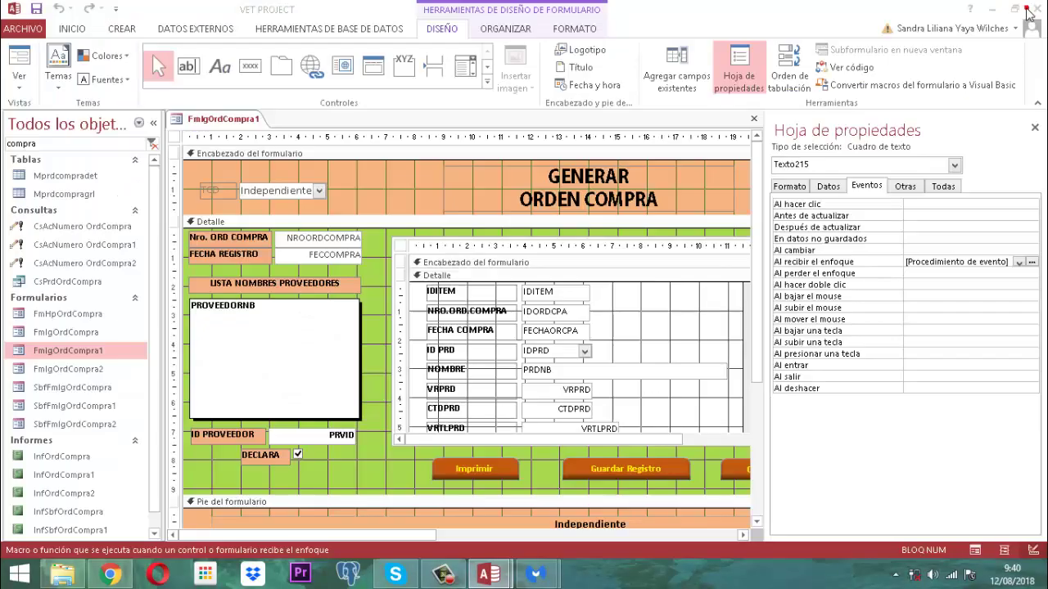
left_click(1035, 127)
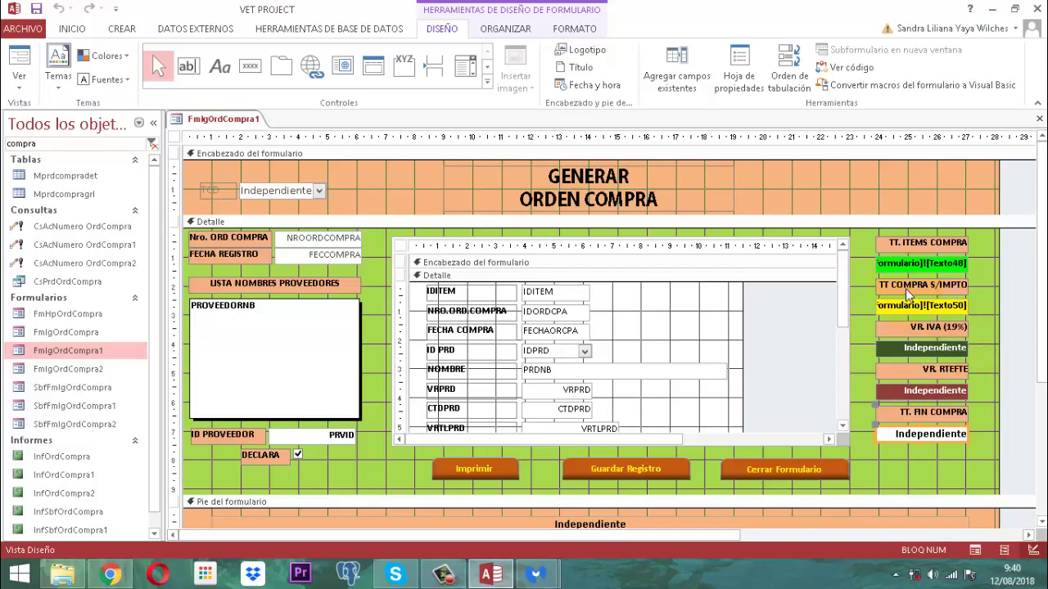
- Check the object names of the TT. ITEMS COMPRA and TT COMPRA S/IMPTO text boxes and of the embedded subform
left_click(923, 264)
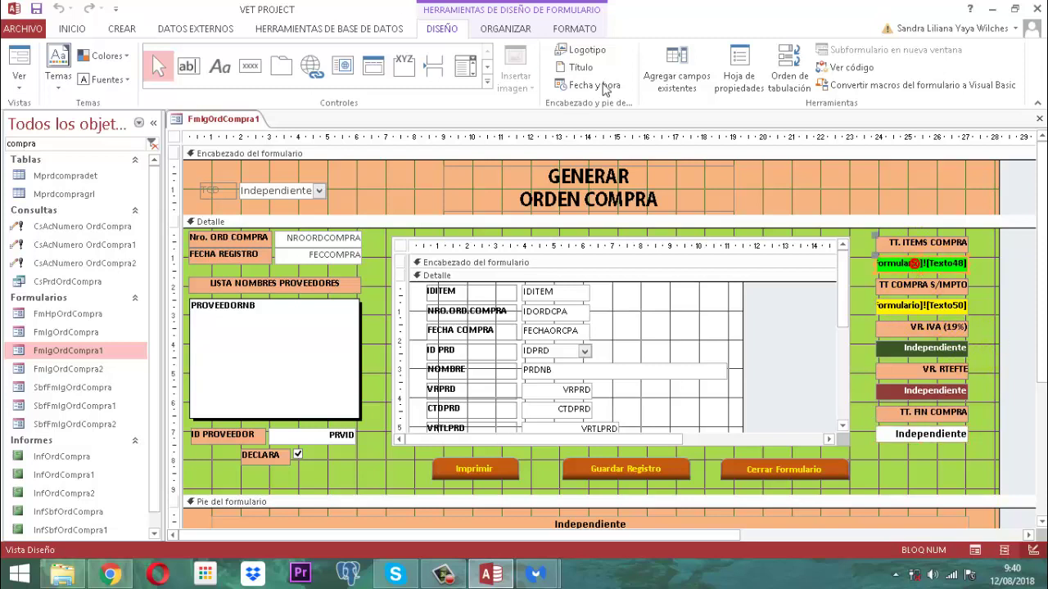
left_click(567, 29)
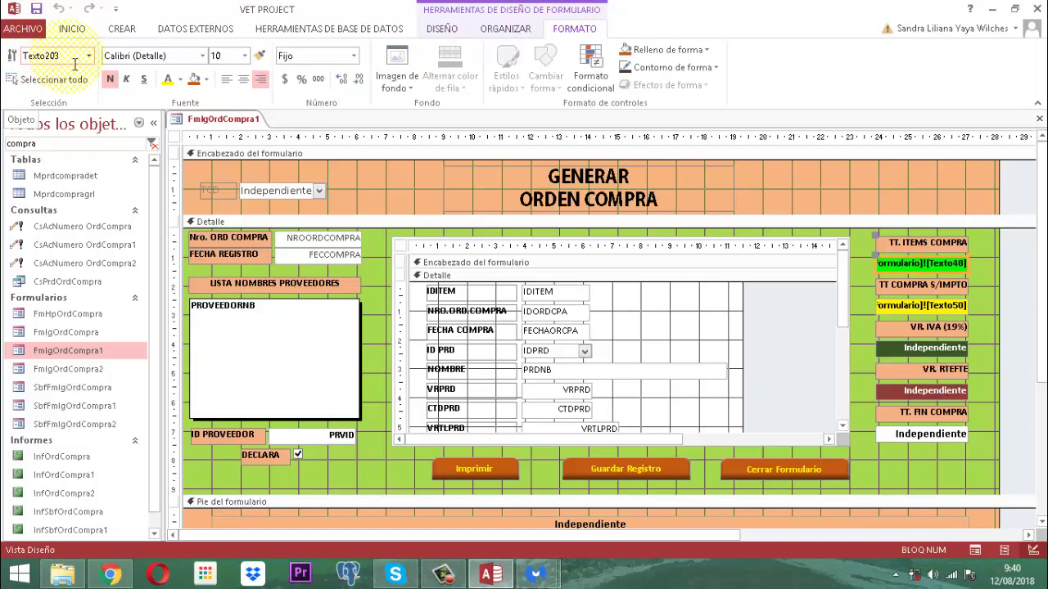
left_click(917, 306)
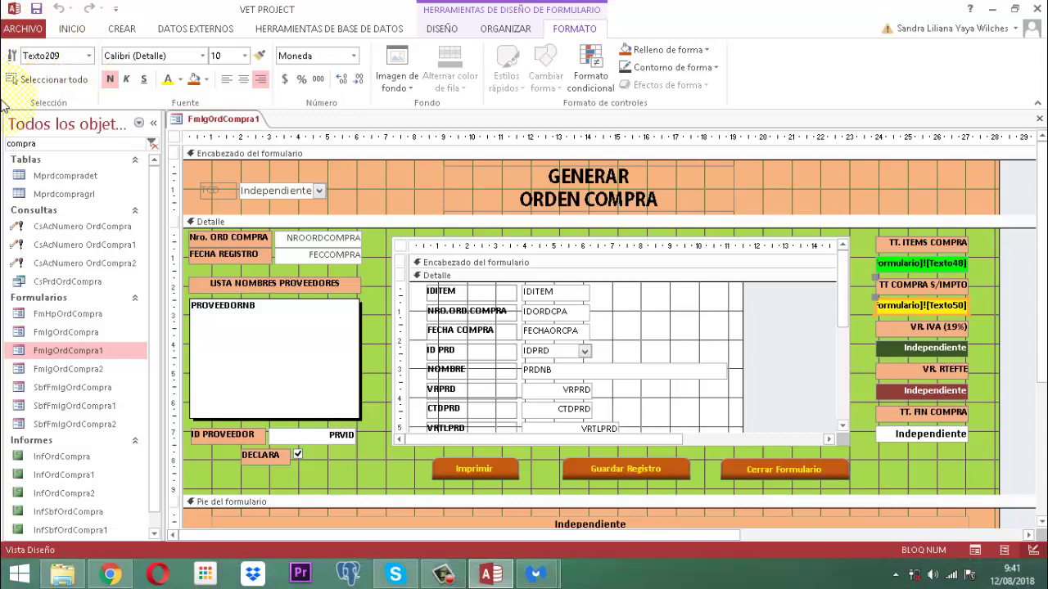
left_click(411, 245)
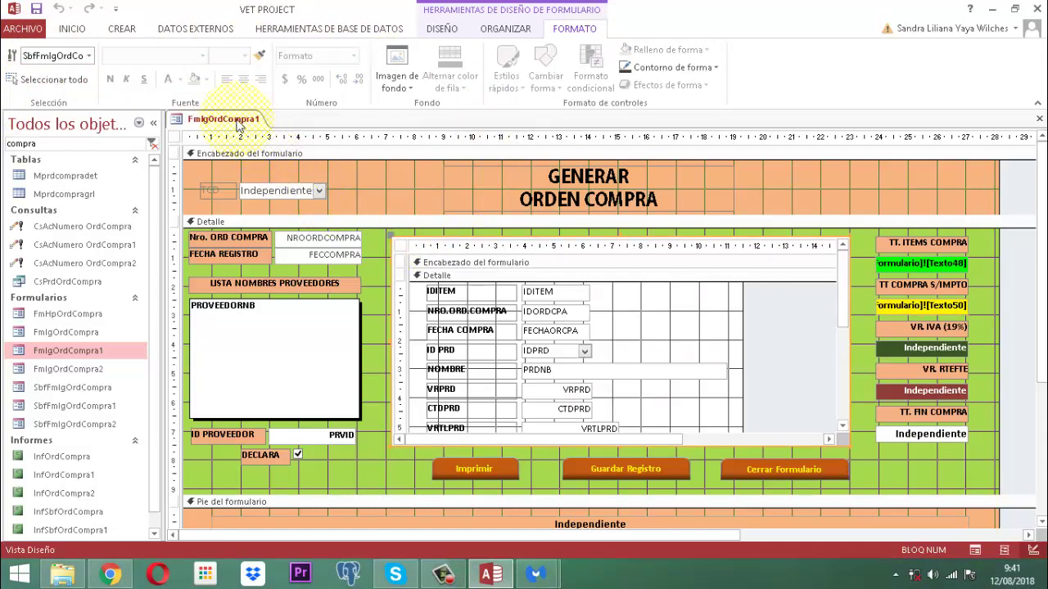
- Save the form FmIgOrdCompra1 and close it
right_click(236, 121)
left_click(278, 130)
right_click(233, 119)
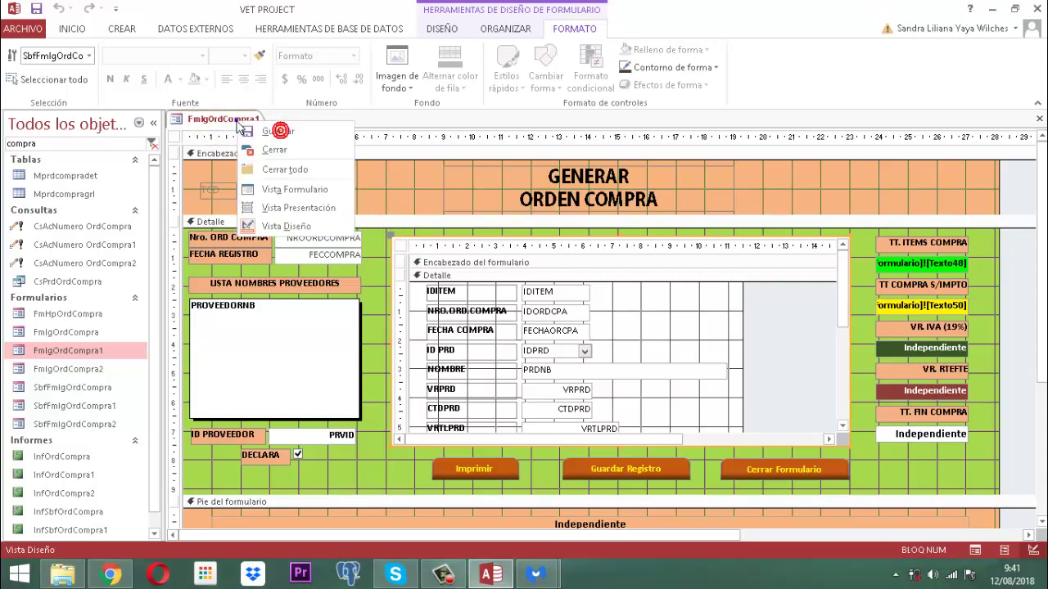
left_click(295, 154)
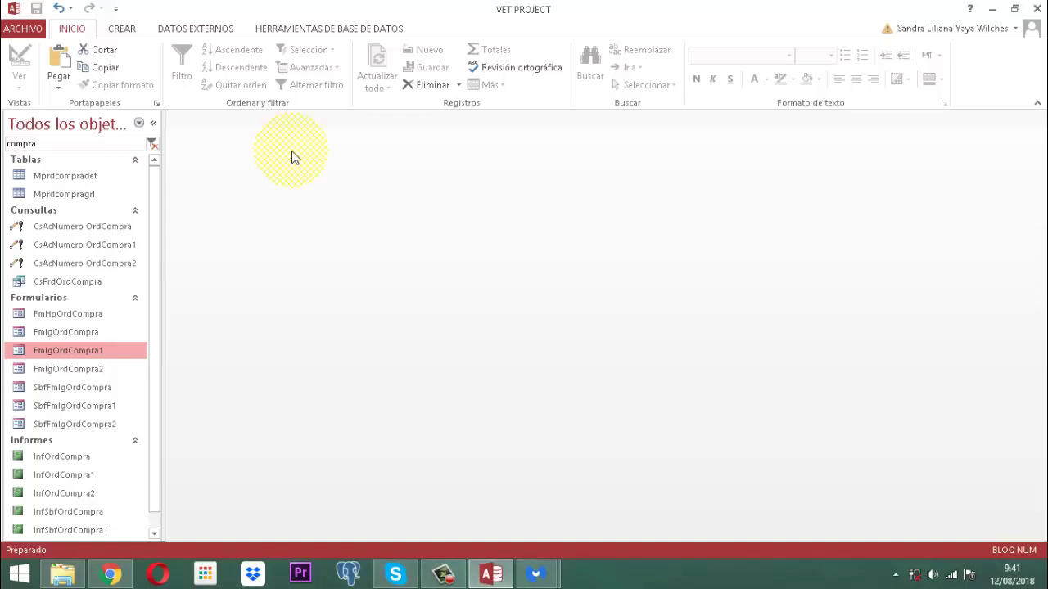
- Replace the database object search filter with "produc"
left_click(50, 148)
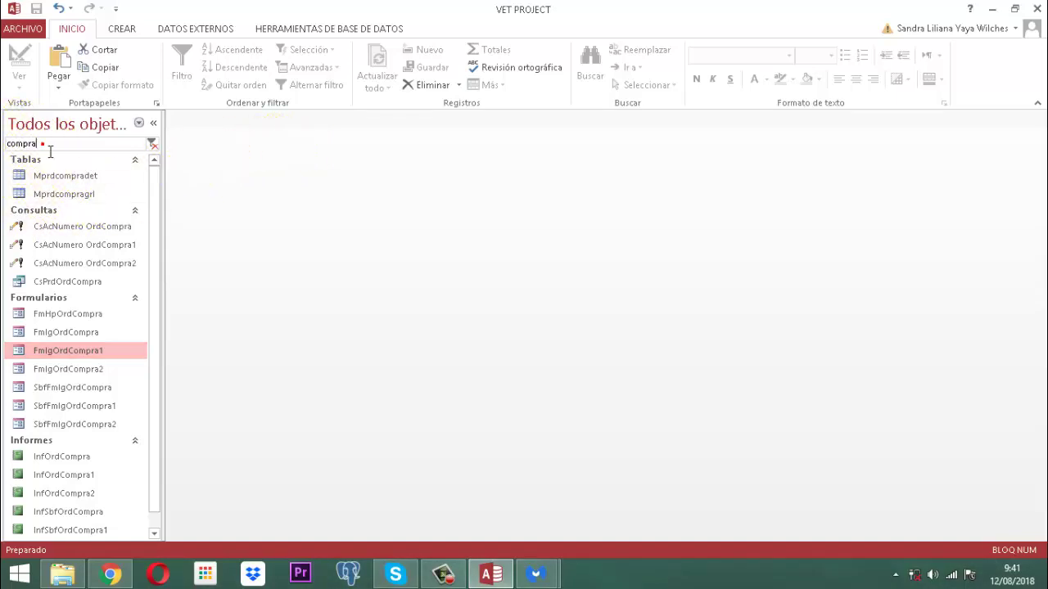
key("BackSpace")
key("BackSpace")
key("BackSpace")
key("BackSpace")
key("BackSpace")
key("BackSpace")
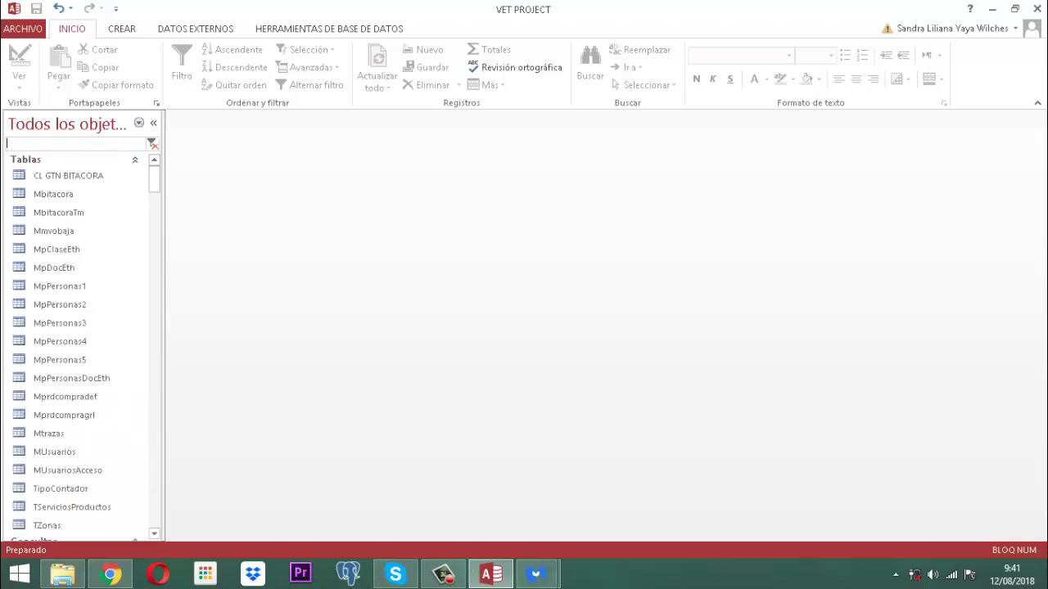
type("producrt")
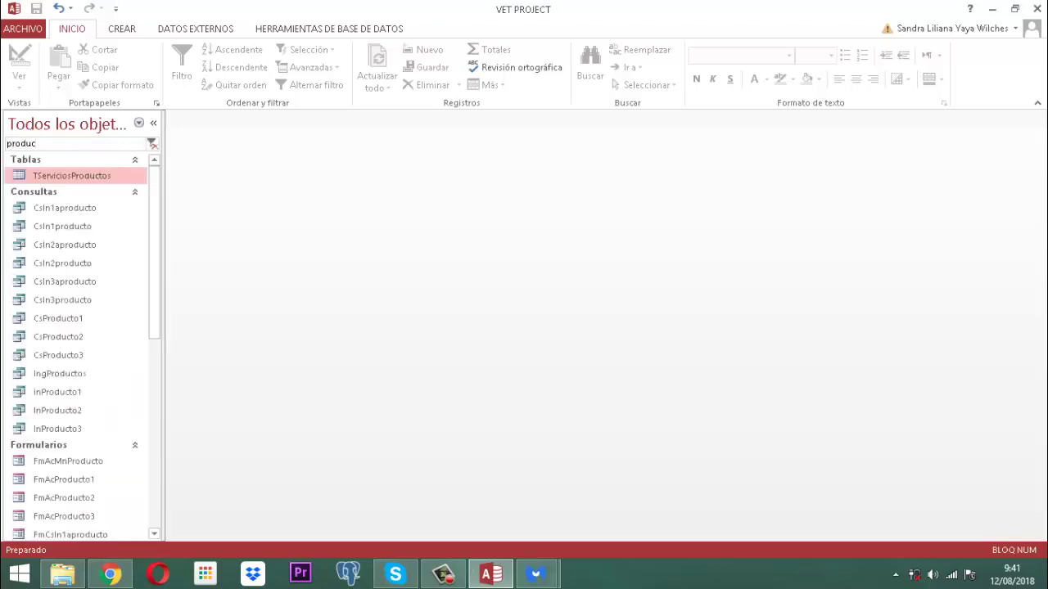
- Open the form FmMenuProductos in design view
scroll(119, 318, "down", 4)
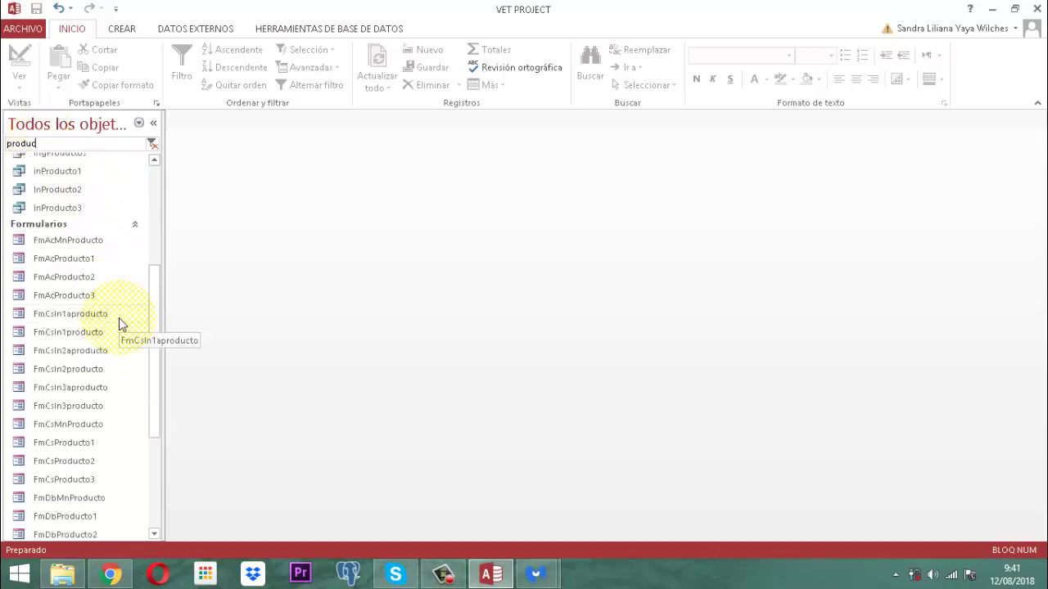
scroll(119, 323, "down", 4)
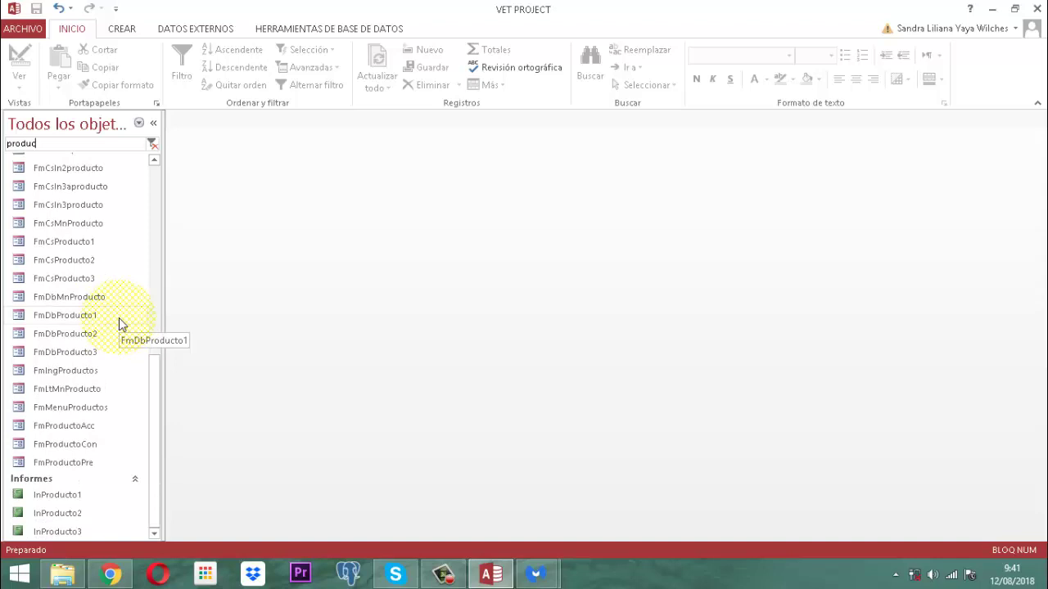
left_click(83, 408)
right_click(84, 412)
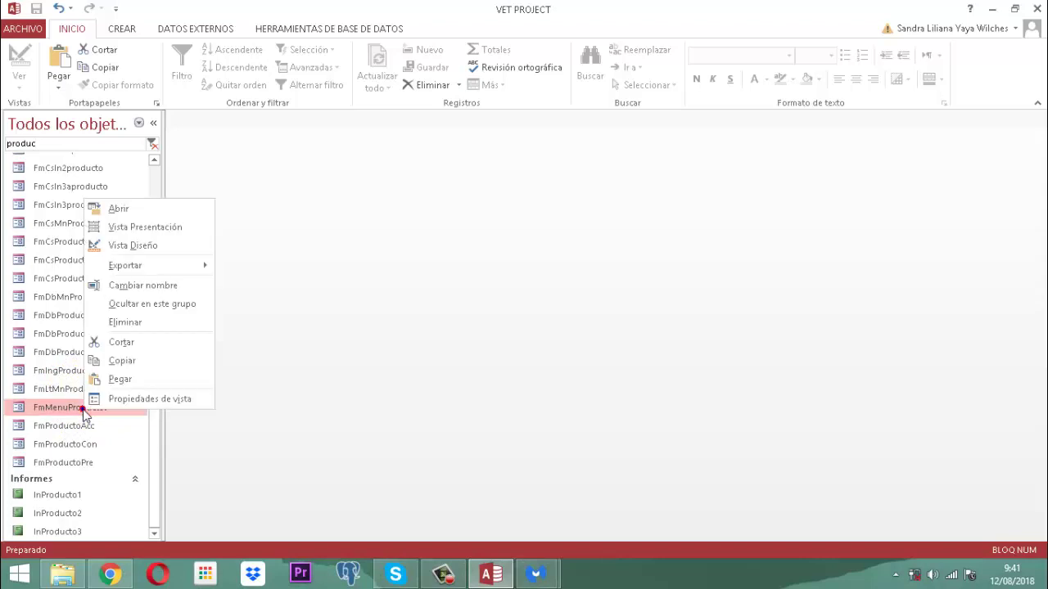
left_click(136, 245)
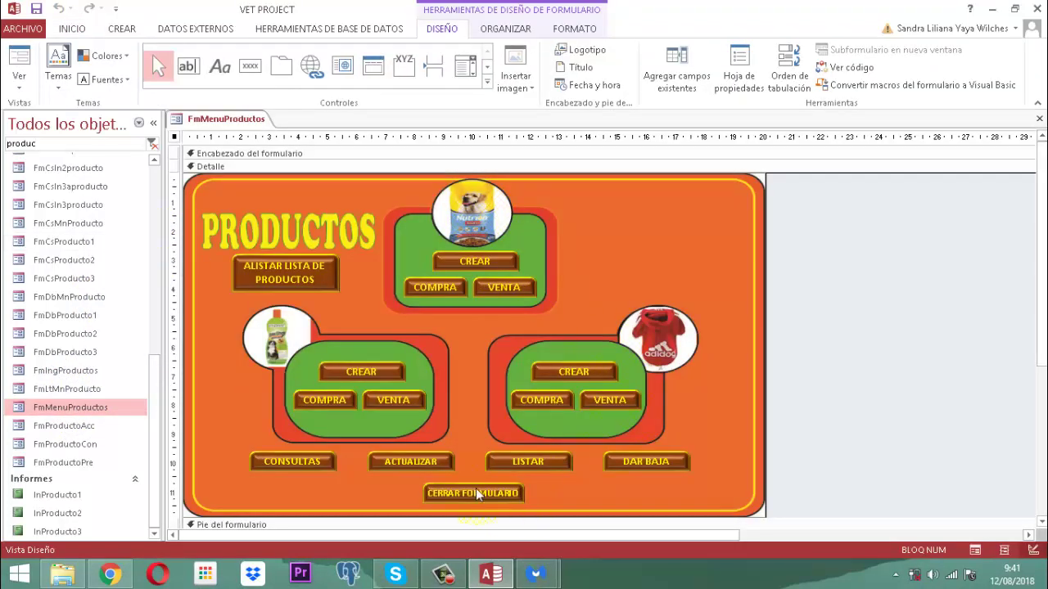
- Copy the line DoCmd.OpenForm "FmIgOrdCompra" from the click event procedure of the dog food group's COMPRA button, then close the code editor
left_click(443, 291)
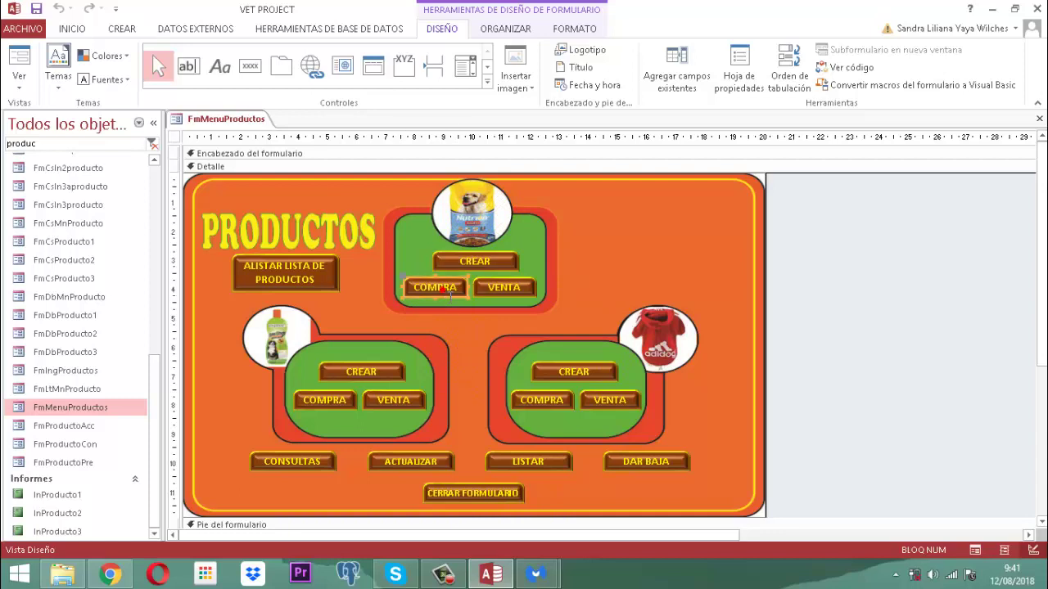
left_click(740, 66)
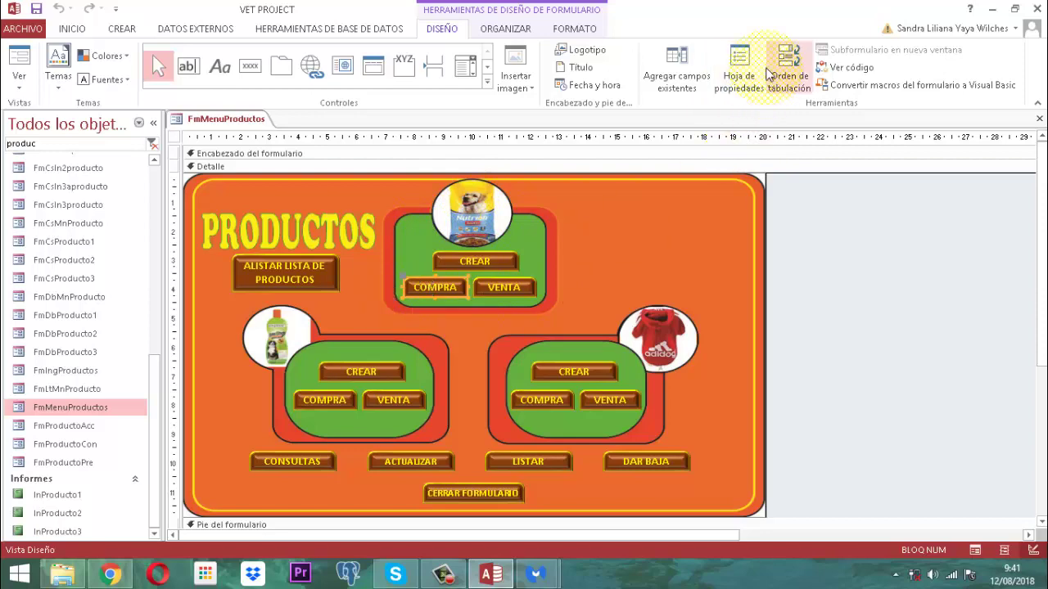
left_click(740, 65)
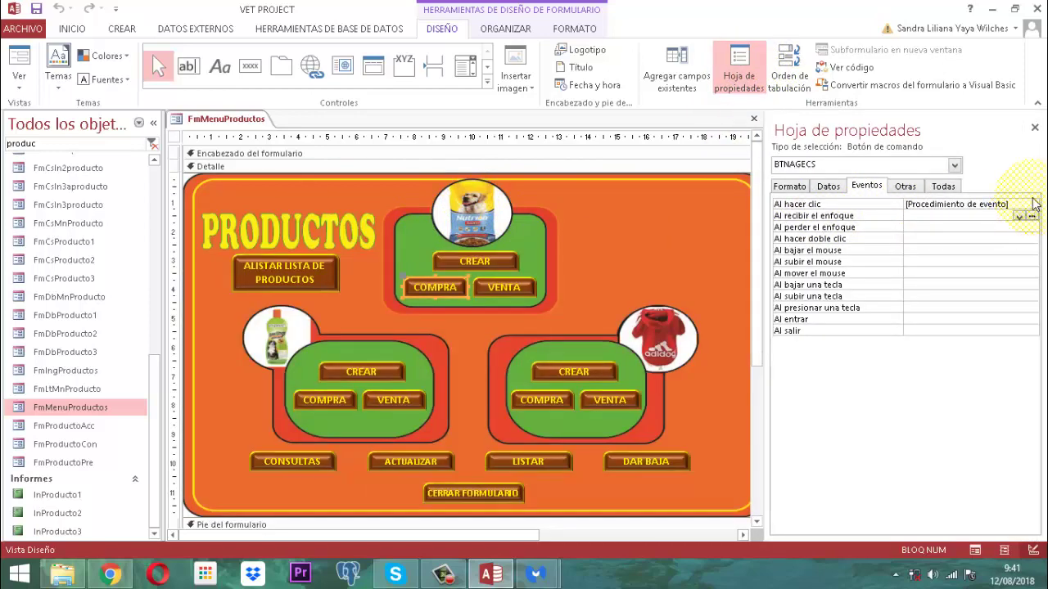
left_click(1019, 204)
left_click(1033, 205)
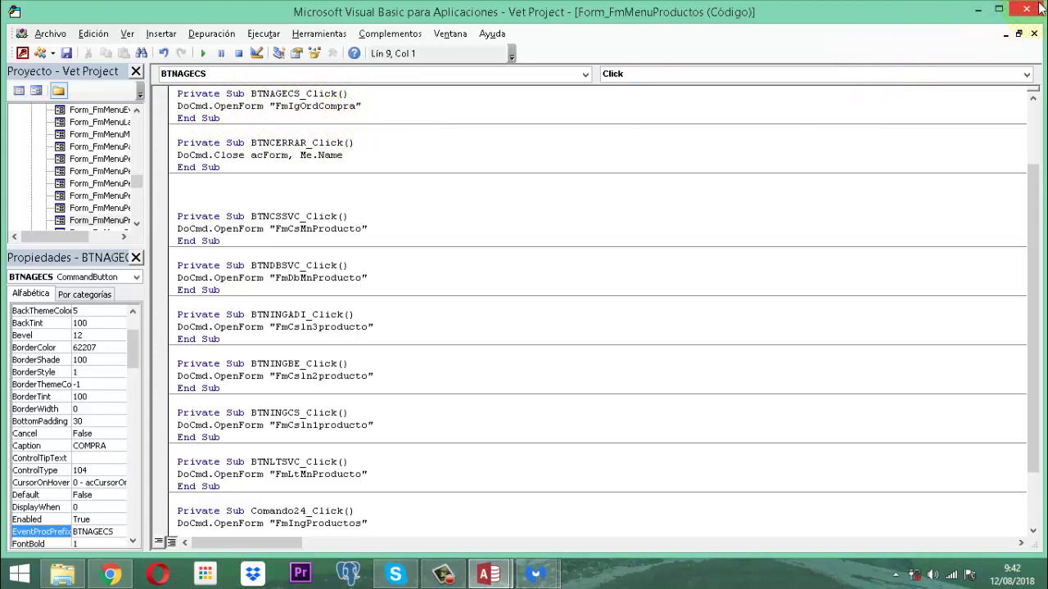
left_click(170, 107)
key("ctrl+c")
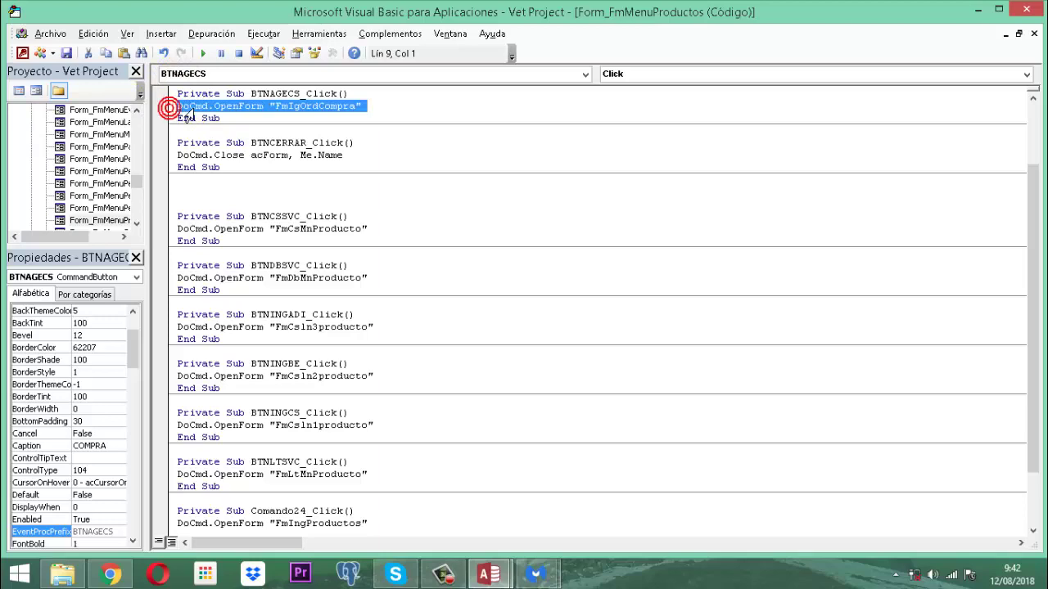
left_click(1027, 9)
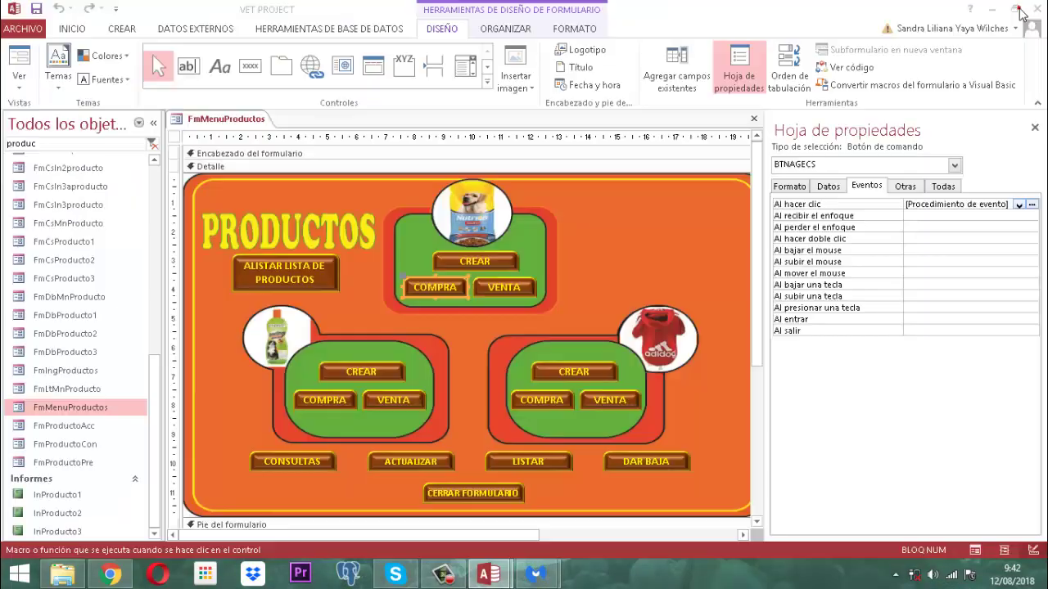
- Create a code-based click event procedure for the COMPRA button in the shampoo product group
left_click(315, 399)
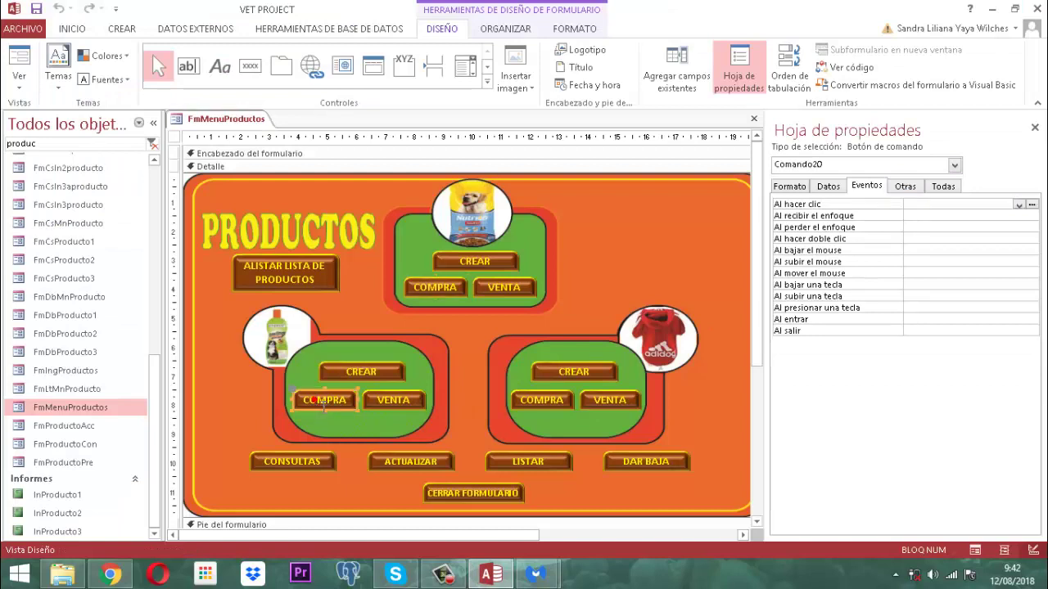
left_click(1033, 206)
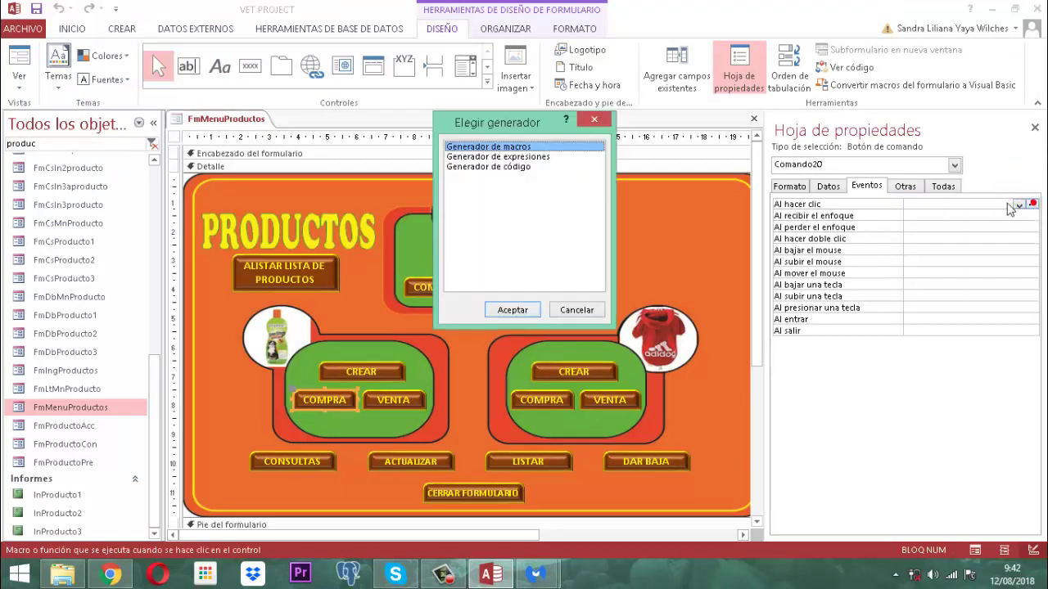
left_click(496, 167)
left_click(503, 308)
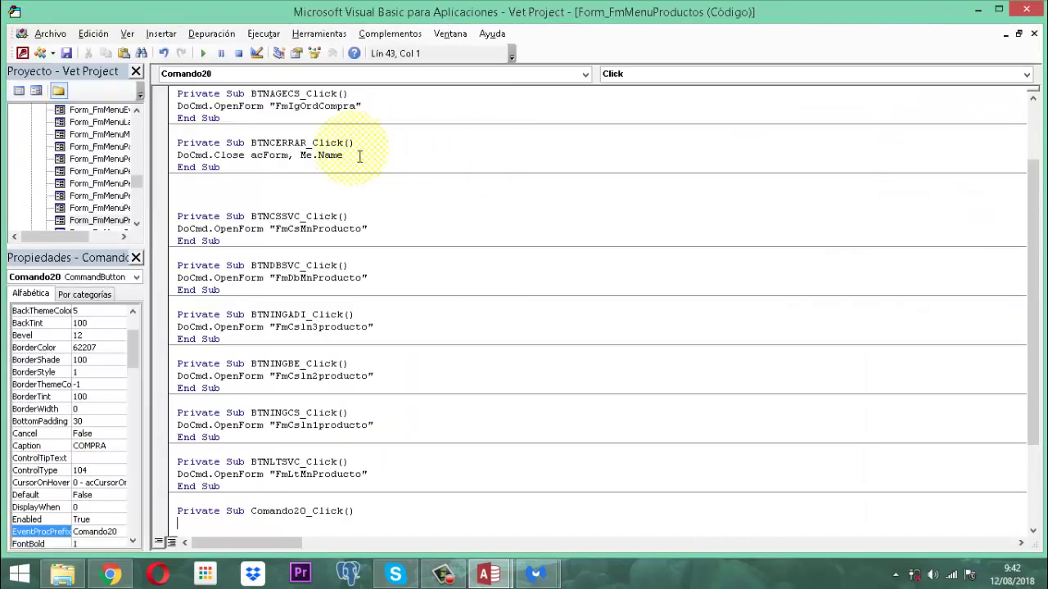
- Paste the copied line into Comando20_Click as DoCmd.OpenForm "FmIgOrdCompra1", remove the extra blank line, save, and close the code editor
scroll(451, 420, "down", 2)
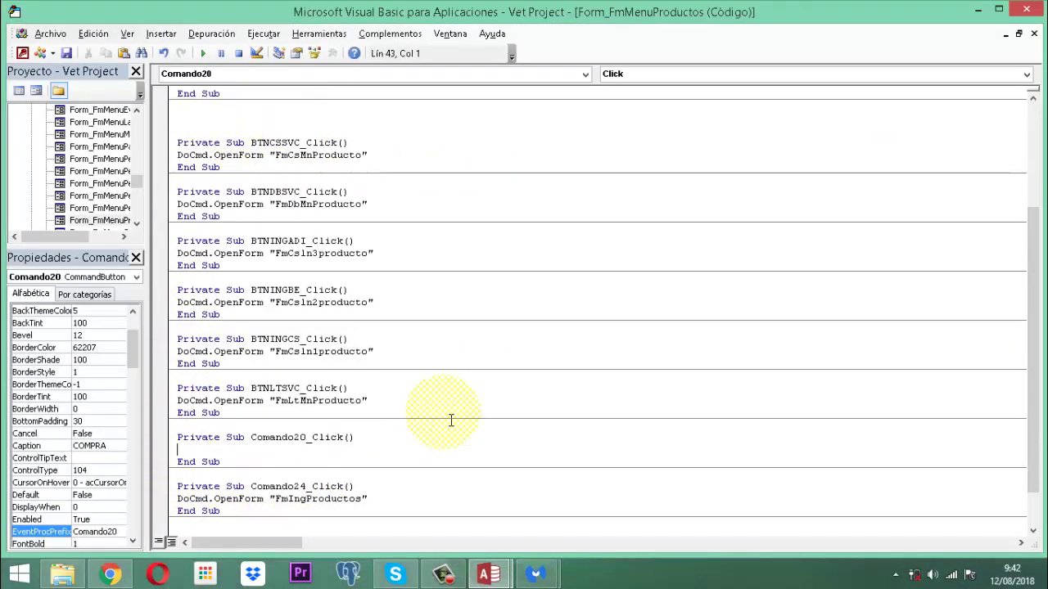
key("ctrl+v")
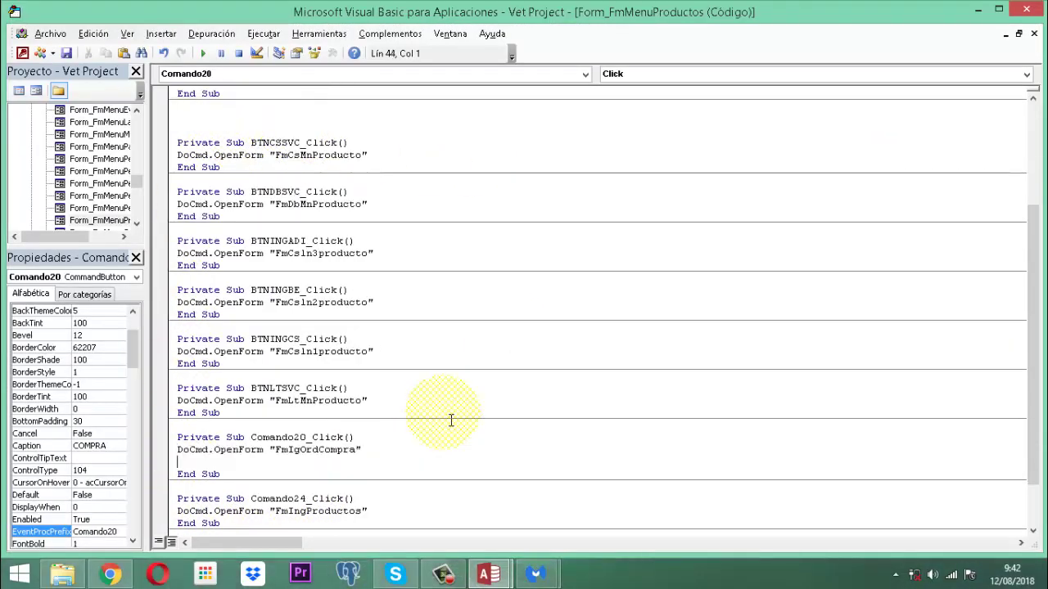
left_click(372, 448)
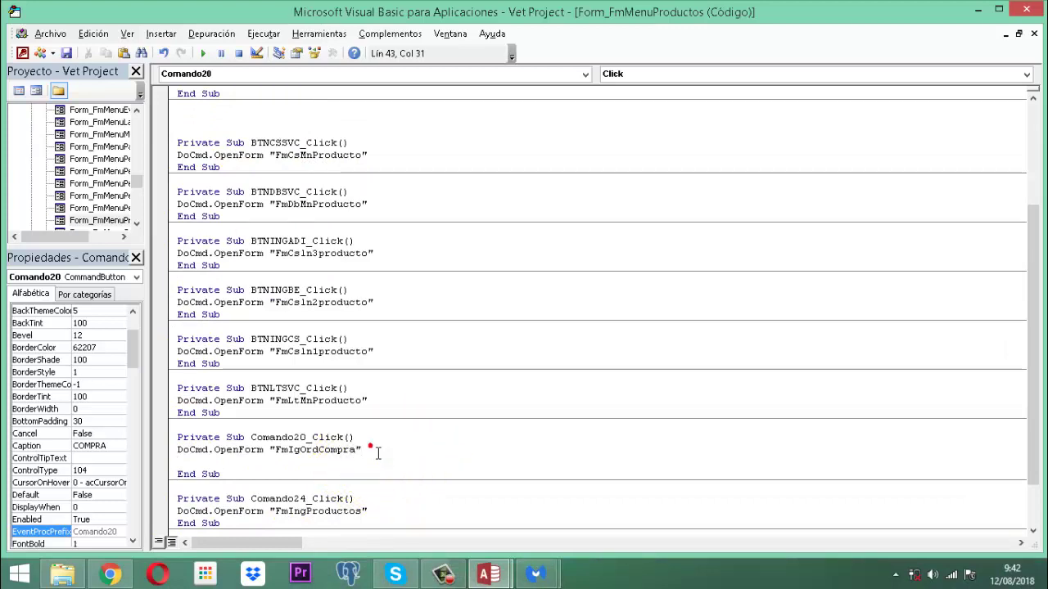
key("Delete")
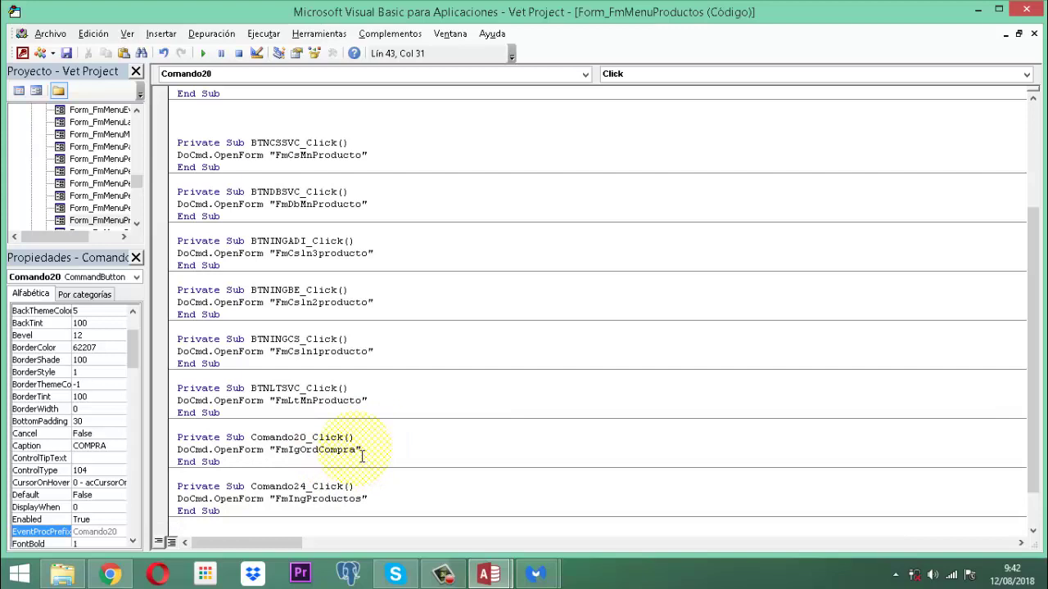
left_click(357, 450)
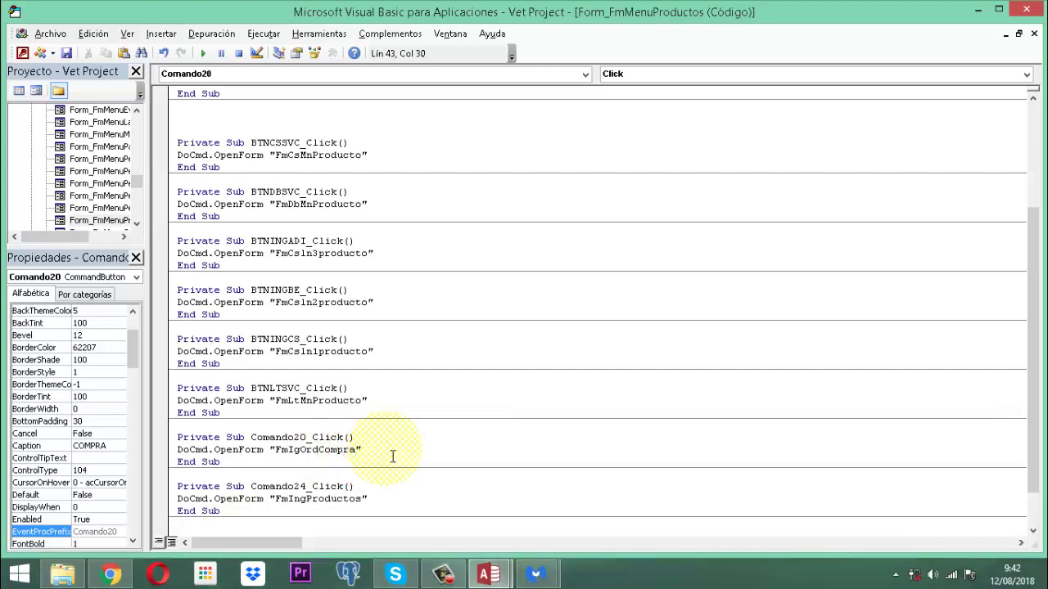
type("1")
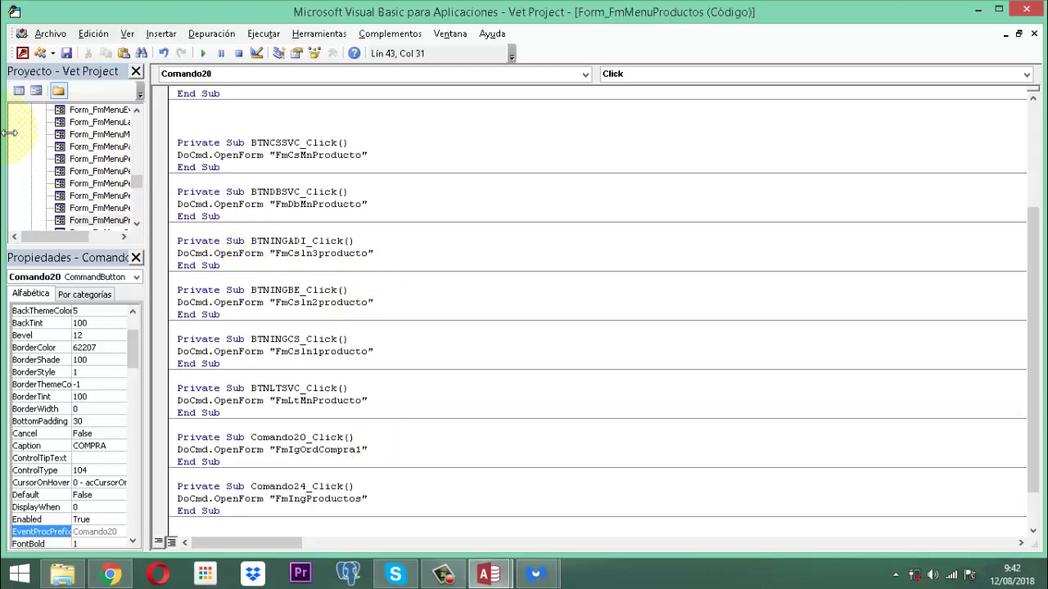
left_click(67, 53)
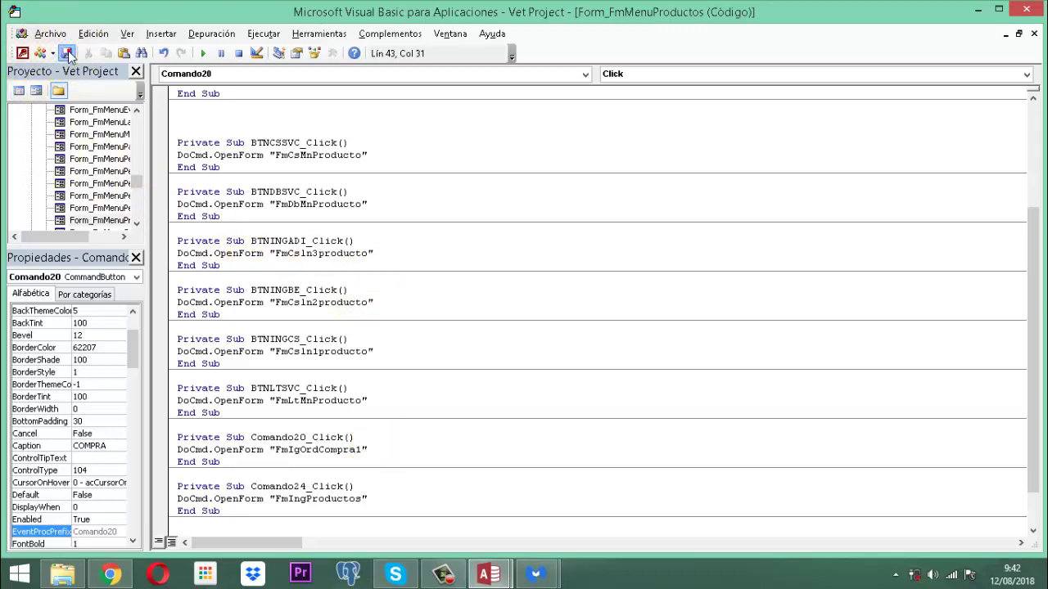
left_click(1026, 10)
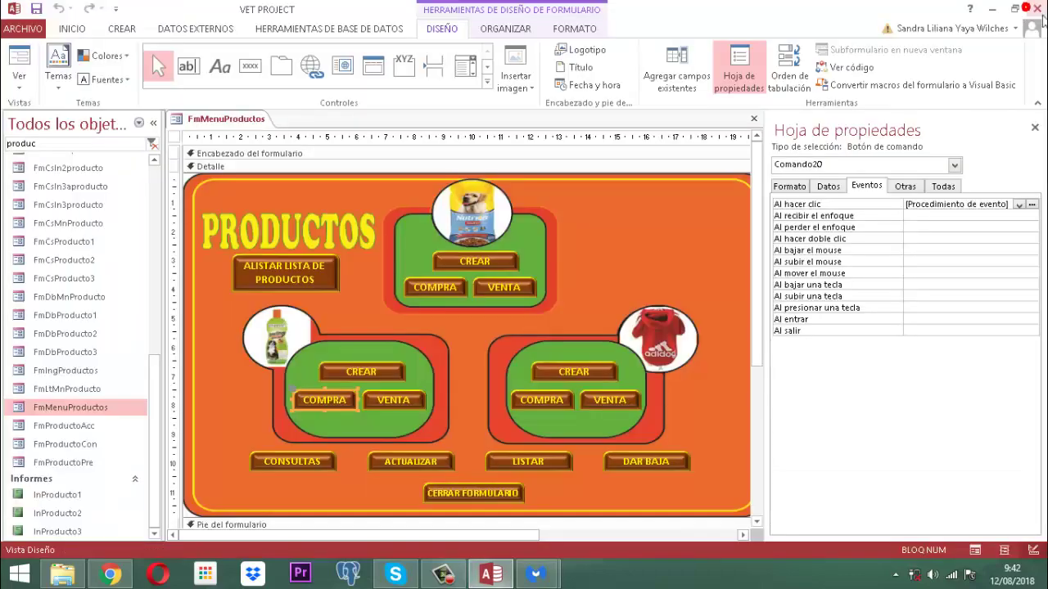
- Close the property sheet, then save and close the form FmMenuProductos
left_click(1035, 130)
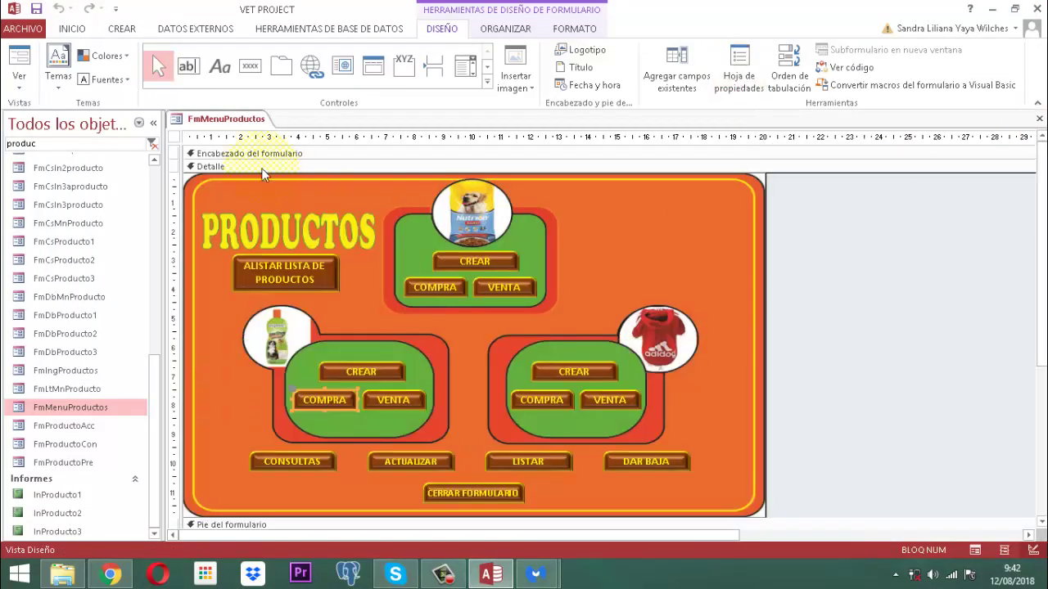
right_click(216, 127)
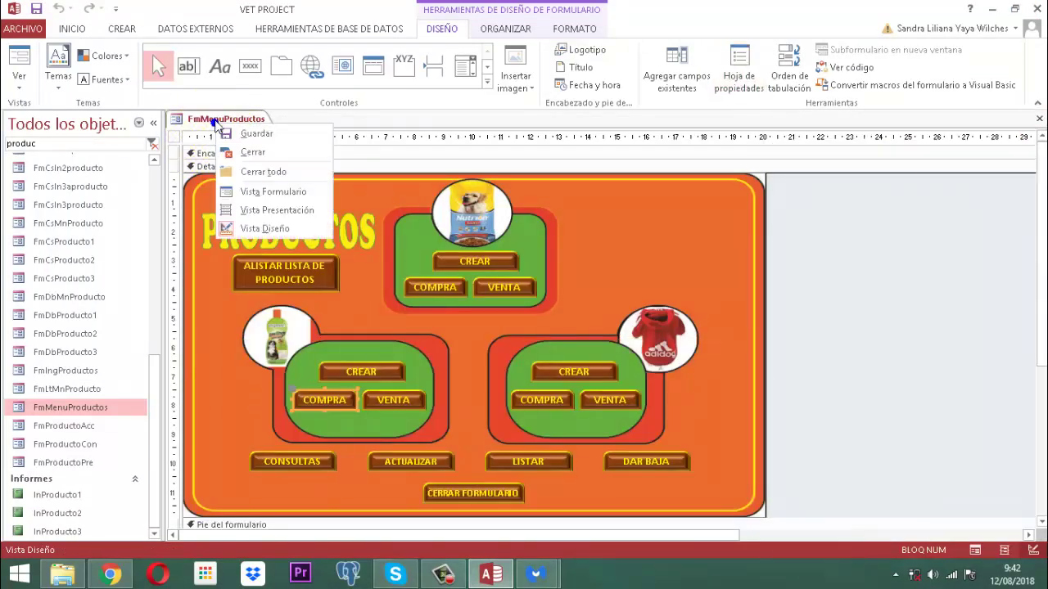
left_click(248, 136)
right_click(239, 121)
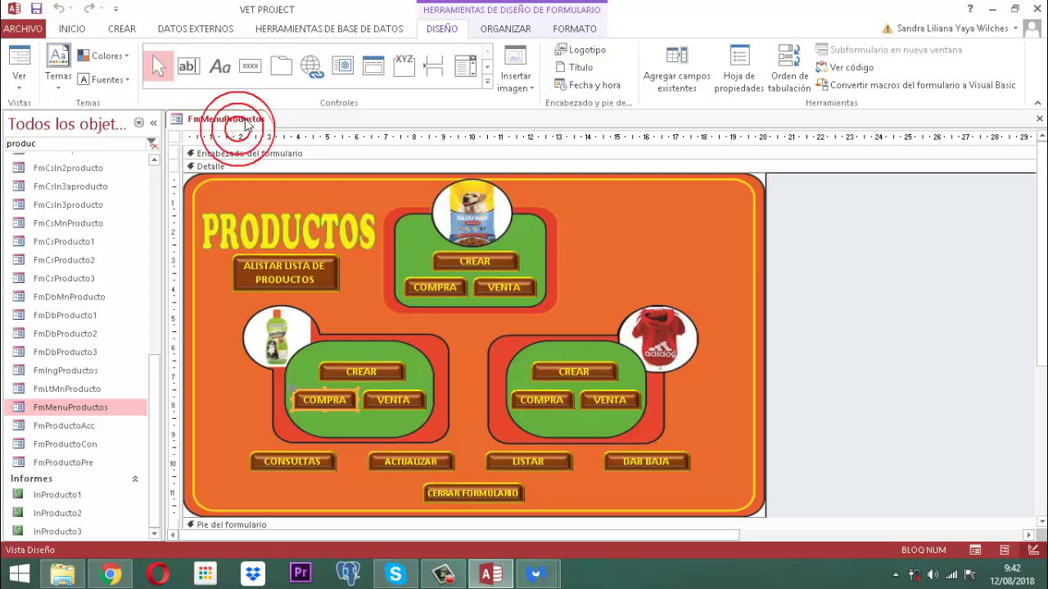
left_click(275, 148)
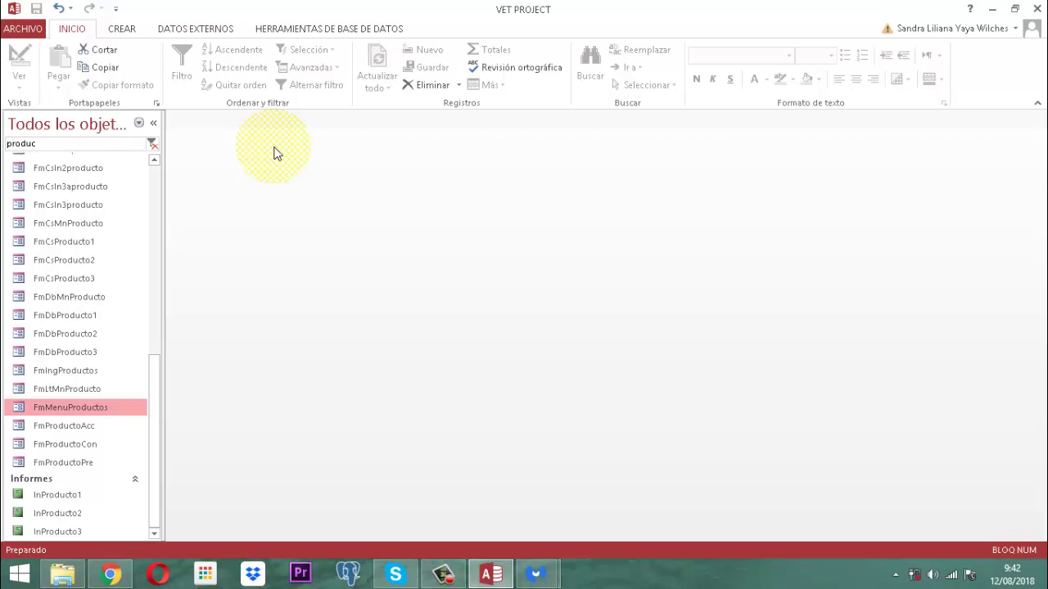
- Replace the database object search filter with "compra"
left_click(59, 147)
key("BackSpace")
key("BackSpace")
key("BackSpace")
key("BackSpace")
key("BackSpace")
key("BackSpace")
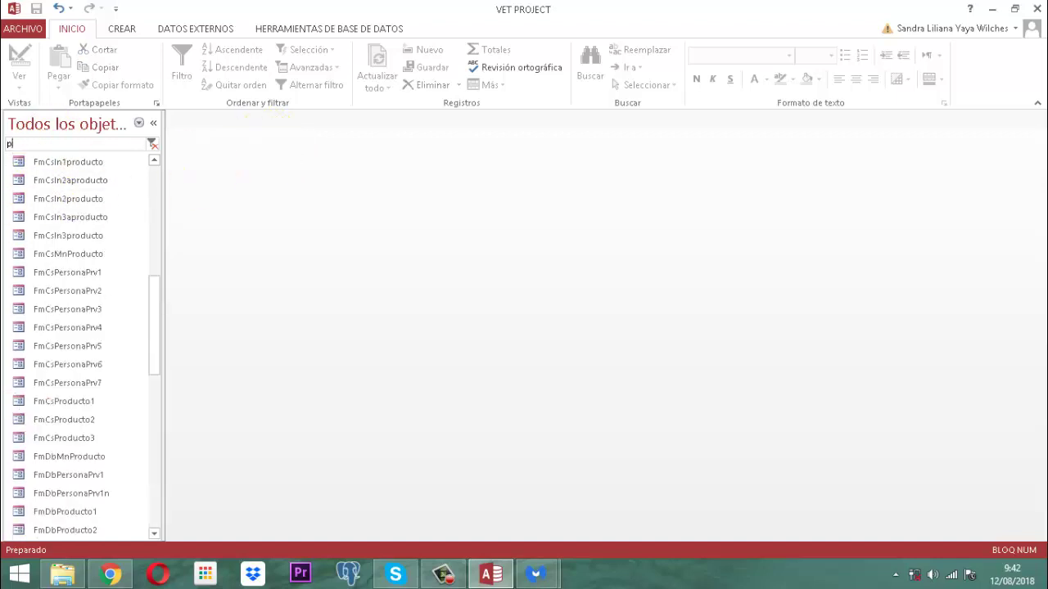
type("compra")
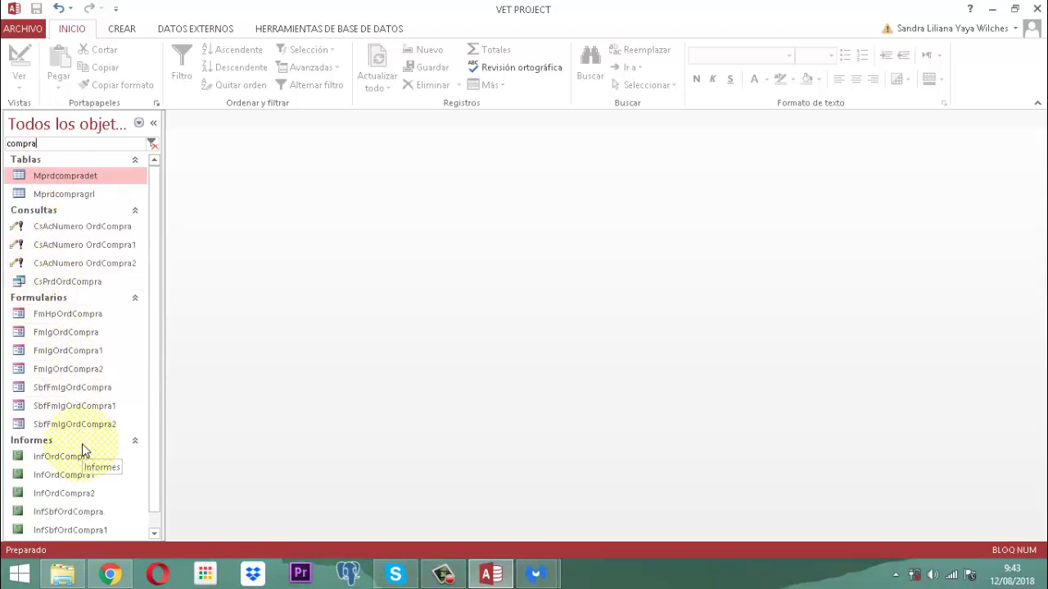
- Open the form FmIgOrdCompra2 in design view
left_click(45, 372)
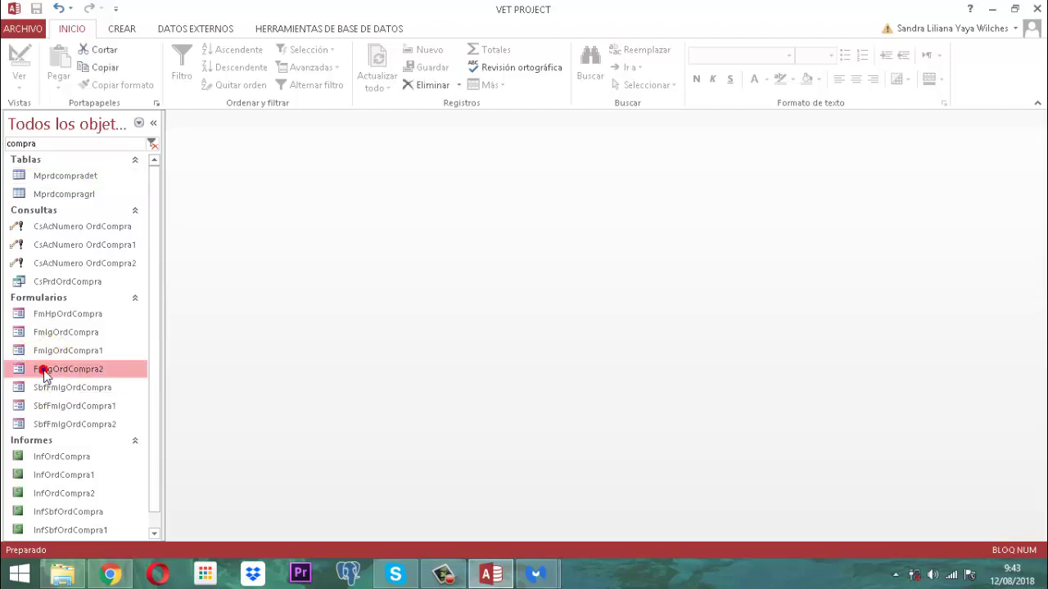
right_click(45, 373)
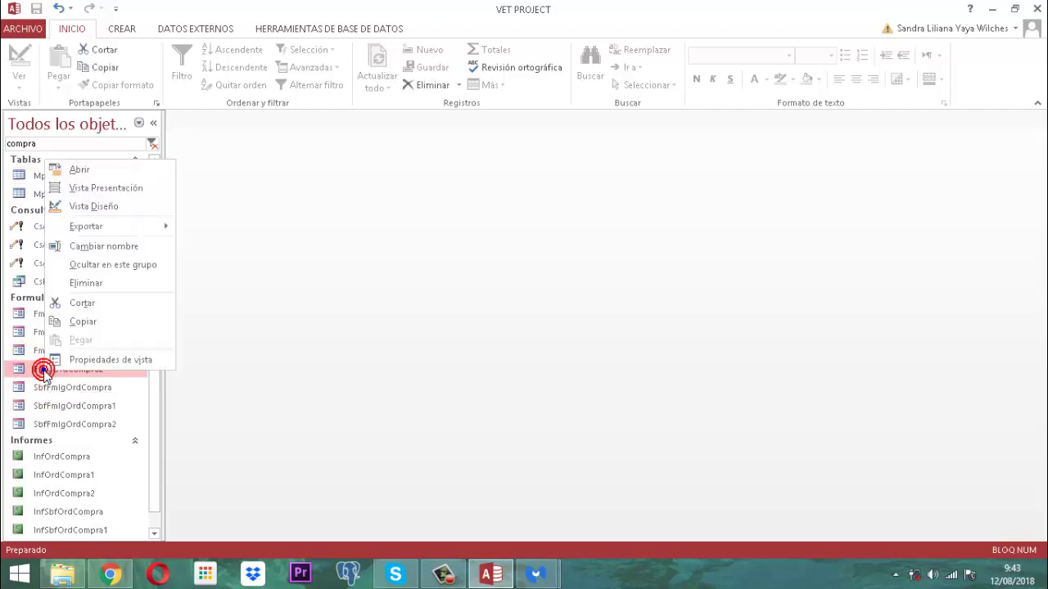
- Open the FmIgOrdCompra2 form in design view and widen the footer text box to about the 24 cm mark
left_click(98, 206)
scroll(925, 421, "down", 1)
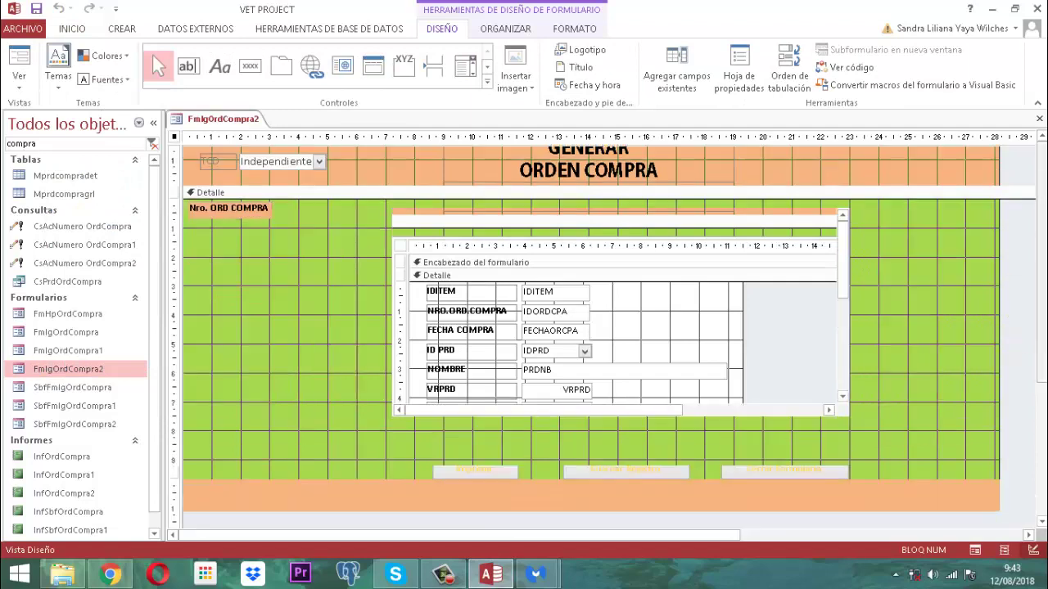
scroll(805, 452, "down", 3)
left_click(568, 442)
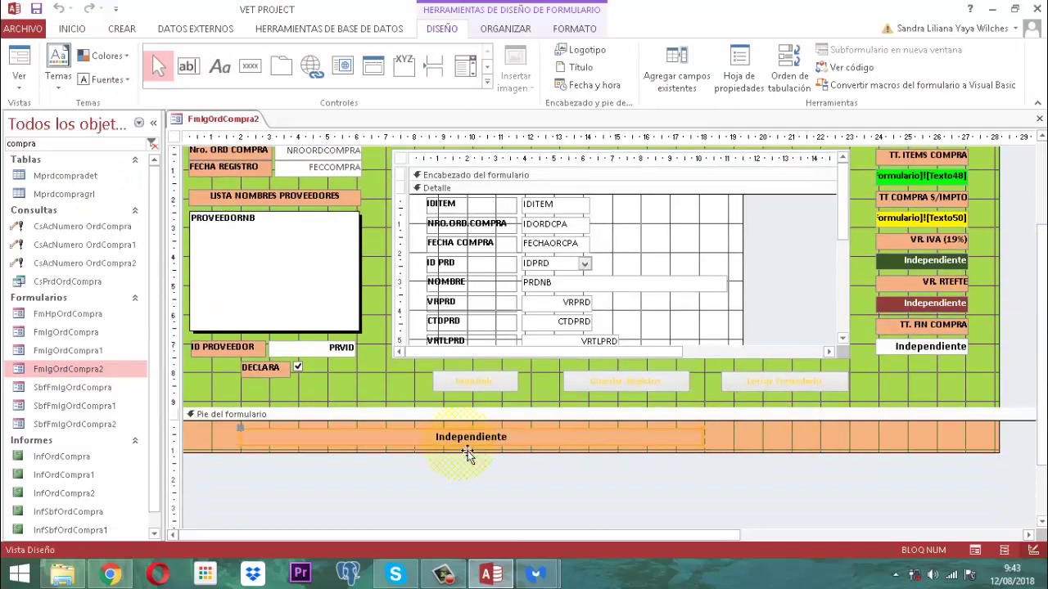
left_click_drag(705, 436, 942, 447)
left_click(938, 437)
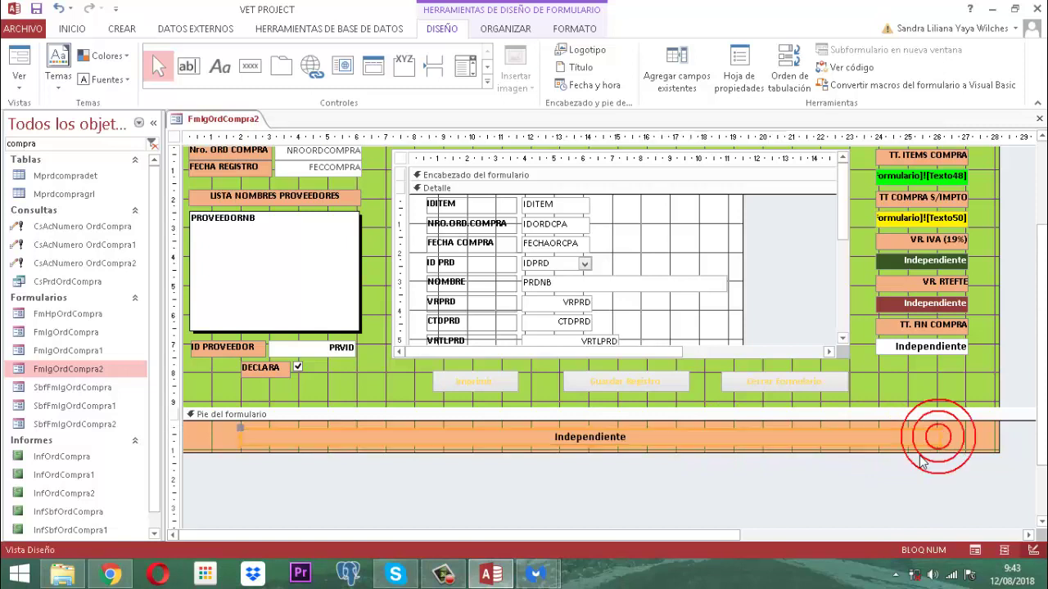
left_click(1018, 274)
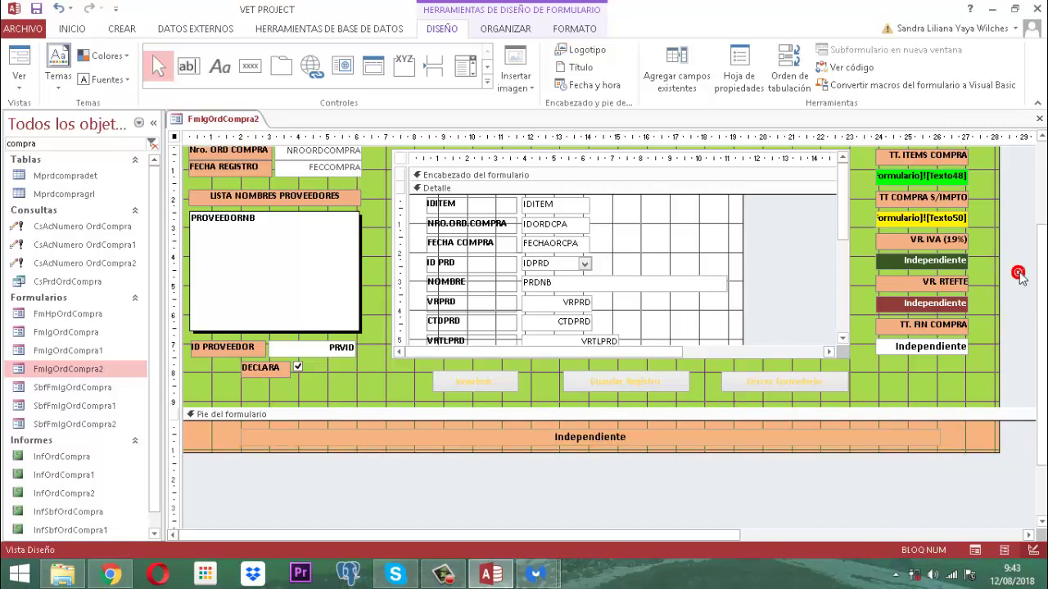
- Give the Imprimir, Guardar Registro and Cerrar Formulario buttons a dark orange fill and yellow text
left_click(400, 383)
left_click_drag(402, 383, 886, 385)
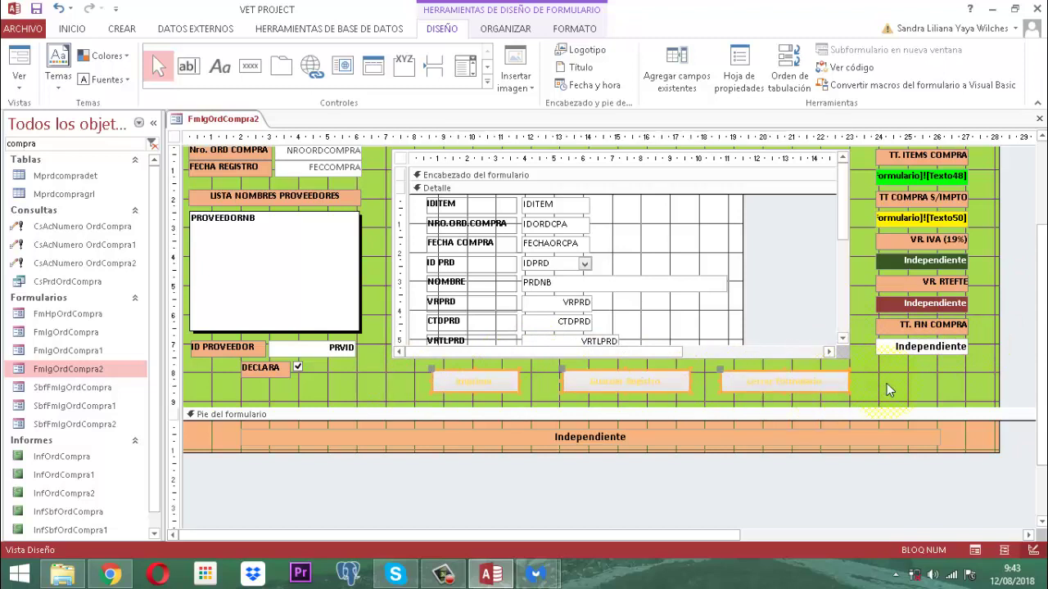
left_click(573, 29)
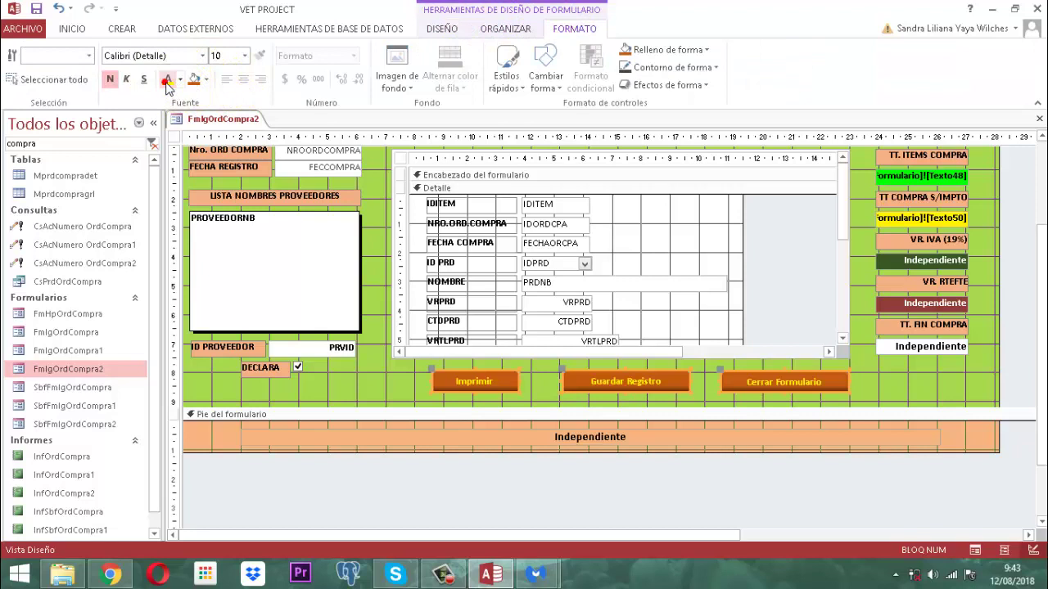
- Set the mouse-over colour of the three command buttons to the darkest green theme colour
left_click(436, 29)
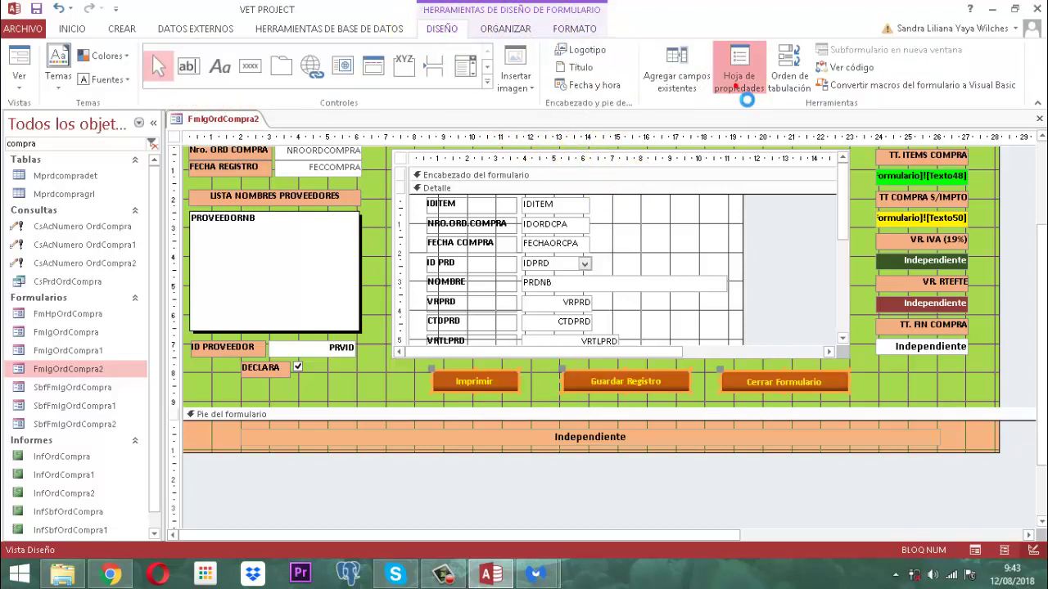
left_click(741, 82)
left_click(794, 210)
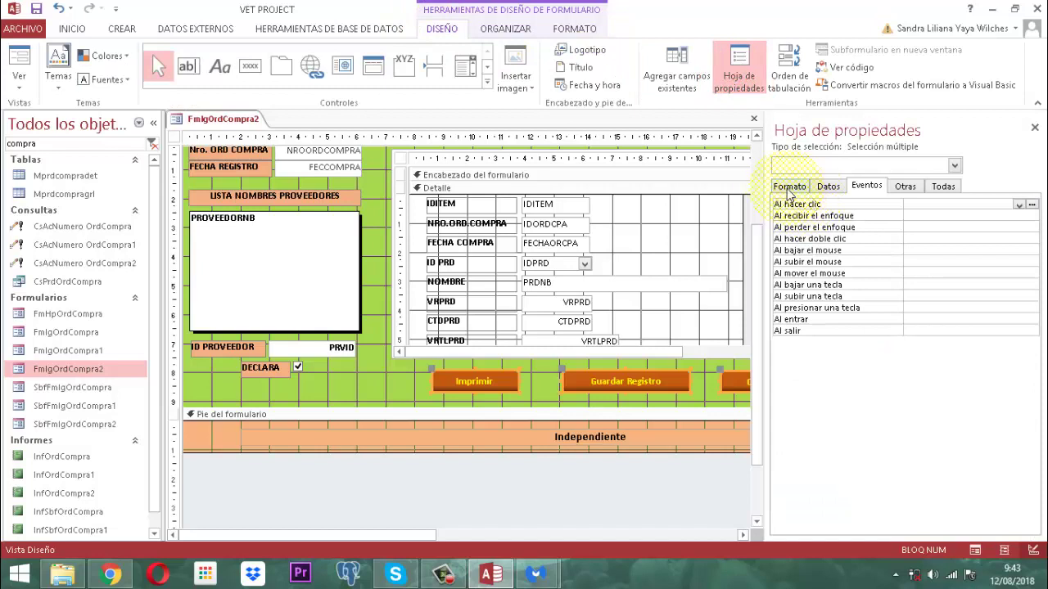
left_click(788, 187)
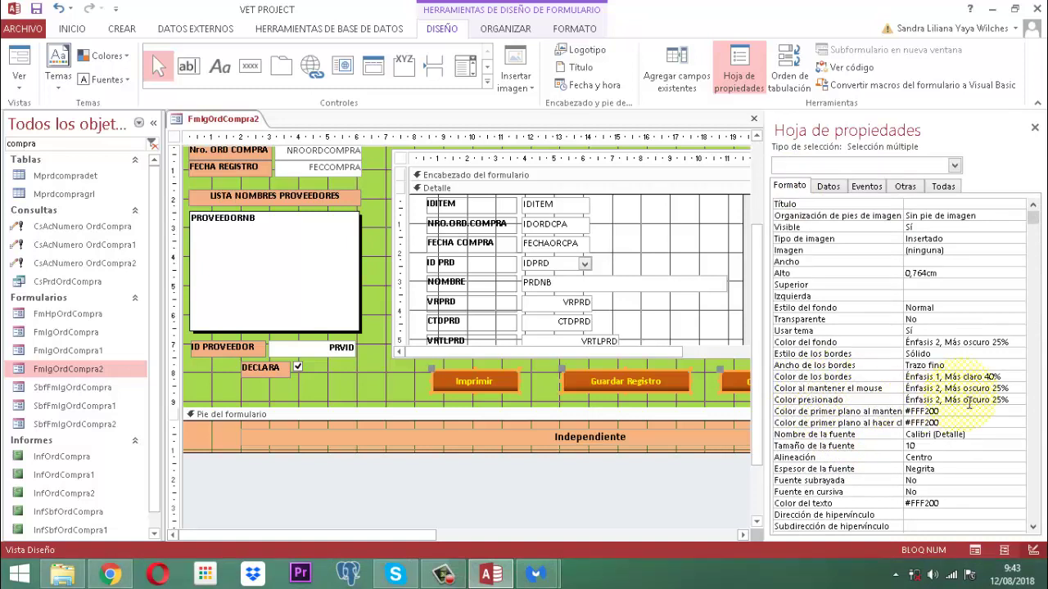
left_click(1019, 388)
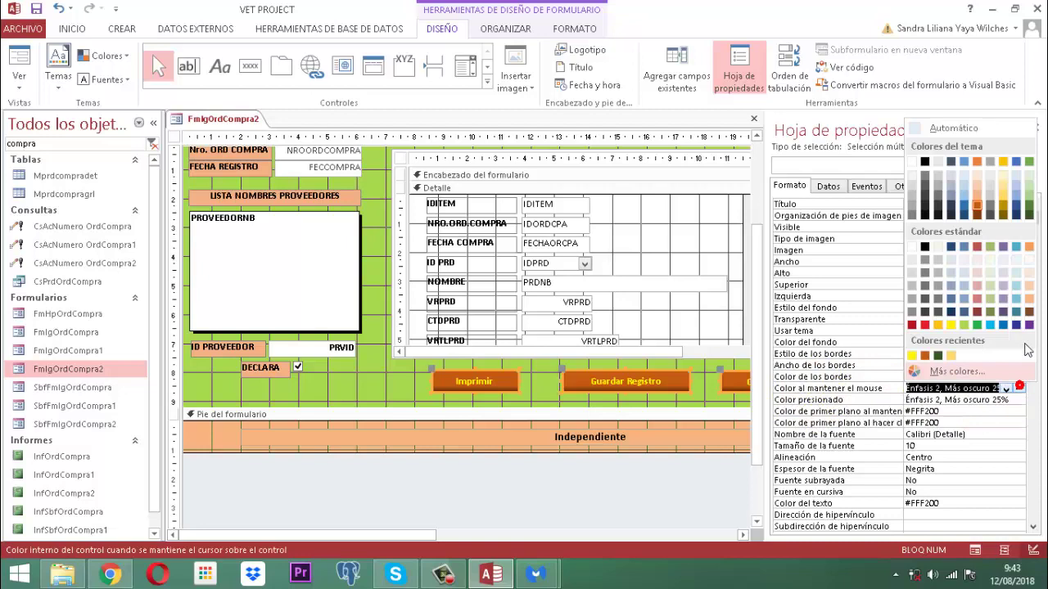
left_click(1029, 215)
left_click(1035, 129)
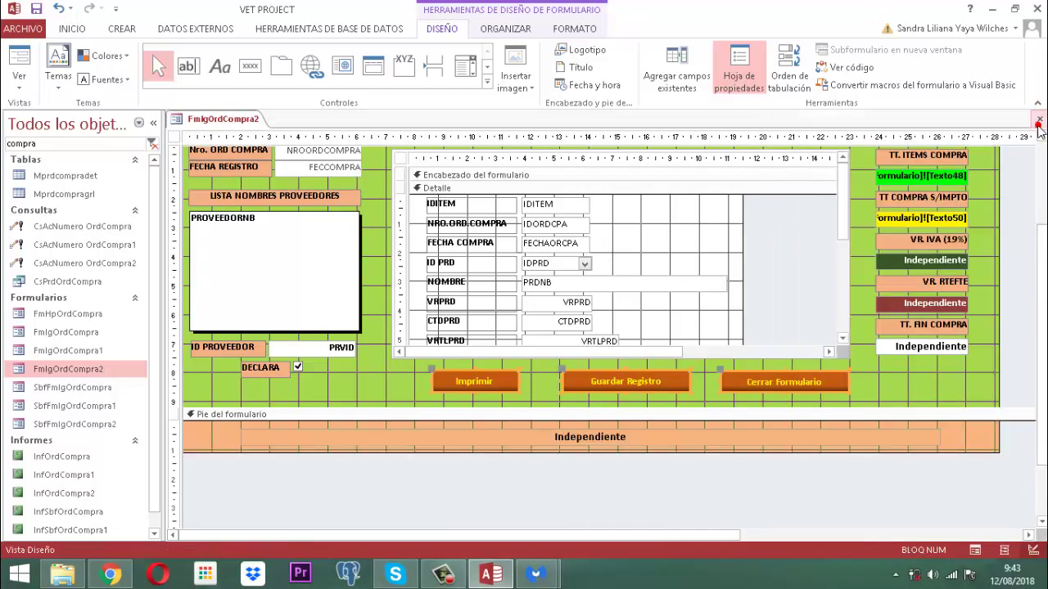
left_click(1016, 326)
- Open the data properties of the SbfFmIgOrdCompra subform control in the detail section
scroll(900, 287, "up", 2)
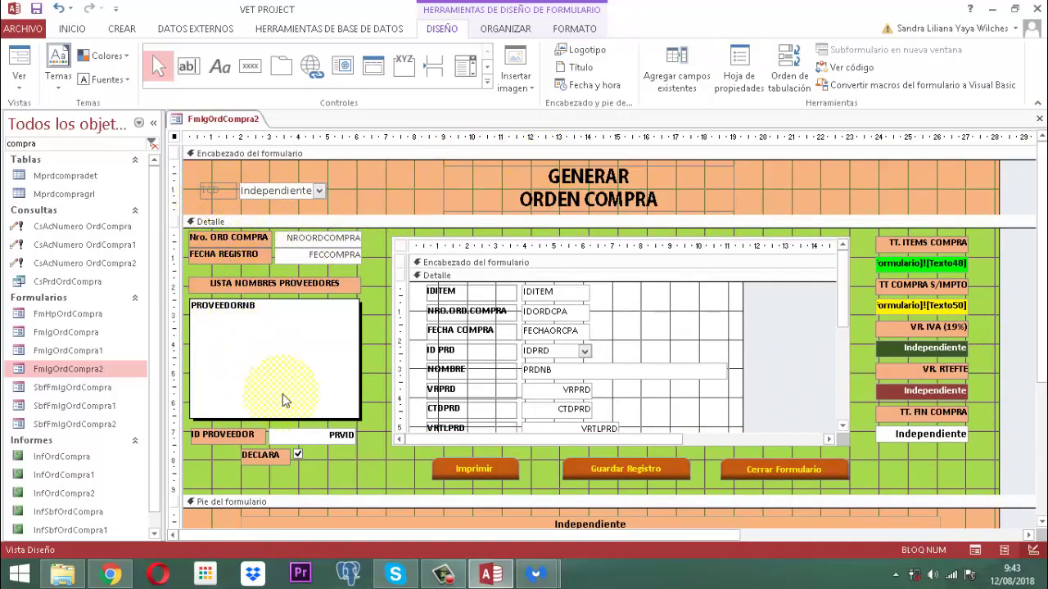
left_click(426, 244)
left_click(420, 236)
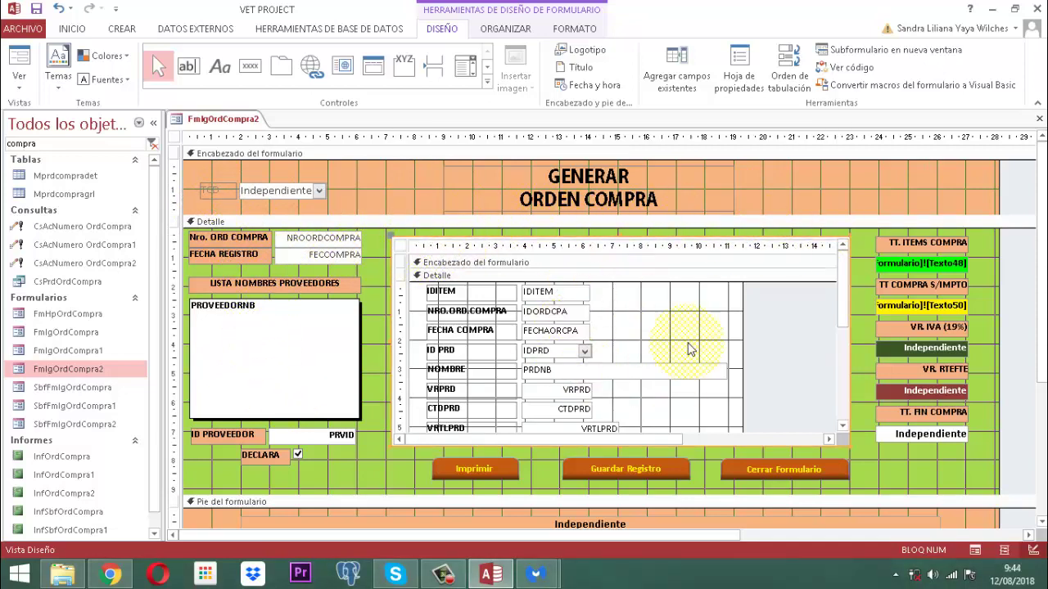
left_click(740, 74)
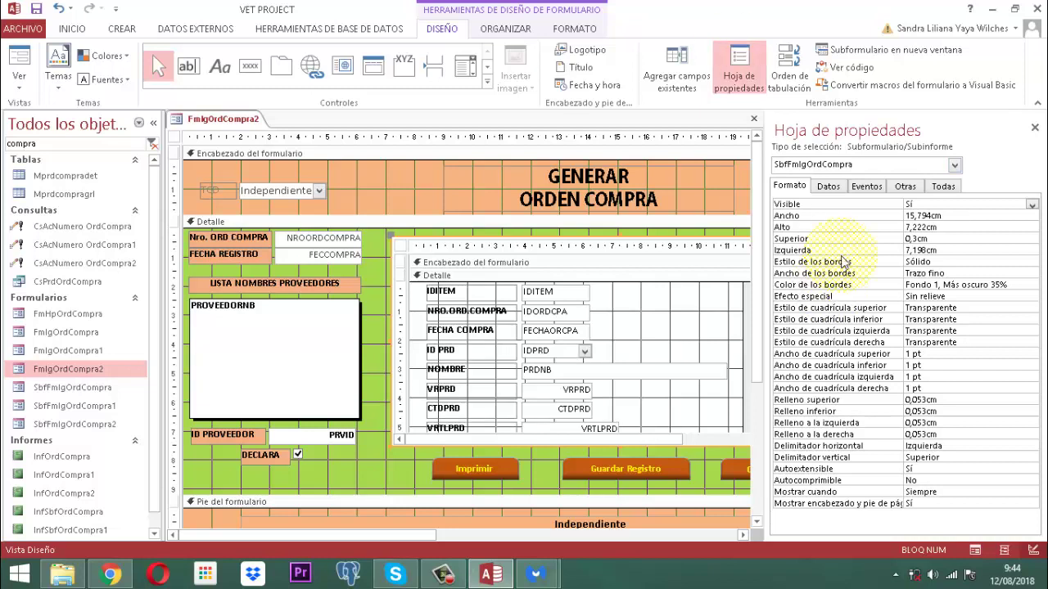
left_click(829, 187)
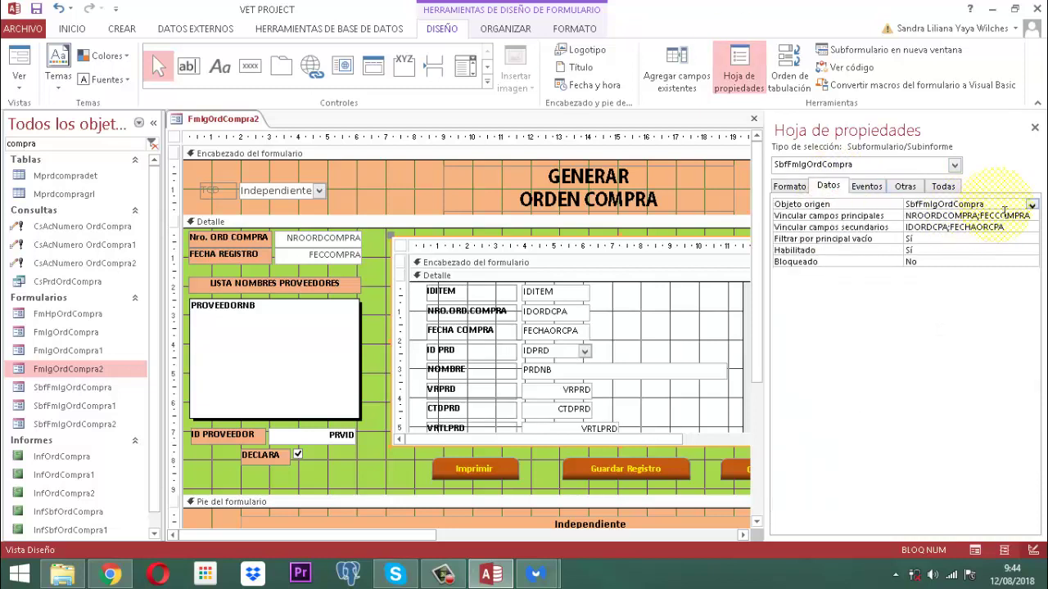
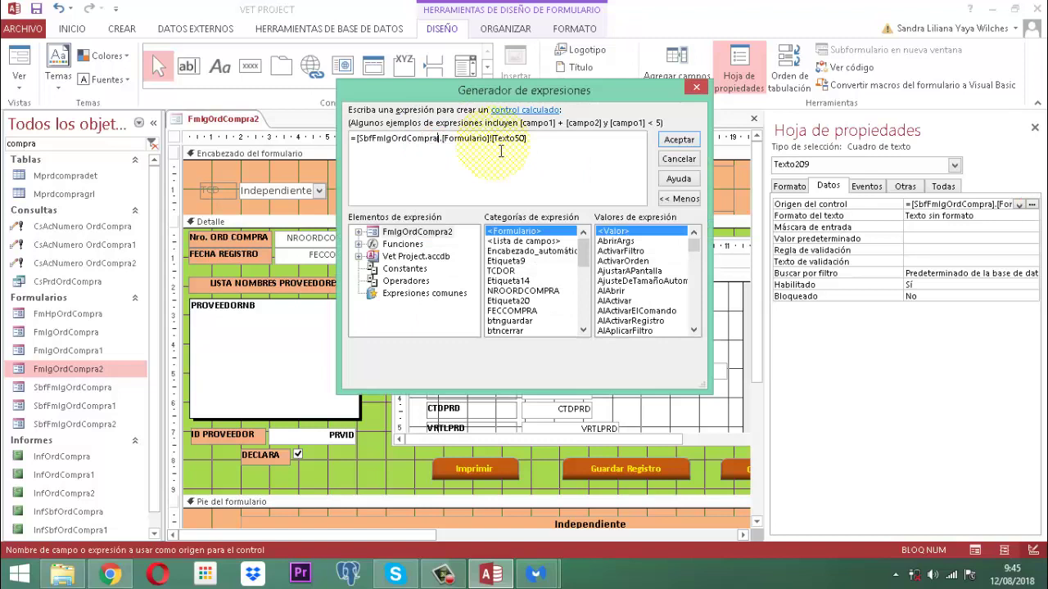
- Set the control source of the TT COMPRA S/IMPTO text box to =[SbfFmIgOrdCompra2].[Formulario]![Texto50]
type("2")
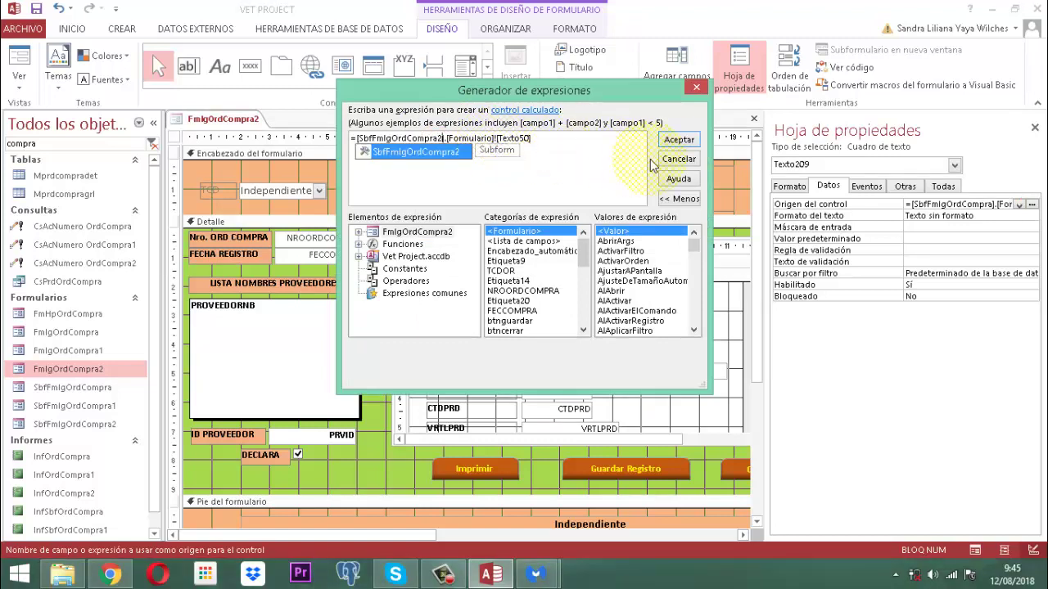
left_click(679, 139)
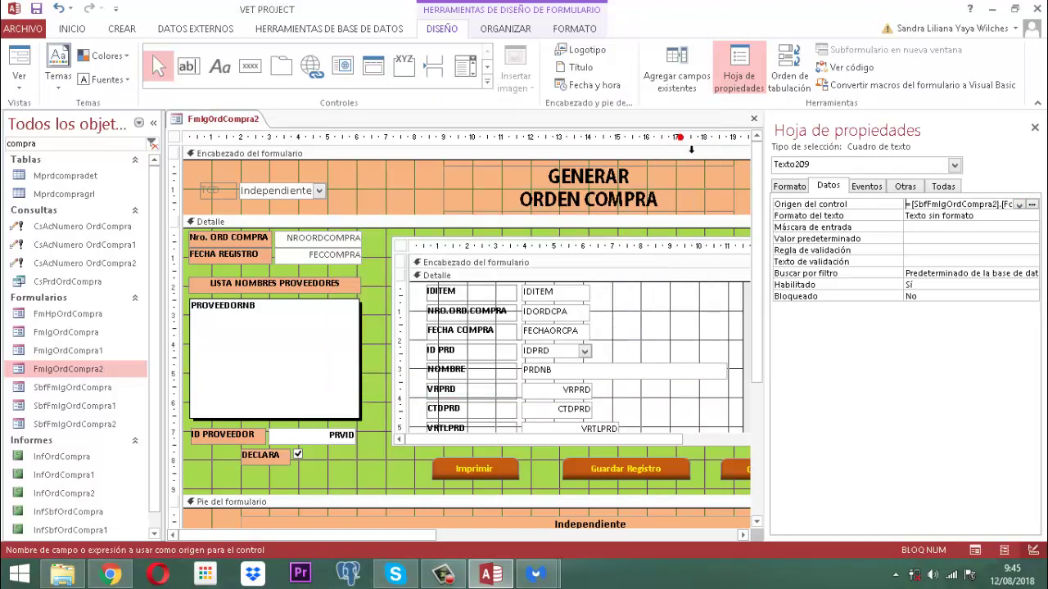
left_click(1035, 127)
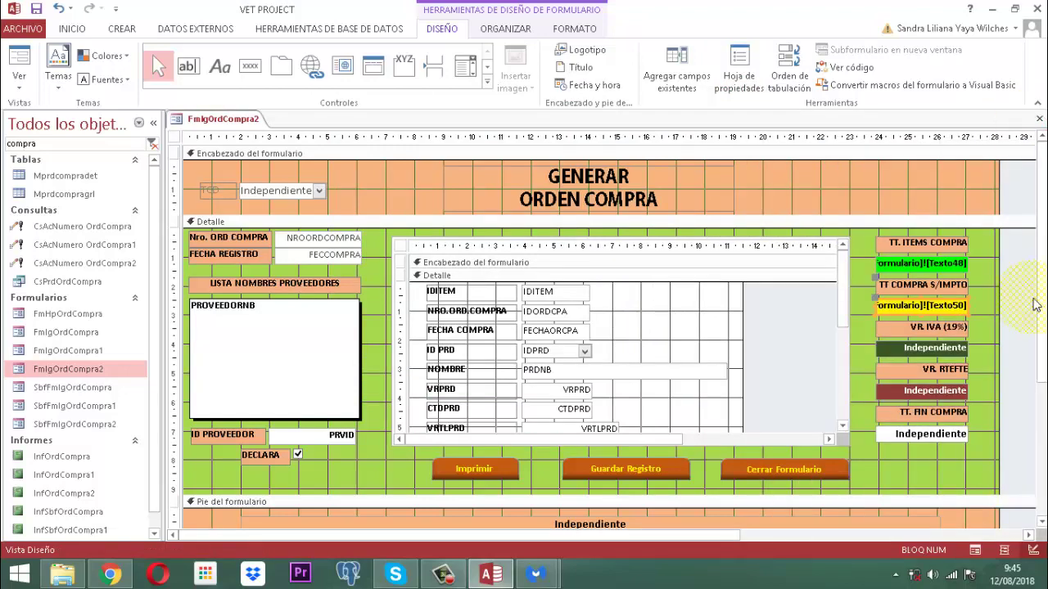
left_click(933, 350)
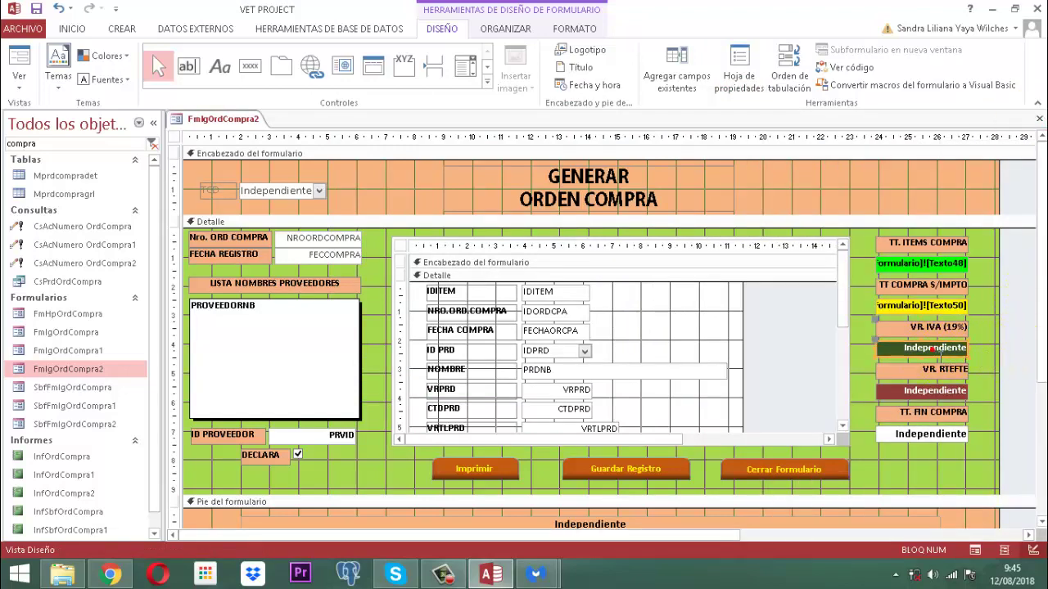
left_click(942, 392)
left_click(941, 436)
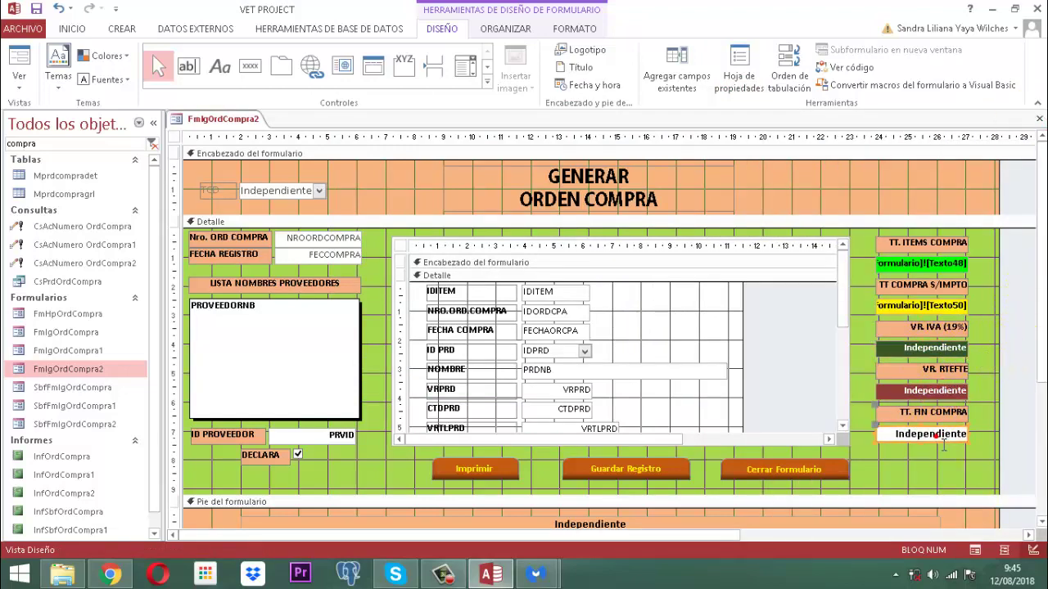
- Make the Guardar Registro button's click procedure open the query "CsAcNumero OrdCompra2", and save the code
left_click(599, 471)
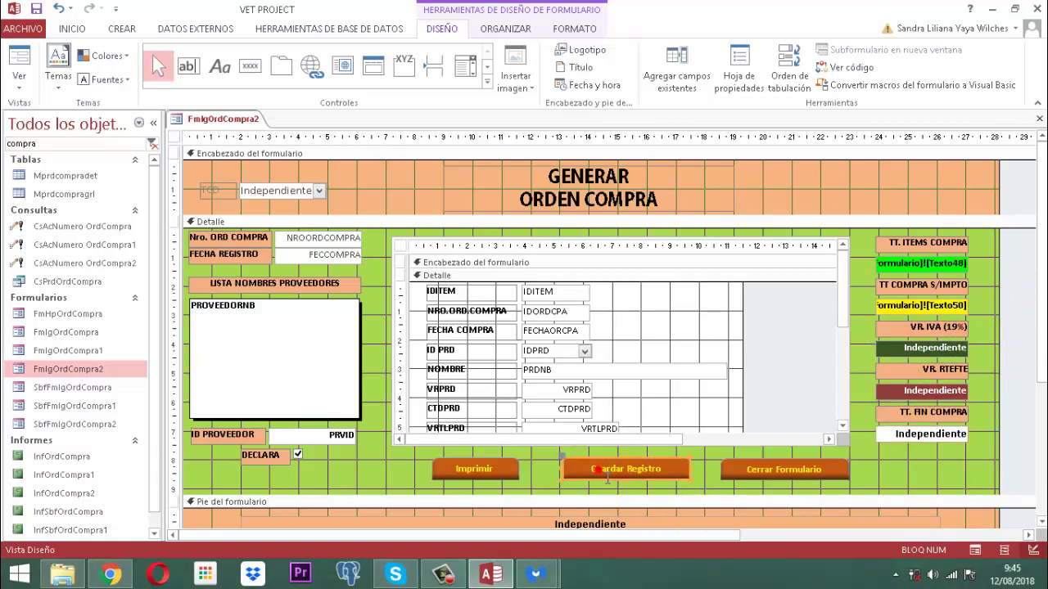
left_click(756, 65)
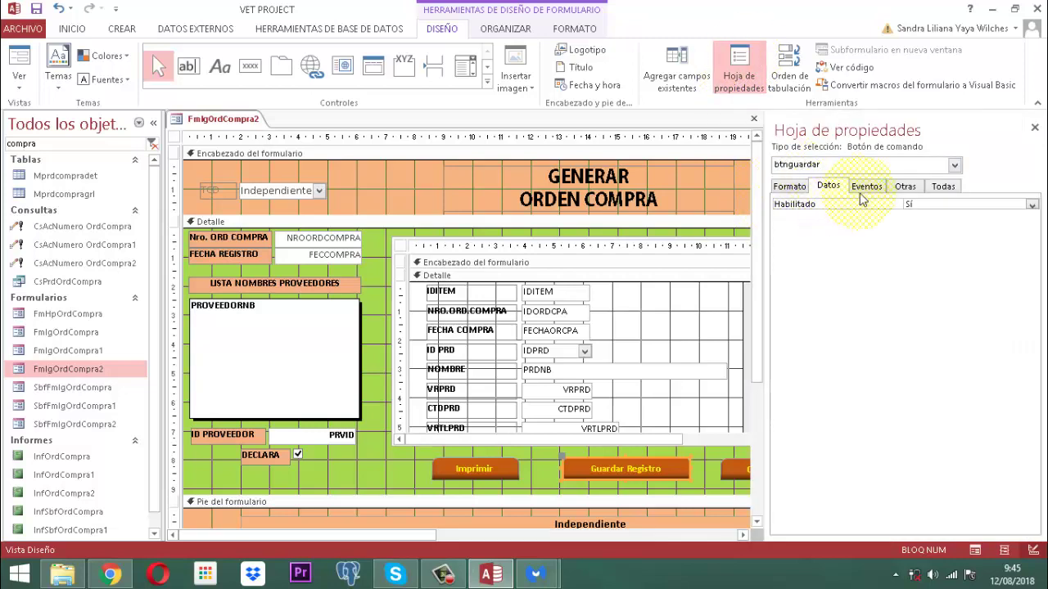
left_click(868, 187)
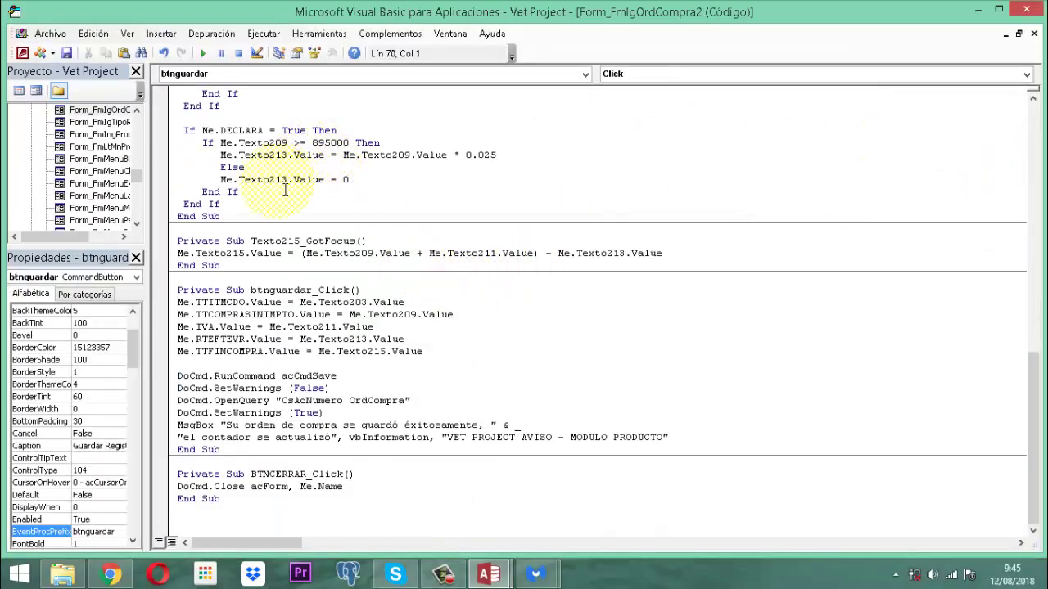
left_click(403, 399)
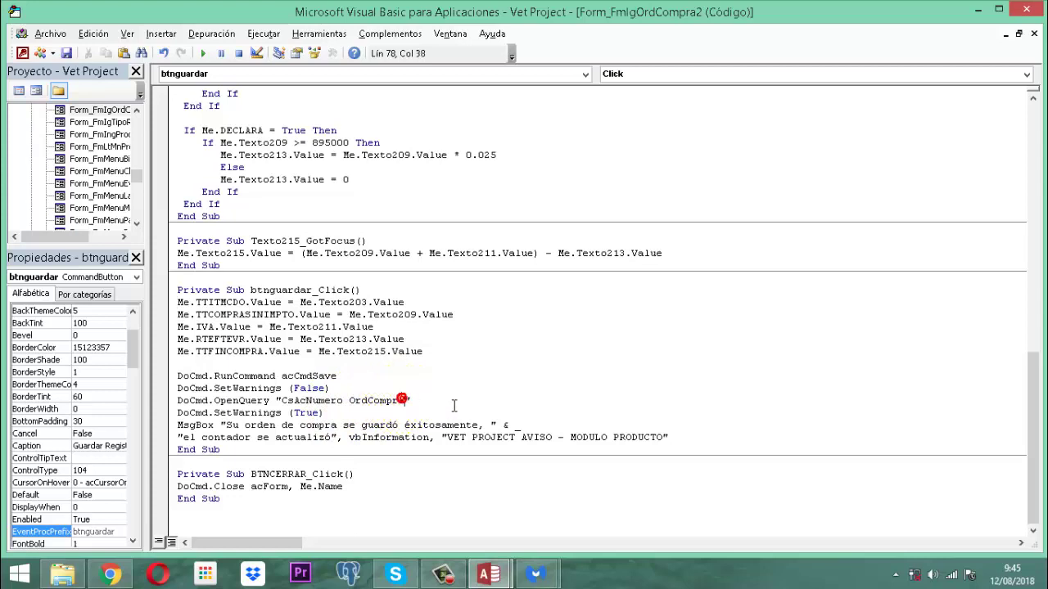
type("2")
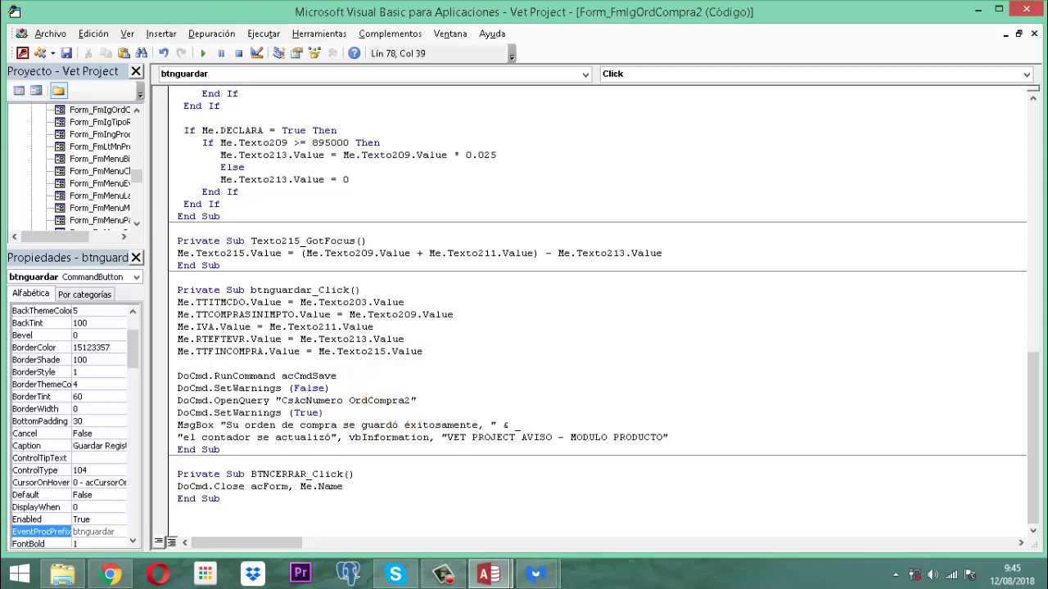
left_click(67, 53)
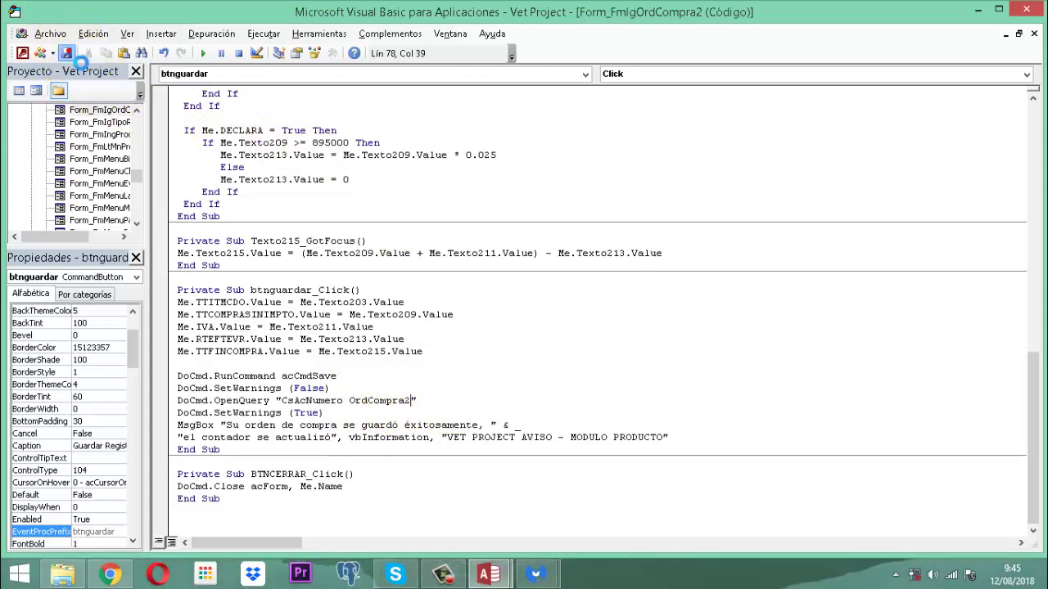
left_click(1035, 13)
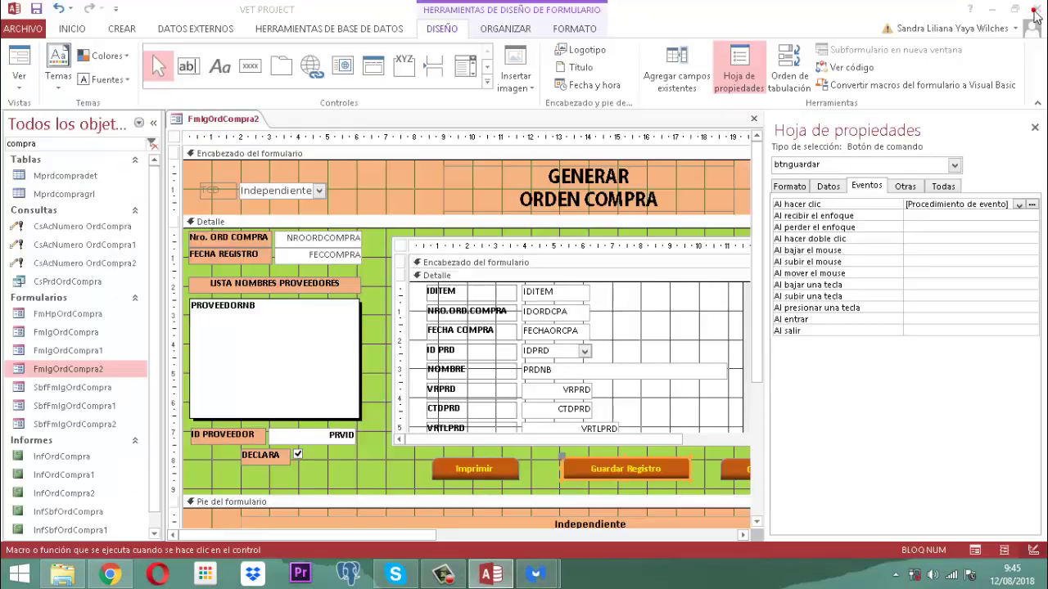
left_click(1034, 128)
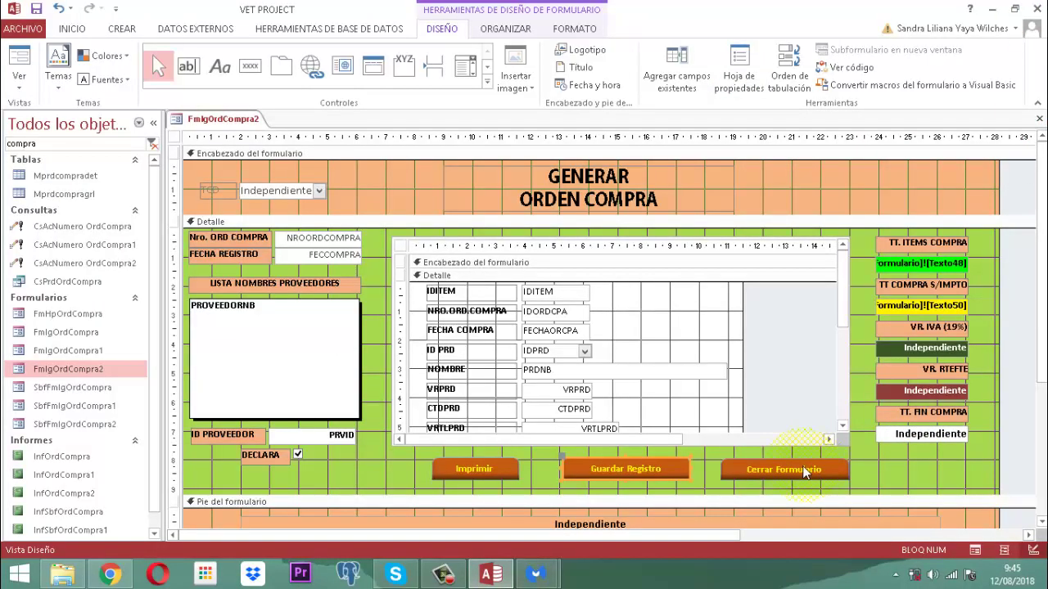
- In the Imprimir button's click macro, set the report to InfOrdCompra2 and the form in the WHERE condition to FmIgOrdCompra2
left_click(487, 477)
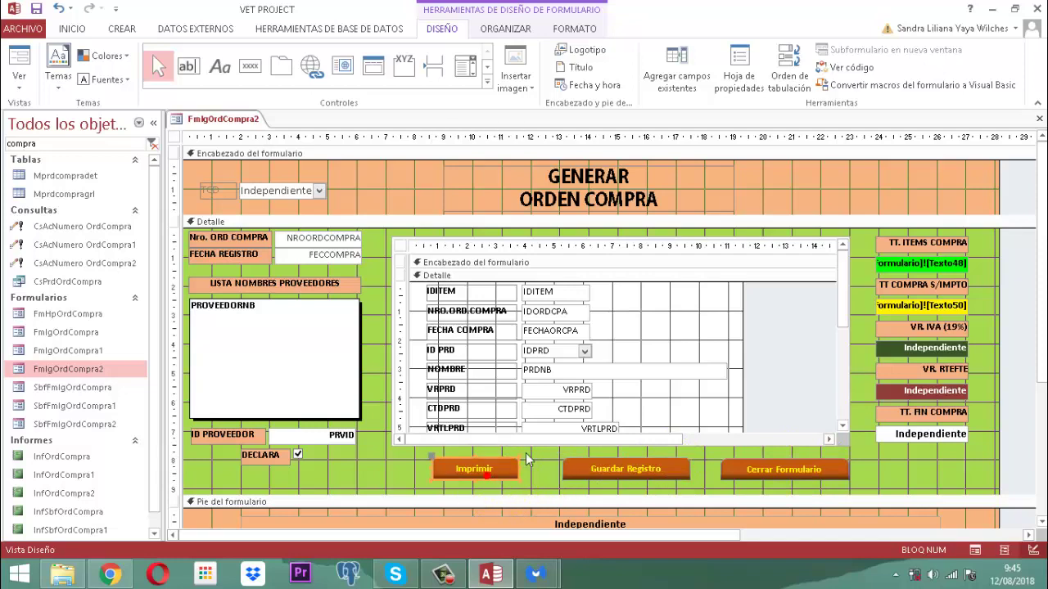
left_click(724, 64)
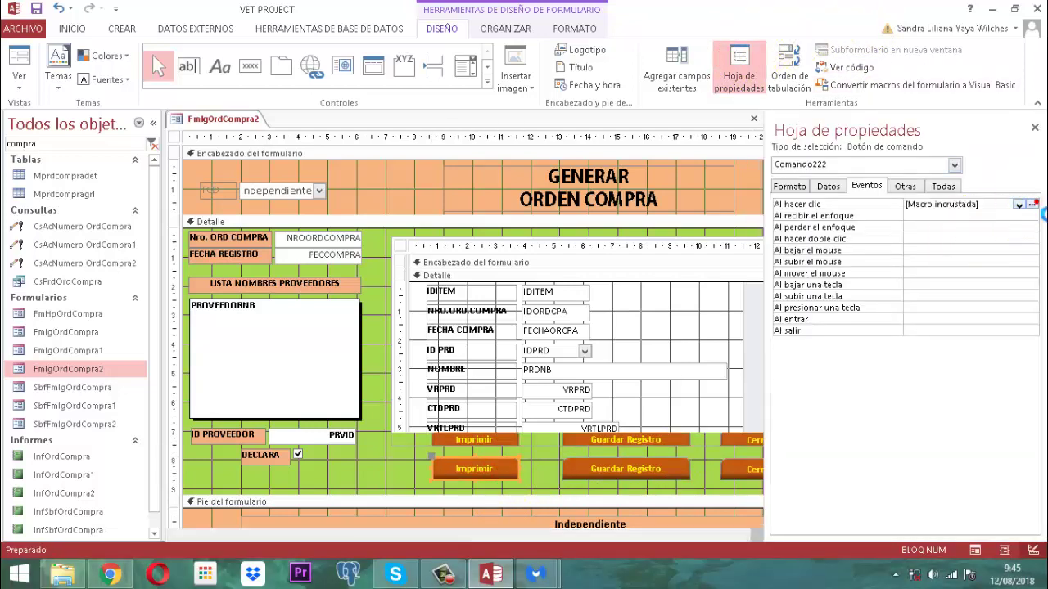
left_click(1033, 204)
left_click(174, 164)
left_click(169, 162)
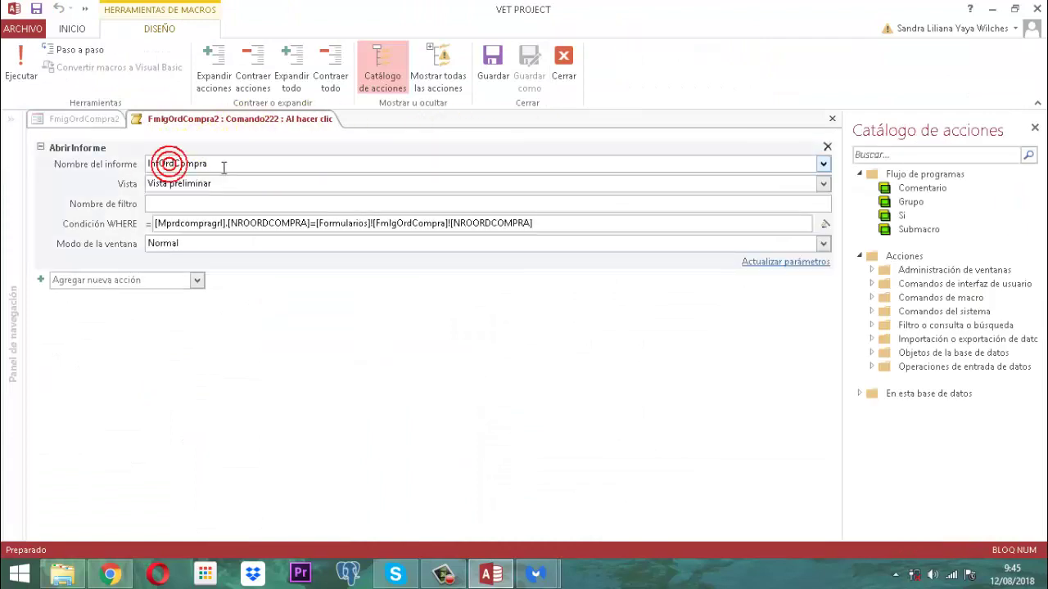
left_click(216, 163)
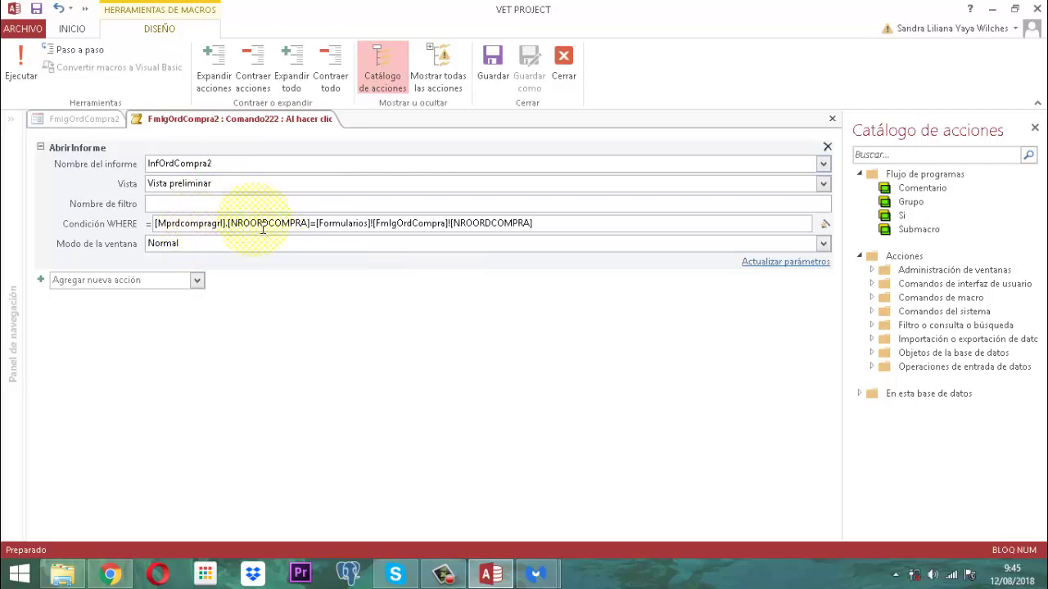
left_click(440, 221)
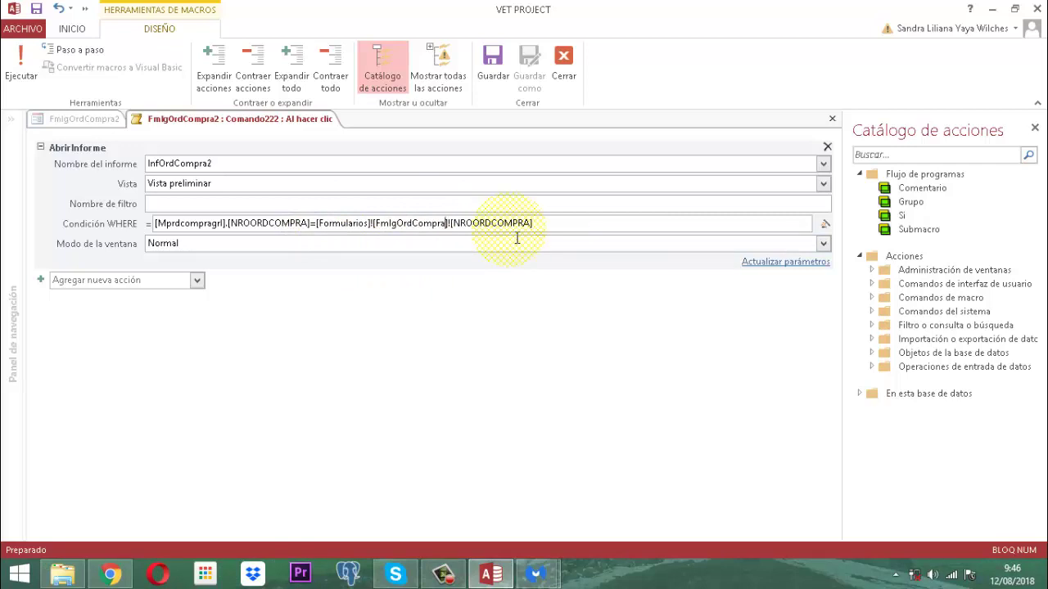
type("2")
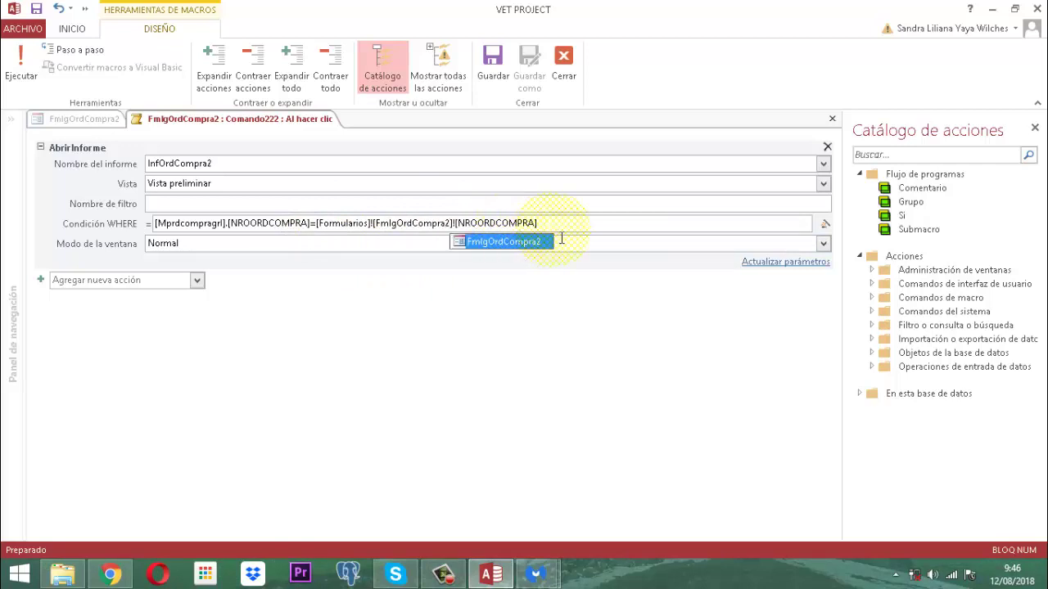
- Close the Imprimir button's click macro, saving its changes to the event property, and hide the property sheet
left_click(573, 81)
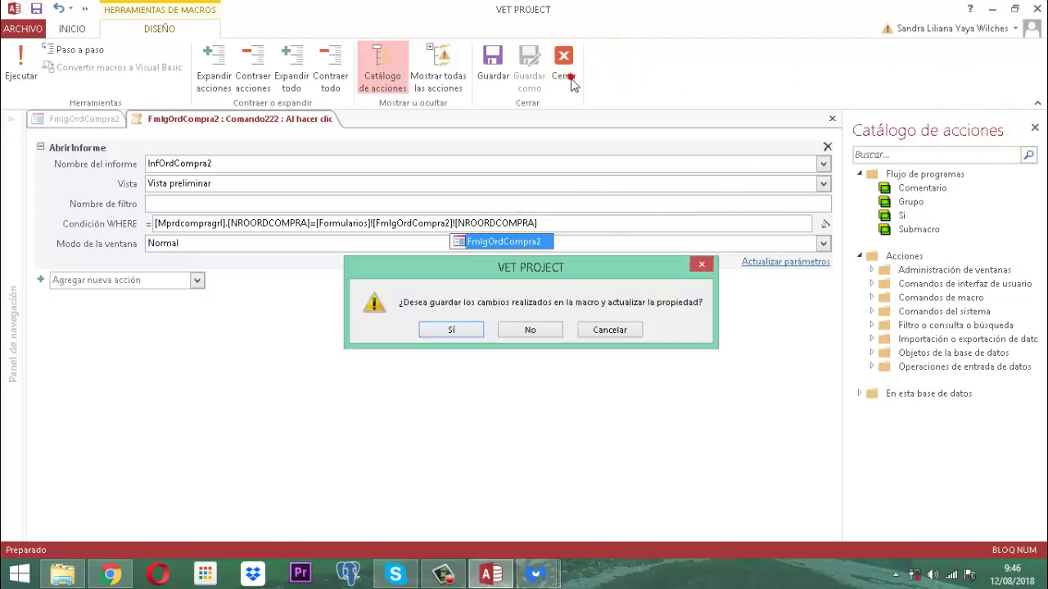
left_click(466, 328)
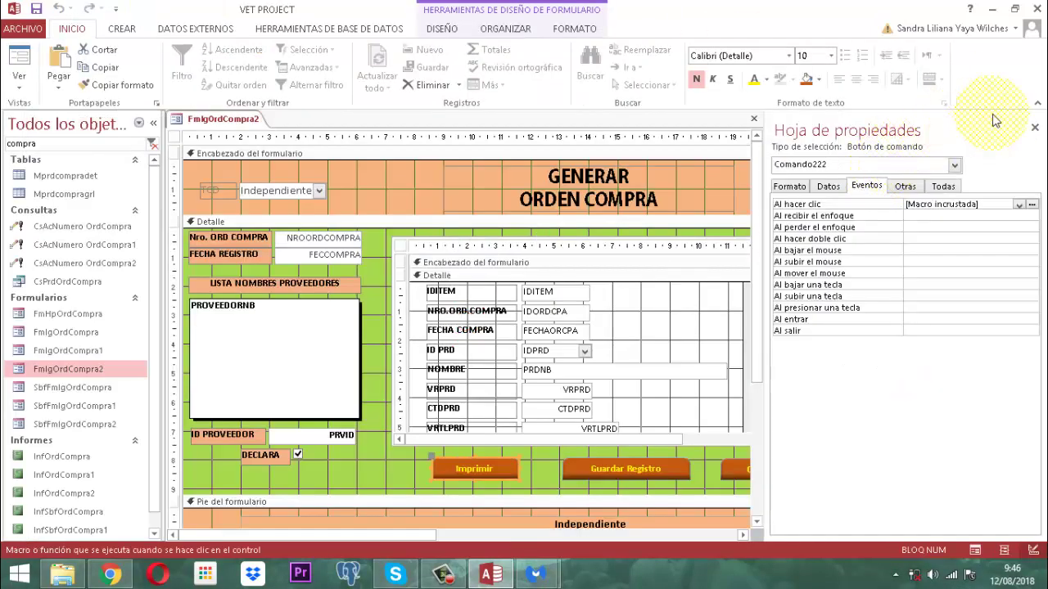
left_click(1035, 126)
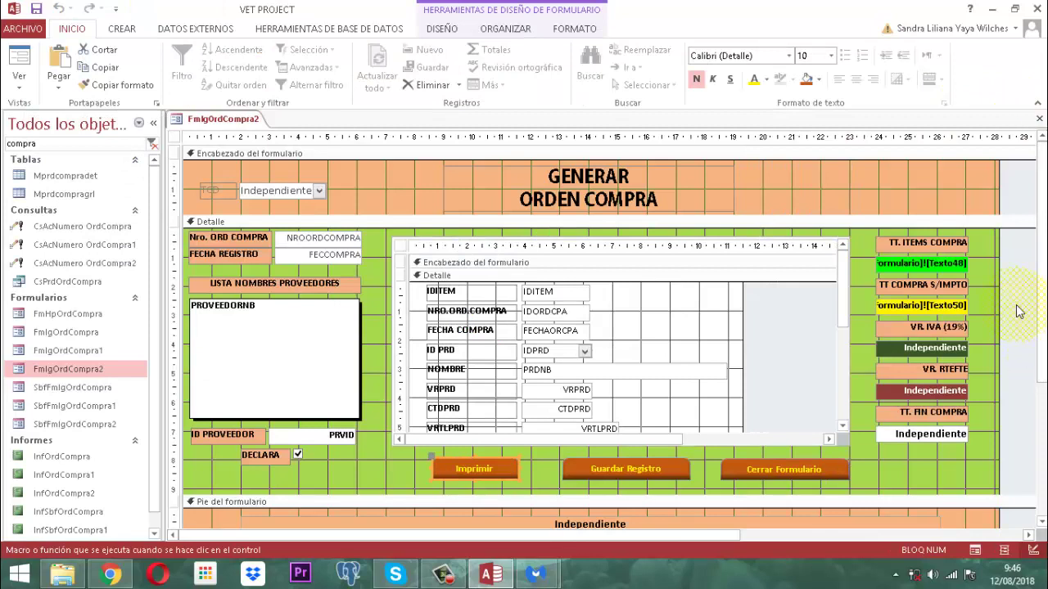
- Review the code of the form's load event procedure, and return to the form design
left_click(1020, 278)
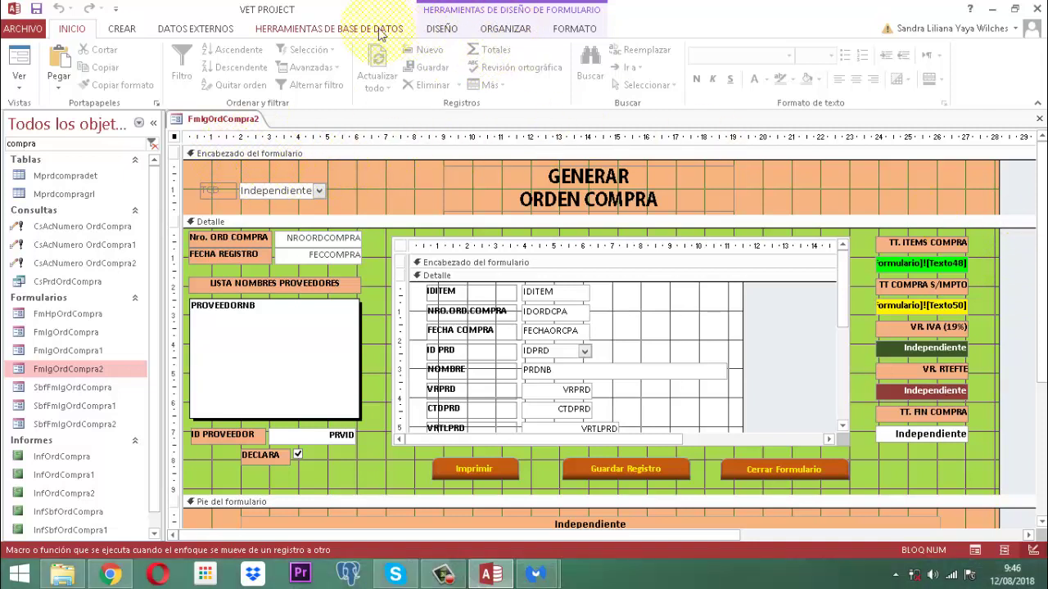
left_click(174, 136)
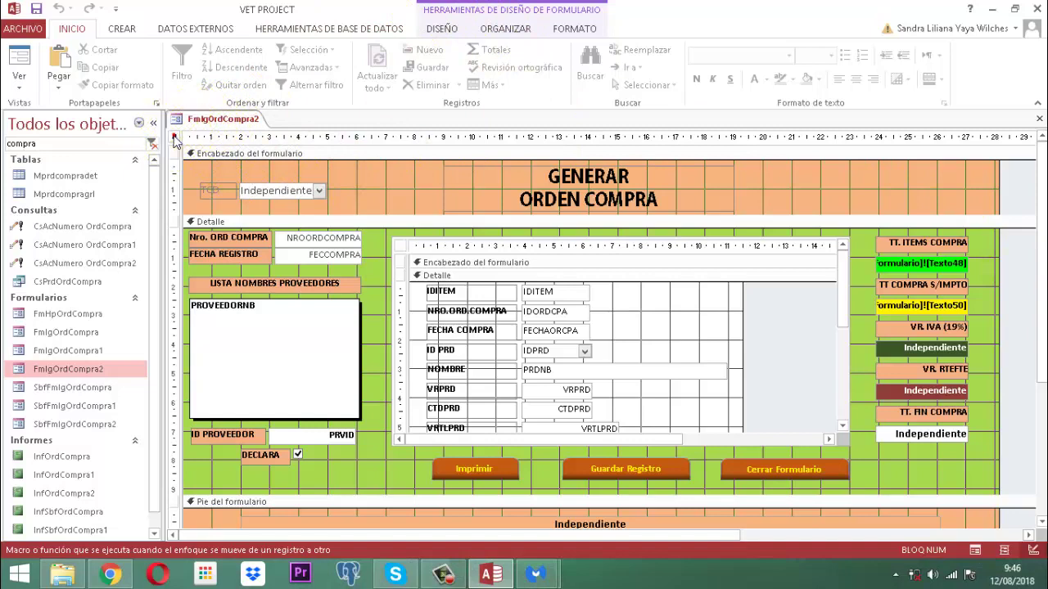
left_click(442, 28)
left_click(740, 69)
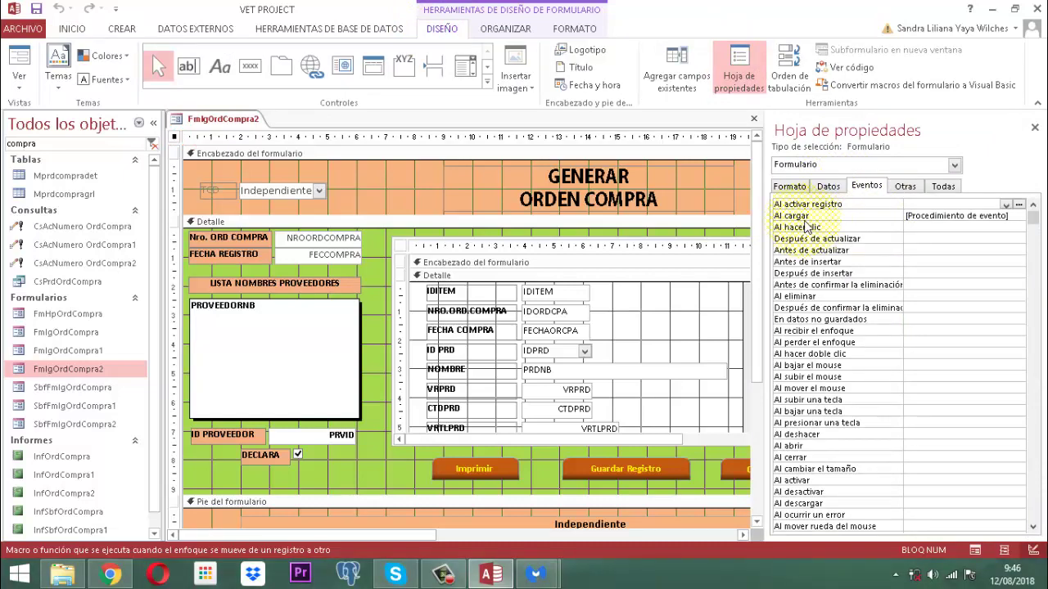
left_click(1006, 215)
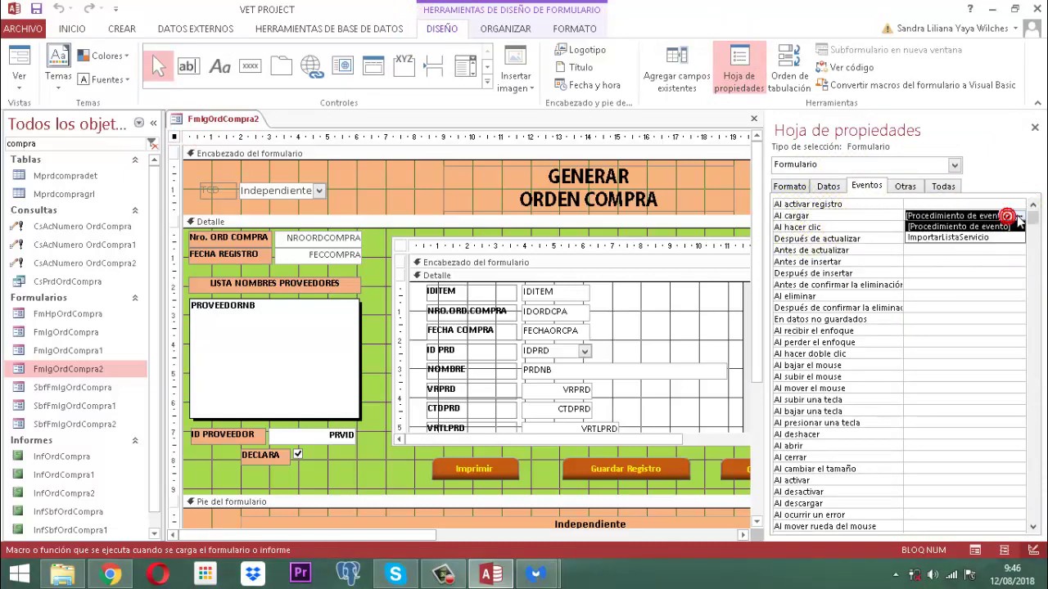
left_click(1019, 216)
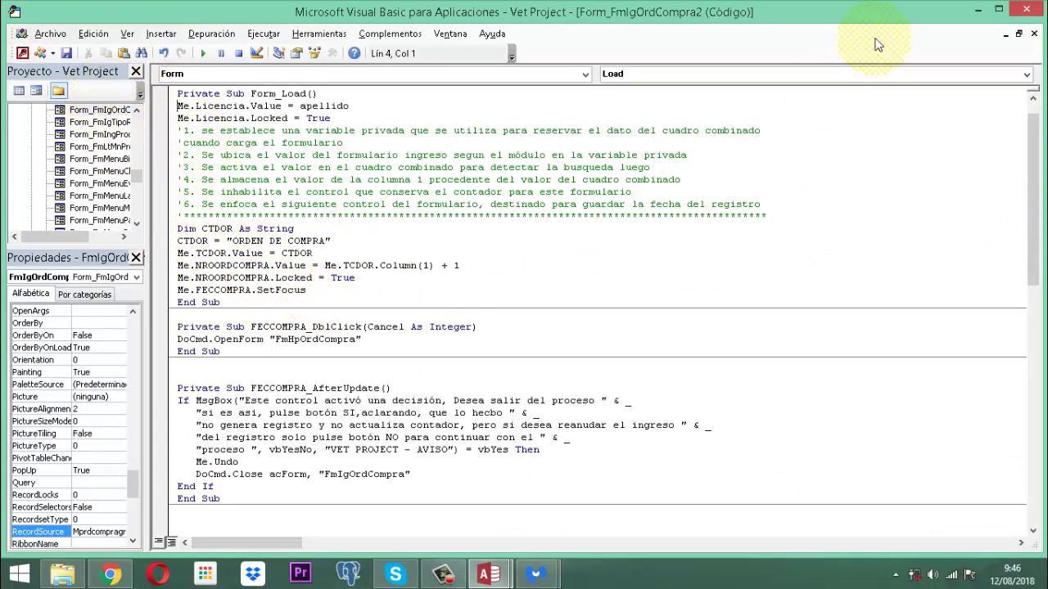
left_click(1026, 9)
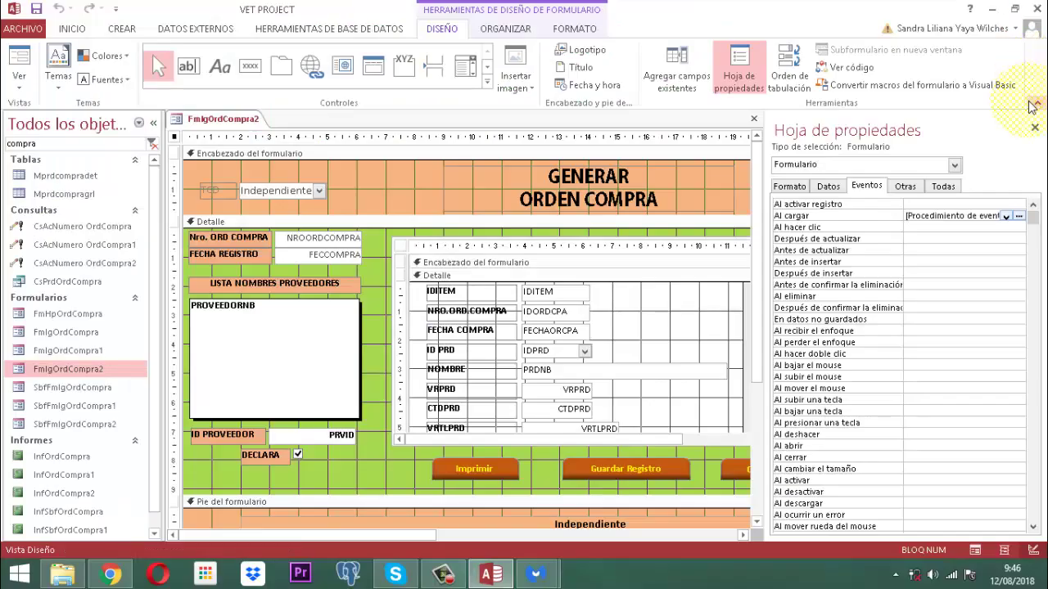
left_click(1035, 128)
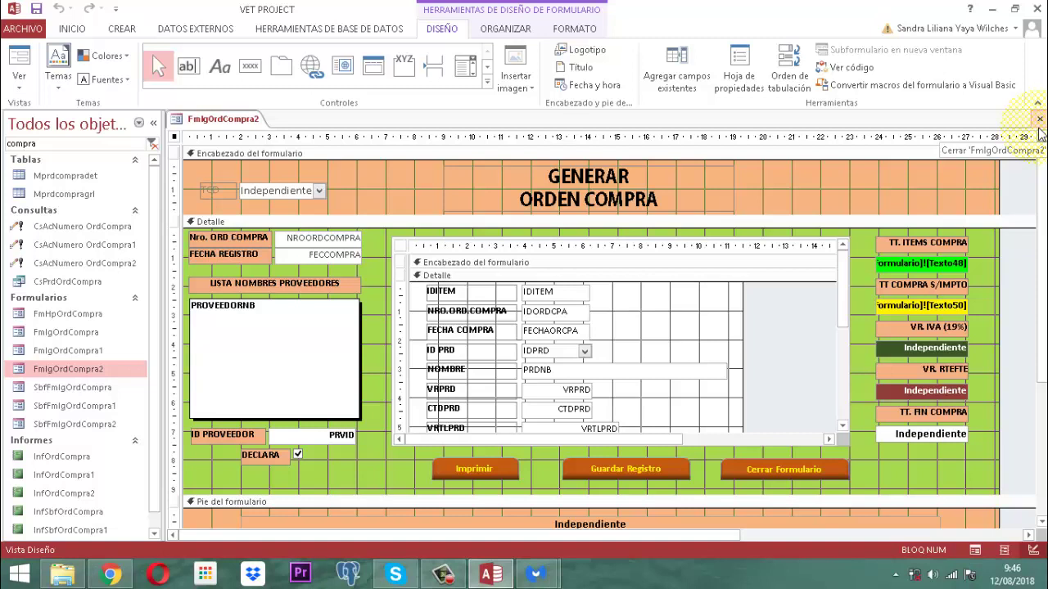
- Save and close the form FmIgOrdCompra2
right_click(226, 120)
left_click(226, 120)
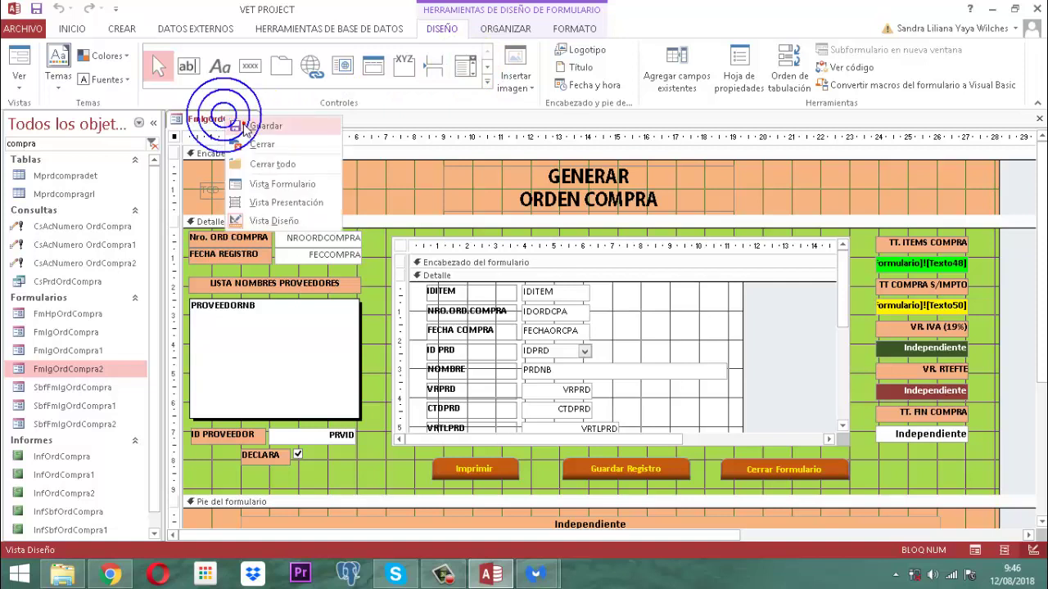
right_click(243, 123)
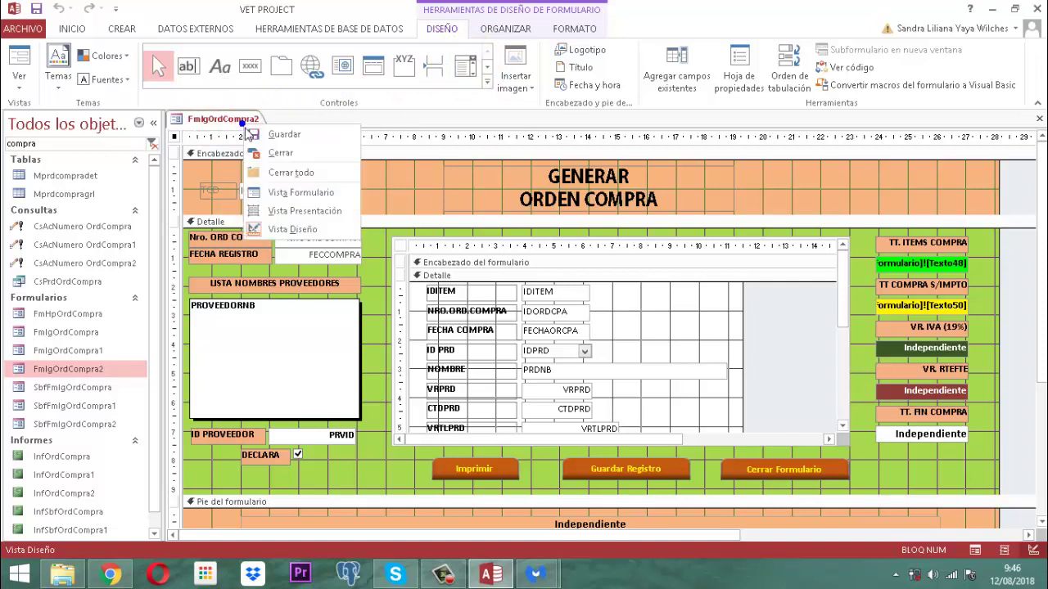
left_click(278, 154)
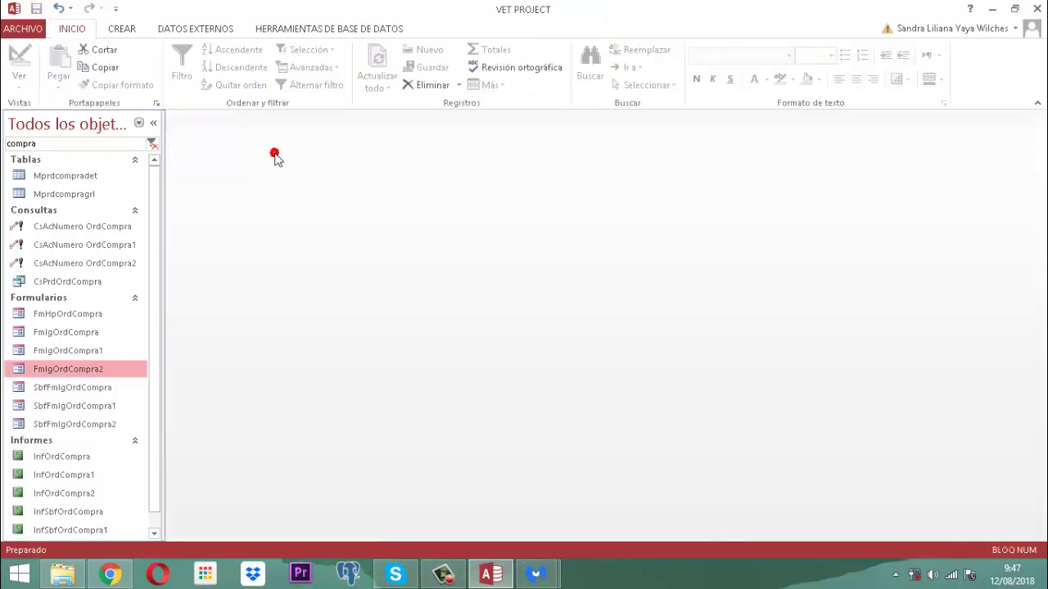
- Filter the database objects by "menuprod" and open the form FmMenuProductos in design view
left_click(71, 145)
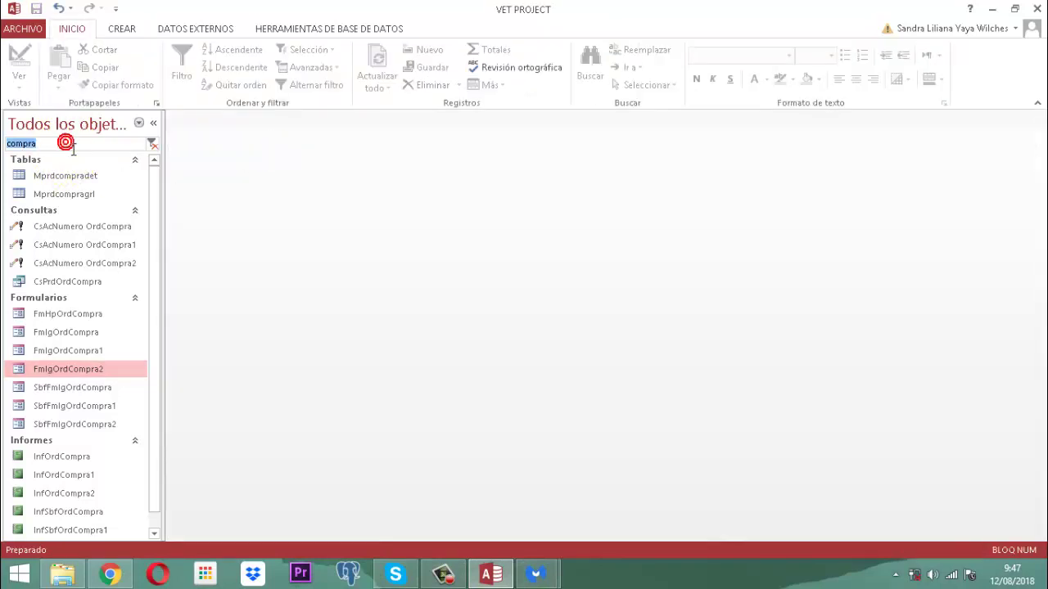
type("menuprod")
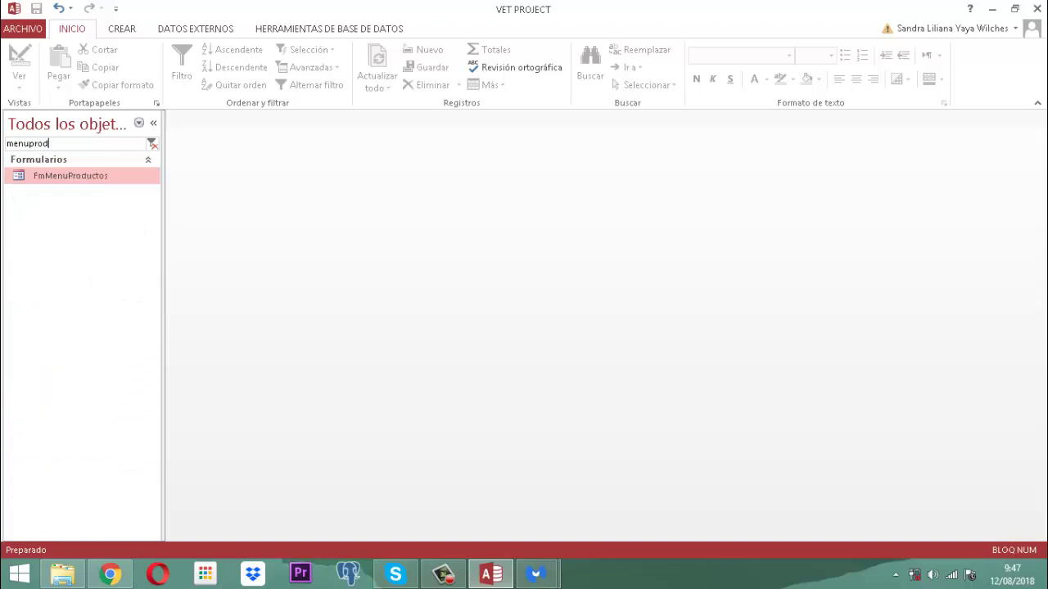
right_click(85, 178)
left_click(133, 228)
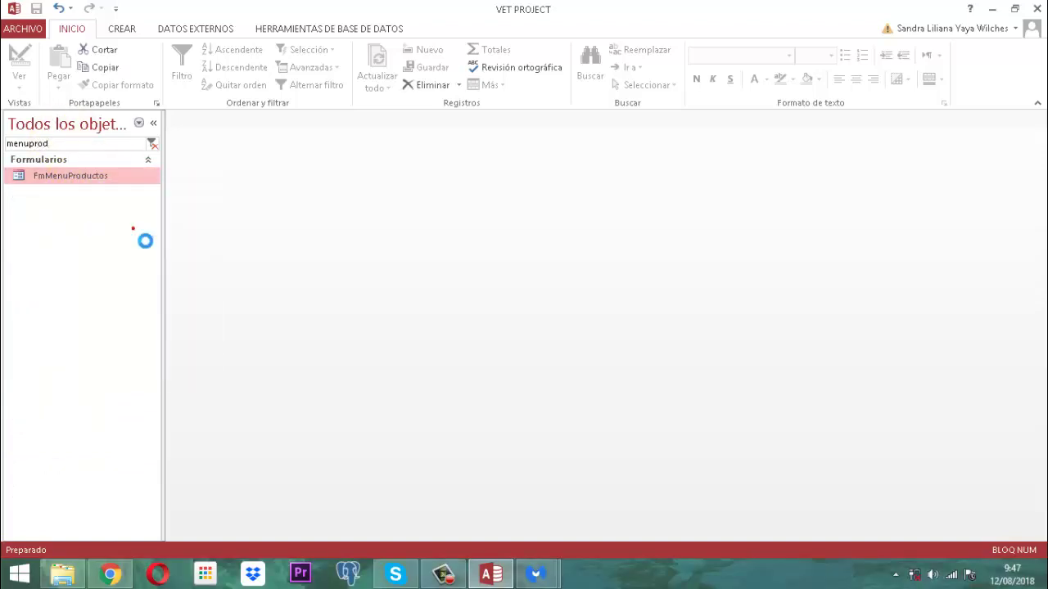
- Create a code-based click event procedure for the COMPRA button in the red pet garment group
left_click(534, 401)
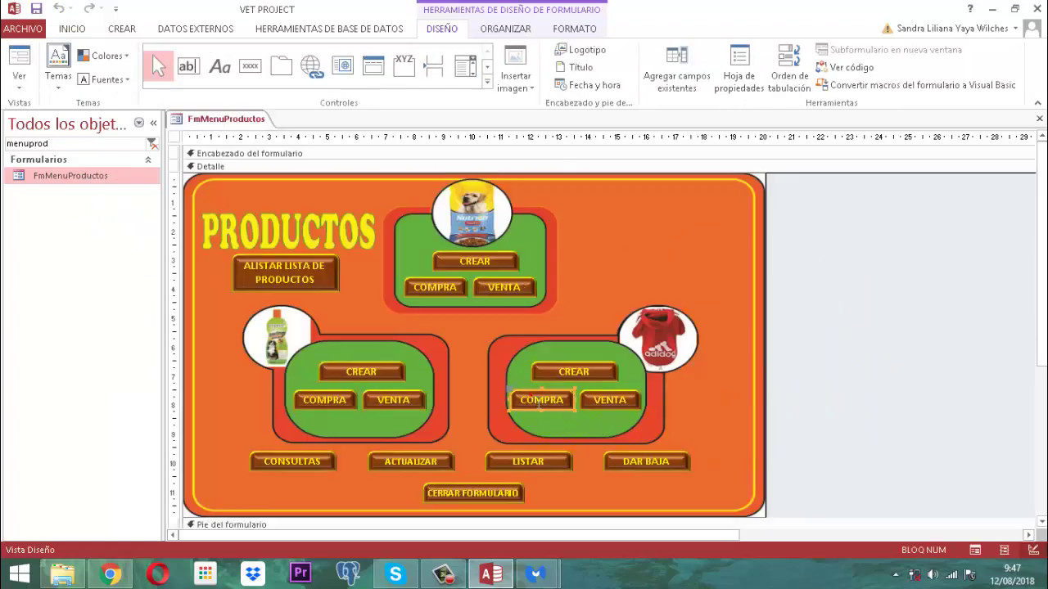
left_click(739, 66)
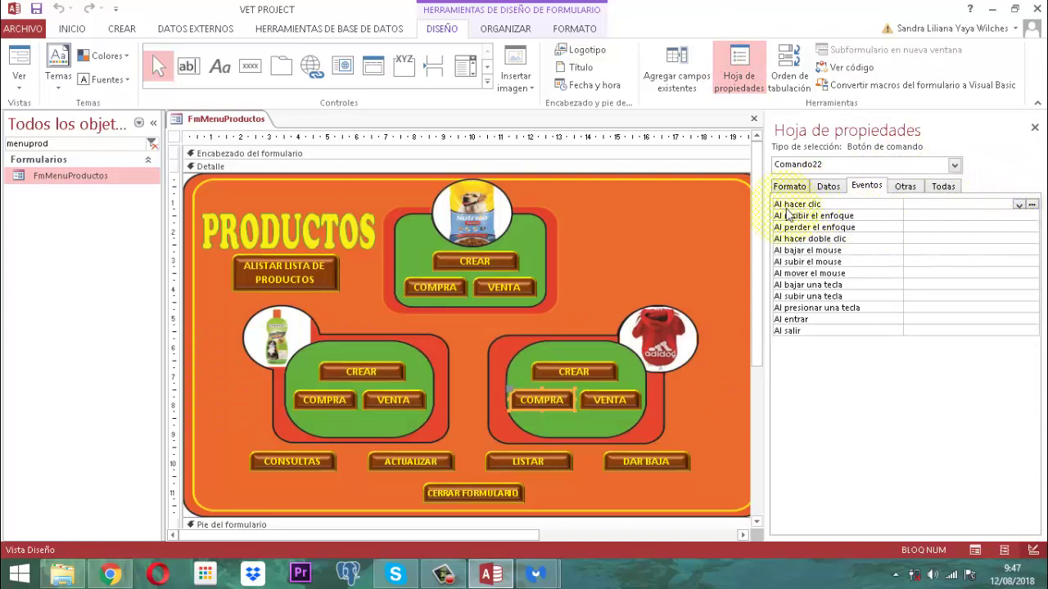
left_click(1032, 204)
left_click(488, 168)
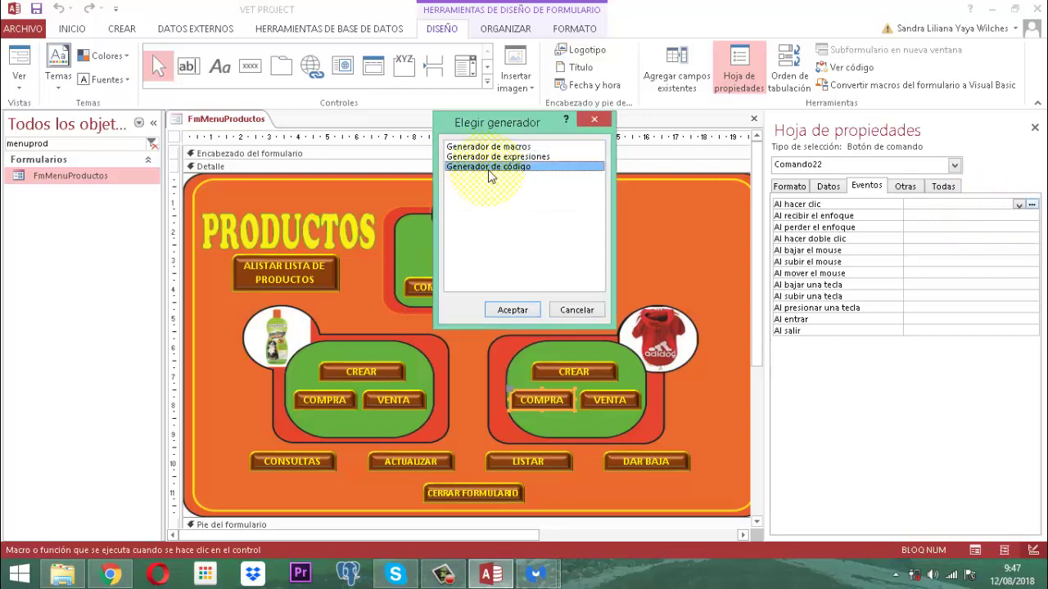
left_click(523, 310)
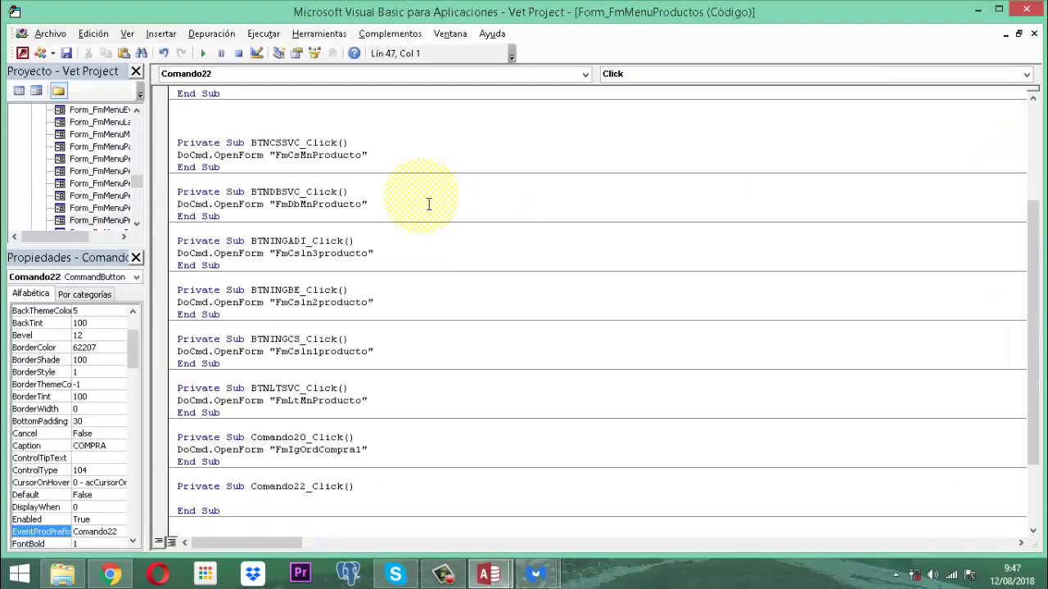
- Make the Comando22_Click procedure run DoCmd.OpenForm "FmIgOrdCompra2", then save the code and close the code editor
scroll(471, 295, "down", 3)
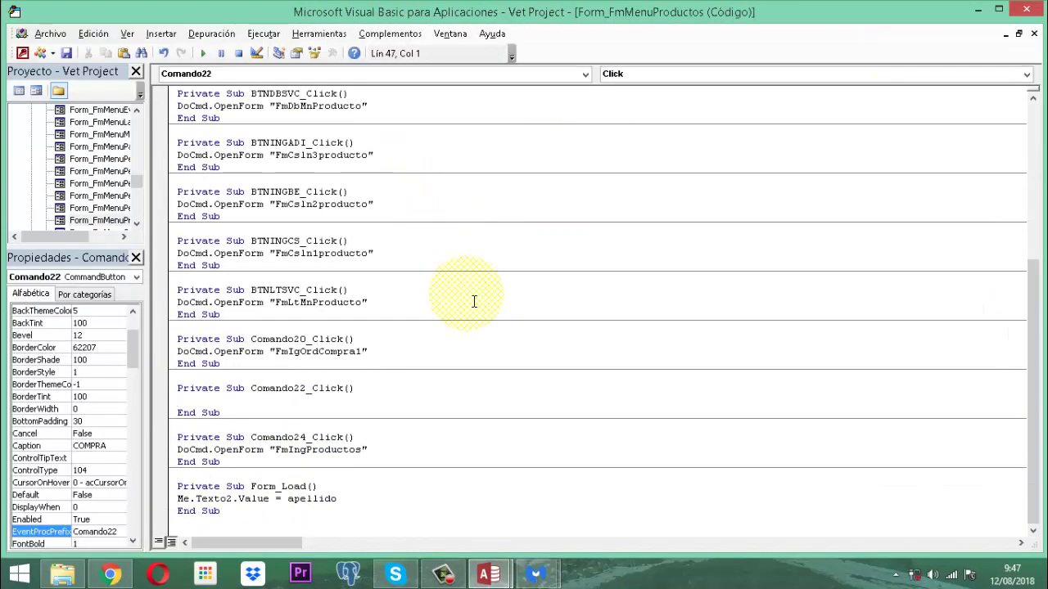
type("DoCmd.OpenForm \"FmIgOrdCompra\"")
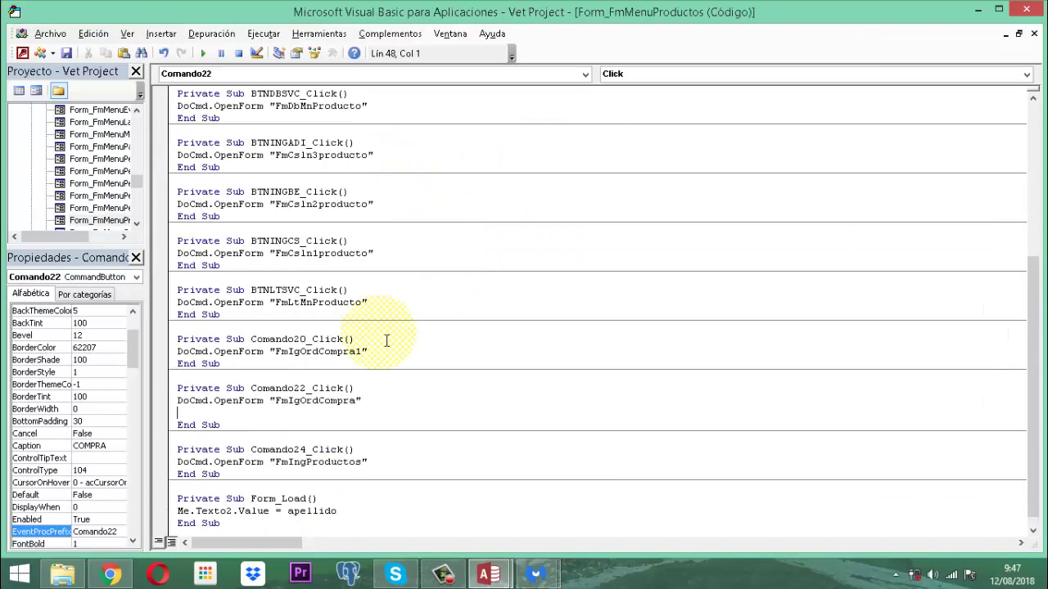
key("Return")
left_click(382, 400)
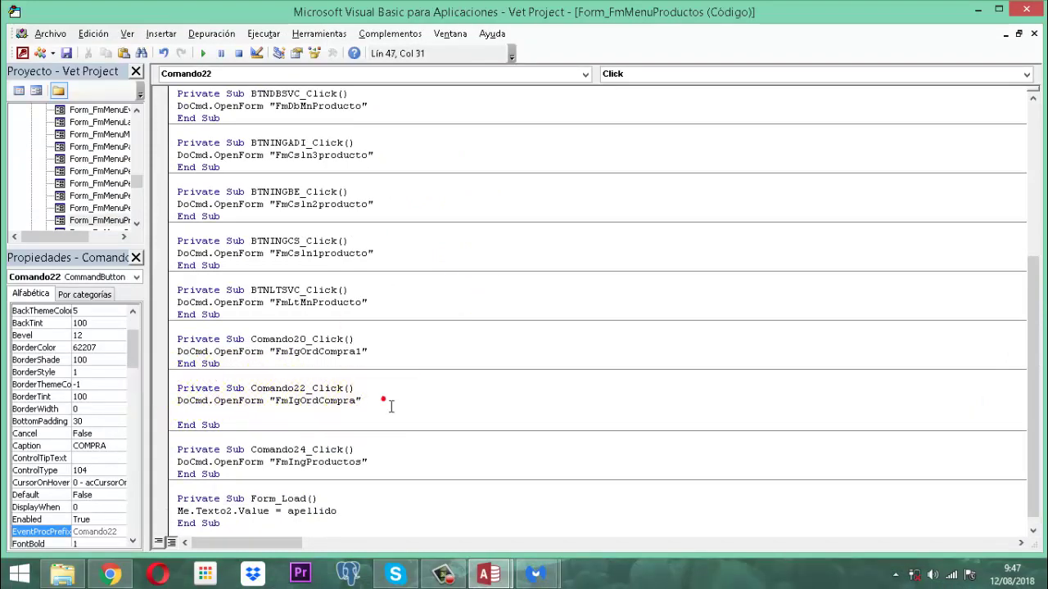
key("Delete")
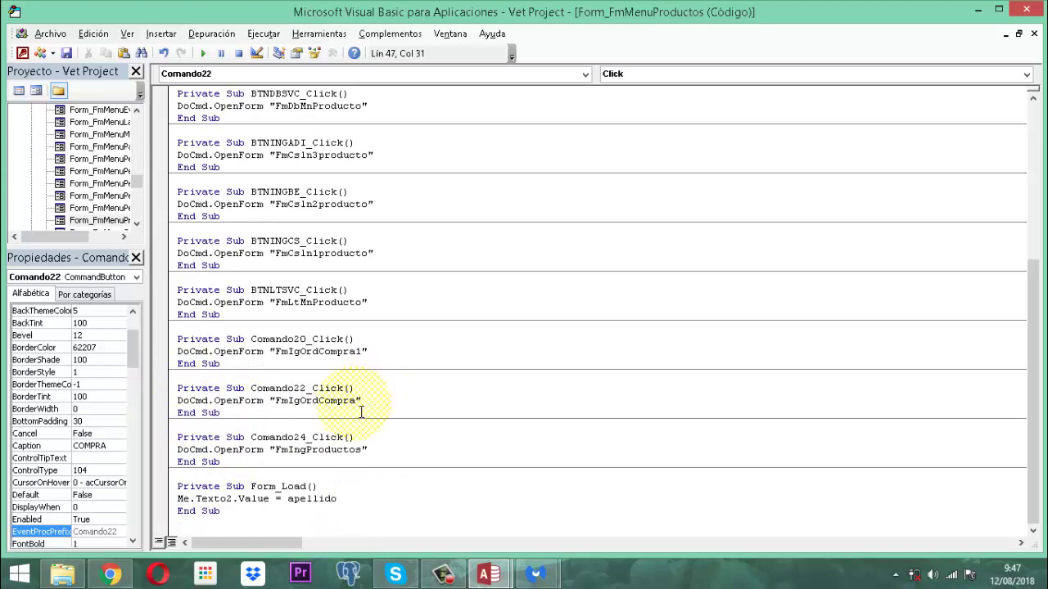
key("Left")
type("2")
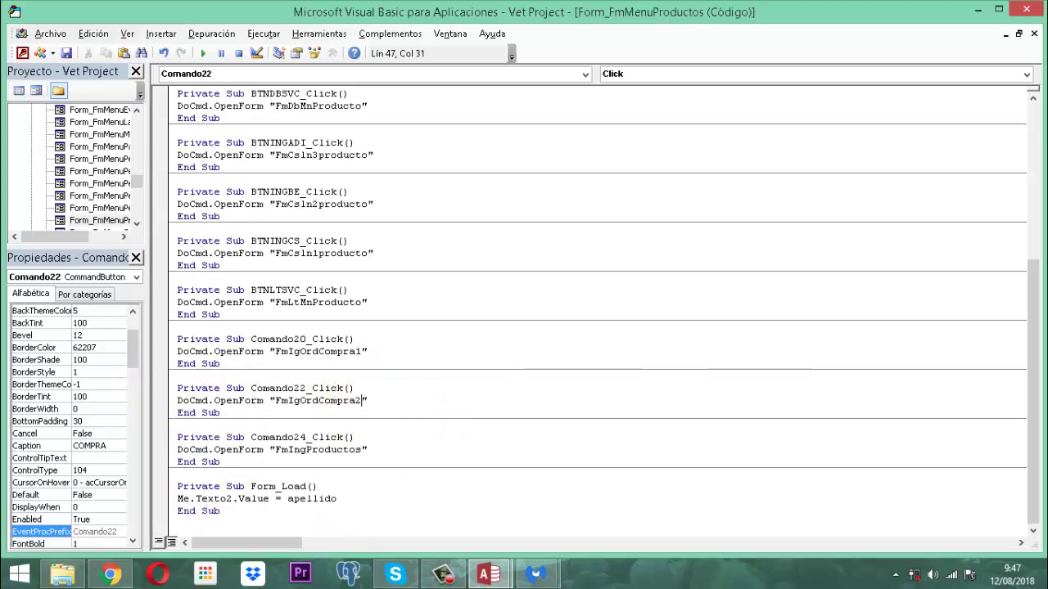
left_click(68, 53)
left_click(1036, 12)
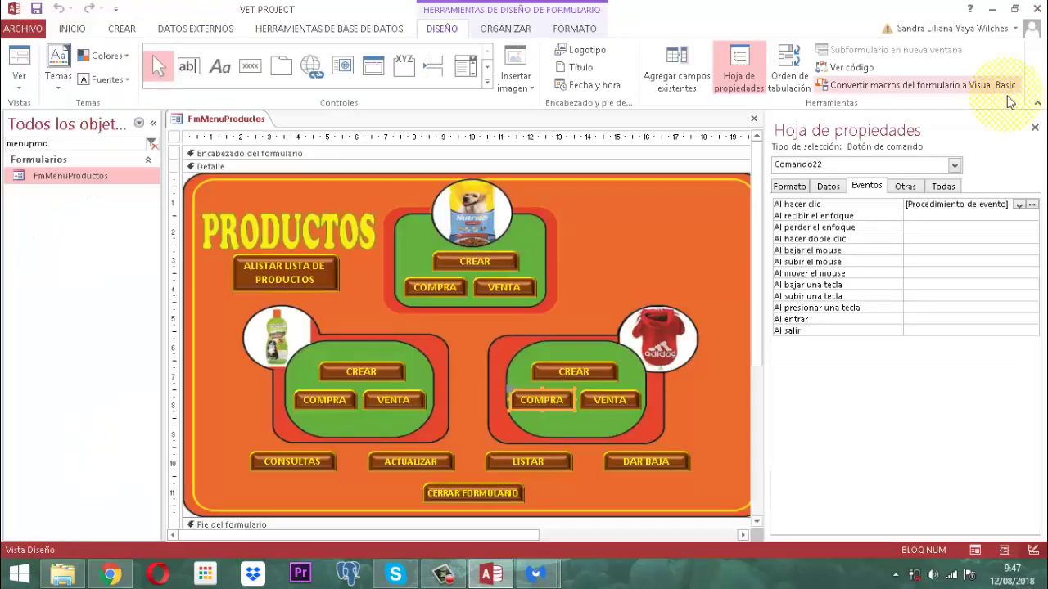
- Hide the property sheet, then save and close the form FmMenuProductos
left_click(1034, 128)
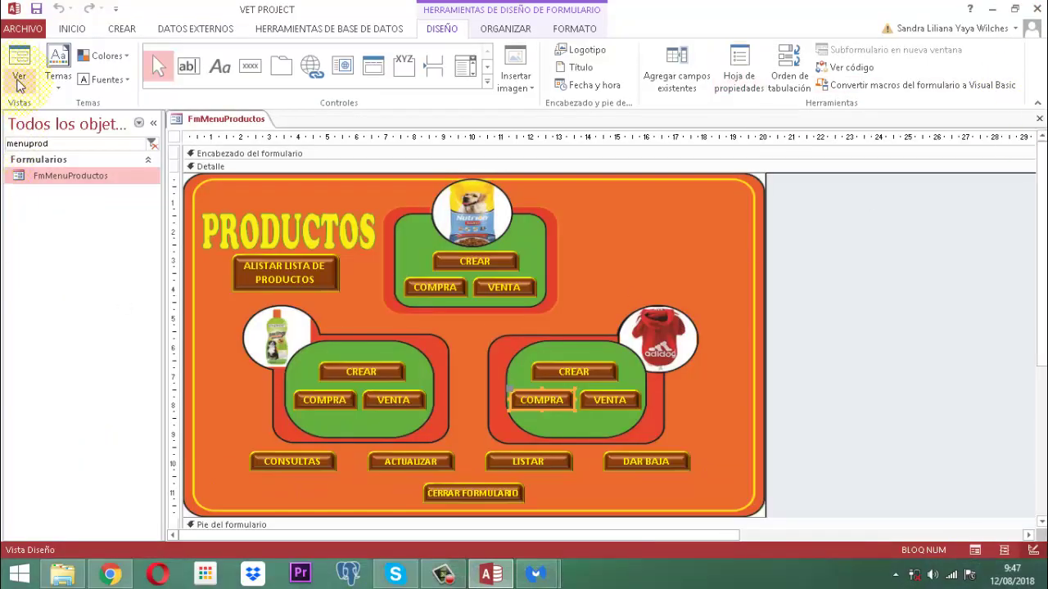
right_click(209, 119)
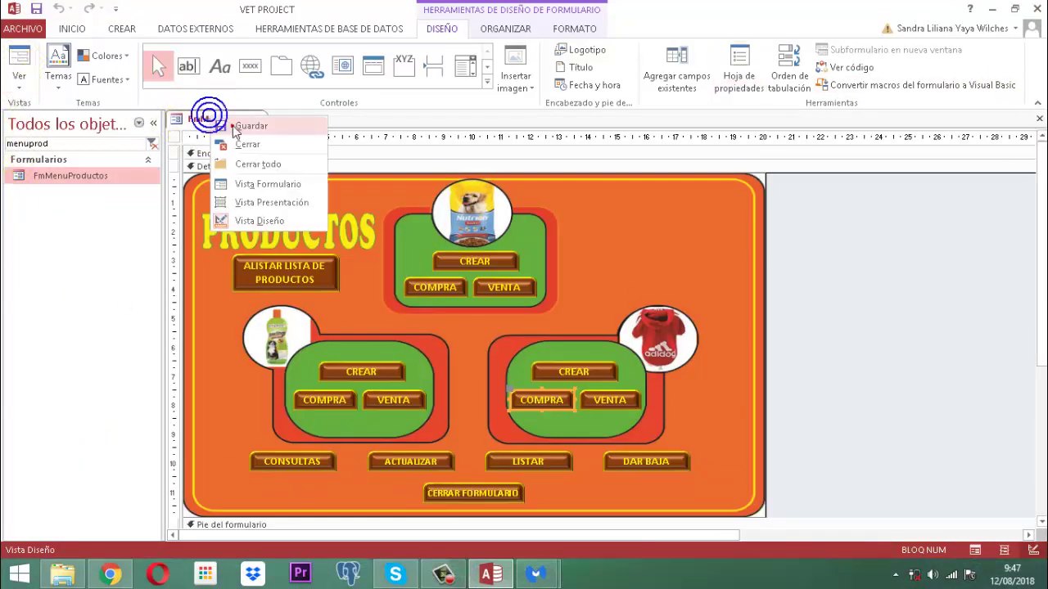
left_click(232, 125)
right_click(234, 117)
left_click(279, 153)
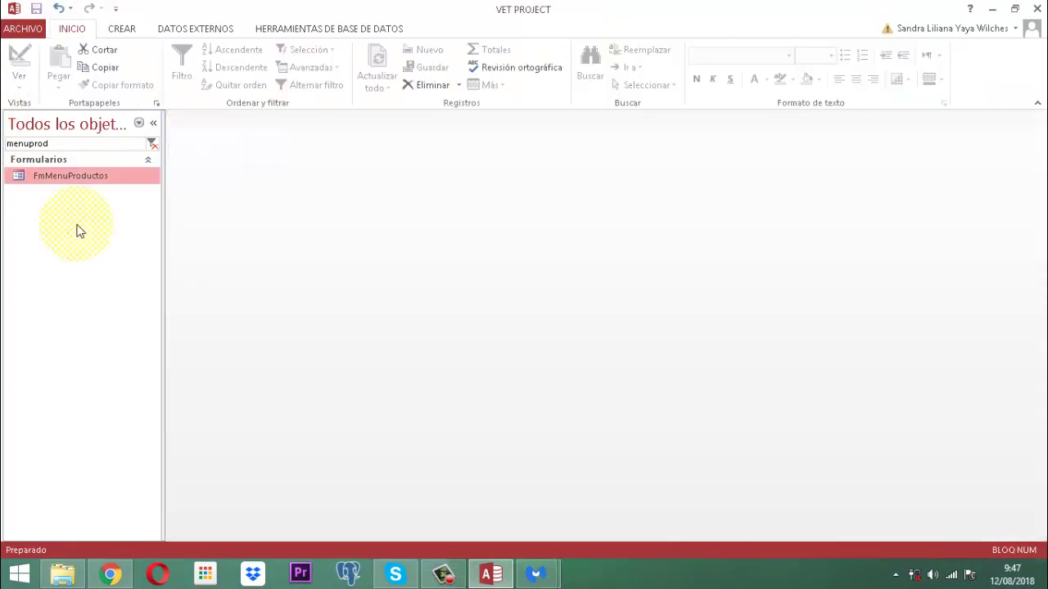
- Filter the database objects by "ord" and open the query CsAcNumero OrdCompra1 in design view
left_click(66, 156)
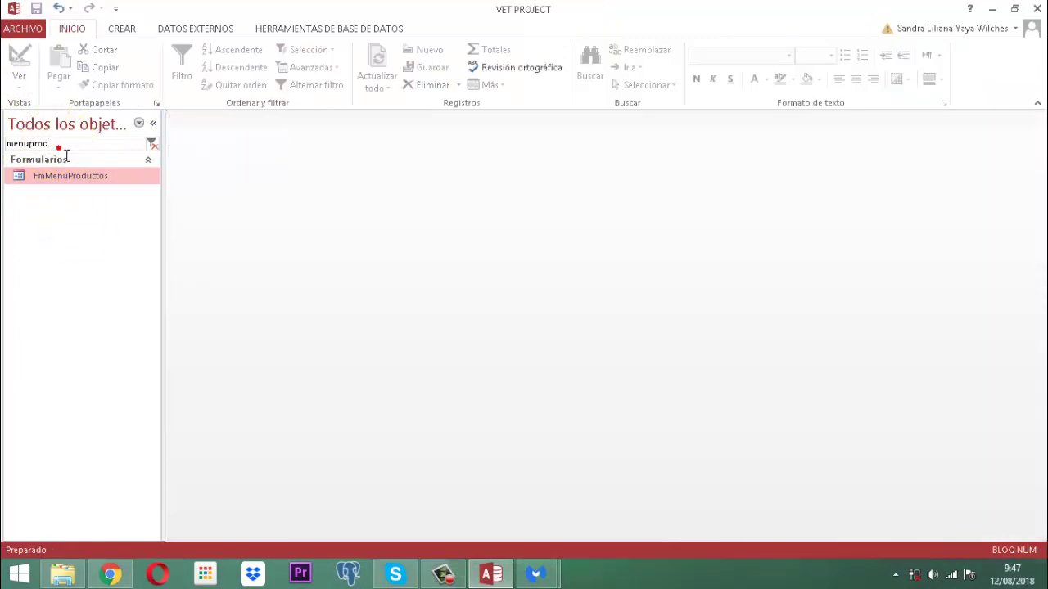
double_click(37, 144)
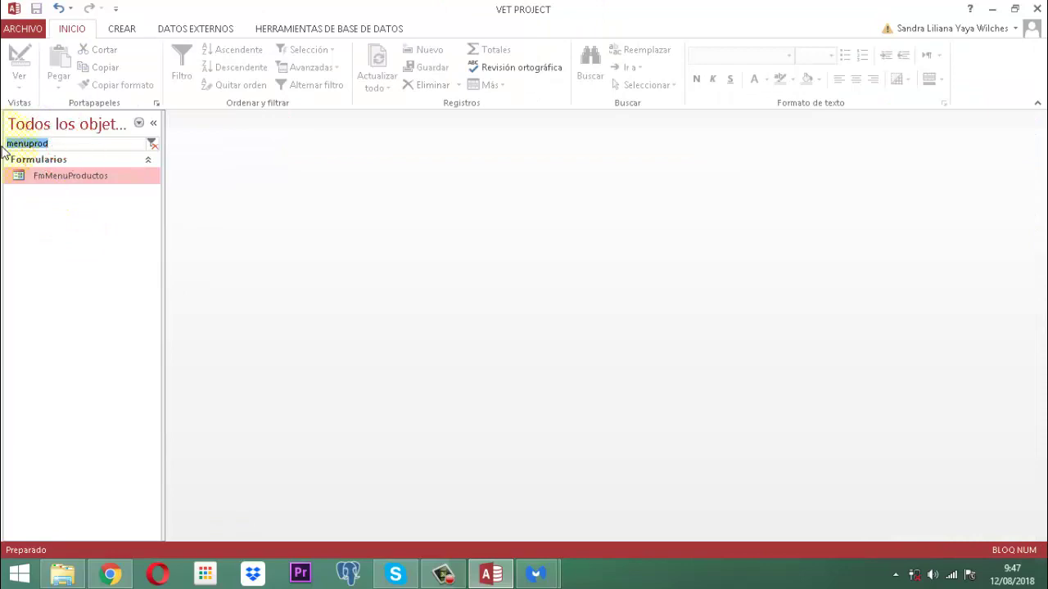
type("ord")
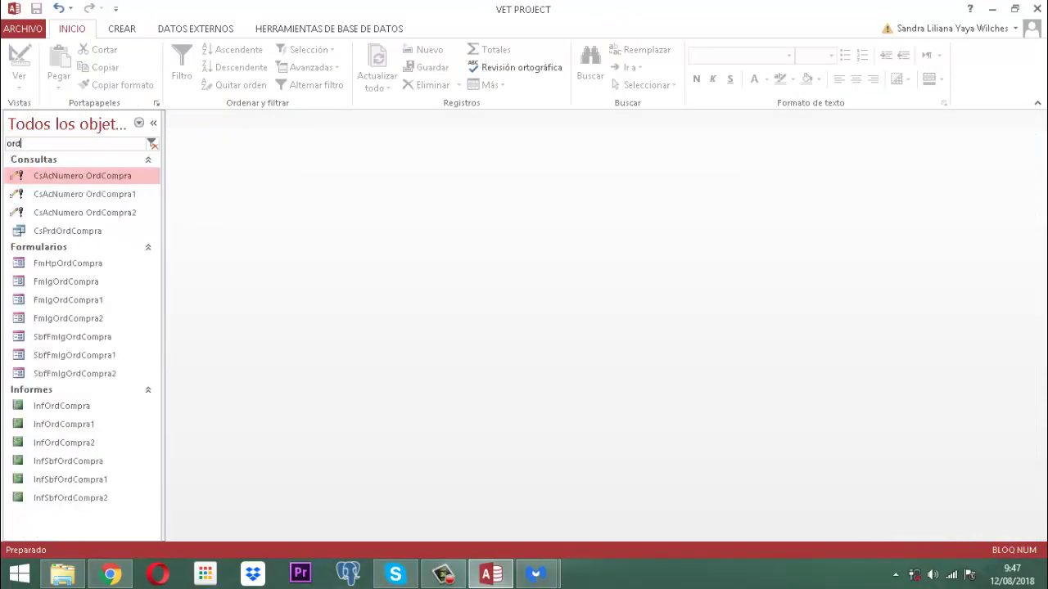
left_click(90, 196)
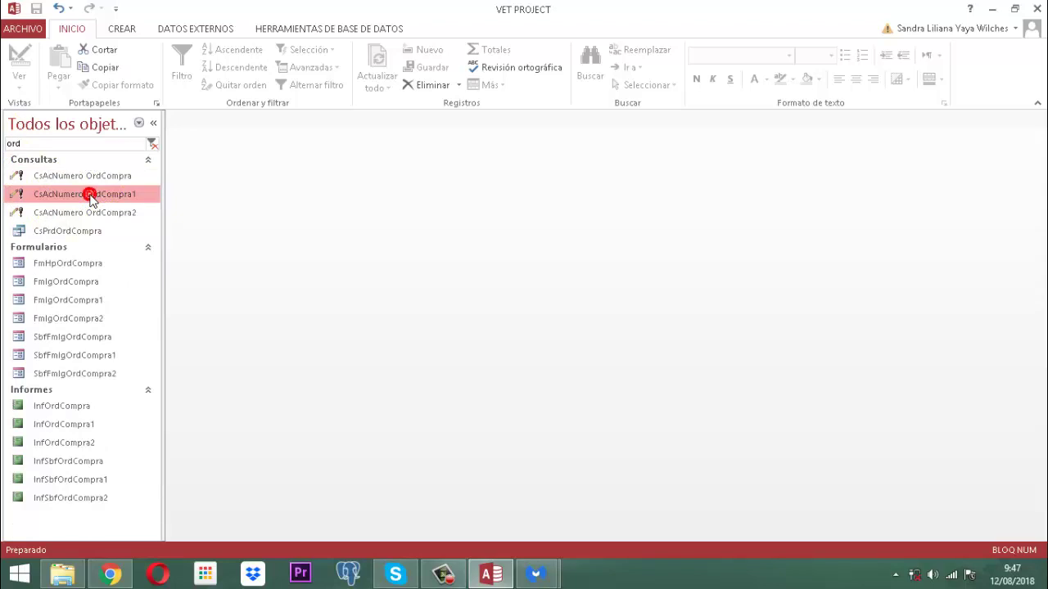
left_click(90, 199)
right_click(92, 201)
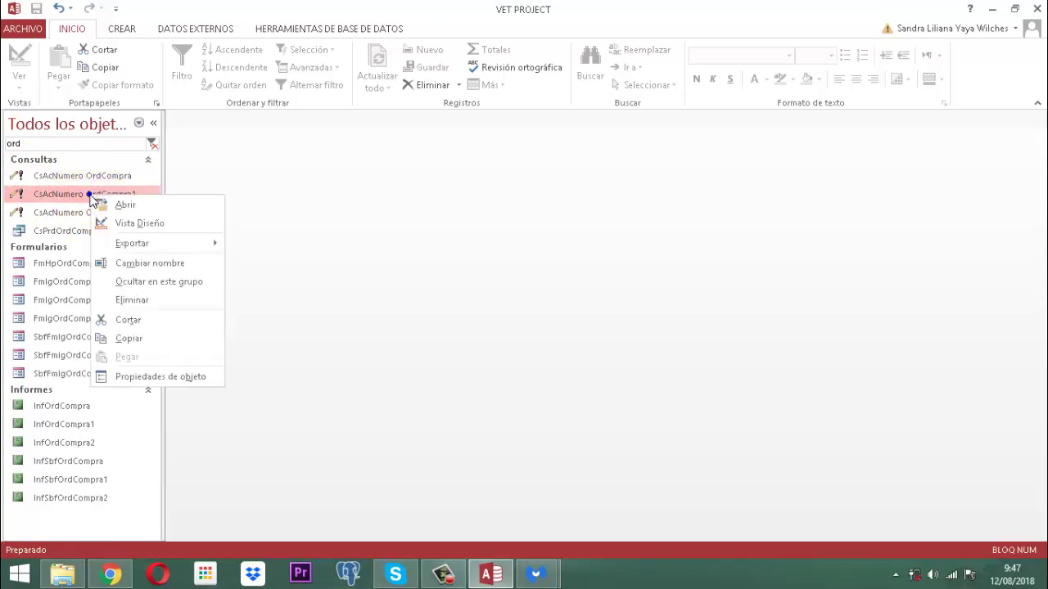
left_click(140, 224)
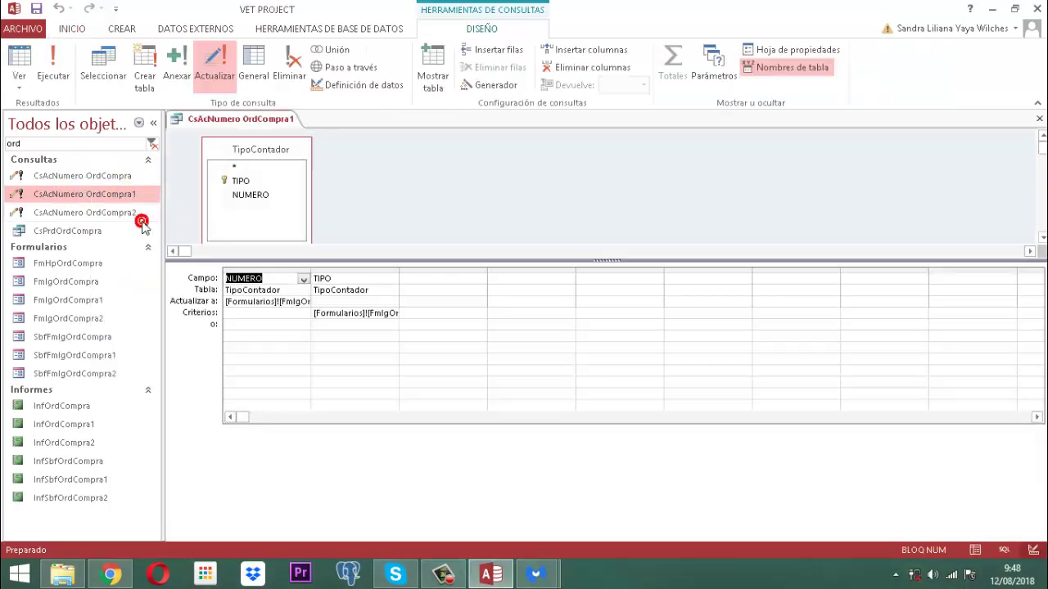
- Widen the NUMERO and TIPO columns and change NUMERO's update expression to [Formularios]![FmIgOrdCompra1]![NROORDCOMPRA]
double_click(312, 272)
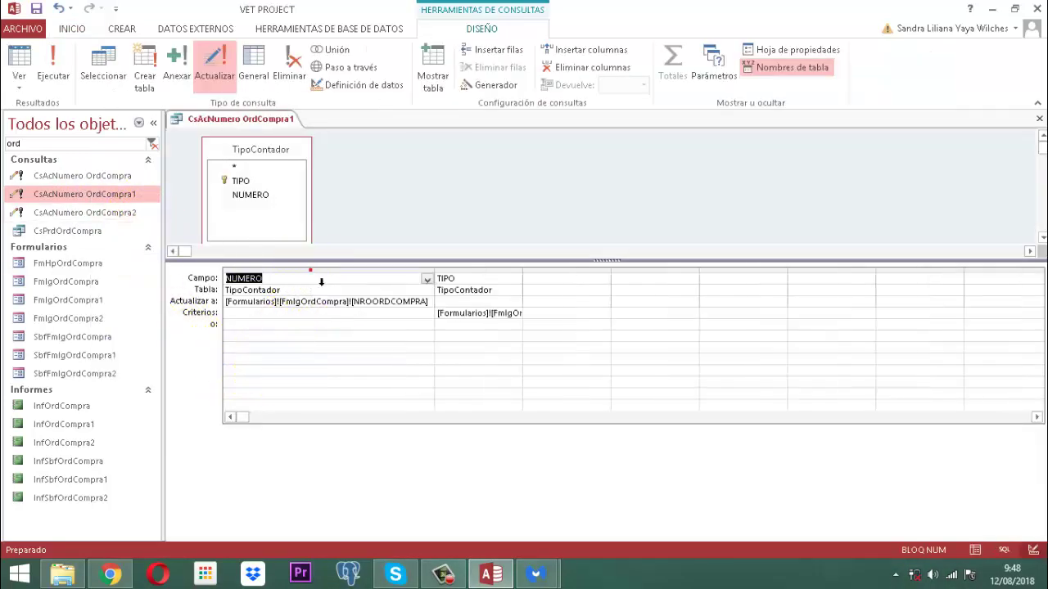
double_click(528, 274)
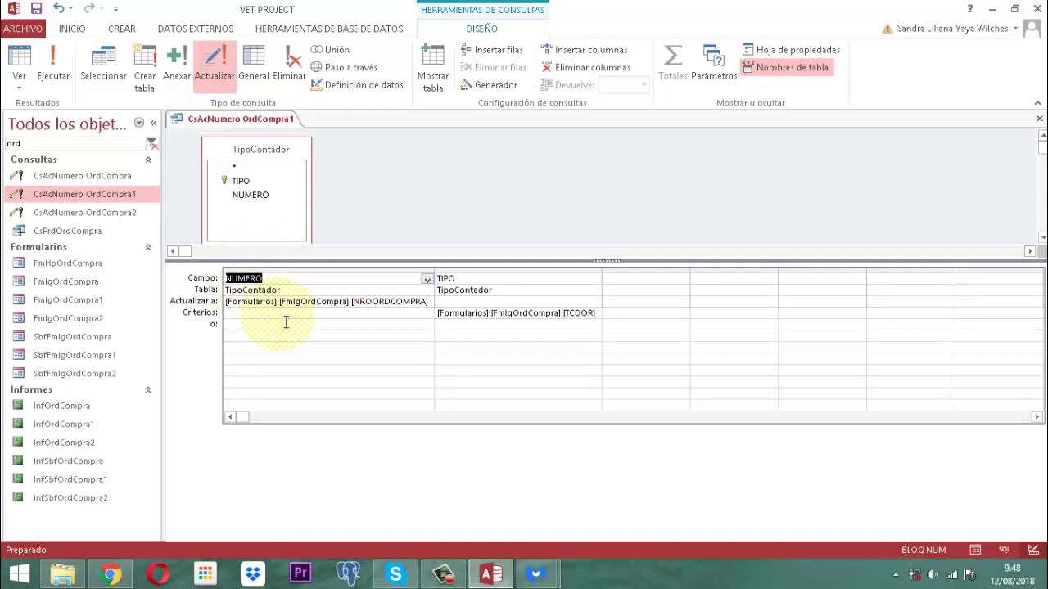
left_click(349, 304)
left_click(343, 301)
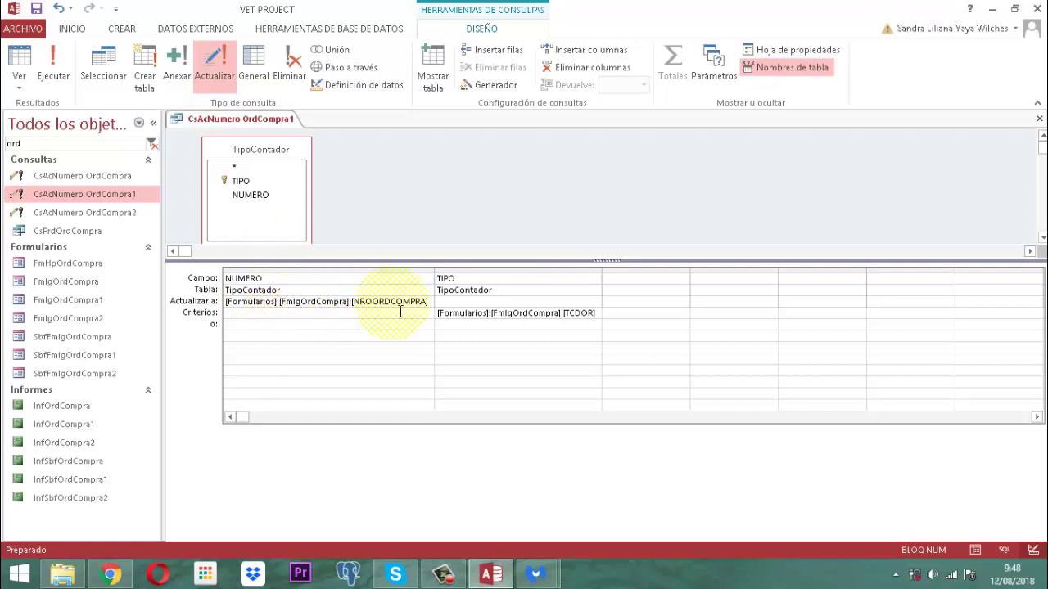
type("1")
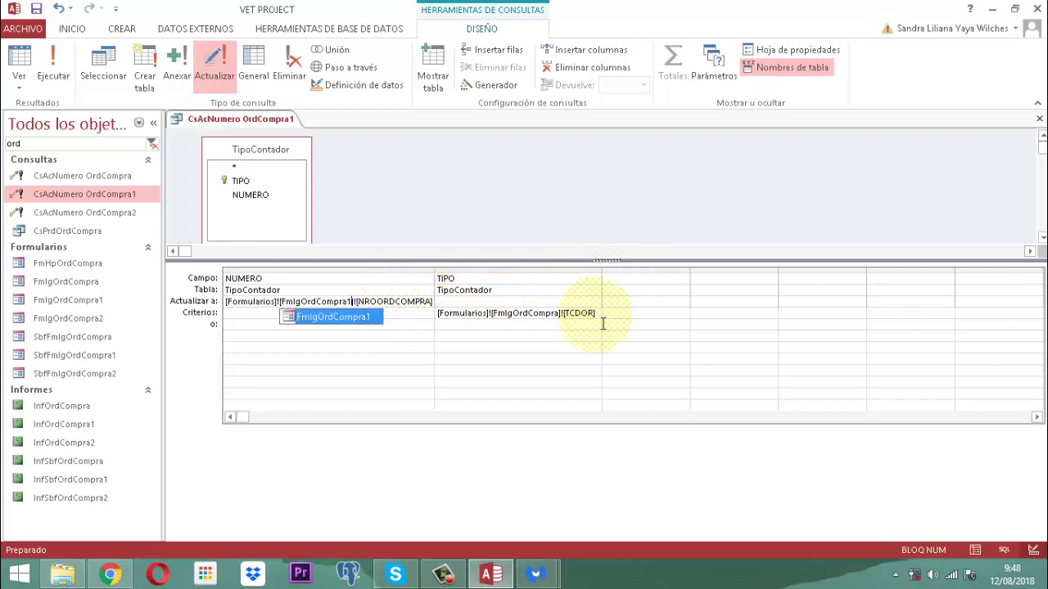
- Change the TIPO criterion to [Formularios]![FmIgOrdCompra1]![TCDOR], then save and close the query CsAcNumero OrdCompra1
left_click(563, 321)
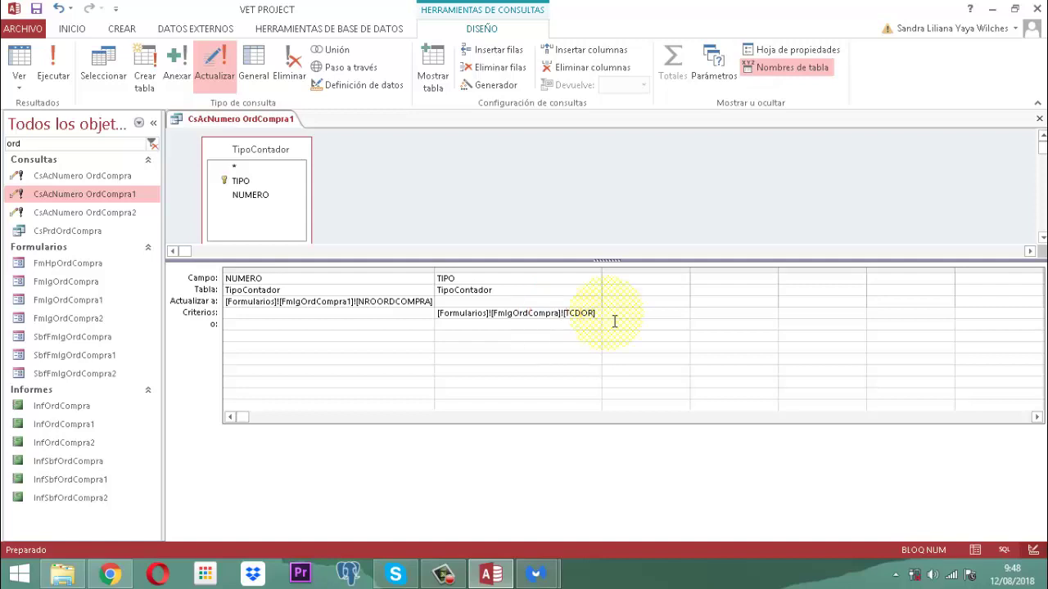
type("1")
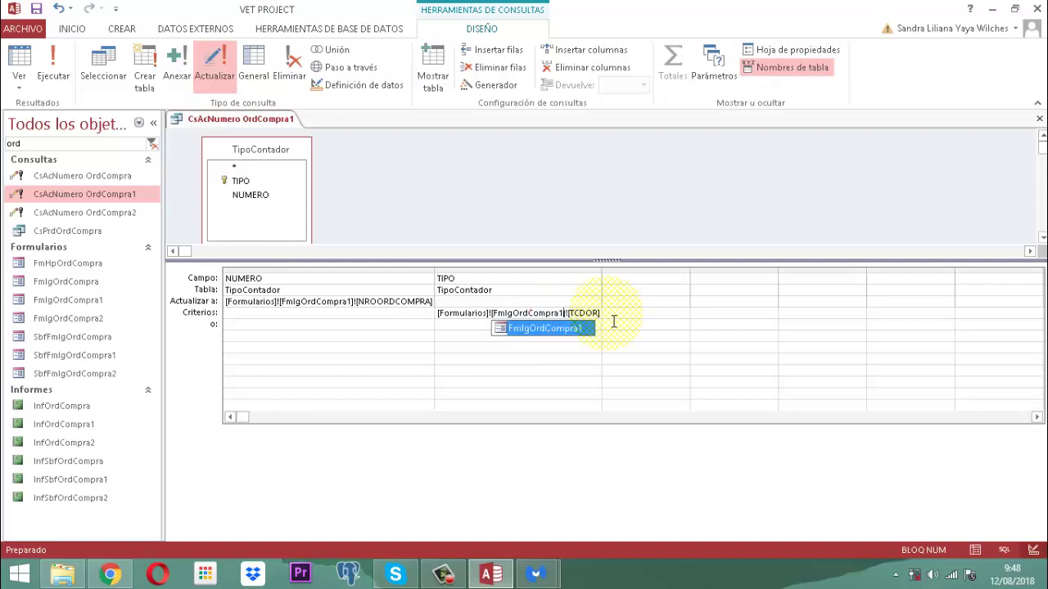
left_click(229, 120)
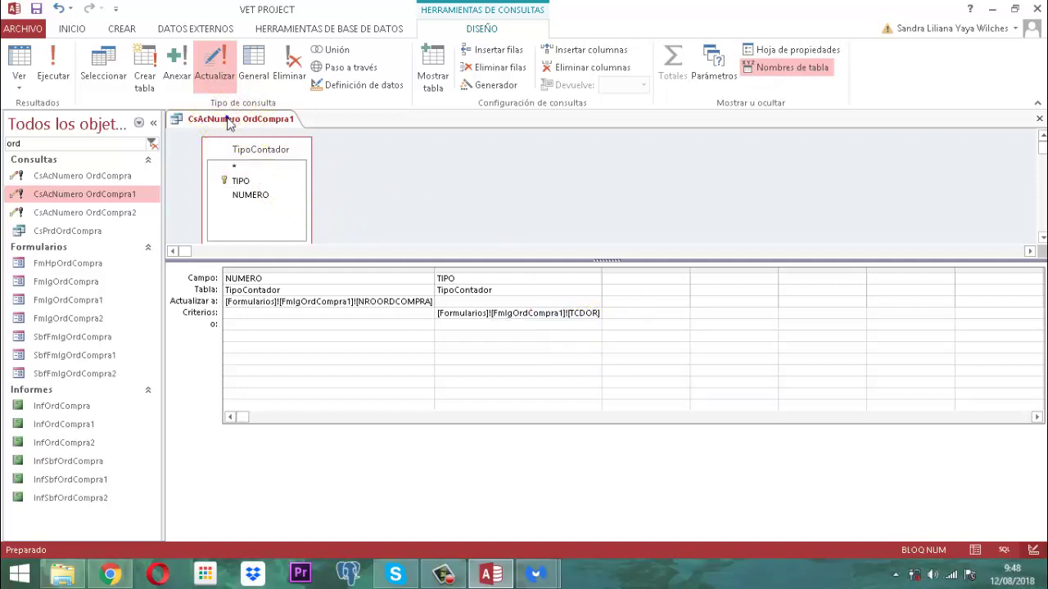
right_click(229, 120)
left_click(234, 125)
right_click(259, 125)
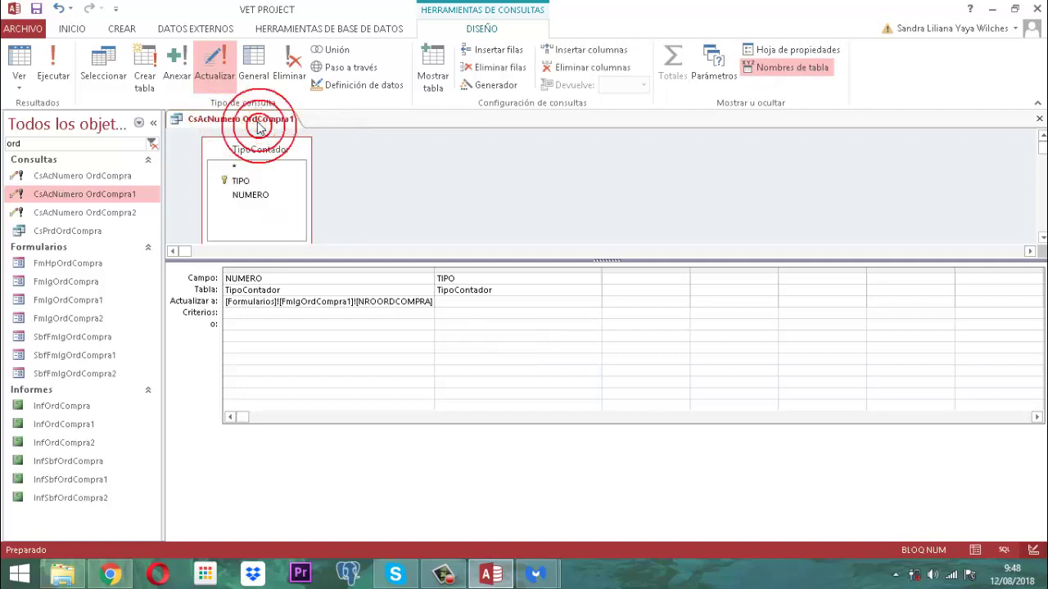
left_click(278, 131)
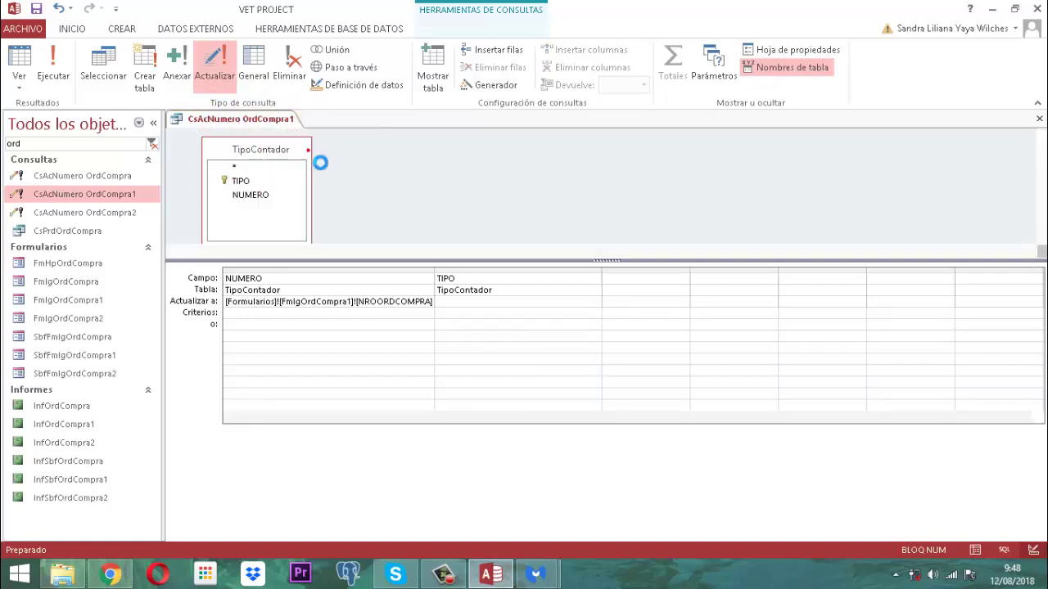
- Open the query CsAcNumero OrdCompra2 in design view and change NUMERO's update expression to [Formularios]![FmIgOrdCompra2]![NROORDCOMPRA]
left_click(54, 214)
right_click(54, 215)
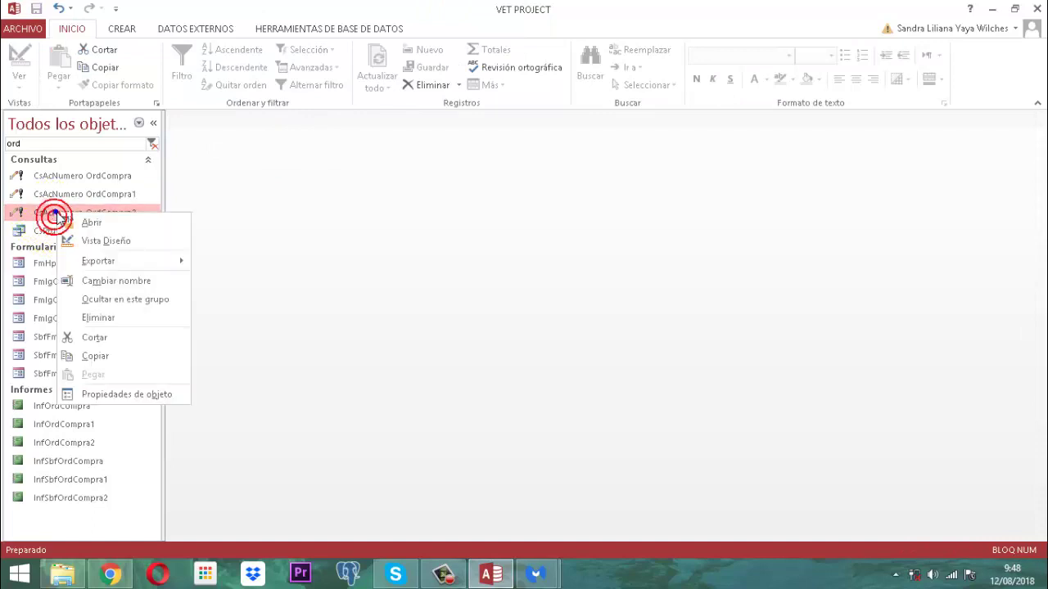
left_click(106, 241)
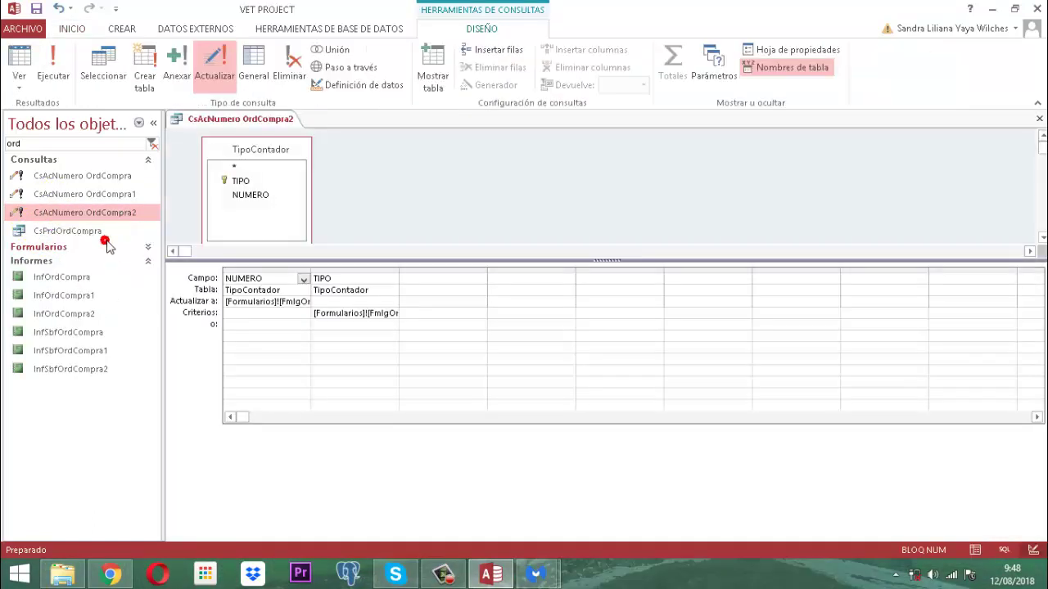
double_click(316, 278)
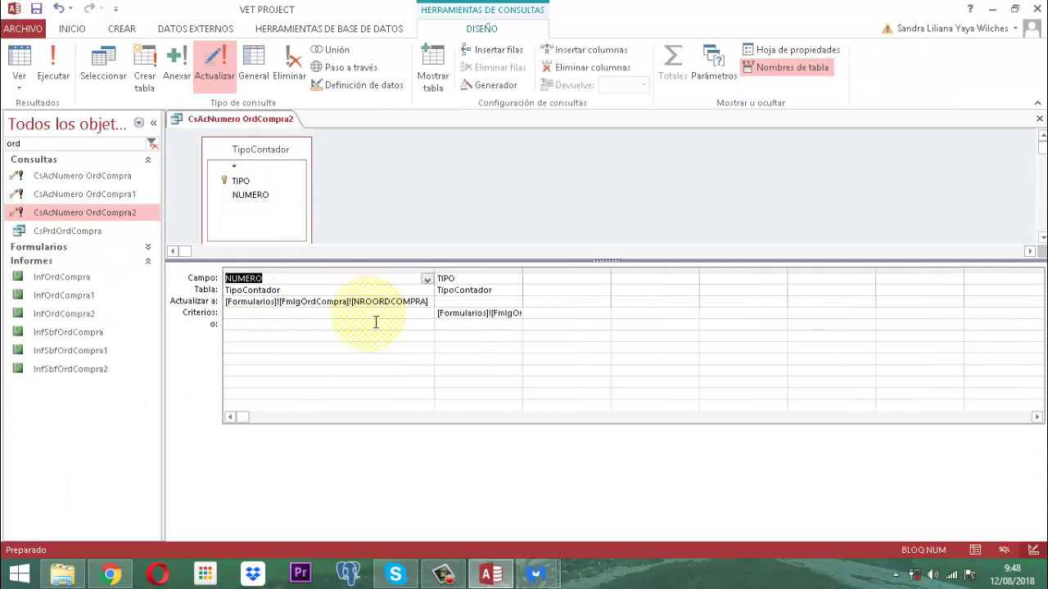
left_click(341, 302)
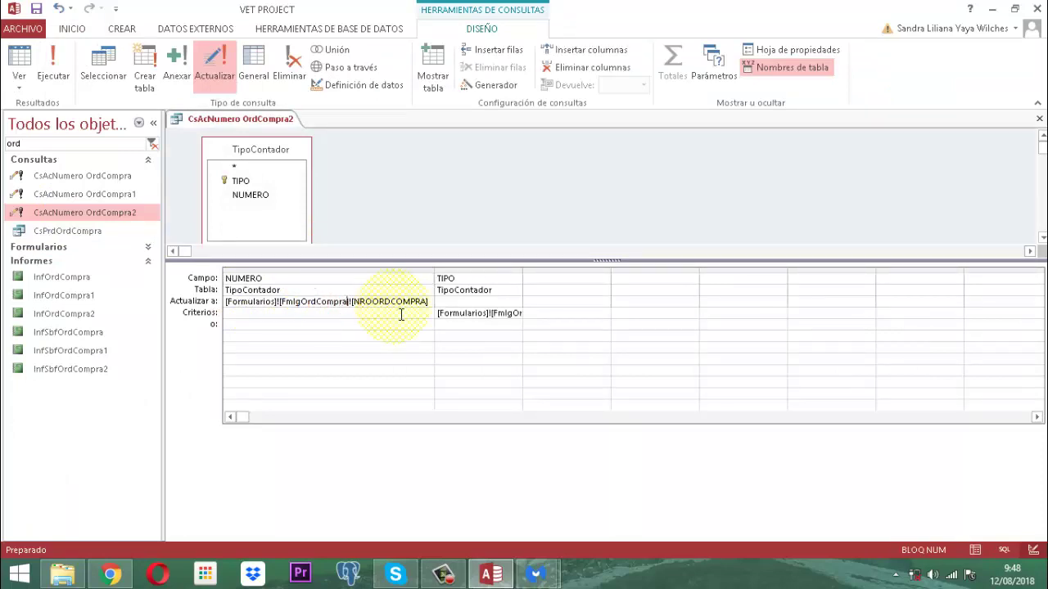
type("2")
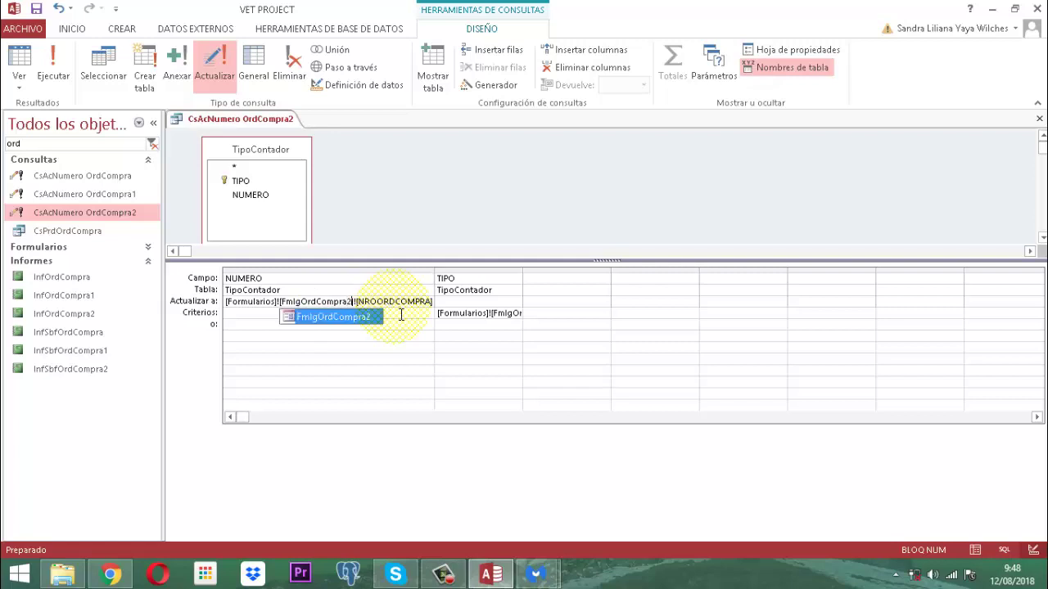
- Change the TIPO criterion to [Formularios]![FmIgOrdCompra2]![TCDOR], then save and close the query CsAcNumero OrdCompra2
double_click(531, 278)
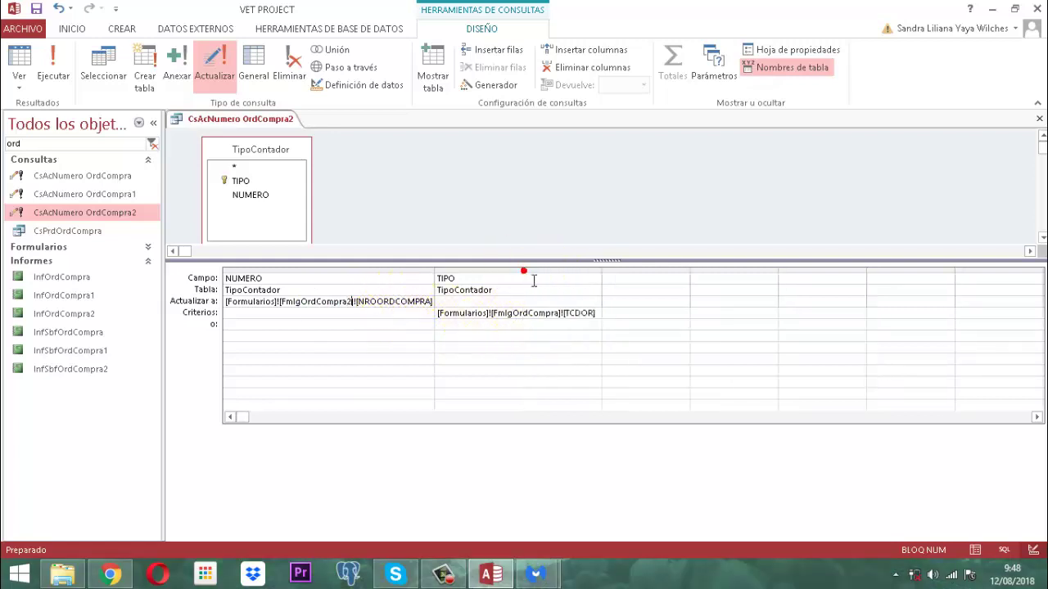
left_click(562, 322)
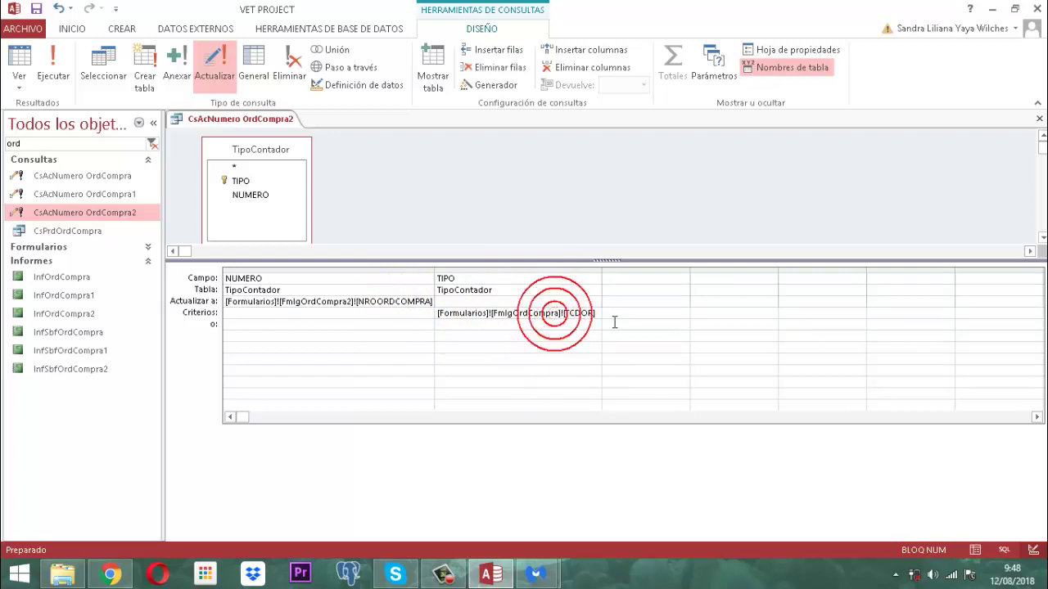
type("2")
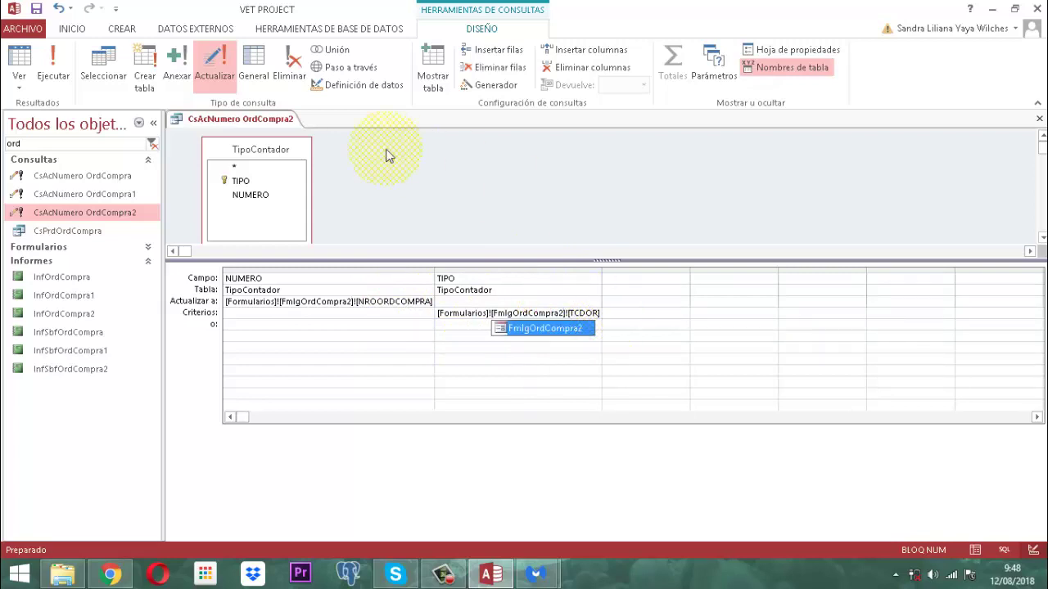
right_click(236, 121)
left_click(234, 114)
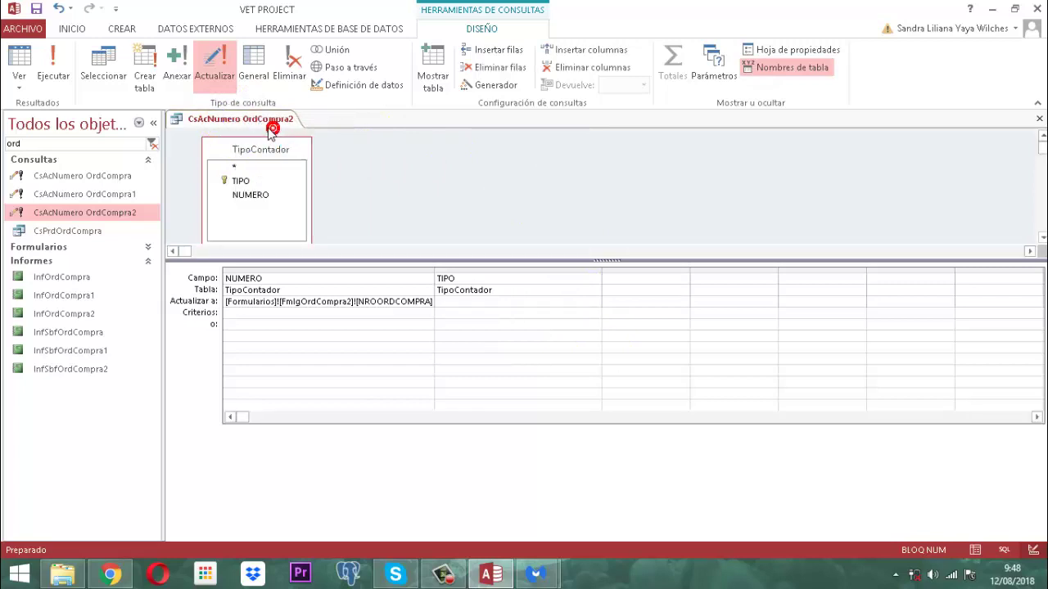
right_click(266, 123)
left_click(303, 156)
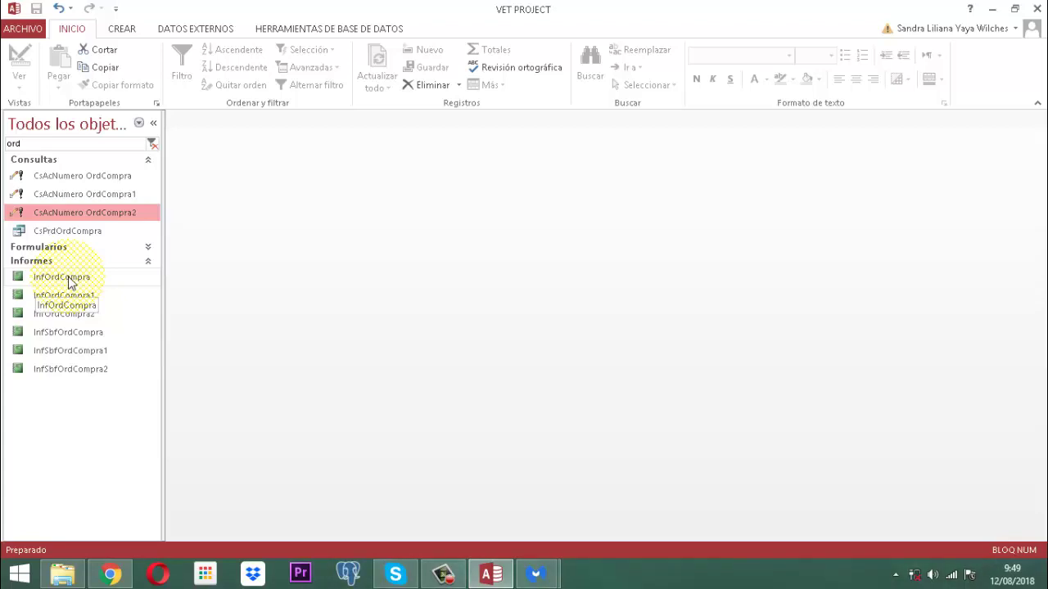
- Filter the database objects by "compra" and expand the Formularios group
left_click(25, 146)
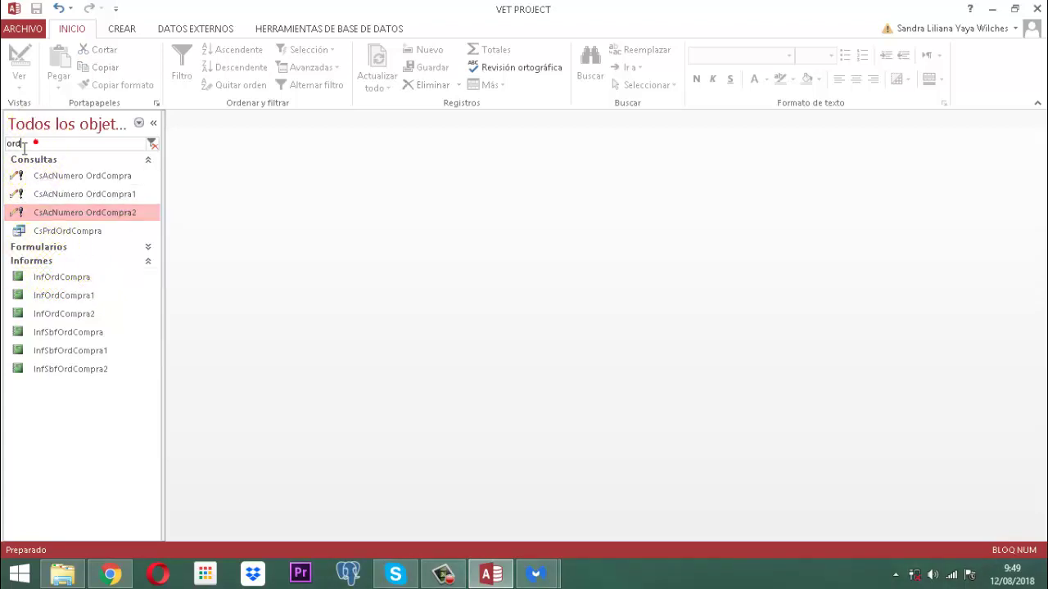
double_click(24, 146)
type("compra")
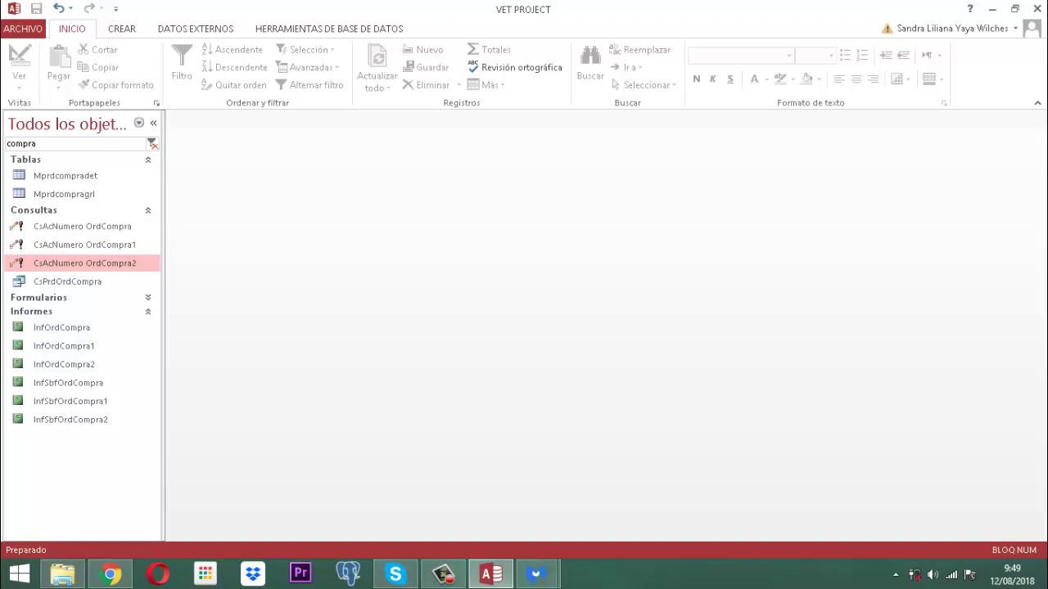
left_click(148, 298)
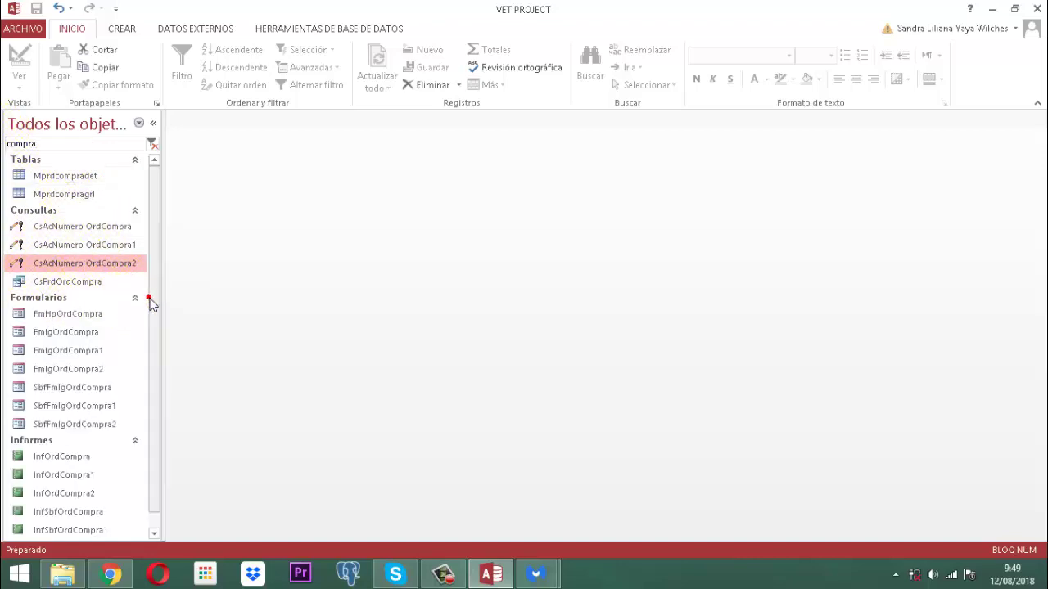
- Open the form FmIgOrdCompra1 in design view and review the event code from its Cerrar Formulario button
right_click(85, 352)
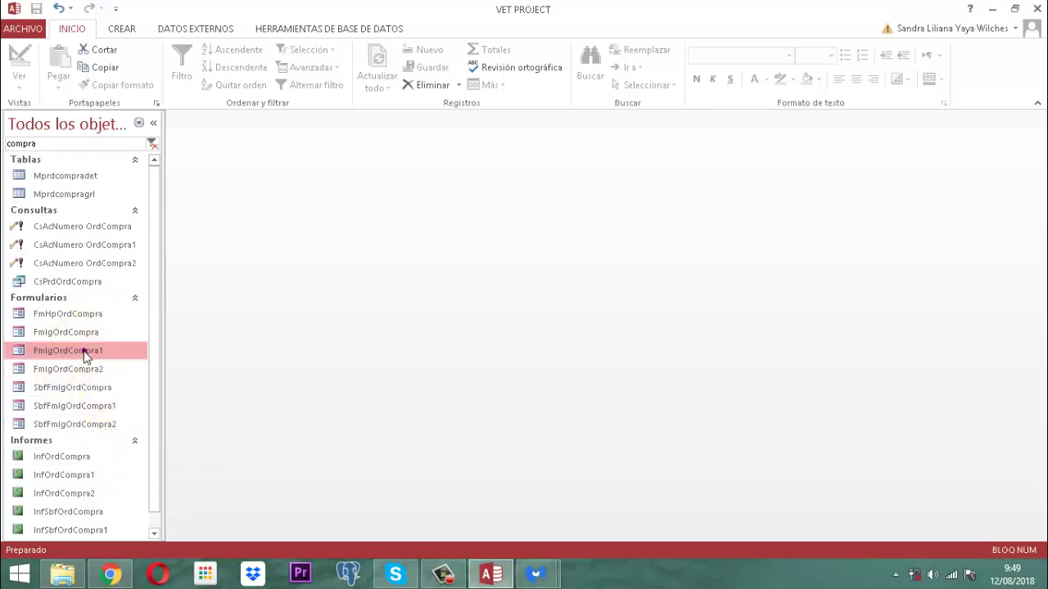
left_click(144, 188)
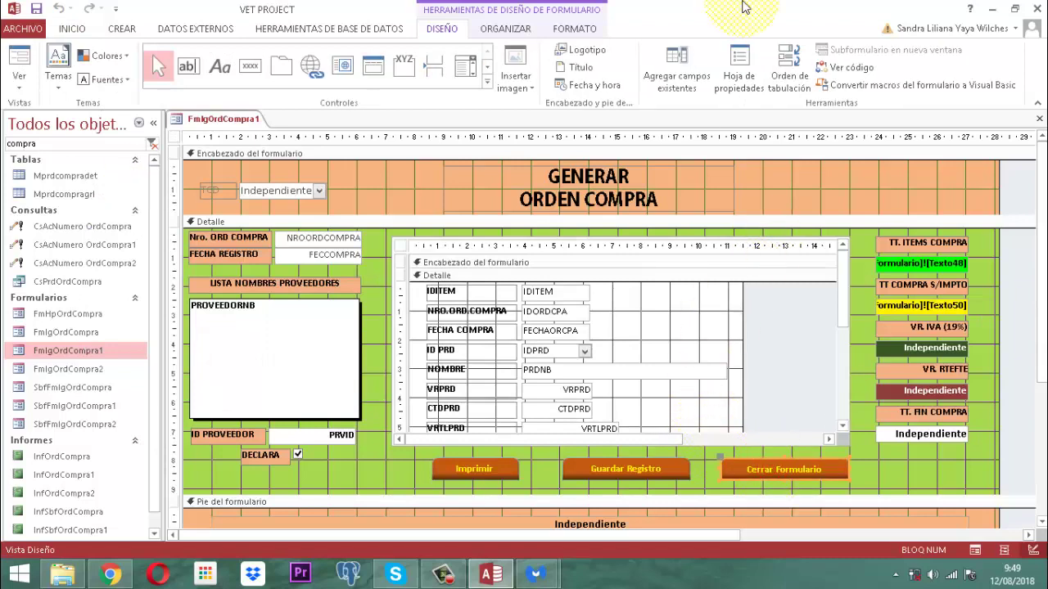
left_click(740, 69)
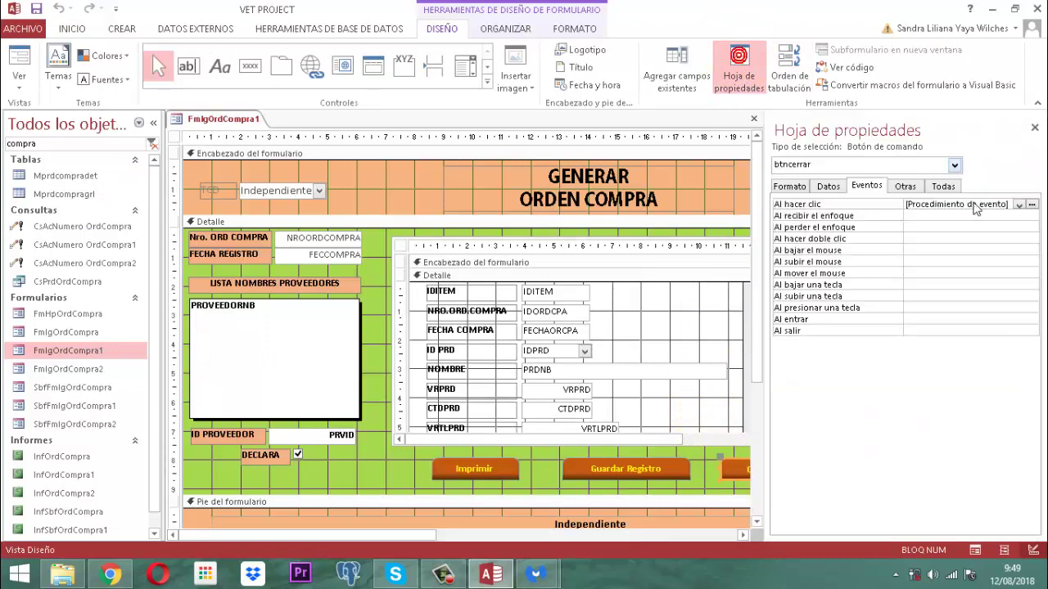
left_click(1032, 204)
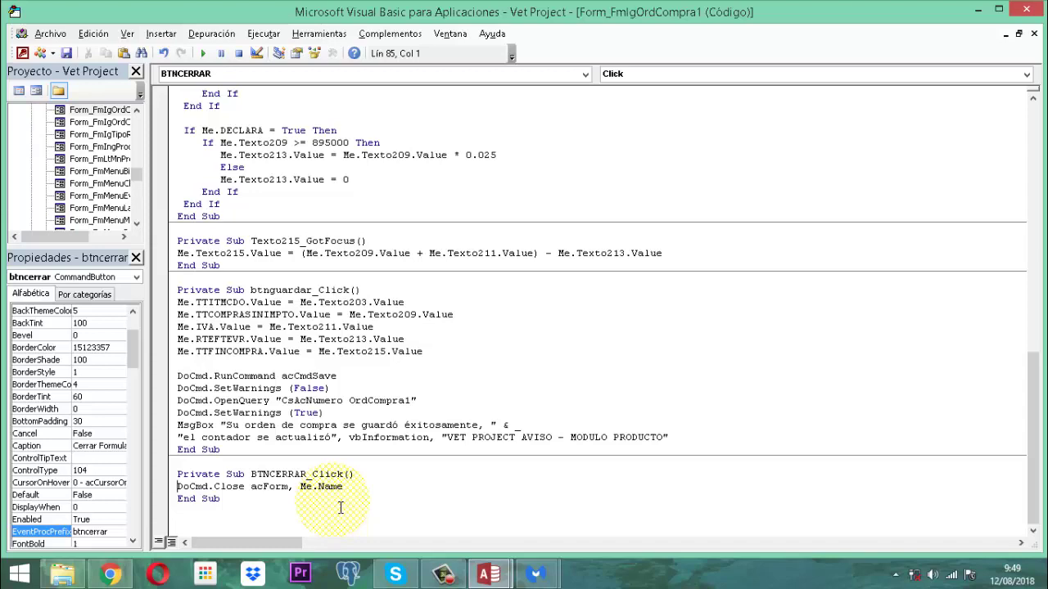
- Close the code editor and the property sheet, then save and close the form FmIgOrdCompra1
left_click(1029, 9)
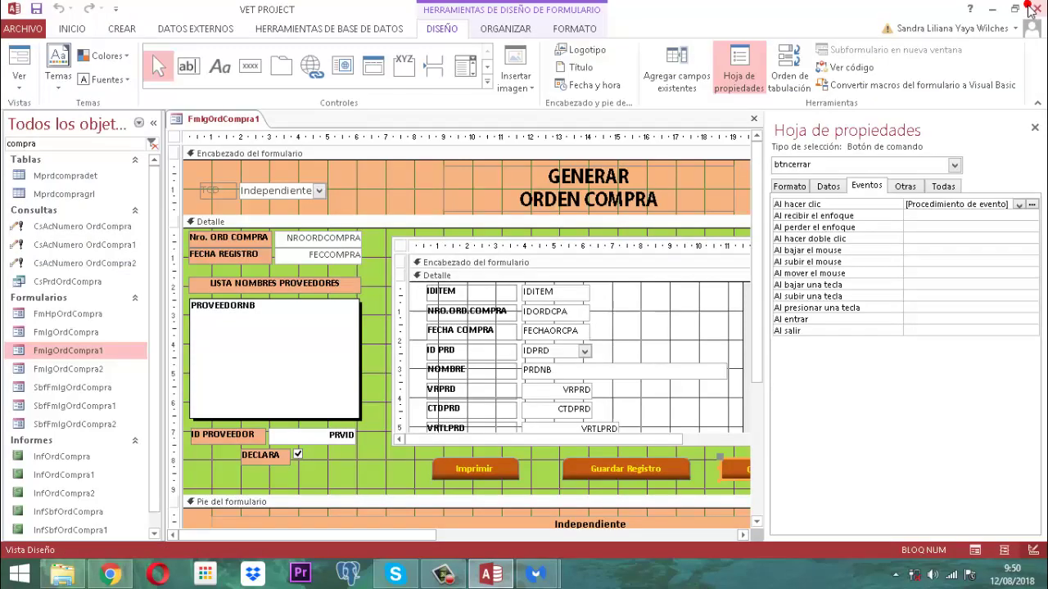
left_click(1035, 129)
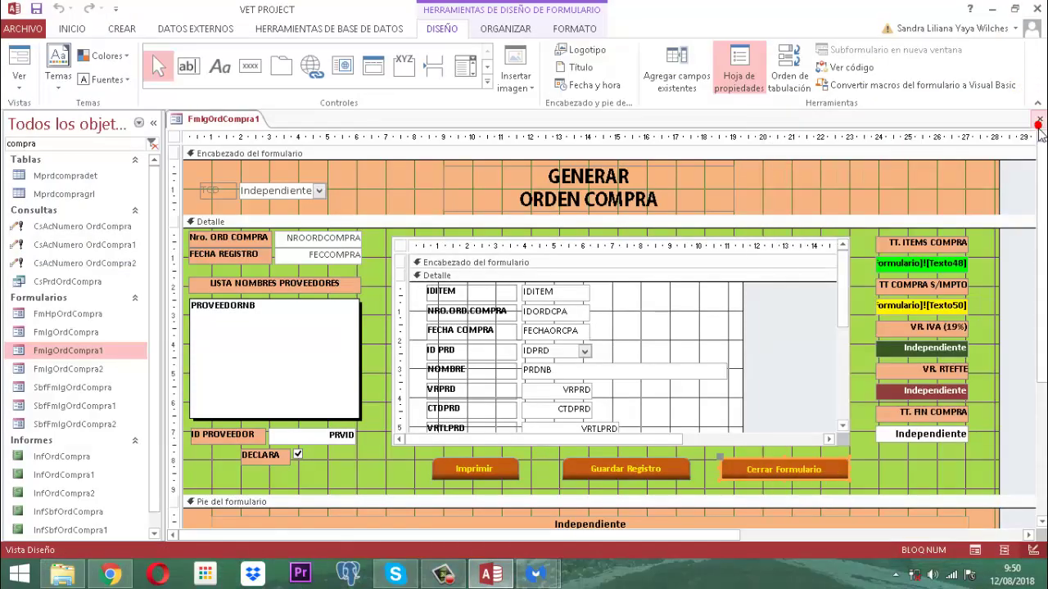
right_click(233, 125)
left_click(261, 128)
right_click(217, 120)
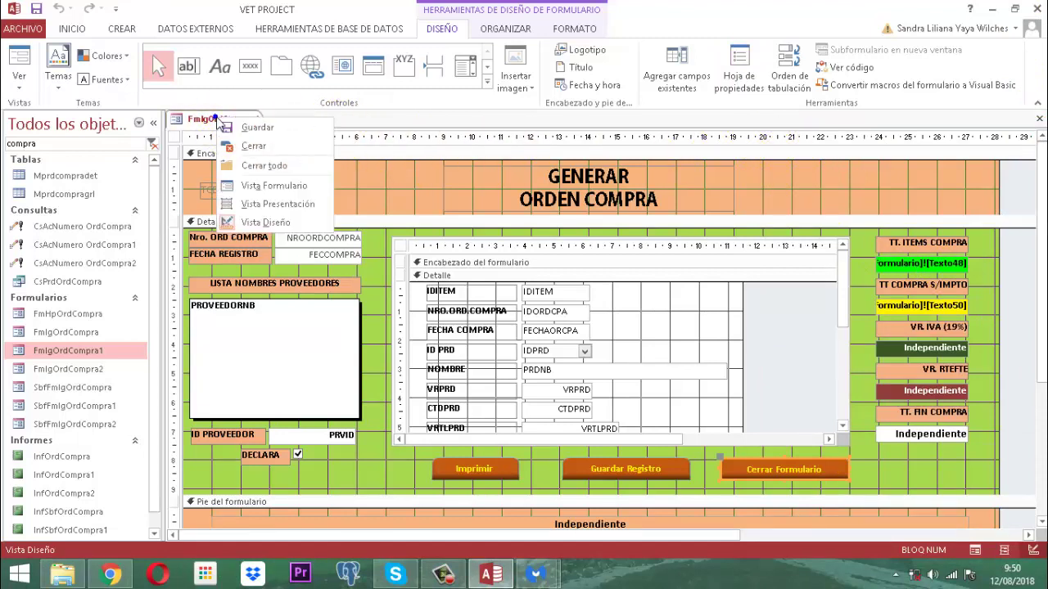
left_click(250, 146)
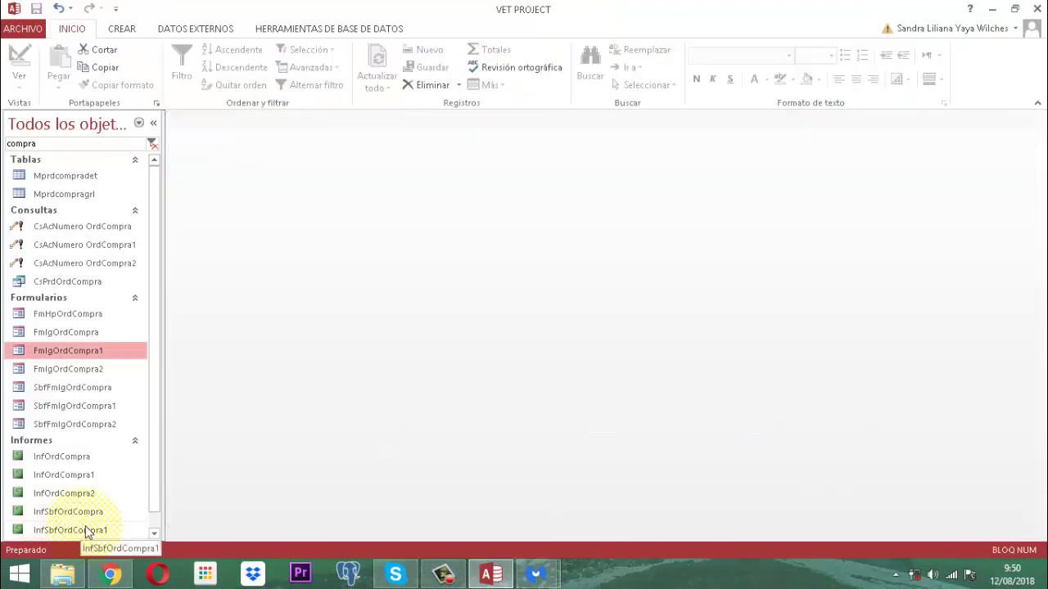
- Open the report InfOrdCompra1 in design view and show its property sheet
scroll(103, 501, "down", 1)
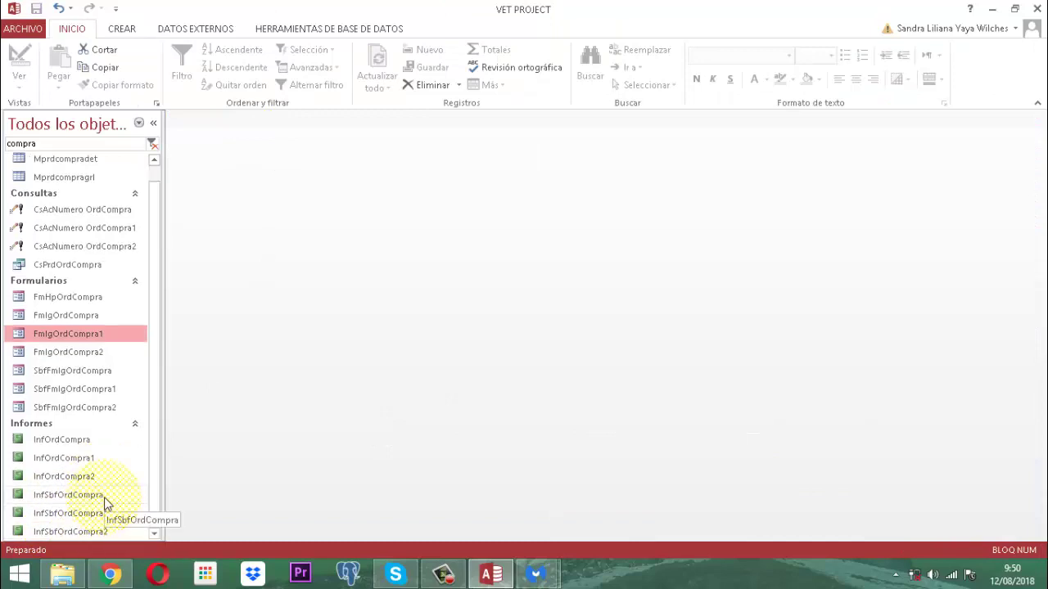
left_click(69, 462)
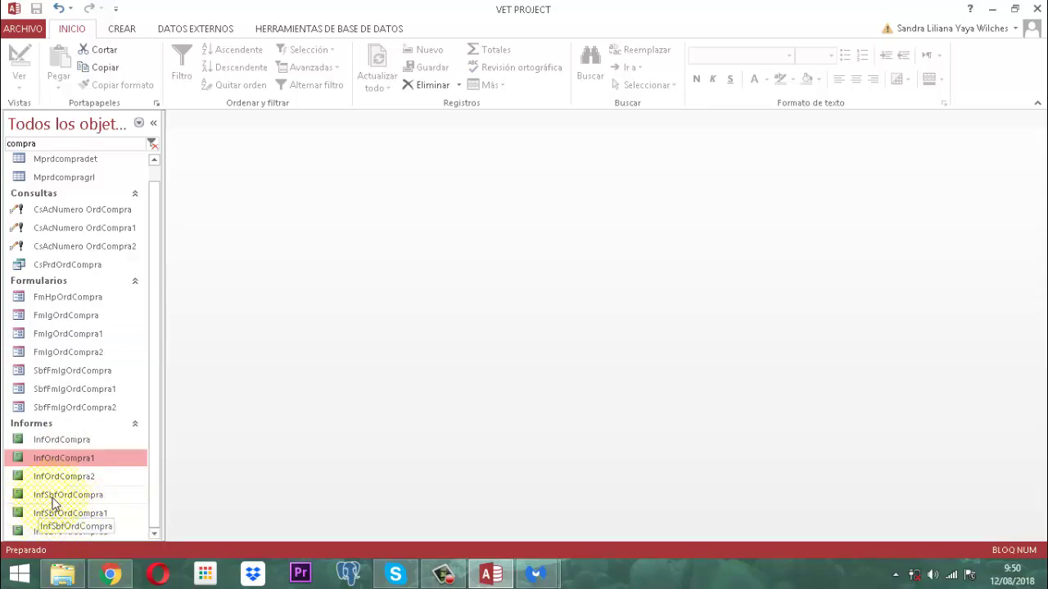
right_click(77, 461)
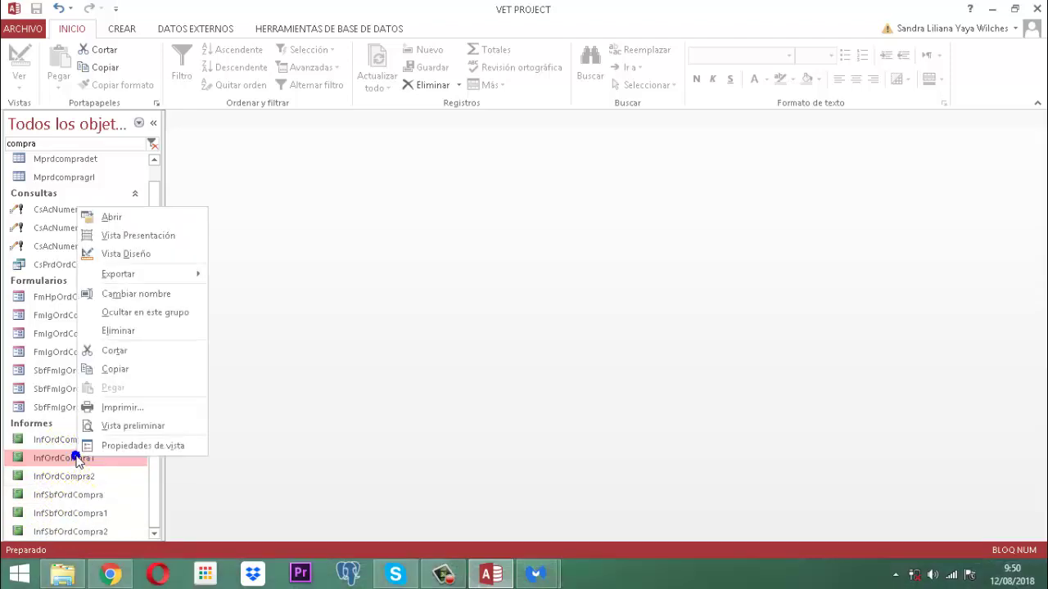
left_click(123, 254)
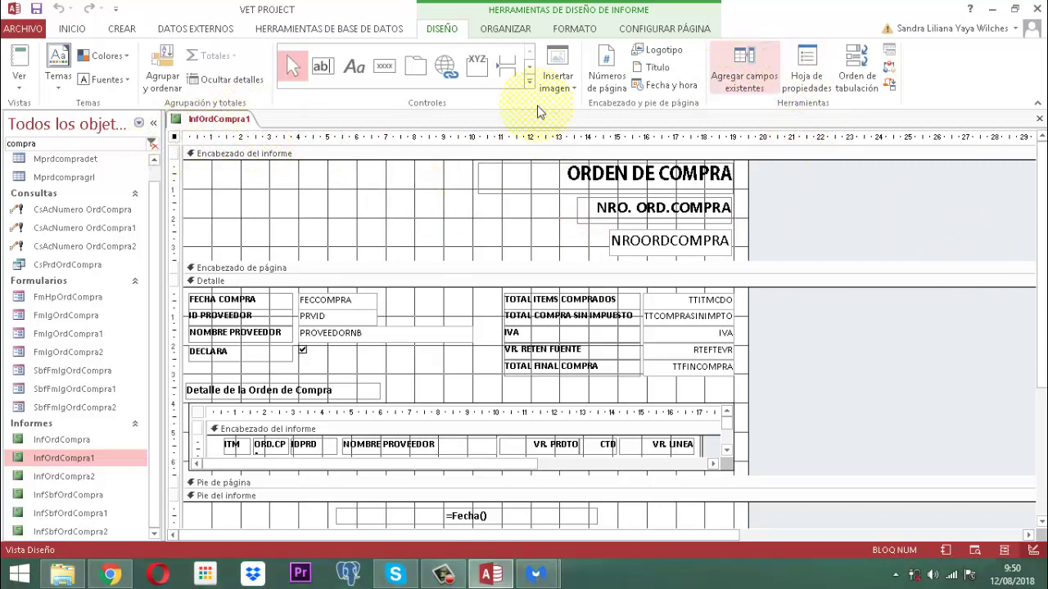
left_click(807, 78)
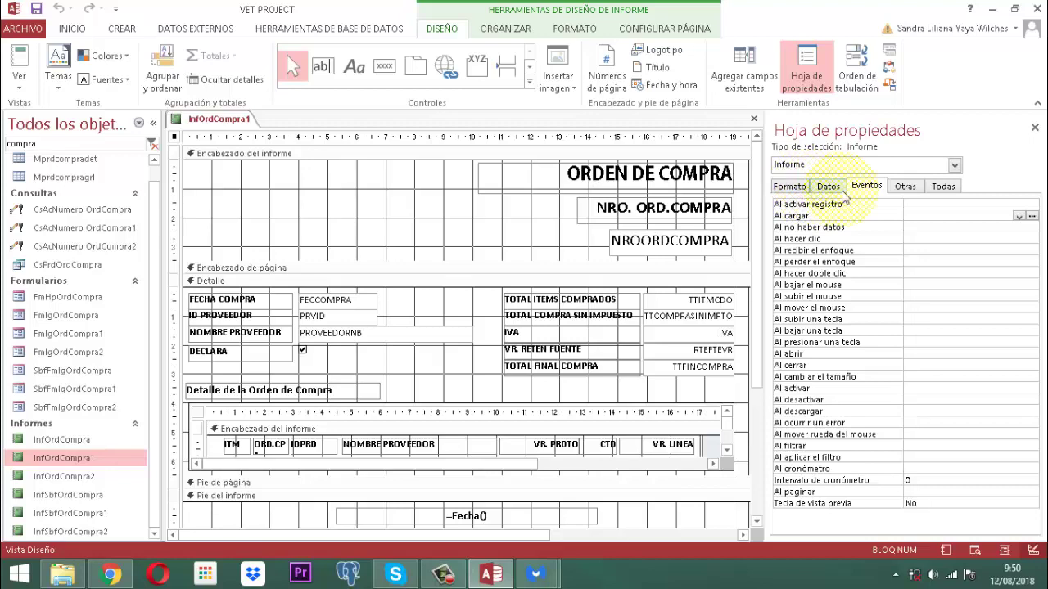
- Review the event and other properties of the report InfOrdCompra1, and close its property sheet
scroll(1011, 385, "down", 1)
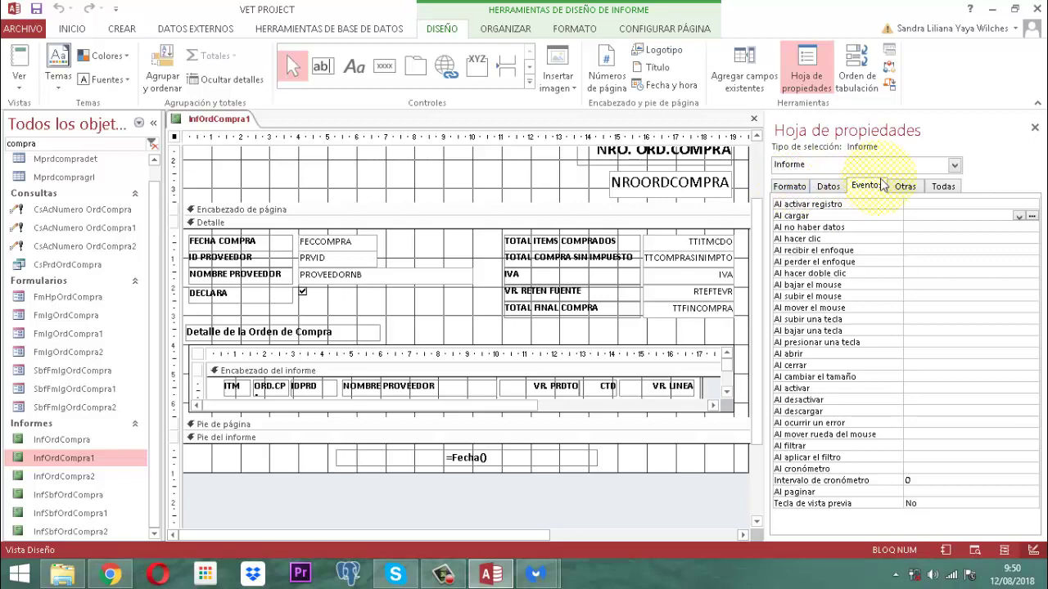
left_click(909, 187)
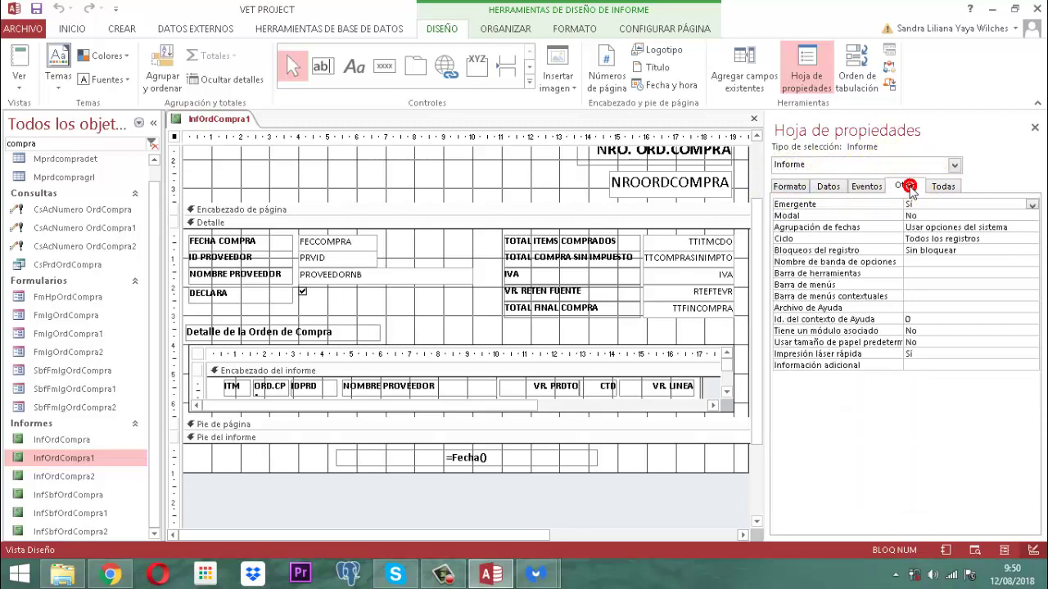
left_click(875, 188)
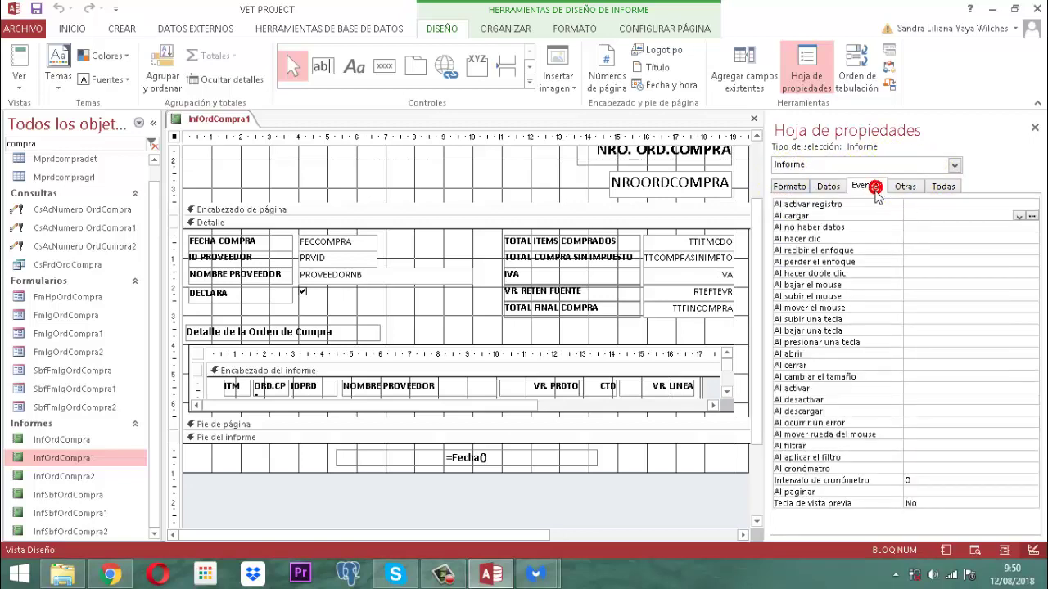
scroll(945, 368, "up", 2)
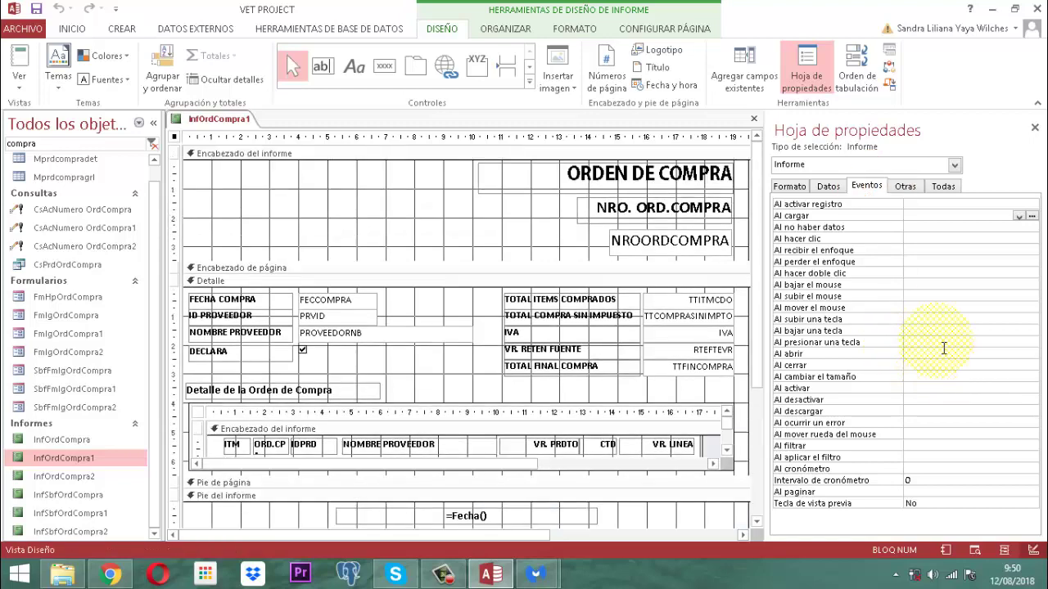
left_click(1035, 128)
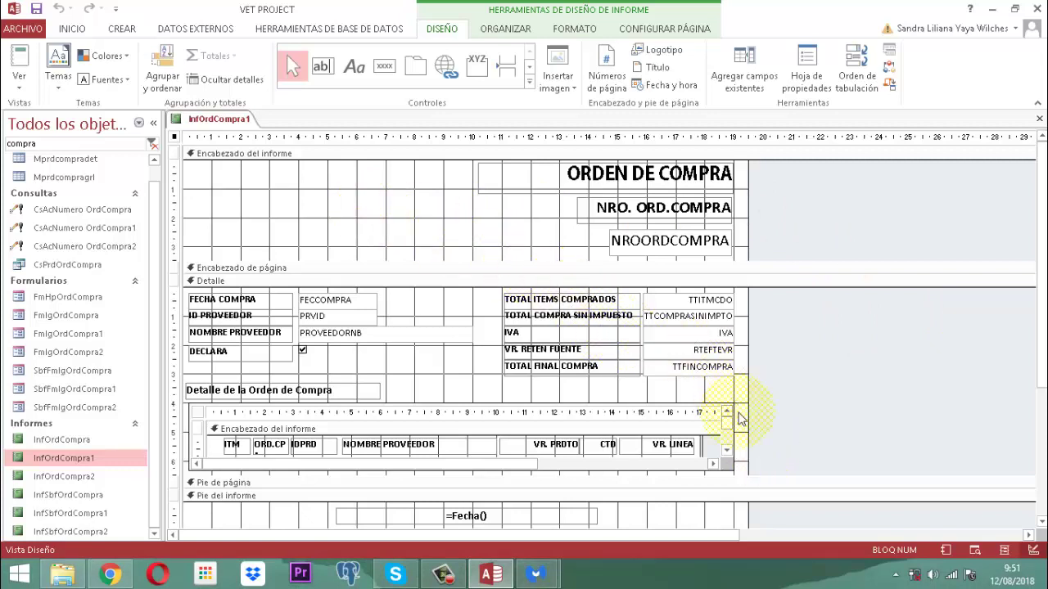
- Set the source object of the order detail subreport in InfOrdCompra1 to Informe.InfSbfOrdCompra1
left_click(408, 411)
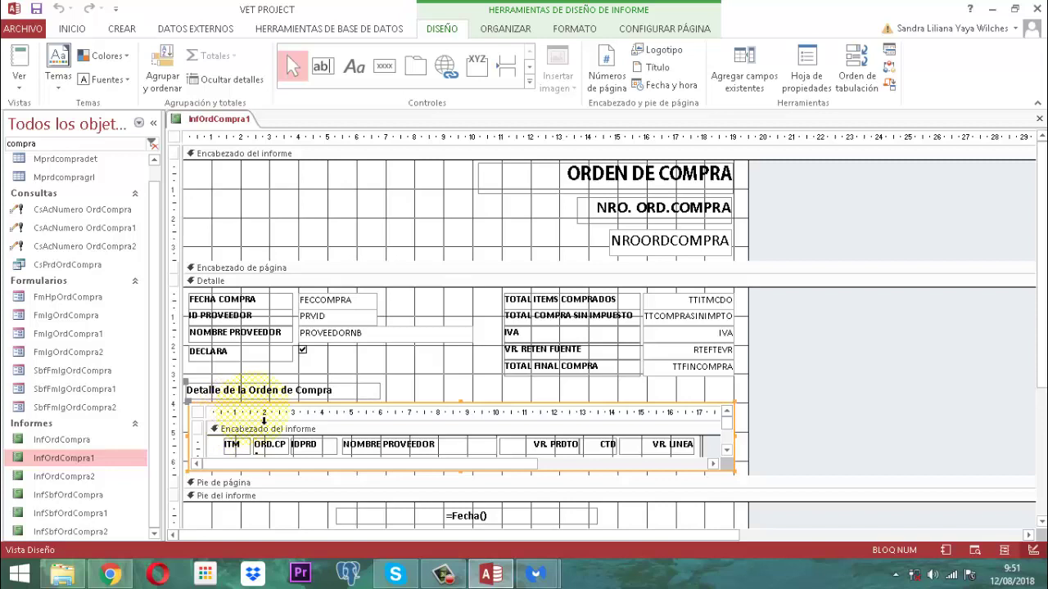
left_click(813, 68)
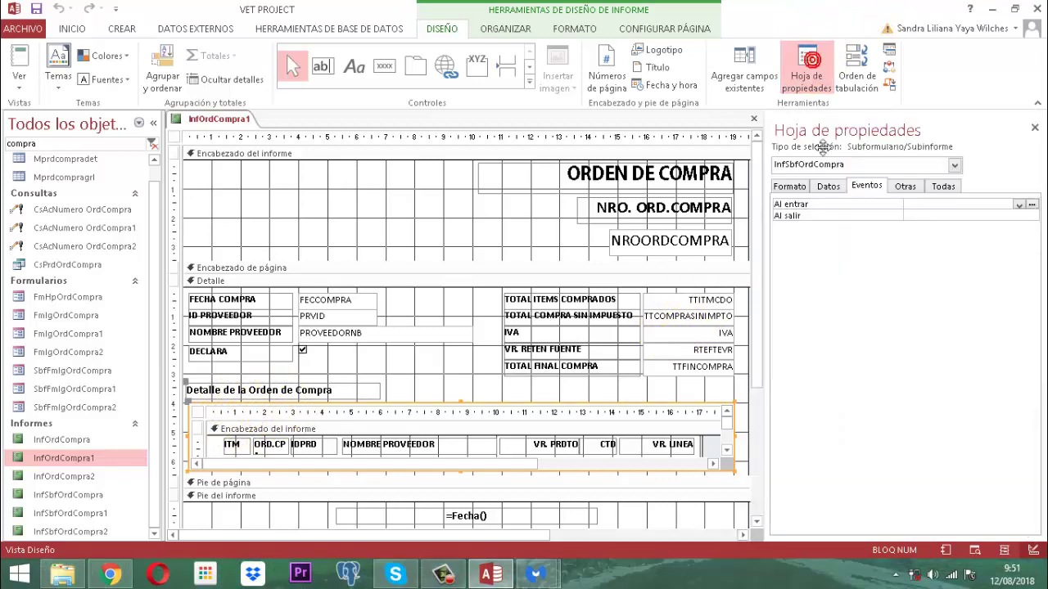
left_click(826, 186)
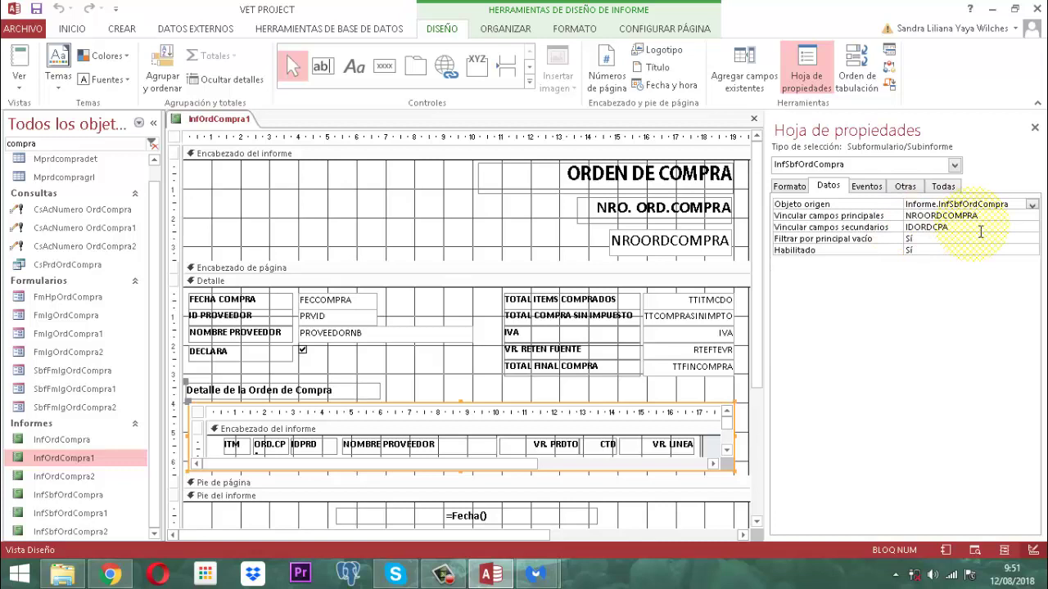
left_click(1008, 203)
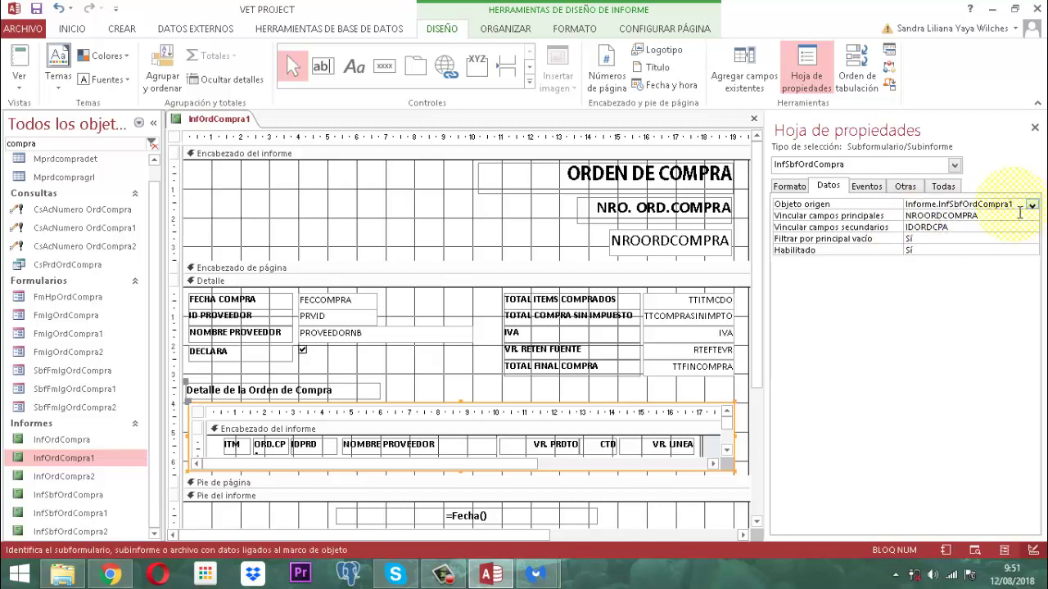
key("Return")
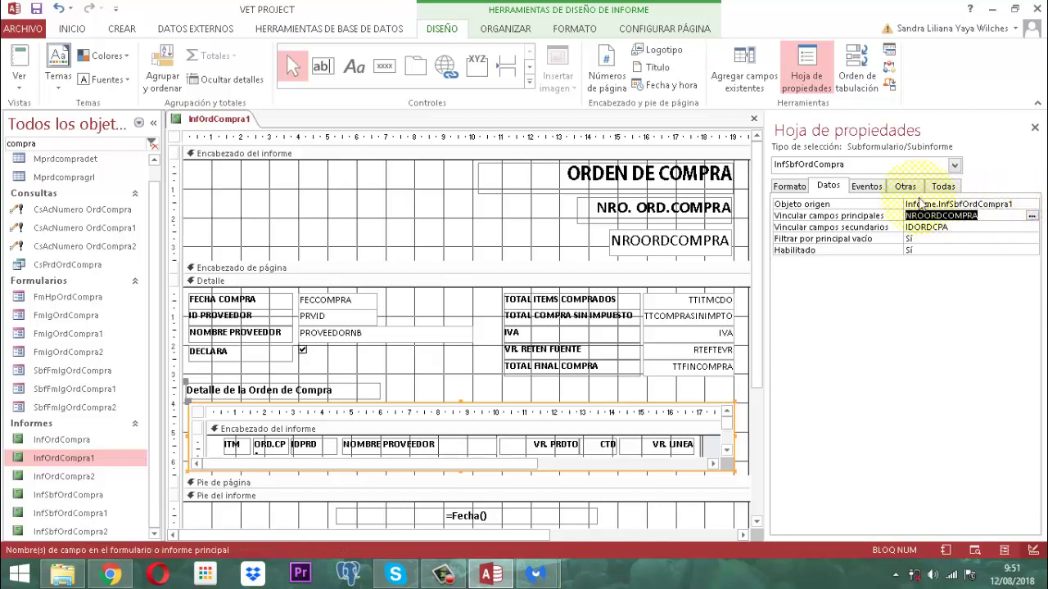
- Rename the order detail subreport control in InfOrdCompra1 as InfSbfOrdCompra1
left_click(908, 188)
left_click(994, 205)
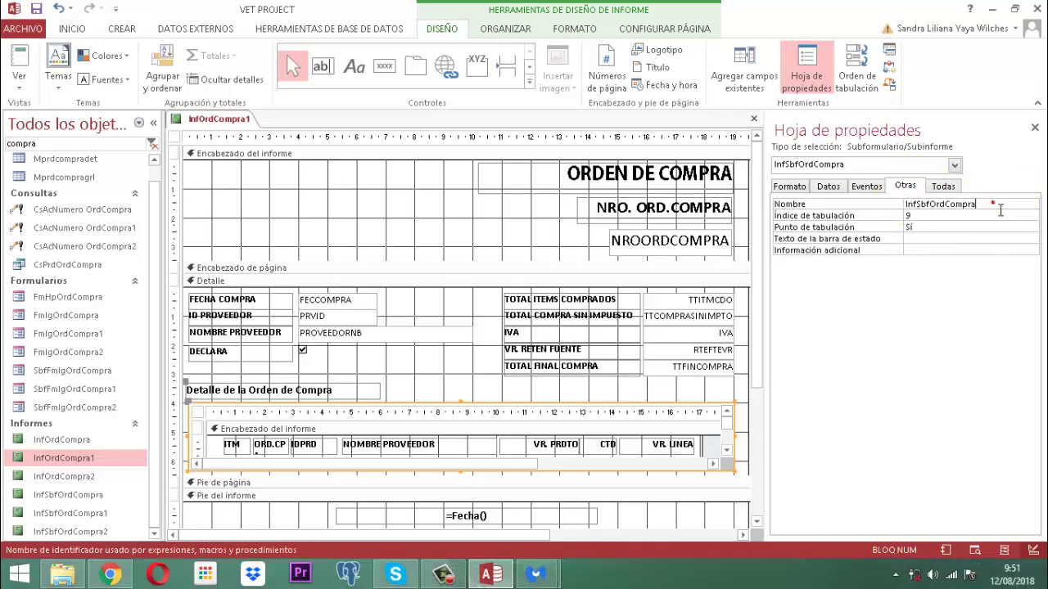
type("1")
key("Return")
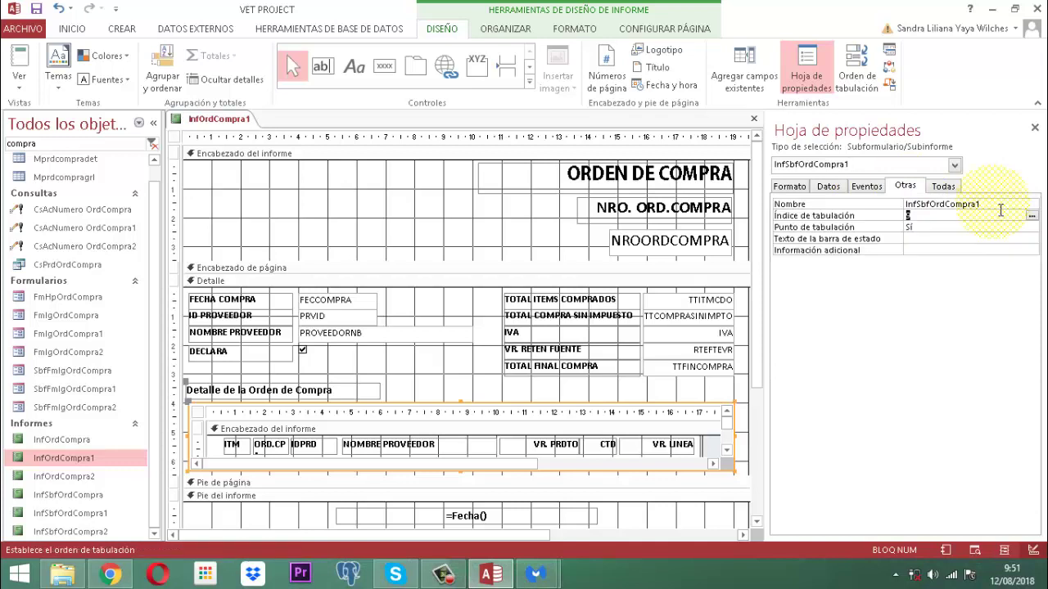
- Close the property sheet, then save and close the report InfOrdCompra1
left_click(1034, 129)
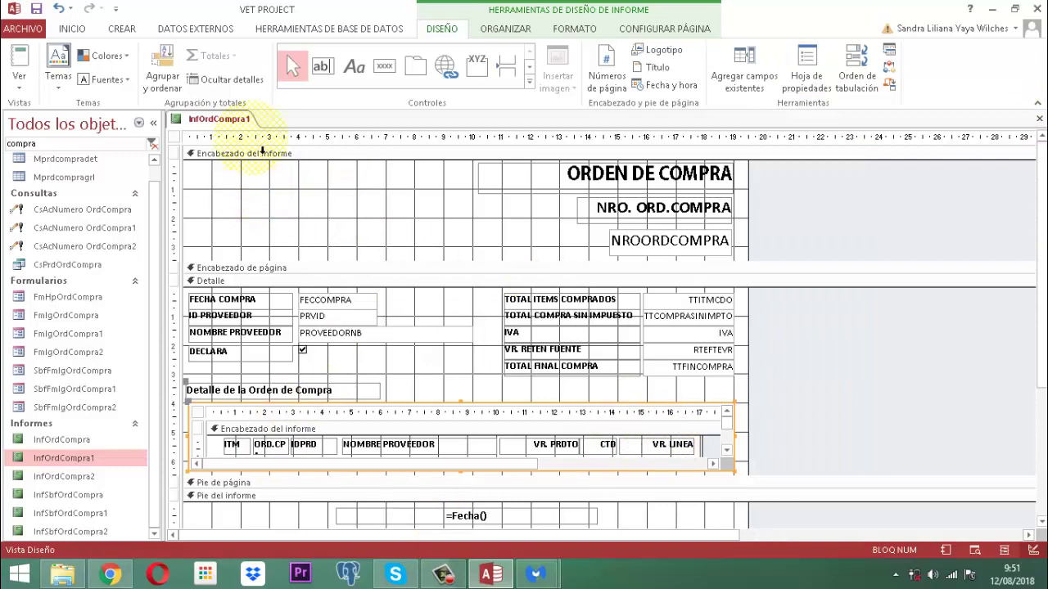
right_click(205, 122)
left_click(214, 129)
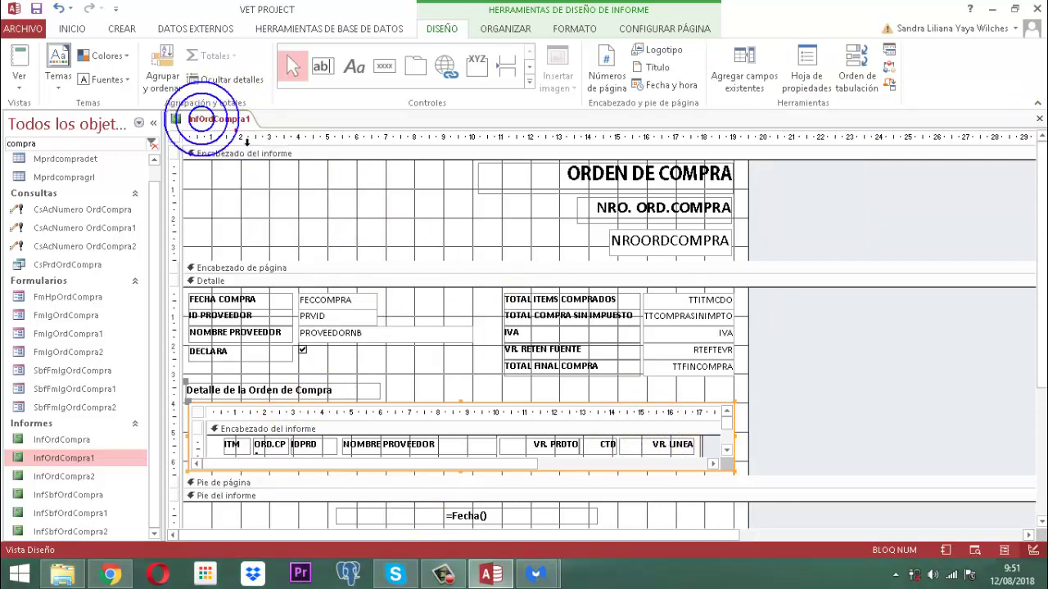
right_click(229, 127)
left_click(260, 153)
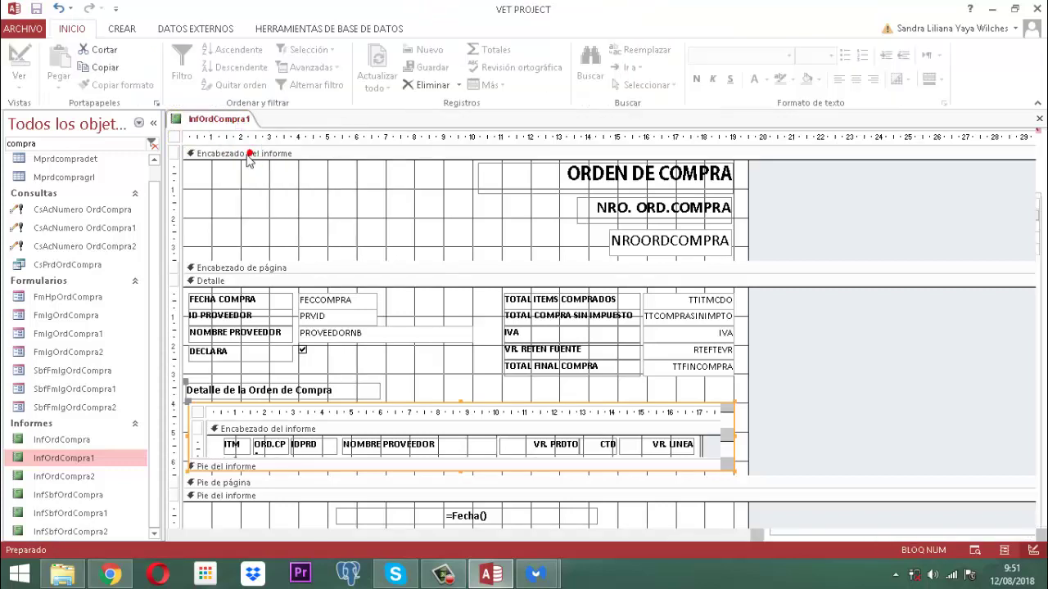
- Open the report InfOrdCompra2 in design view and show the property sheet of its order detail subreport
left_click(65, 478)
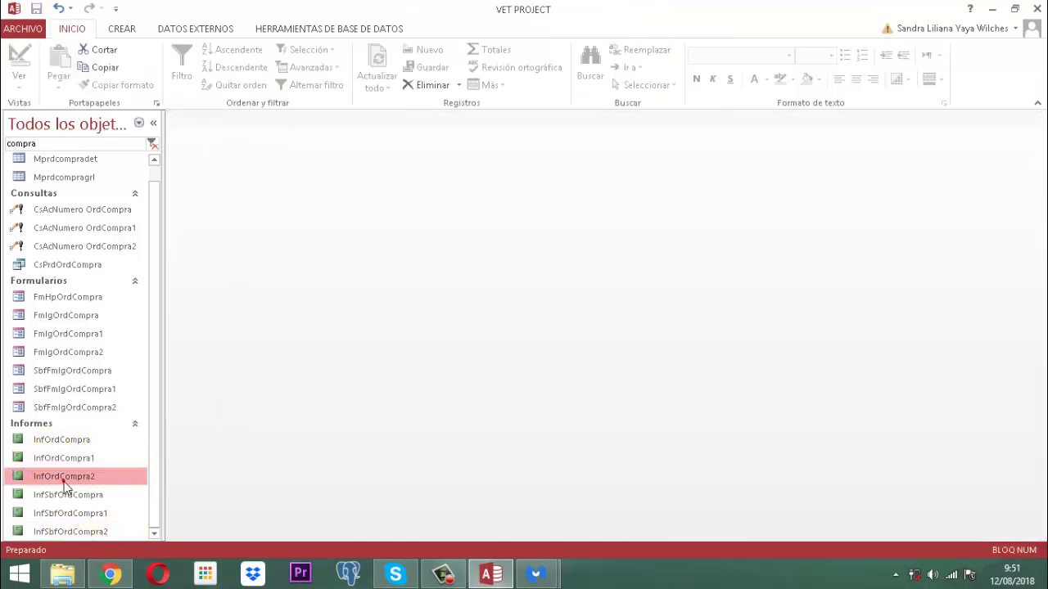
right_click(63, 481)
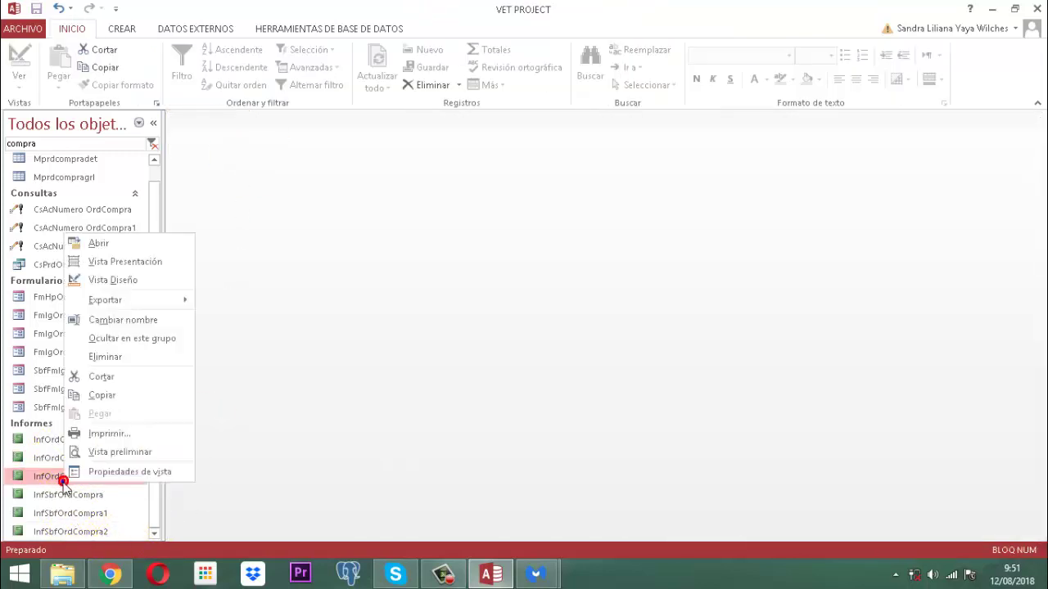
left_click(112, 280)
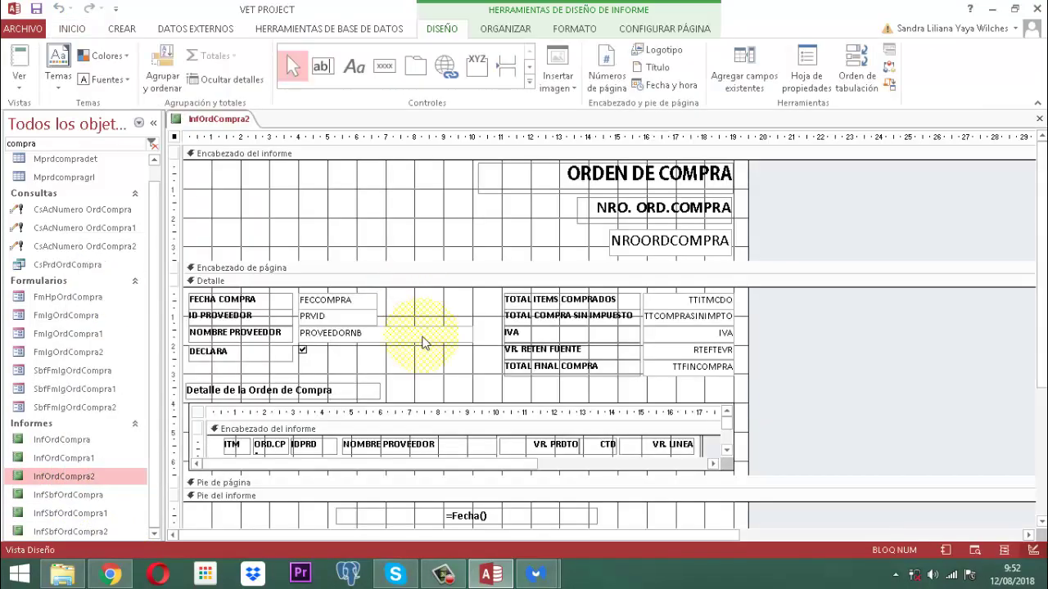
left_click(195, 409)
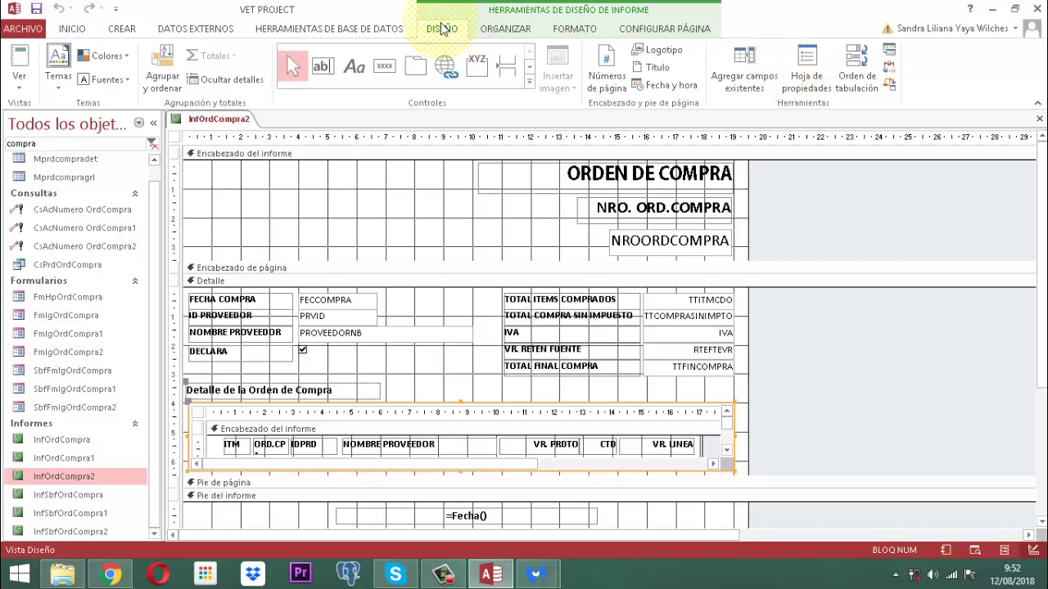
left_click(802, 72)
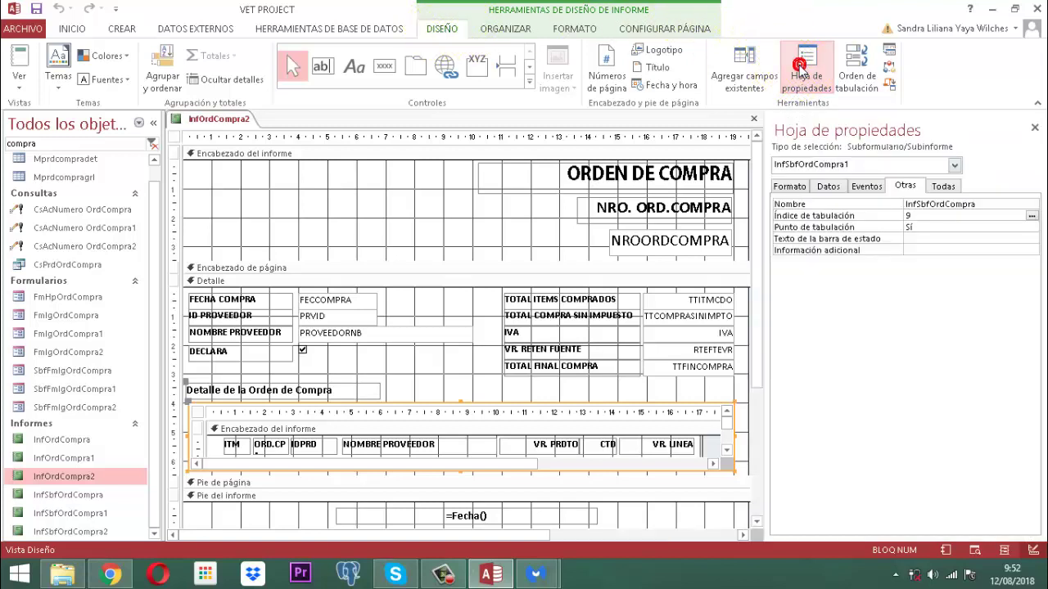
- Set the source object of the order detail subreport in InfOrdCompra2 to Informe.InfSbfOrdCompra2
left_click(829, 188)
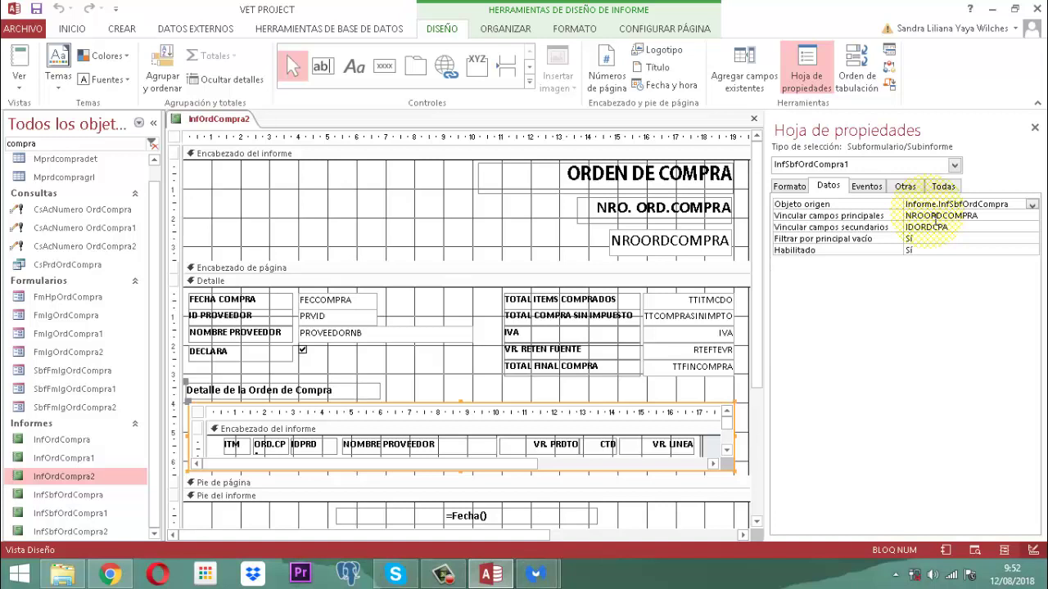
left_click(1016, 205)
left_click(1016, 206)
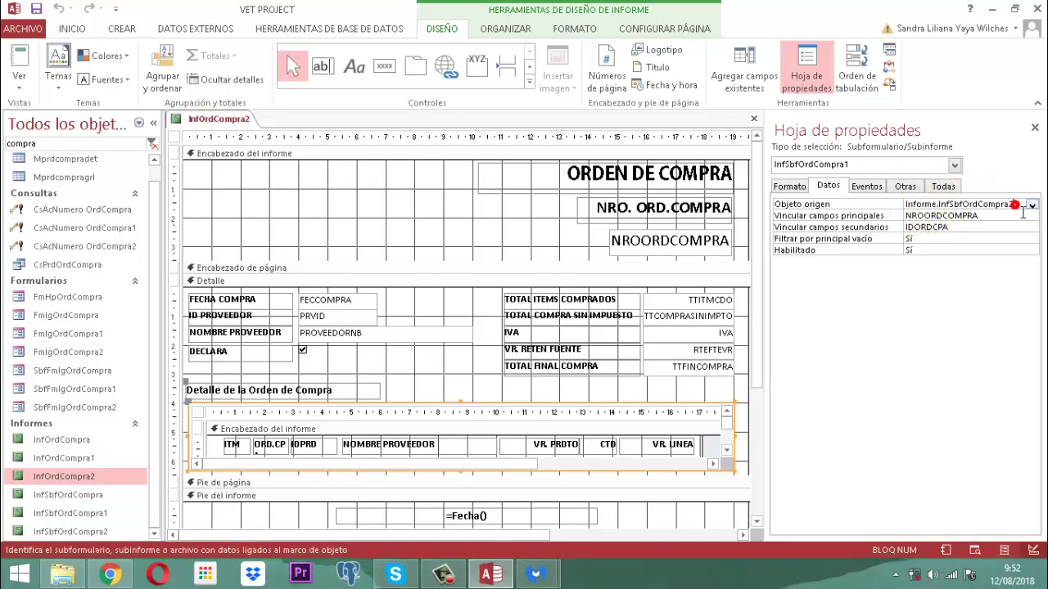
type("2")
key("Return")
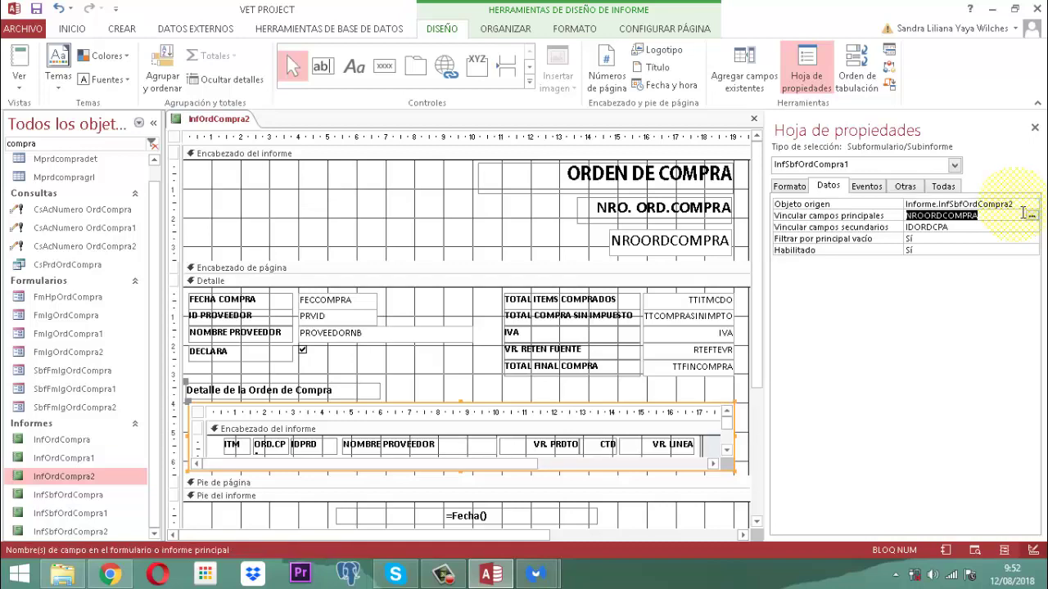
- Rename the order detail subreport control in InfOrdCompra2 as InfSbfOrdCompra2
left_click(916, 188)
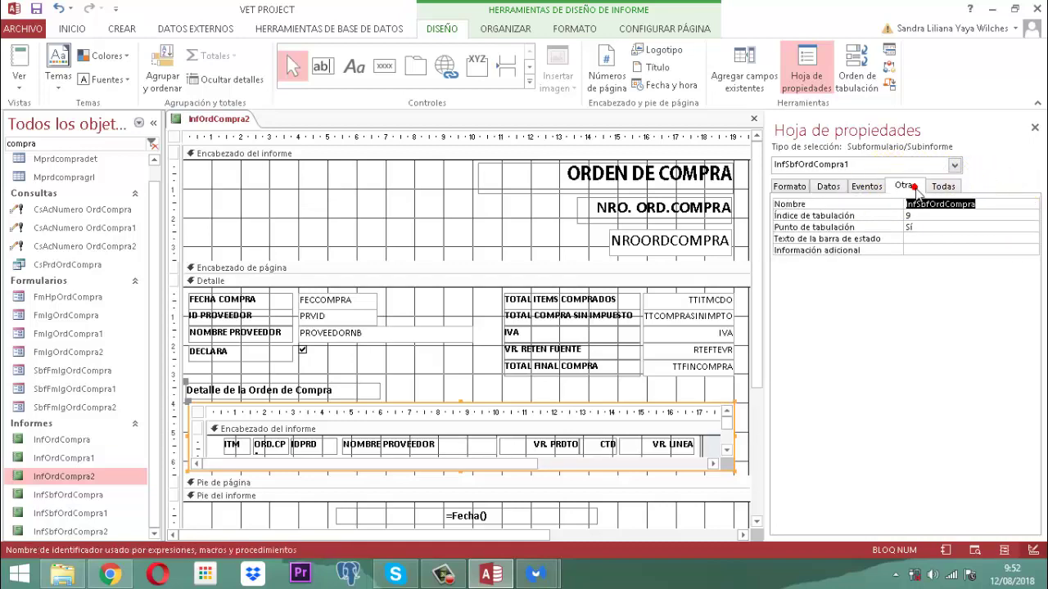
left_click(989, 206)
key("BackSpace")
type("2")
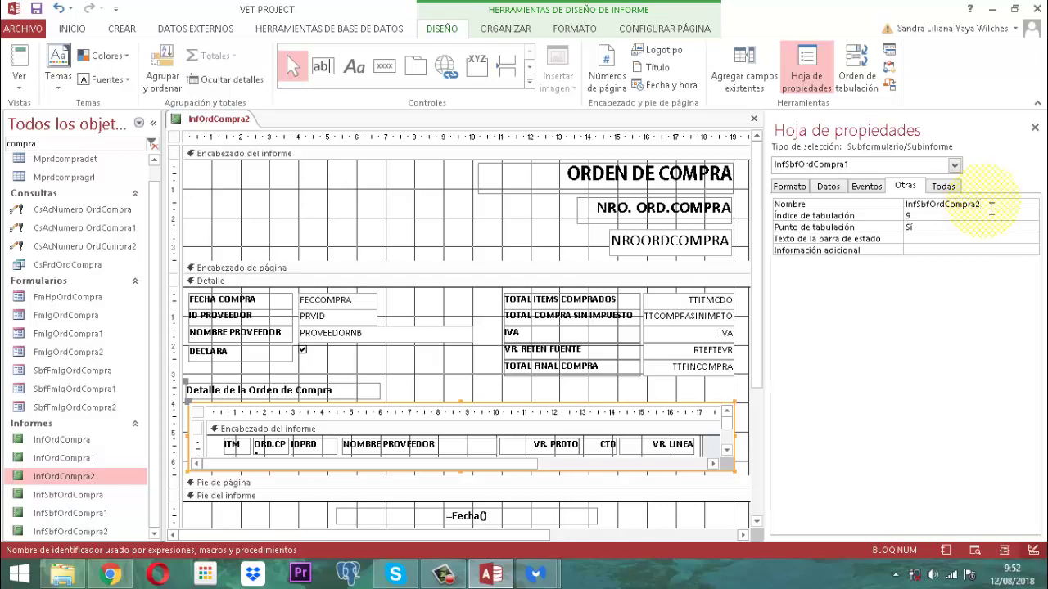
key("Return")
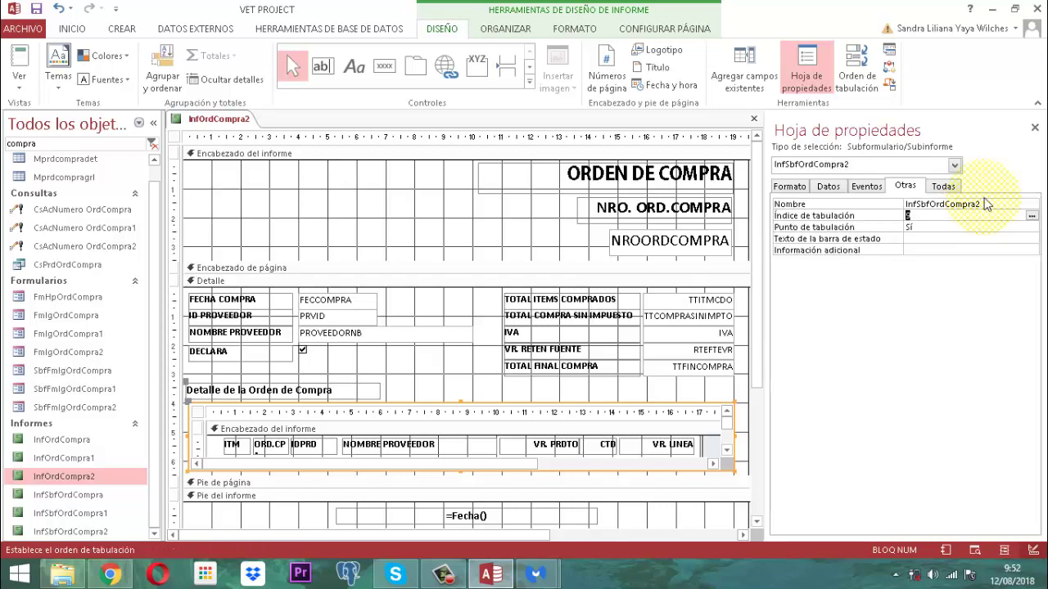
- Close the property sheet, then save and close the report InfOrdCompra2
left_click(1035, 128)
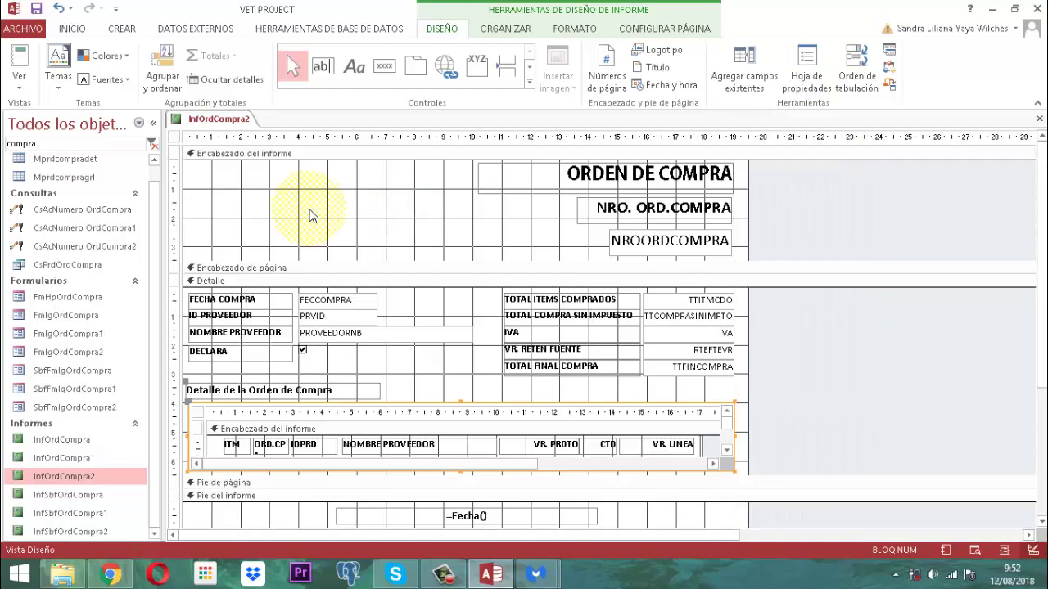
scroll(545, 481, "down", 3)
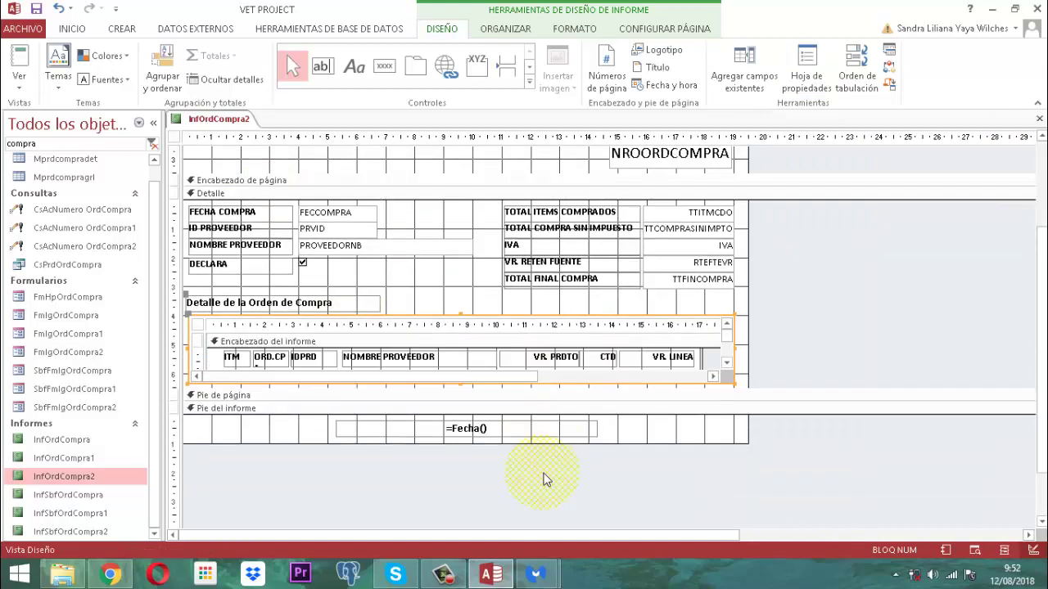
right_click(201, 120)
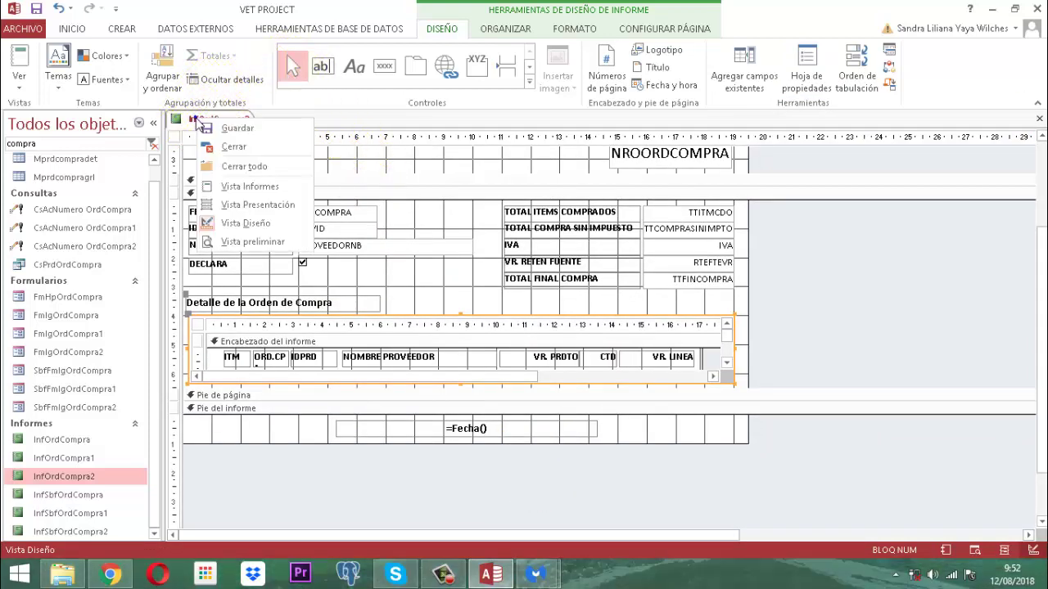
left_click(242, 131)
right_click(205, 117)
left_click(256, 154)
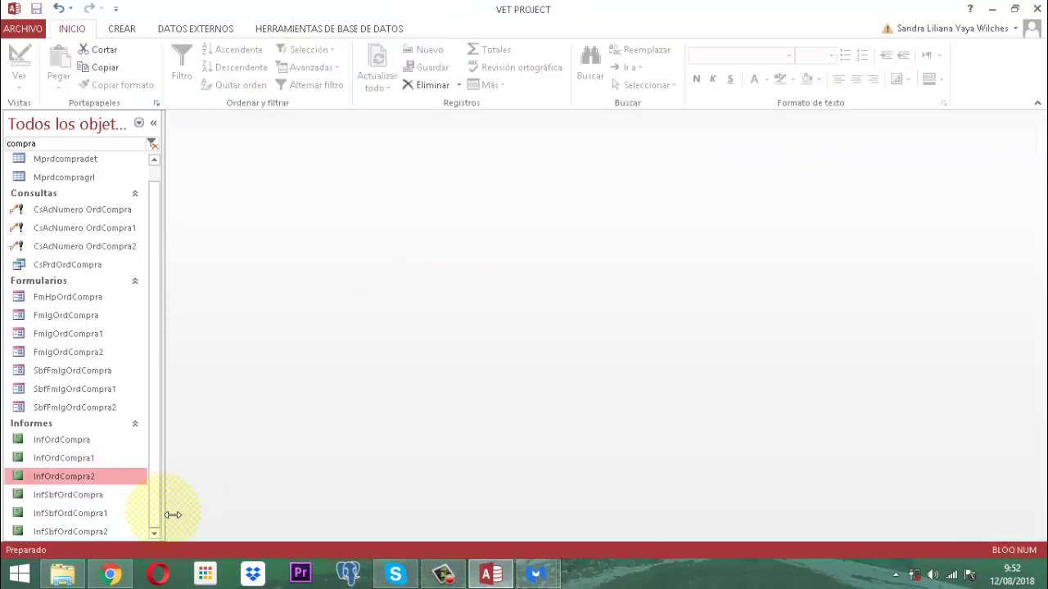
- Inspect the subform SbfFmIgOrdCompra1 in design view, then close it
left_click(72, 520)
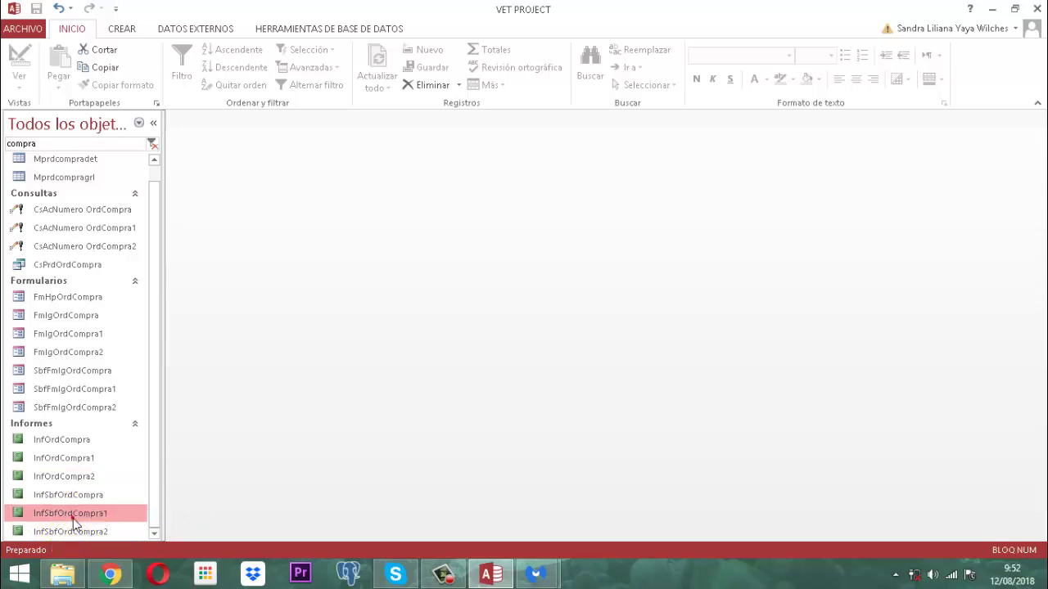
left_click(64, 533)
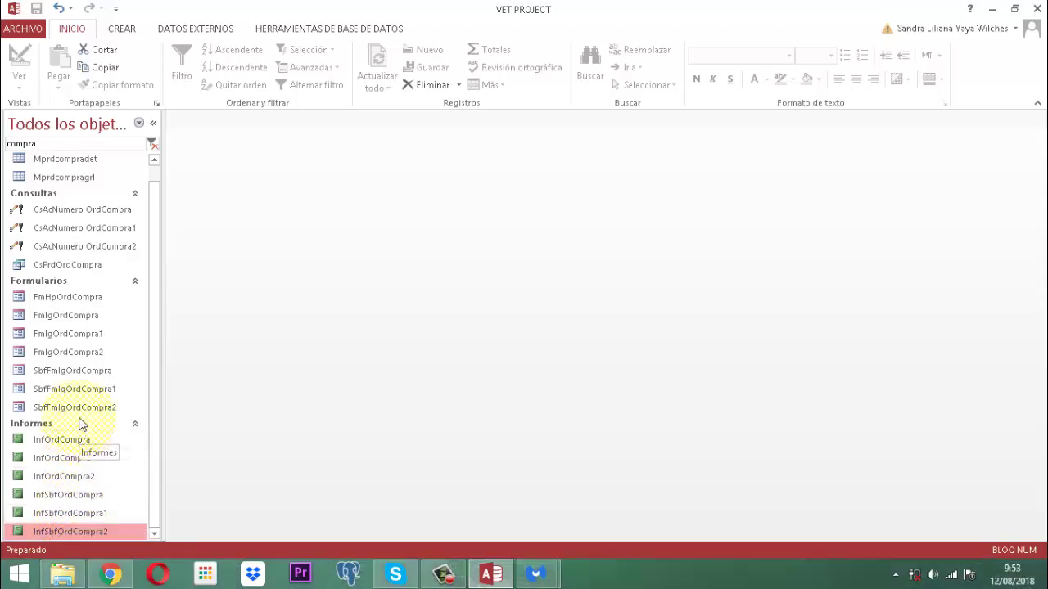
left_click(85, 391)
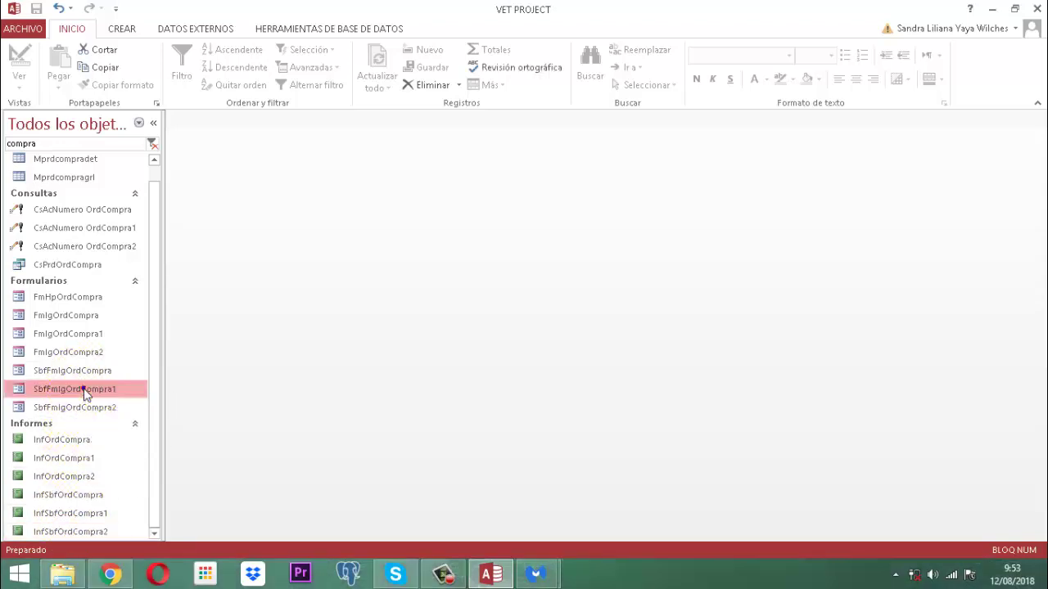
right_click(86, 393)
left_click(144, 226)
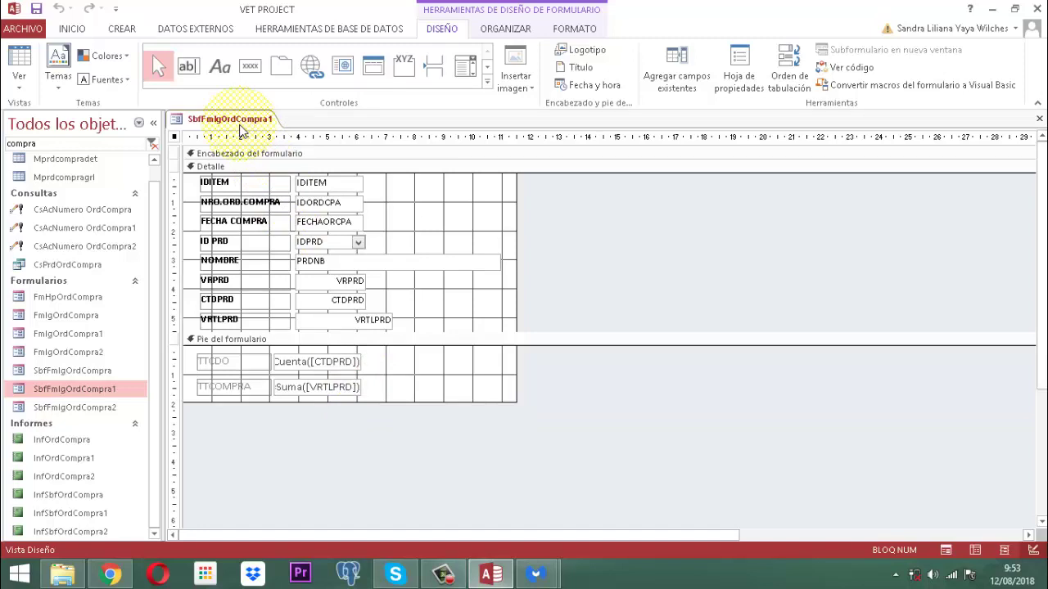
right_click(241, 122)
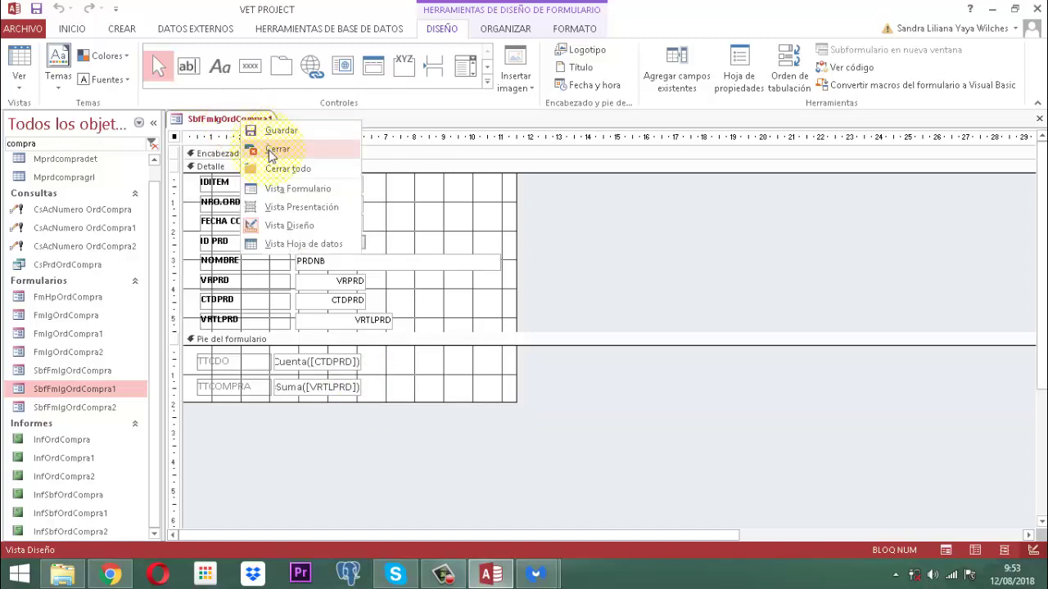
left_click(272, 155)
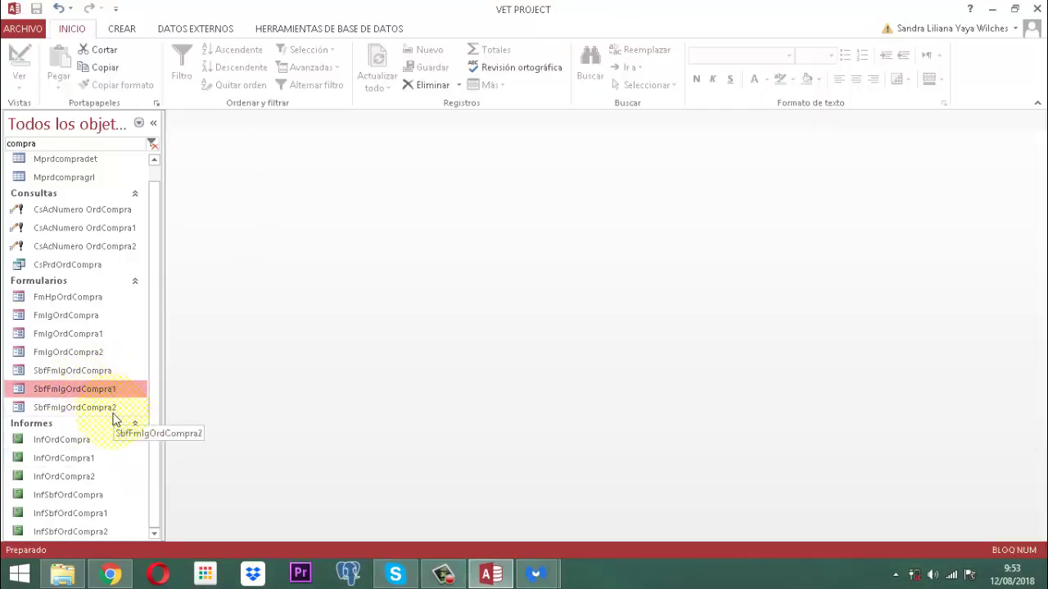
- Inspect the subreports InfSbfOrdCompra1 and InfSbfOrdCompra2 in design view, closing each one after checking it
left_click(82, 515)
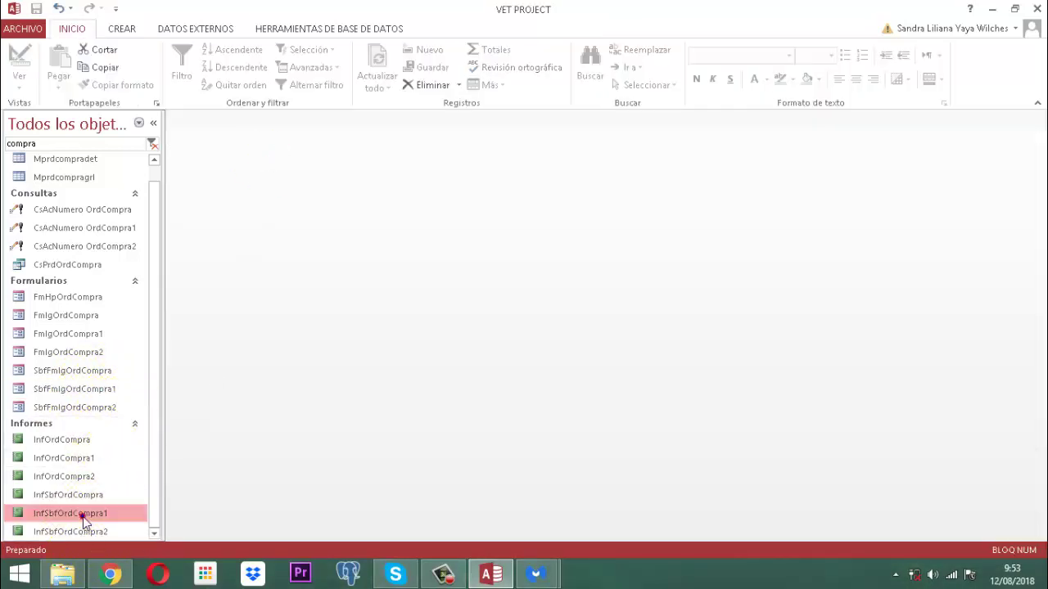
right_click(83, 517)
left_click(156, 314)
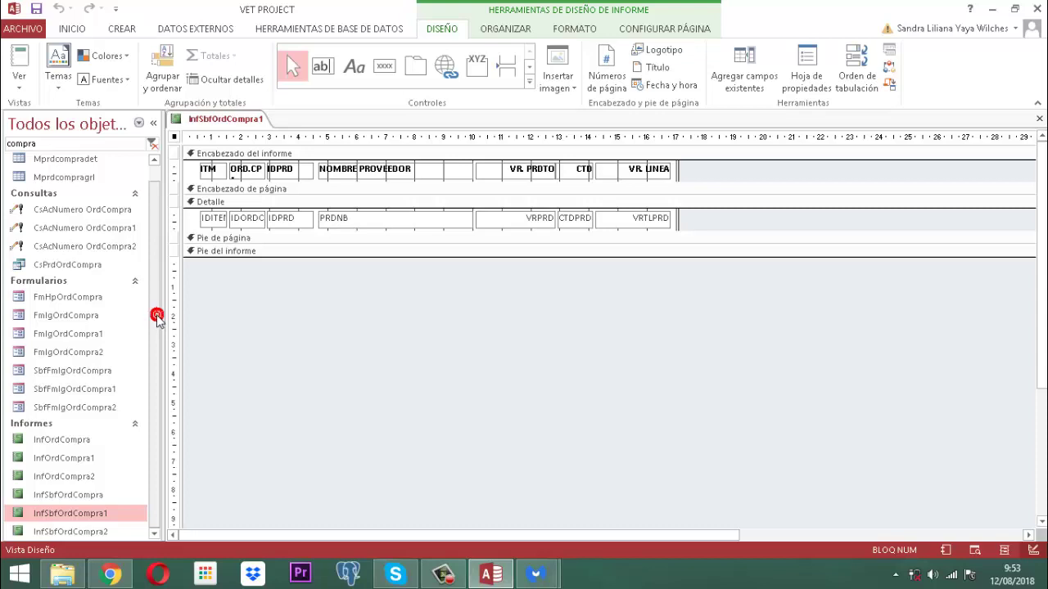
right_click(217, 123)
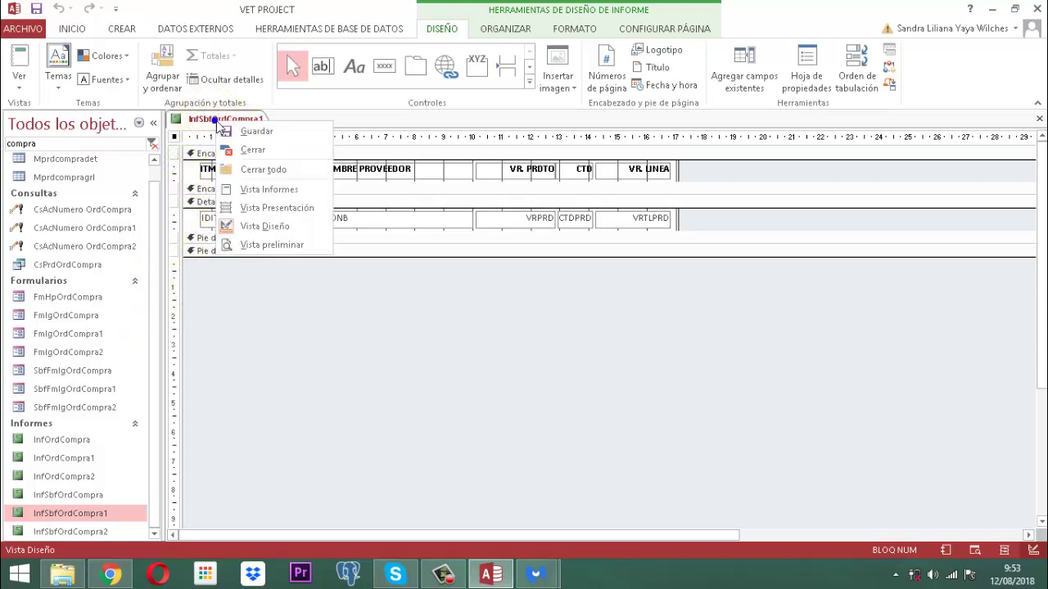
left_click(244, 148)
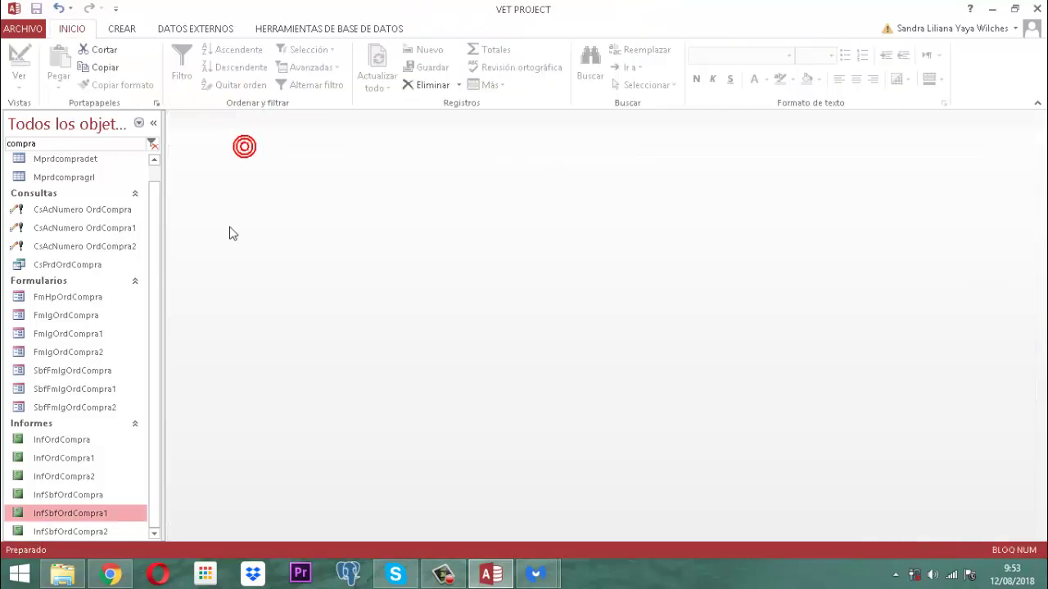
right_click(79, 534)
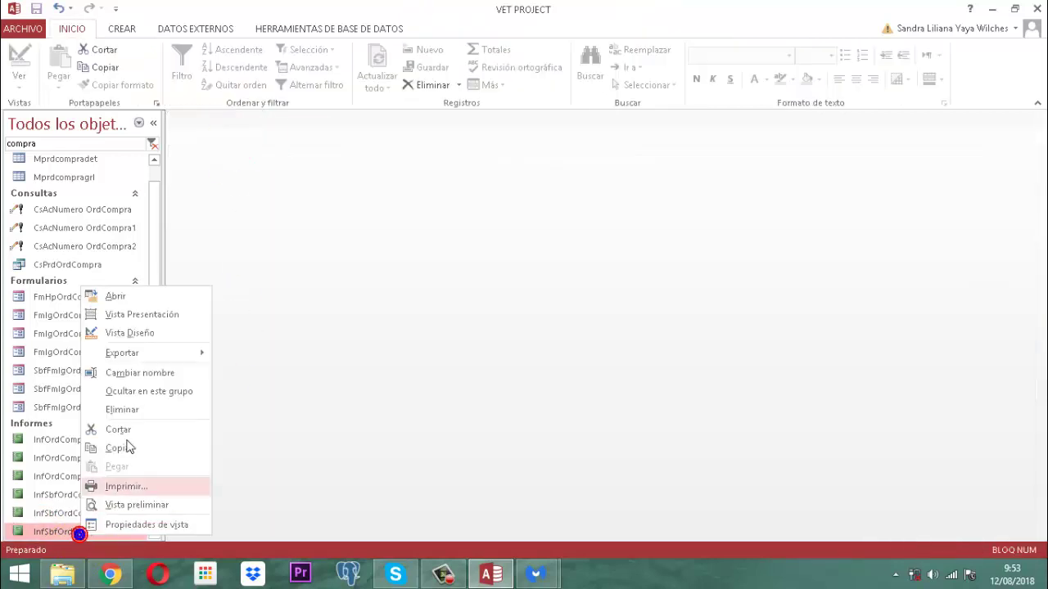
left_click(135, 333)
right_click(228, 123)
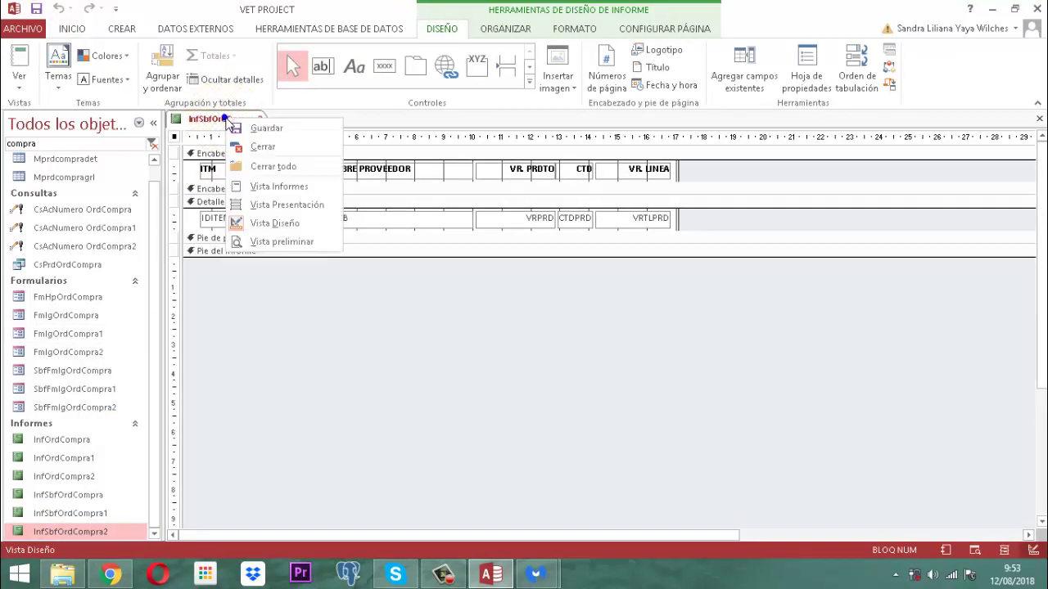
left_click(263, 148)
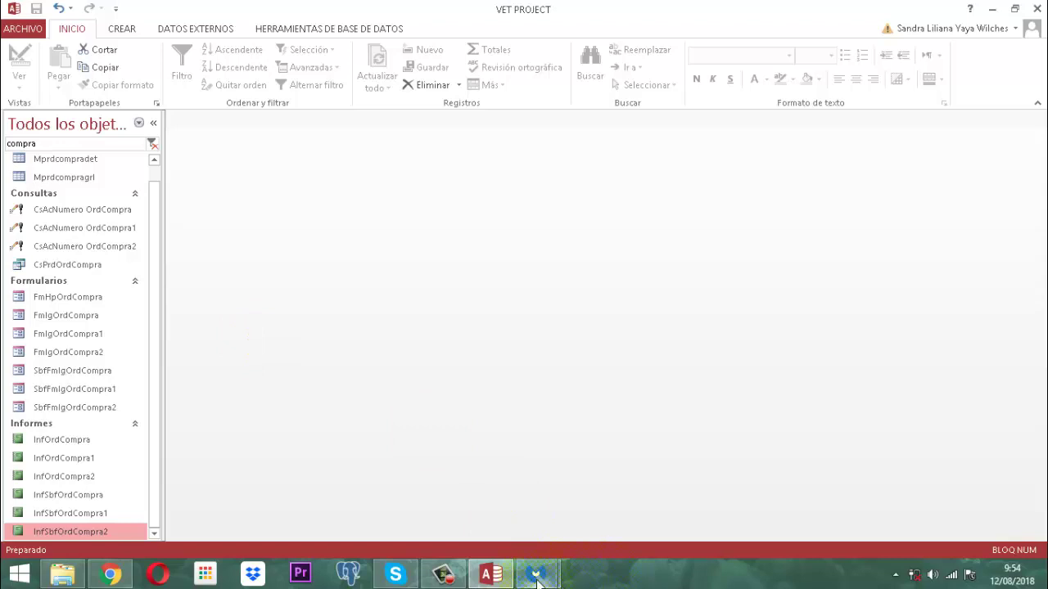
- Dismiss the two pending Malwarebytes Anti-Malware update notices
mouse_move(537, 579)
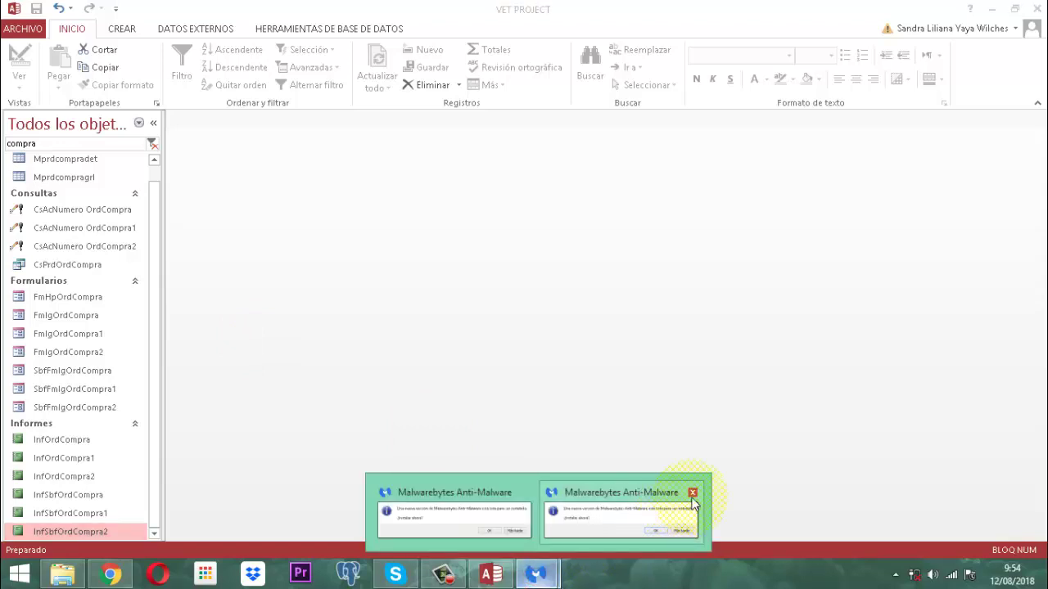
left_click(693, 493)
left_click(608, 493)
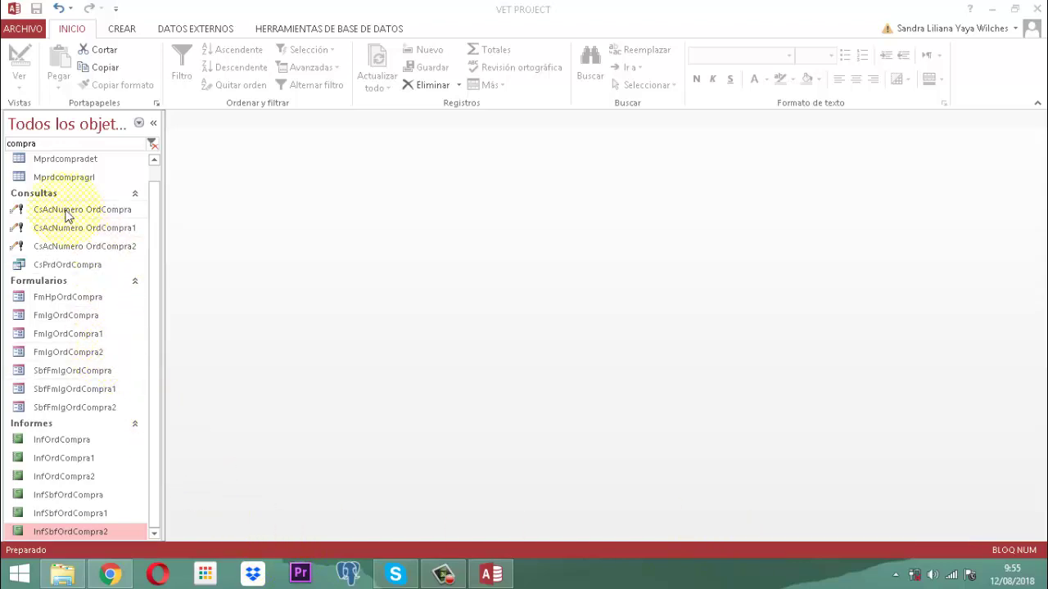
- Check the full form references in the NUMERO and TIPO columns of the query CsAcNumero OrdCompra2 in design view, then close it
double_click(67, 248)
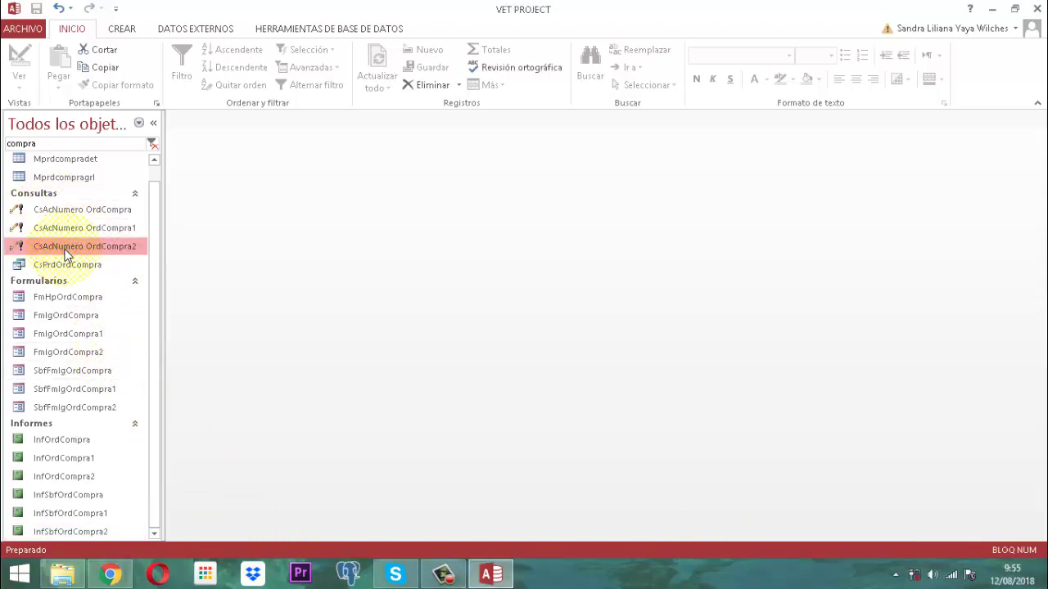
right_click(65, 254)
left_click(91, 276)
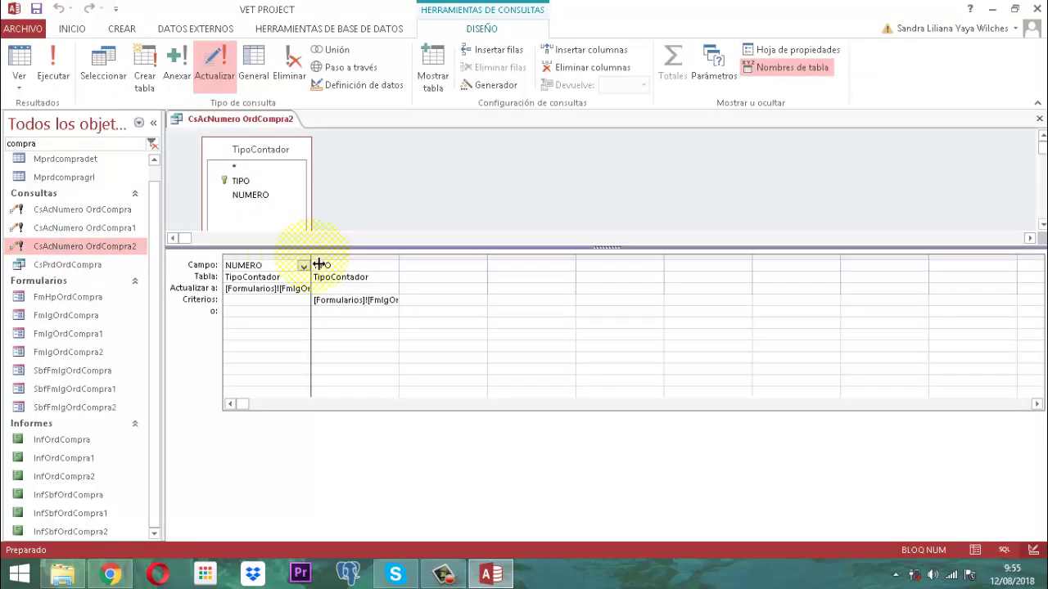
double_click(319, 264)
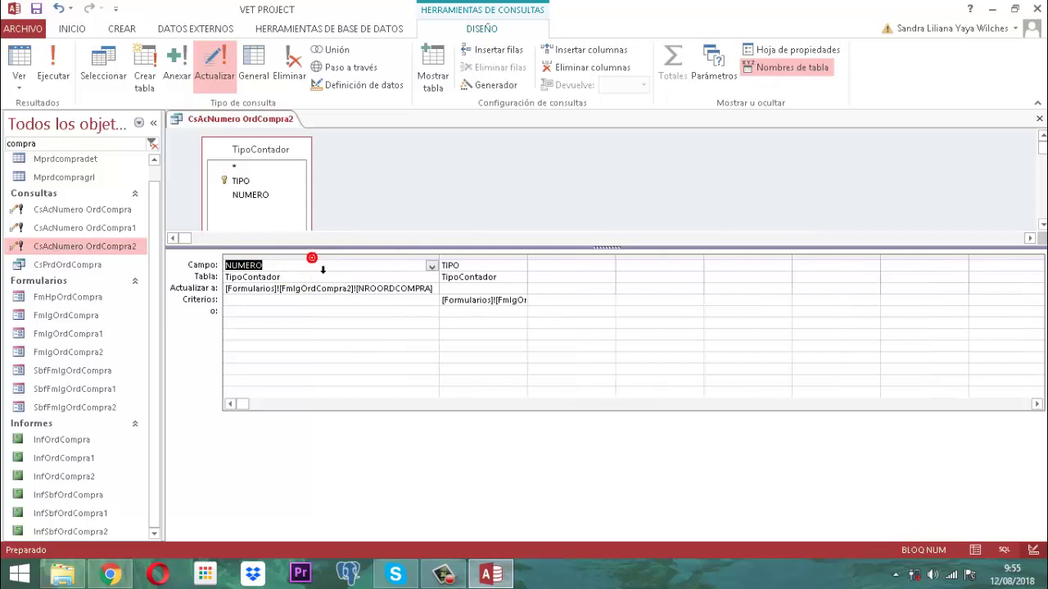
double_click(528, 261)
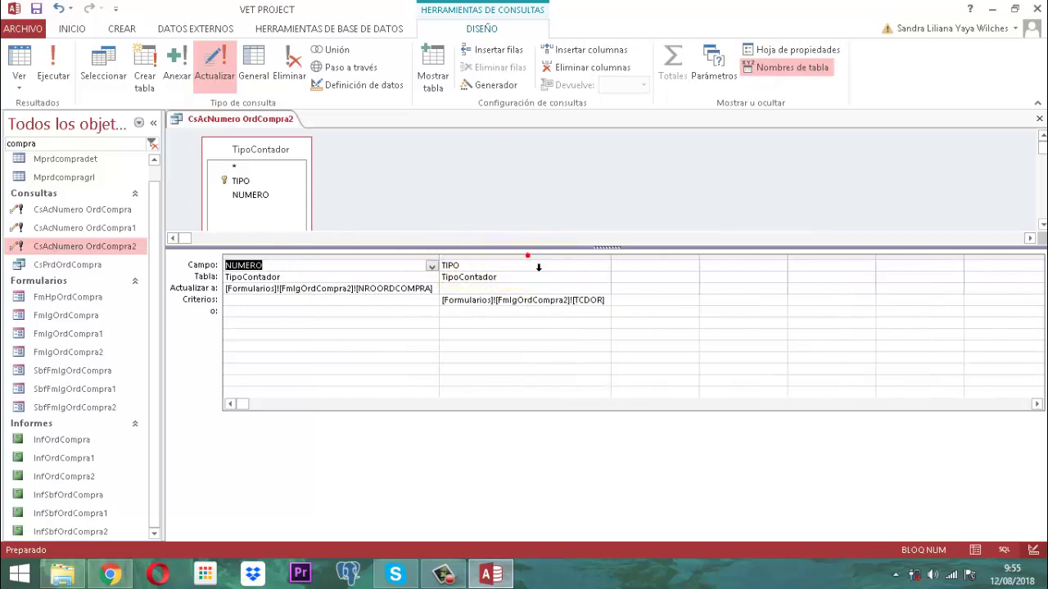
right_click(264, 121)
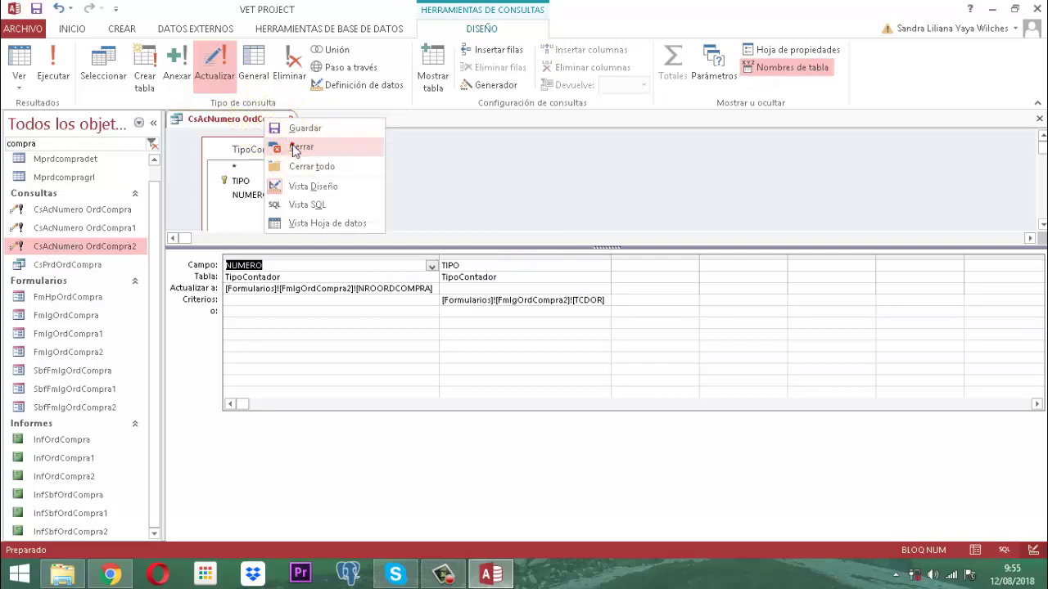
left_click(294, 146)
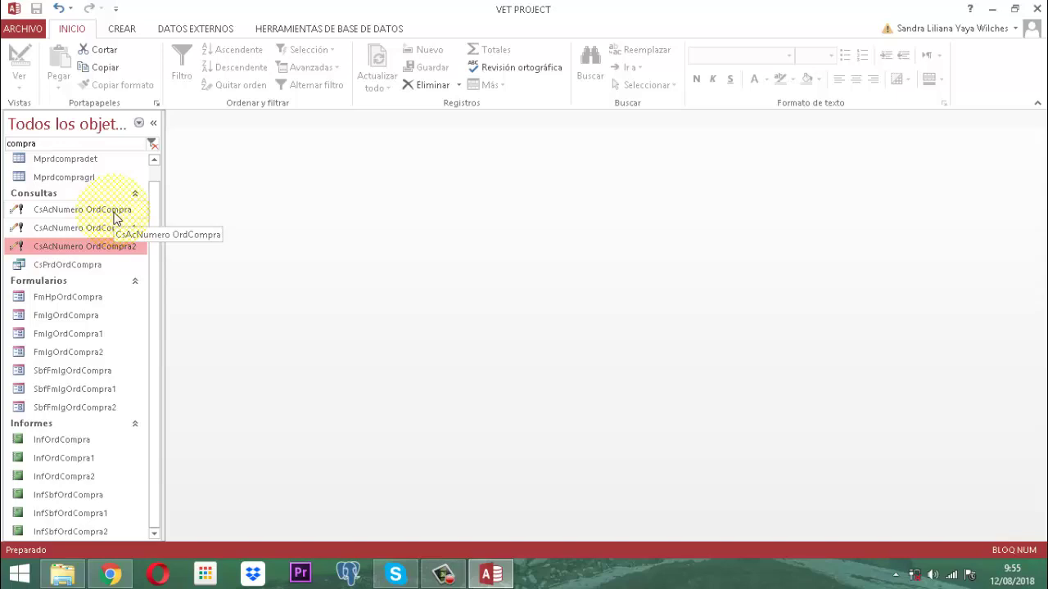
- Close the database and reopen the Vet Project file from the software veterinarias folder
scroll(115, 217, "up", 1)
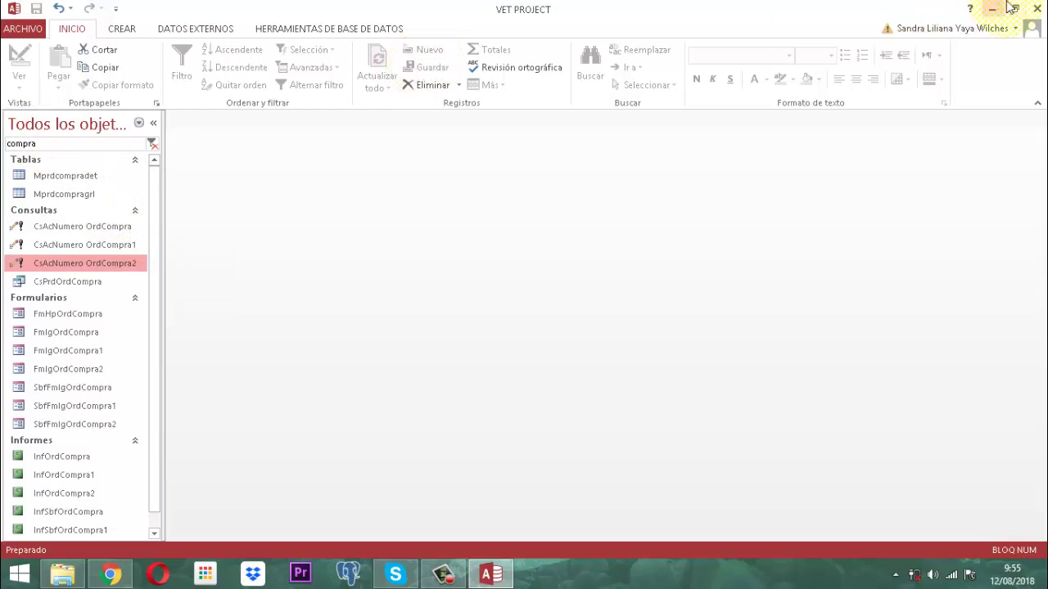
left_click(1036, 11)
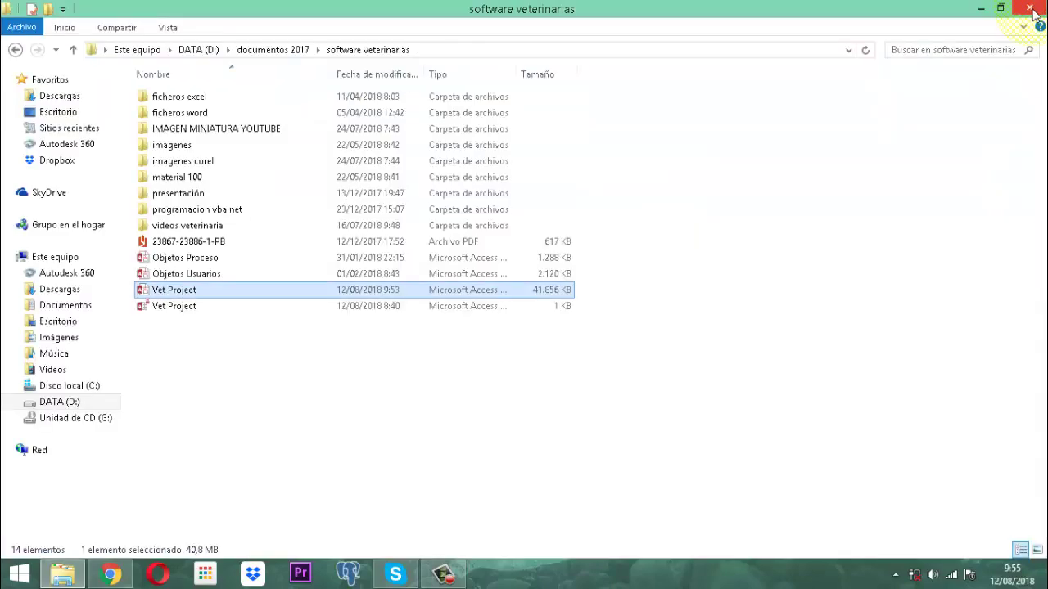
double_click(200, 295)
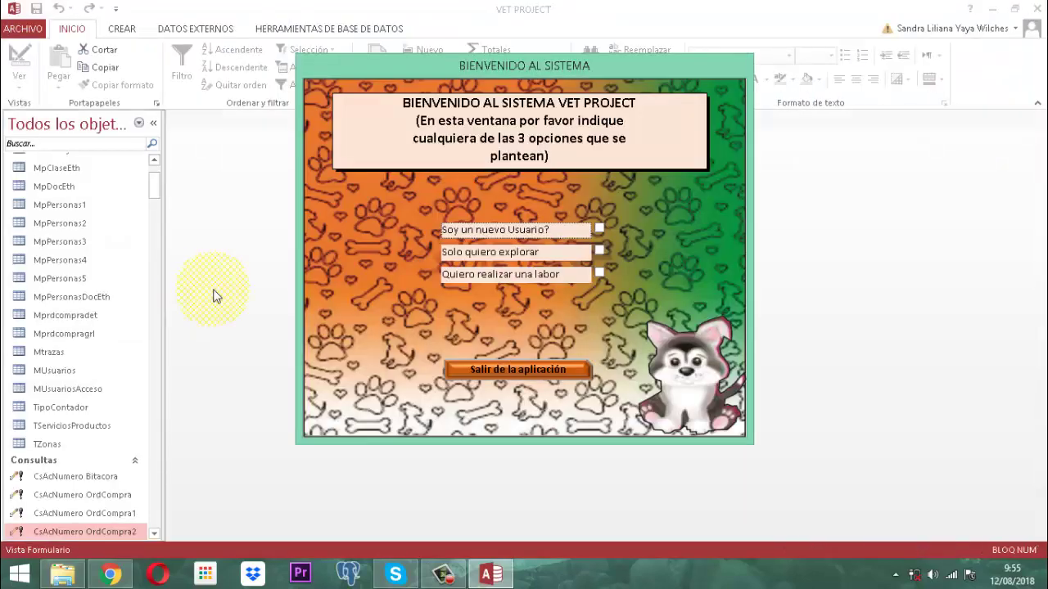
- Choose the option Quiero realizar una labor and log in as a listed user with the account password
left_click(601, 271)
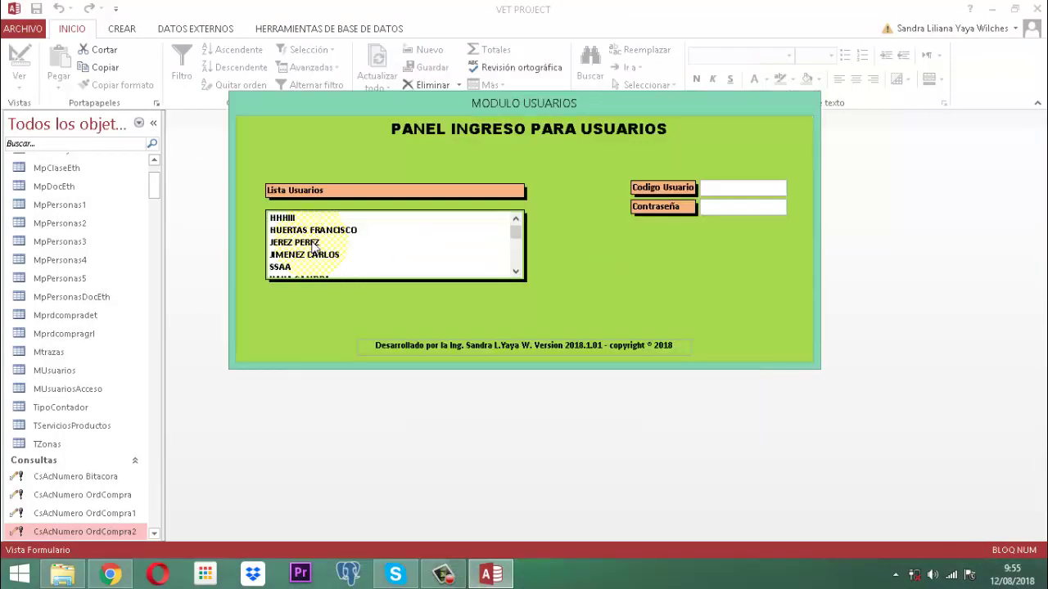
left_click(307, 256)
key("Tab")
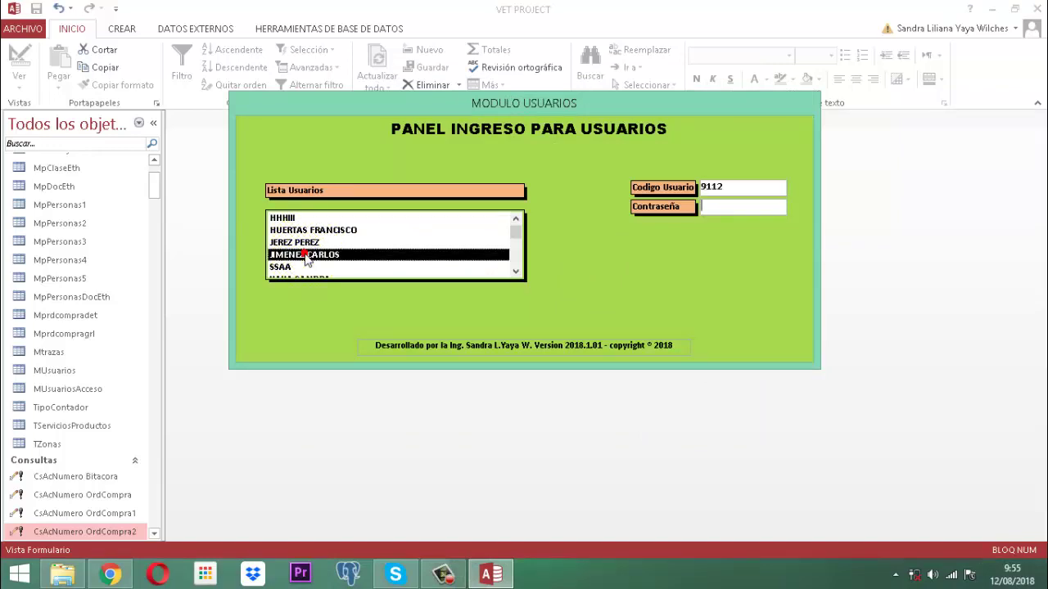
type("***")
double_click(307, 255)
key("Return")
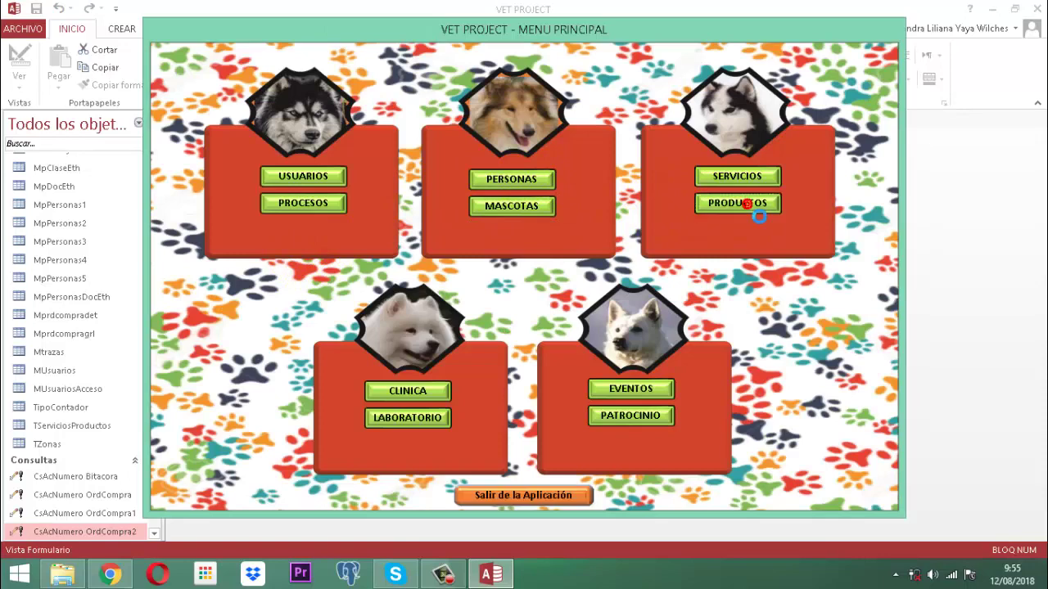
- Open the purchase order form for the shampoo group in the products module and set its registration date to 12/08/2018
left_click(747, 204)
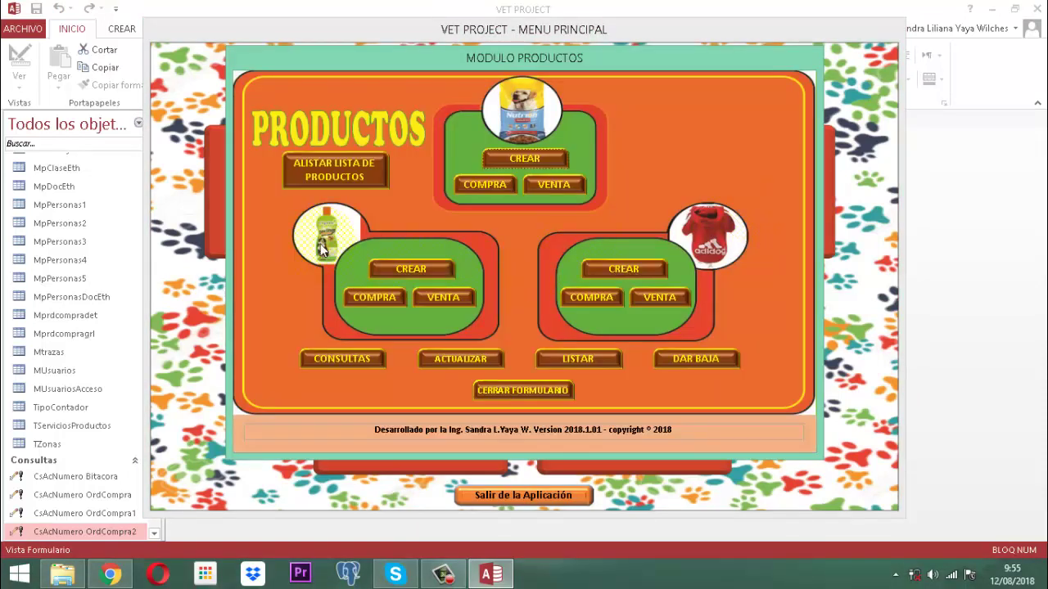
left_click(361, 298)
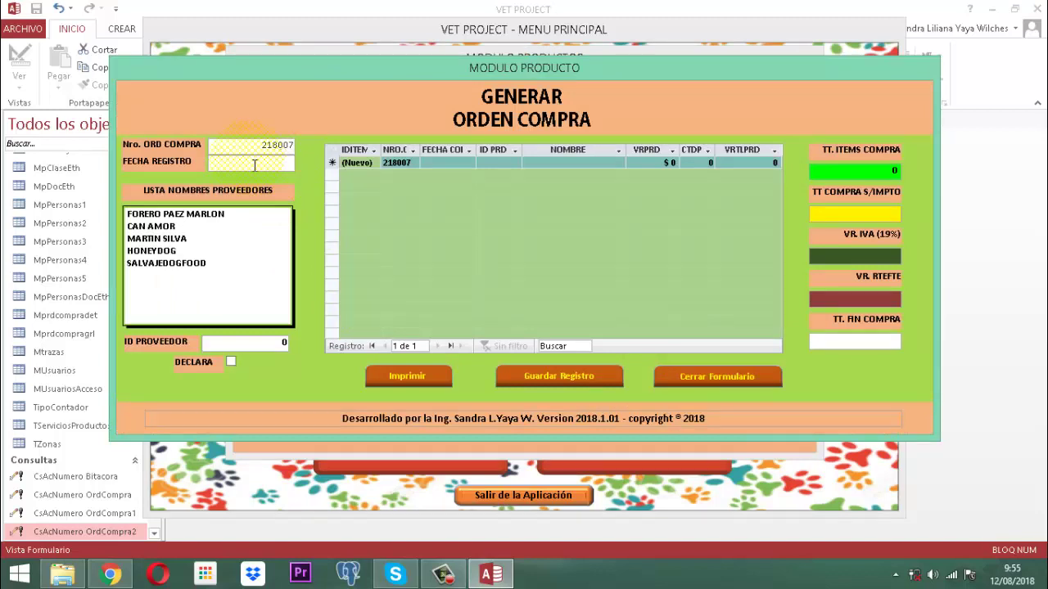
mouse_move(255, 165)
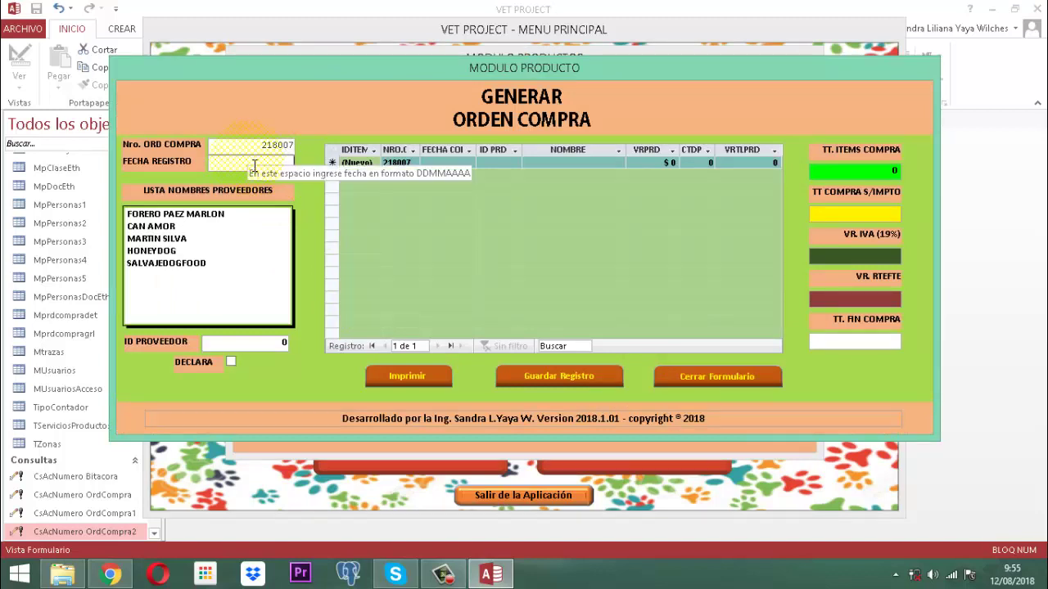
left_click(255, 165)
type("12/0")
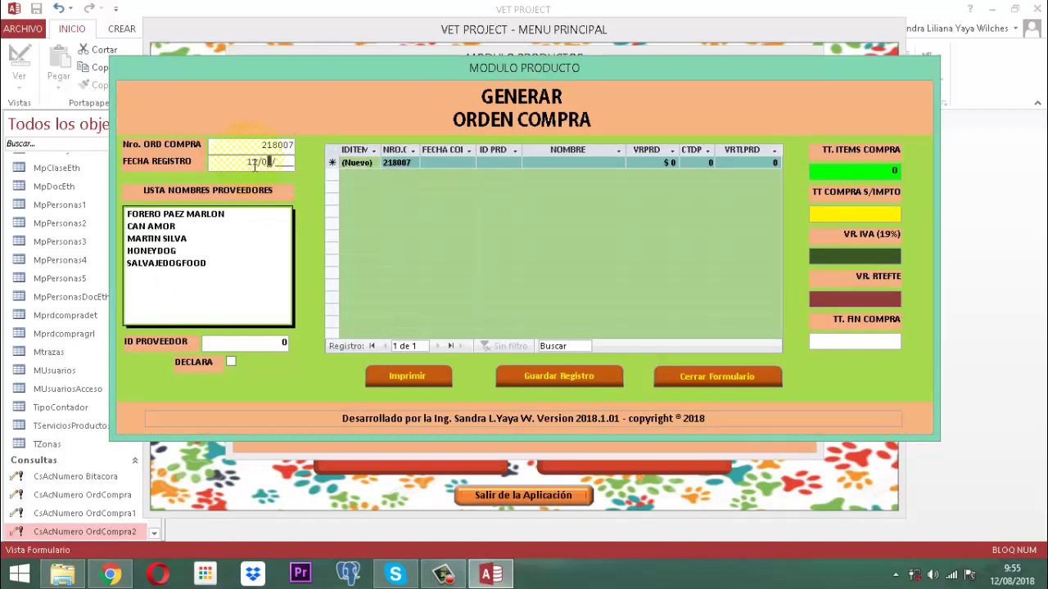
type("8/2018")
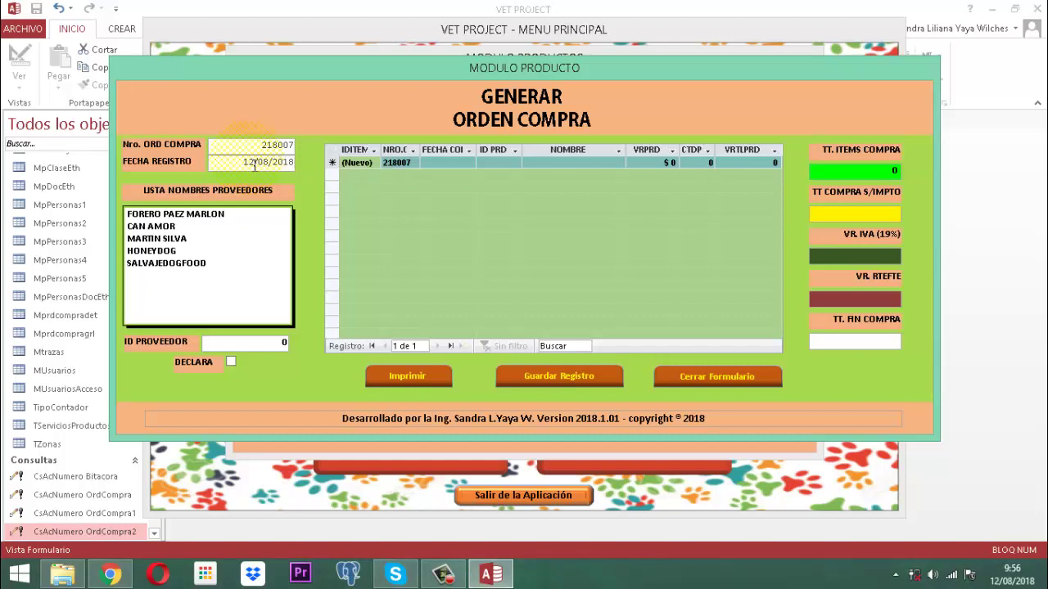
key("Return")
- Select HONEYDOG as the supplier of the purchase order
key("n")
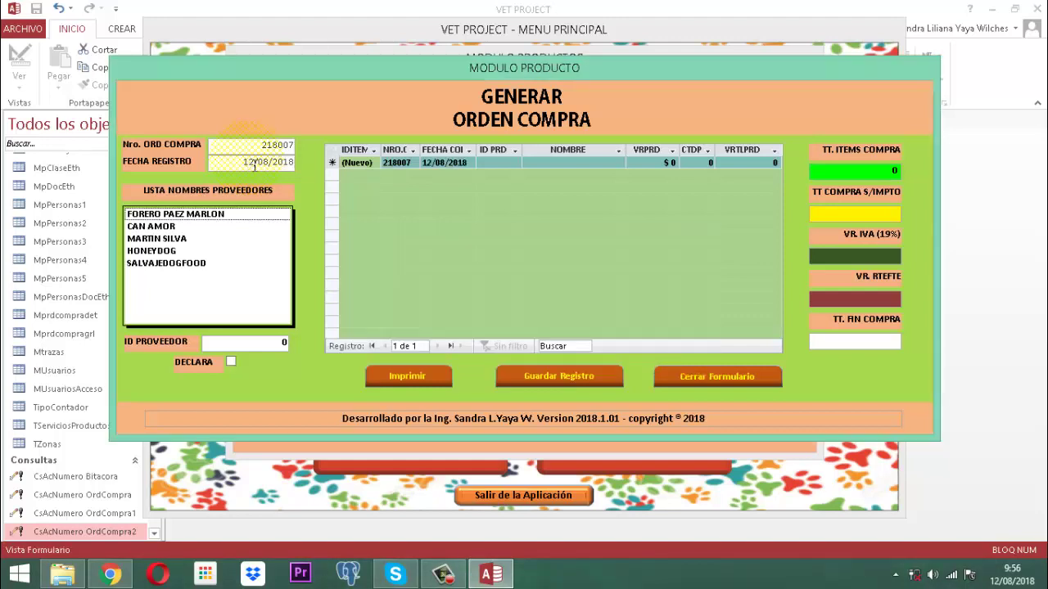
key("Down")
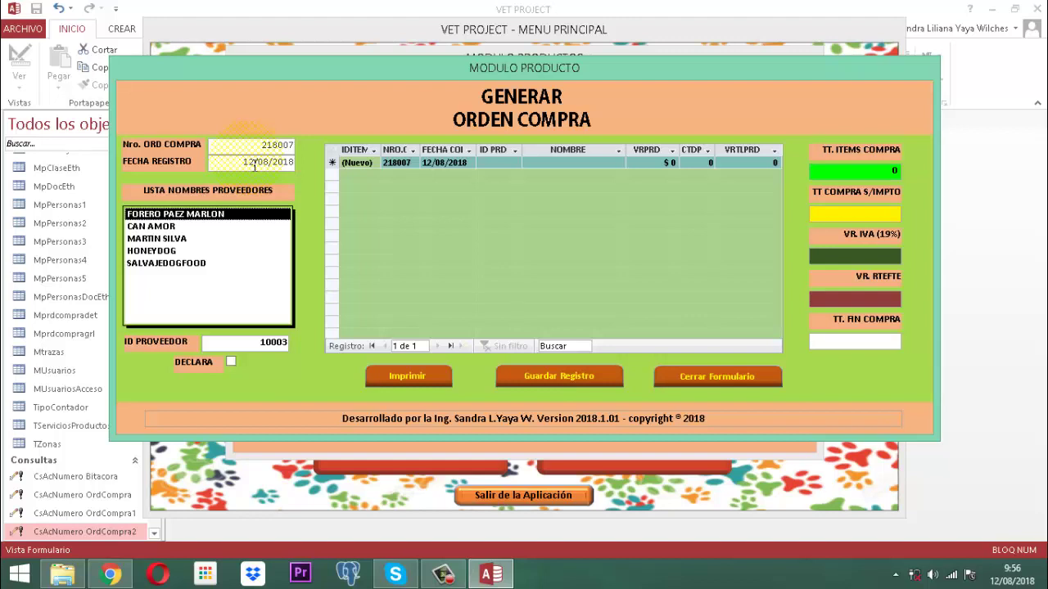
key("Down")
key("Down")
key("Down")
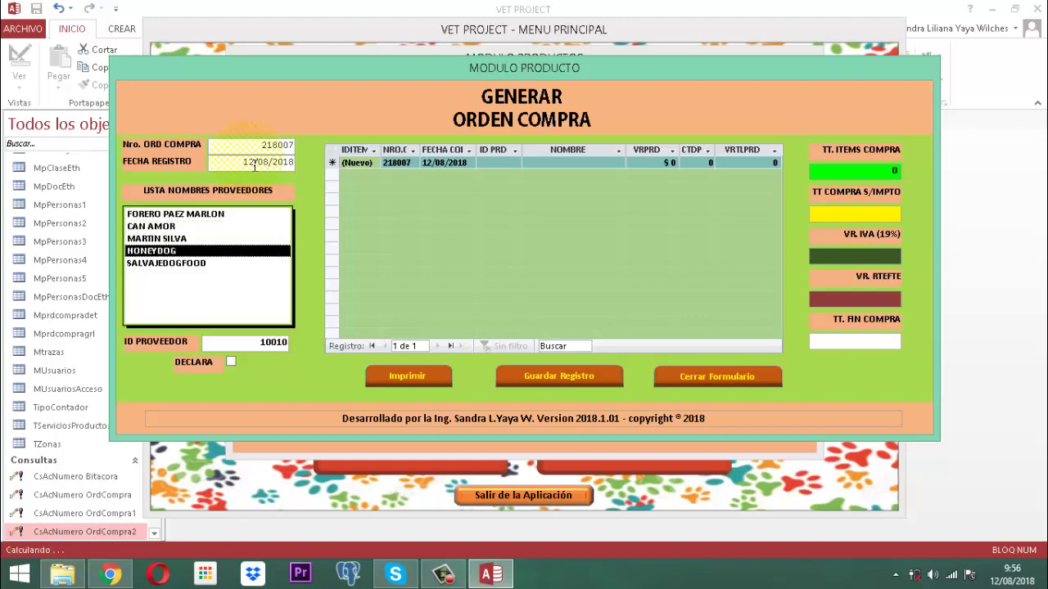
- Mark the HONEYDOG supplier as DECLARA on the purchase order
key("Tab")
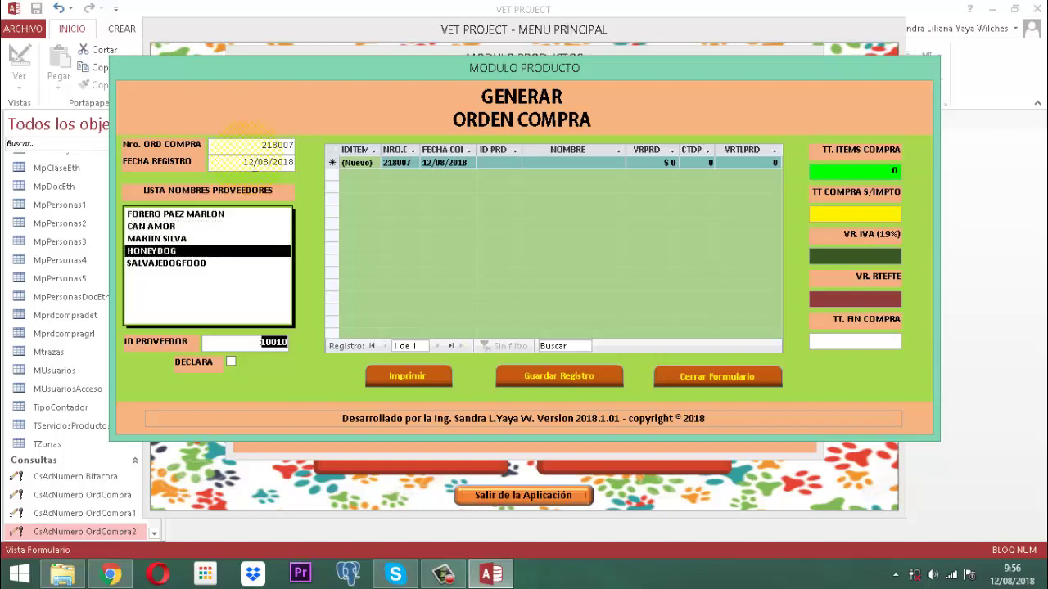
key("Tab")
key("space")
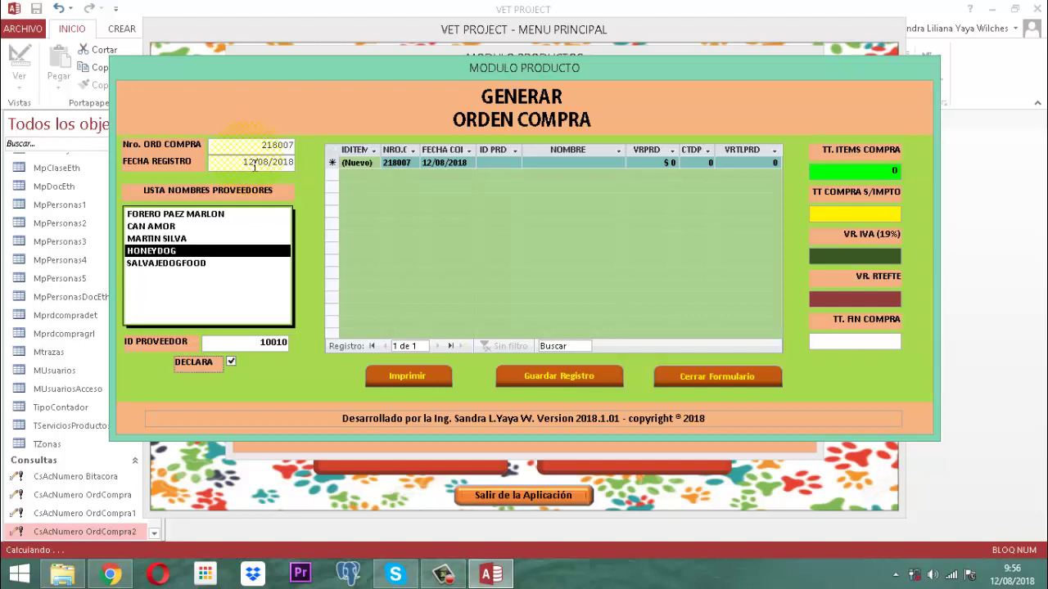
- Add product PR000002, ARENA SANITARIA TIDY CAT 9KG, to the order detail with a quantity of 50
key("Tab")
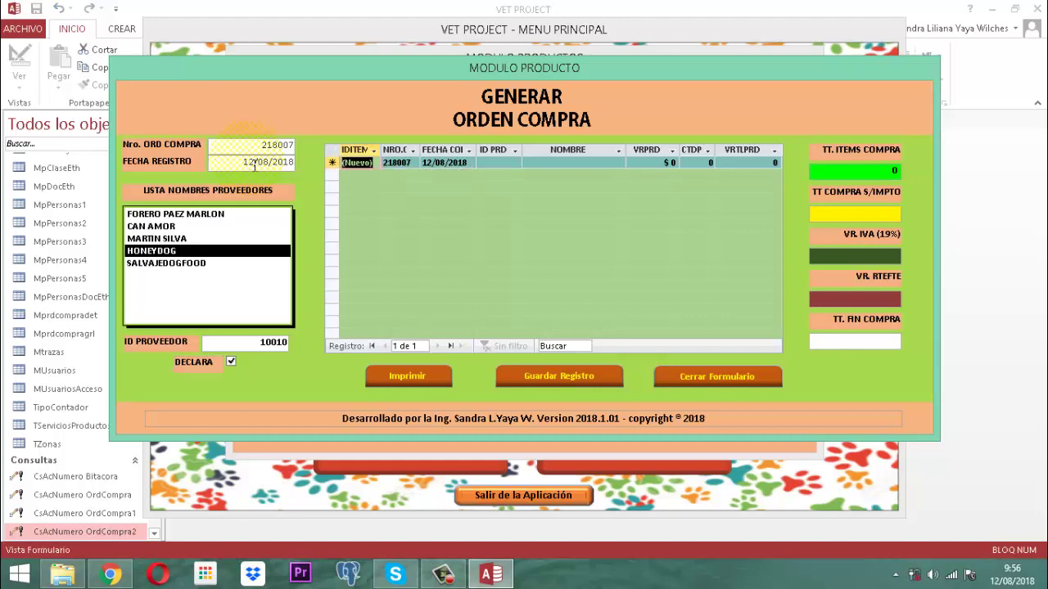
key("Tab")
key("Tab")
key("Tab")
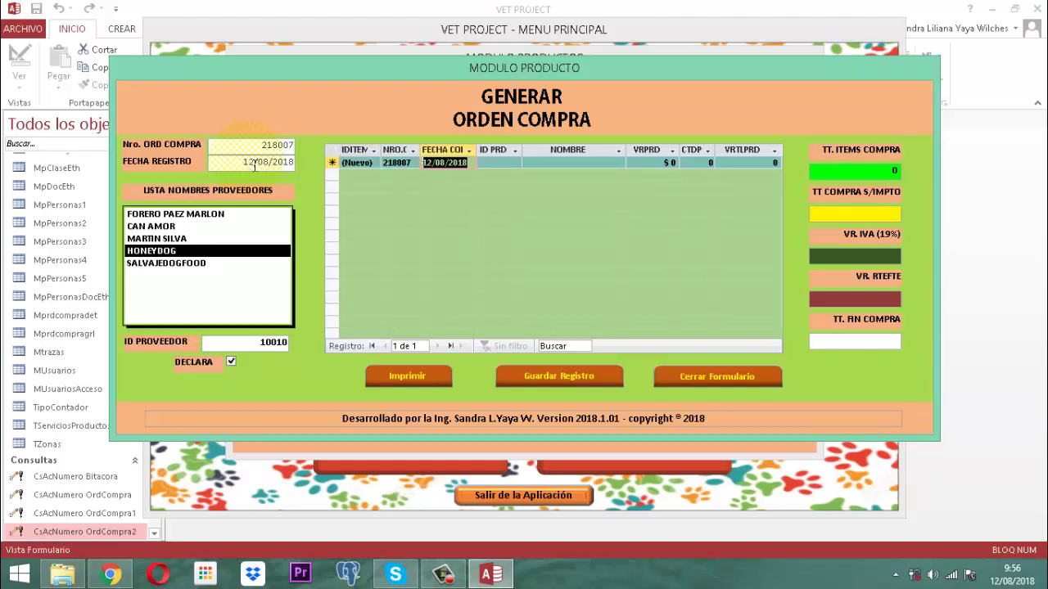
key("F4")
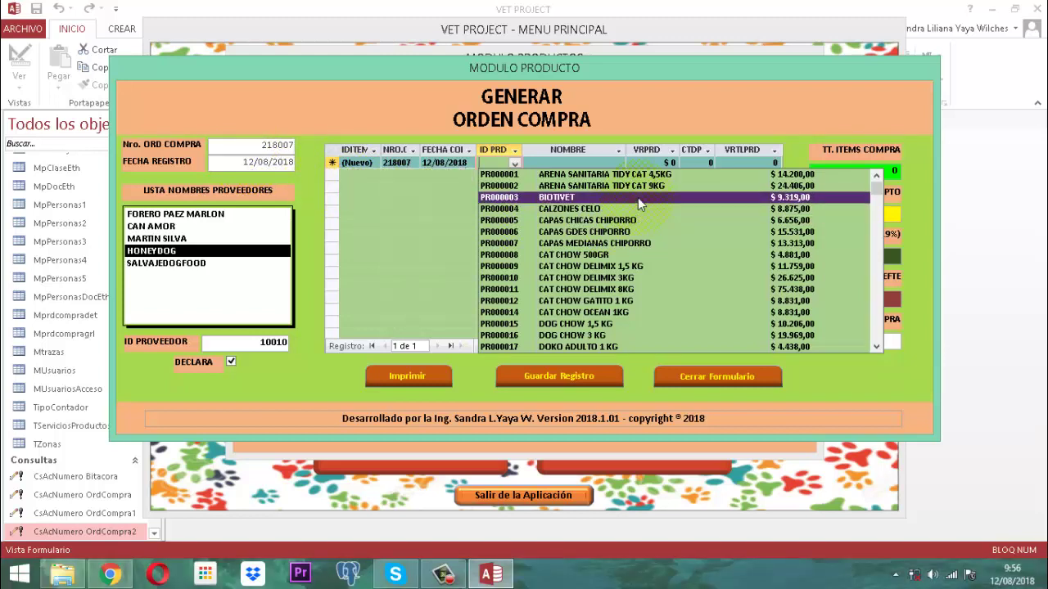
left_click(595, 186)
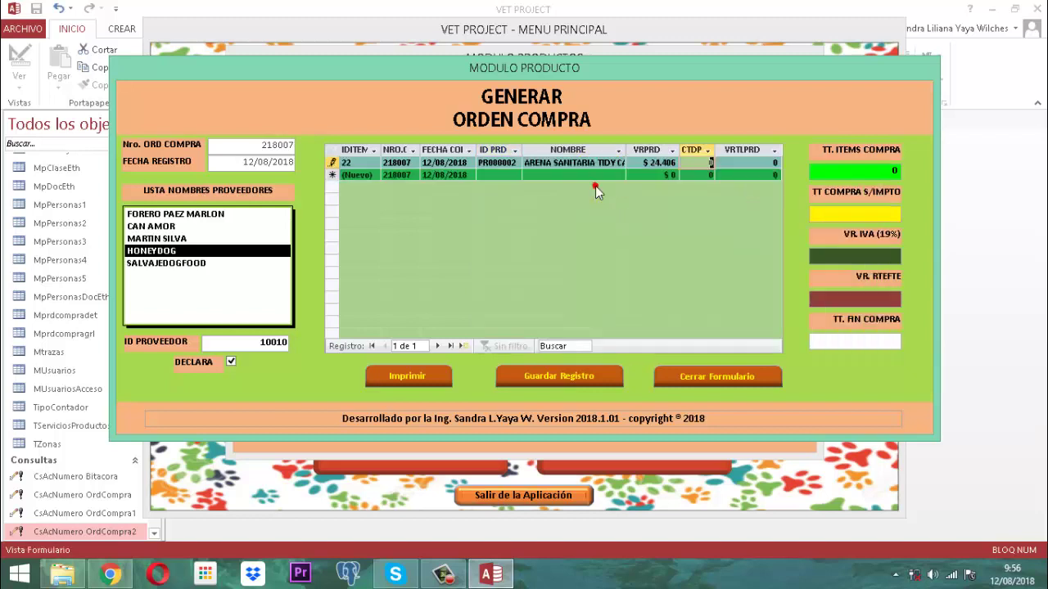
left_click(595, 187)
type("50")
key("Tab")
key("Tab")
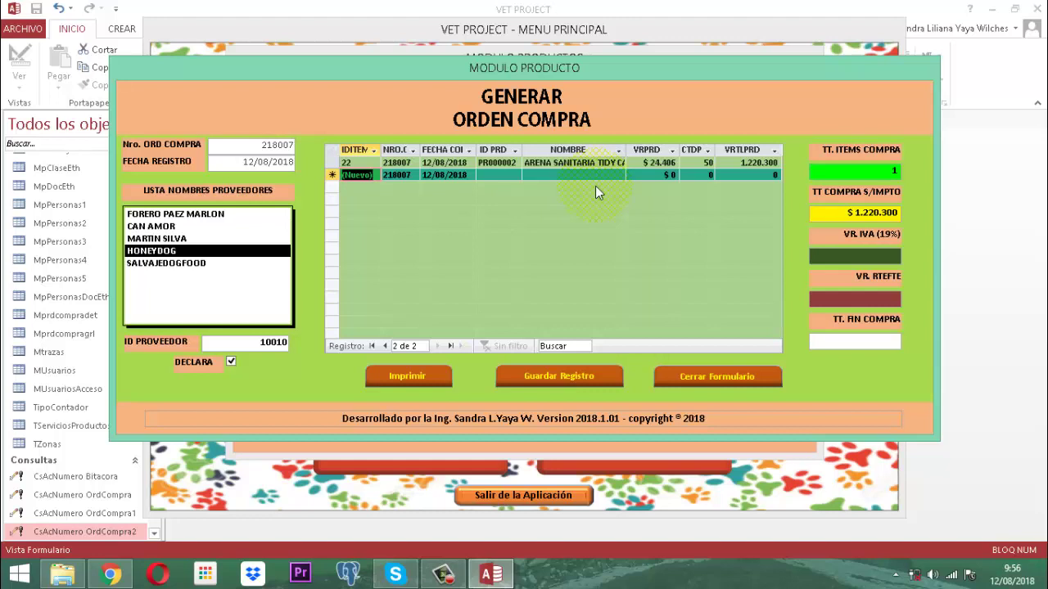
- Calculate the order's IVA, RTEFTE and final purchase total, and save the record
key("ctrl+Tab")
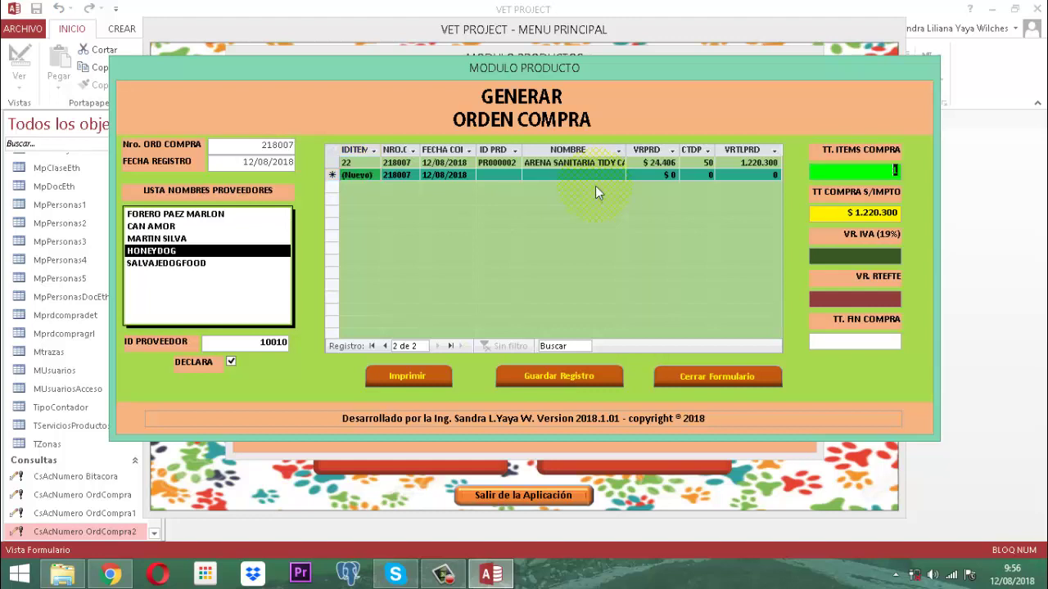
key("Tab")
key("Tab")
key("Tab")
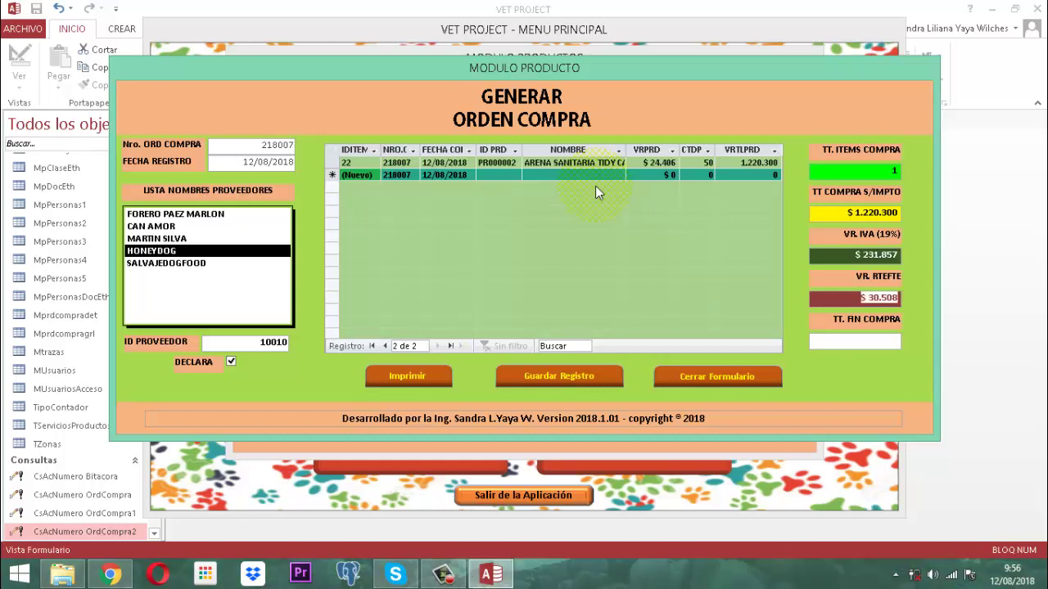
key("Tab")
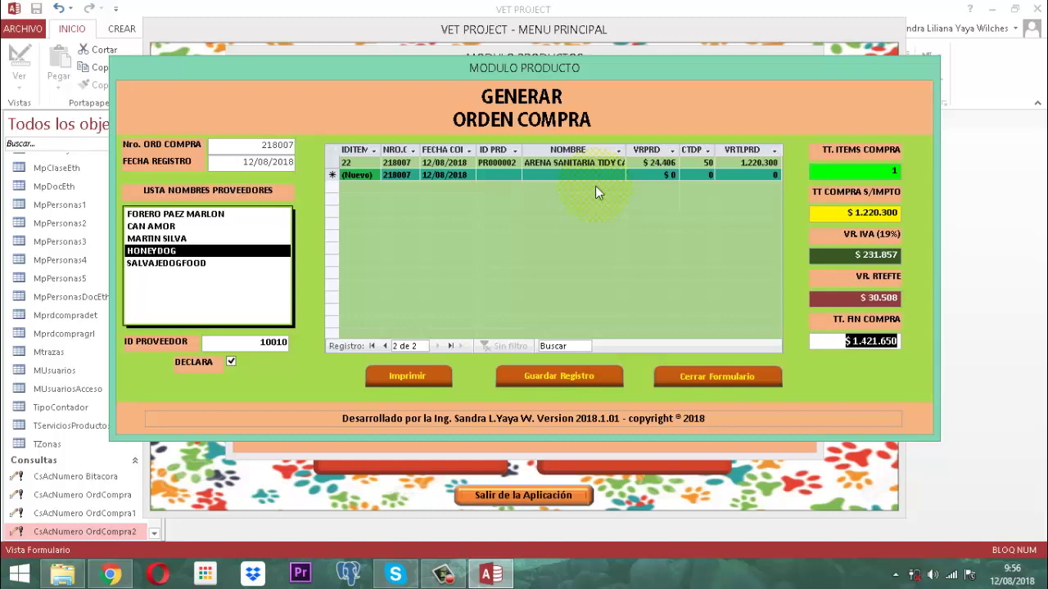
left_click(558, 376)
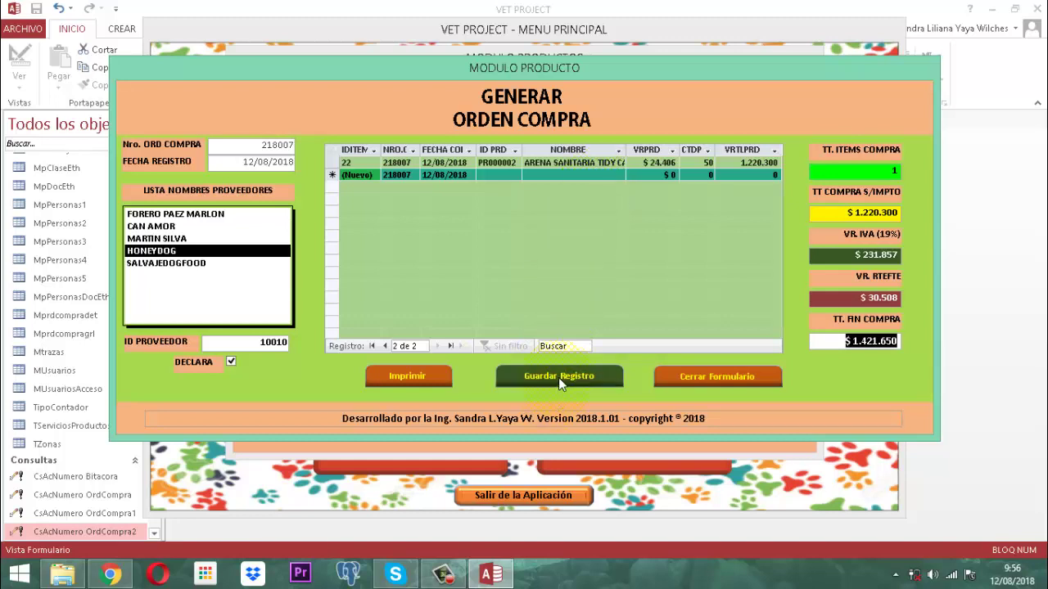
left_click(658, 345)
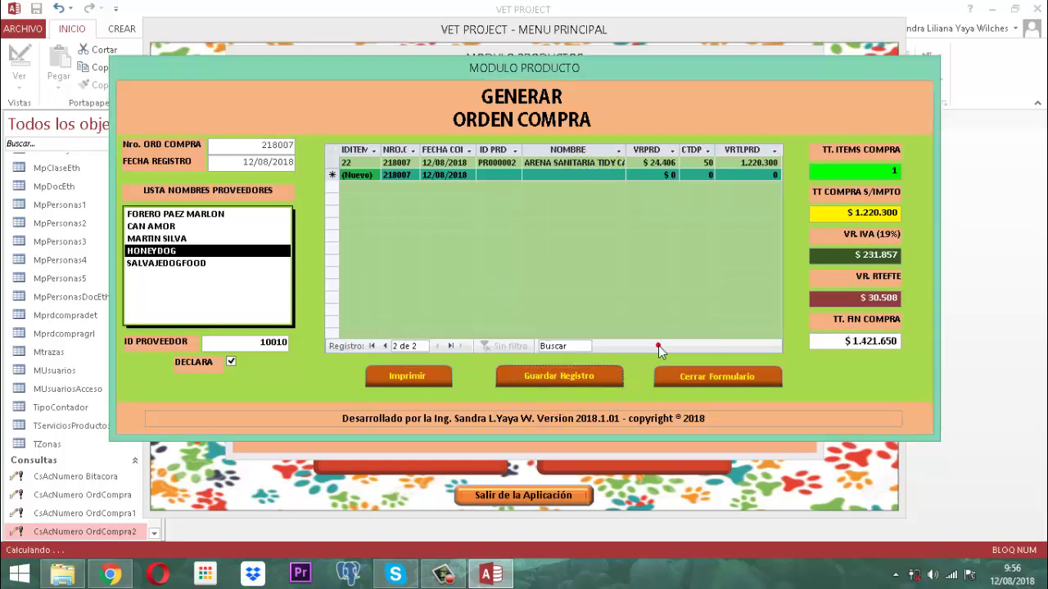
- Review the printable report of the saved purchase order, then close the report and the order form
left_click(409, 376)
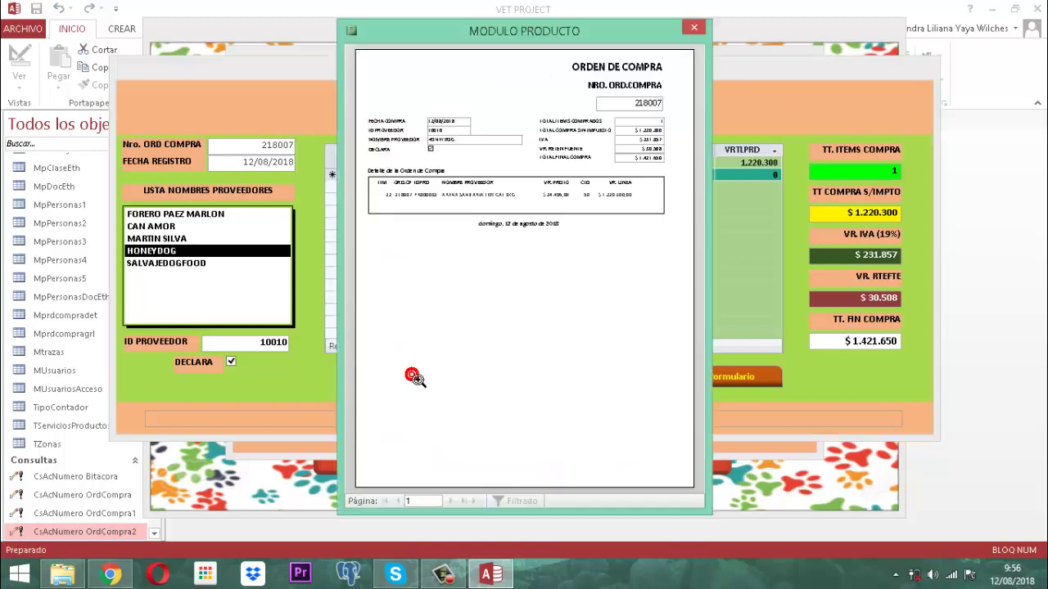
left_click(625, 122)
left_click(622, 122)
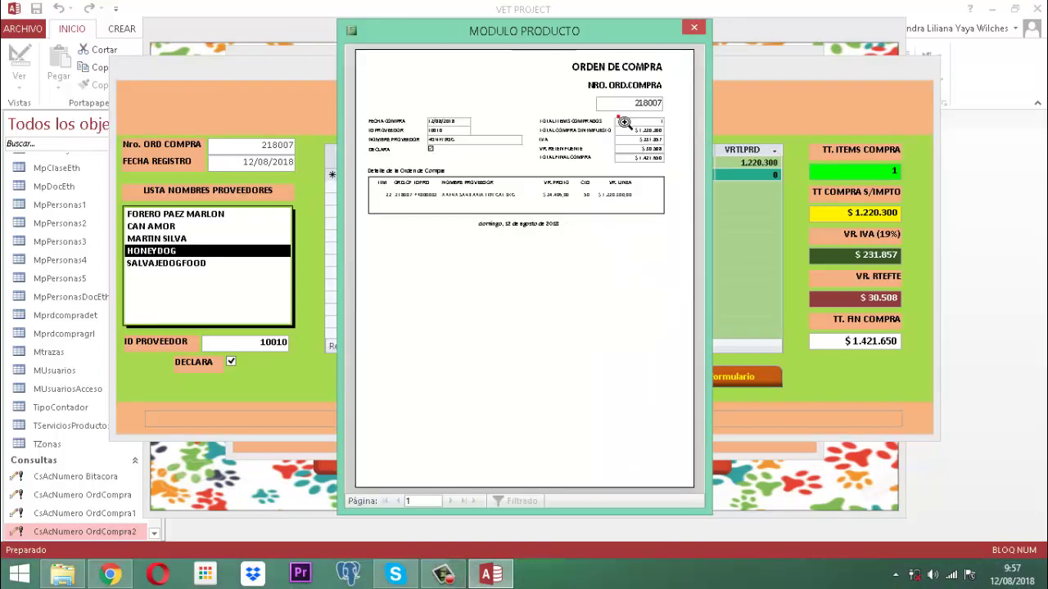
left_click(619, 115)
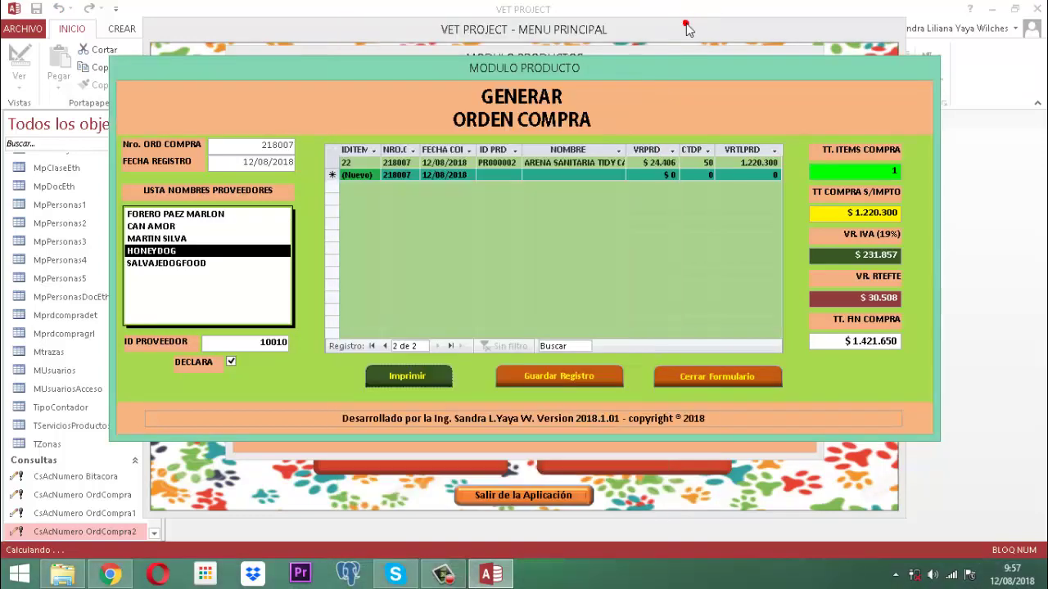
left_click(693, 27)
left_click(706, 378)
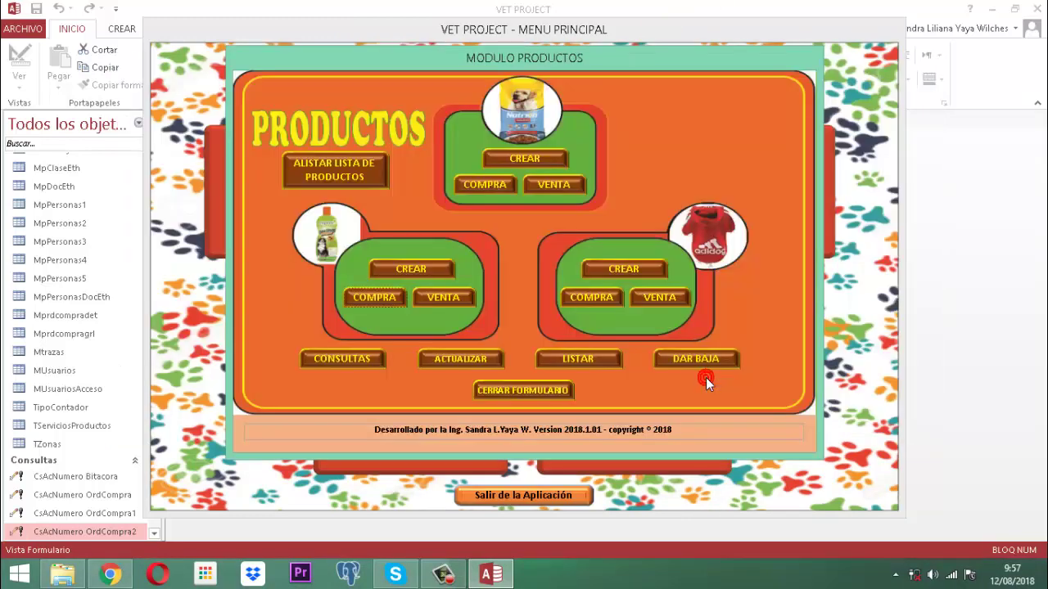
- Open the purchase order form for the pet clothing group and set its registration date to 12/08/2018
left_click(575, 297)
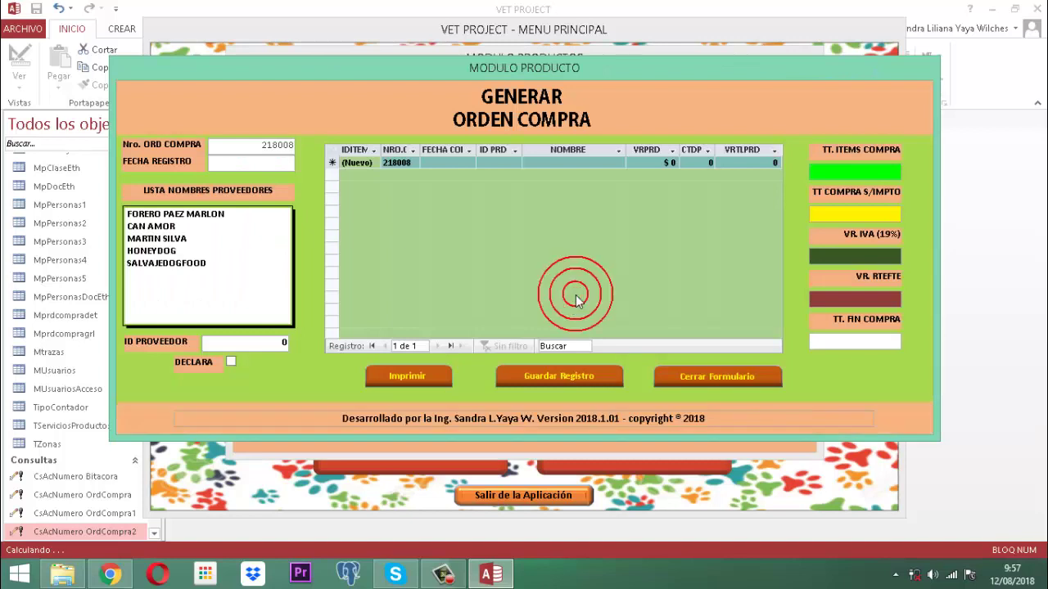
left_click(244, 160)
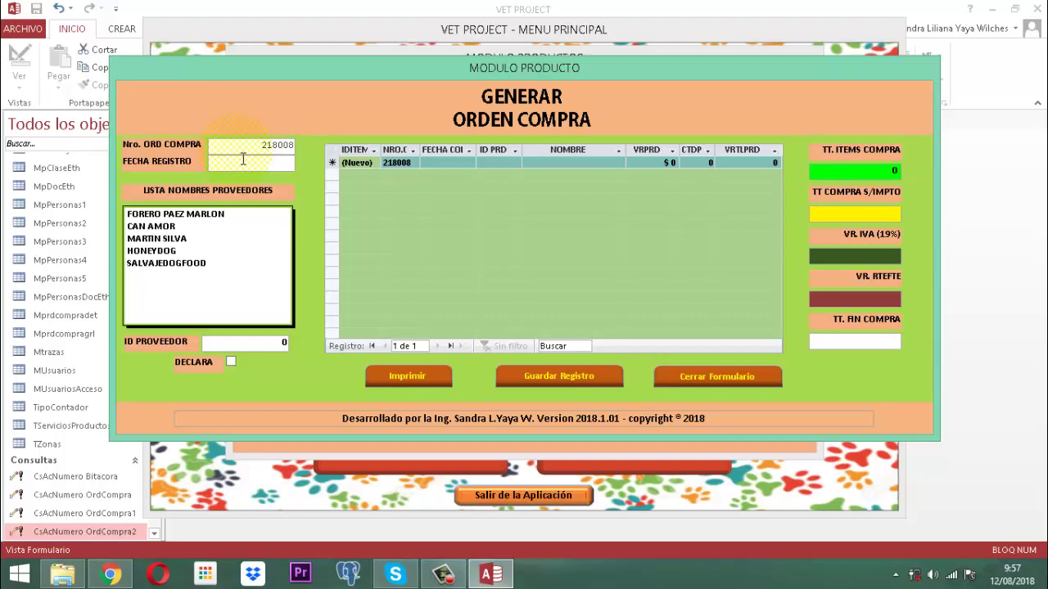
type("12/08/2018")
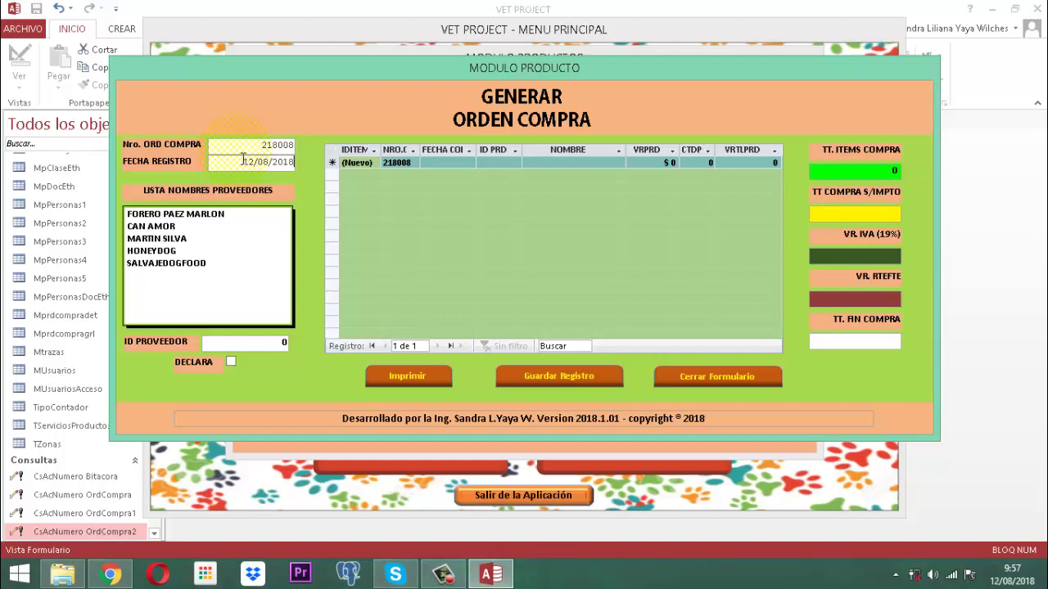
key("Return")
- Select the first supplier in the list for the clothing purchase order
key("n")
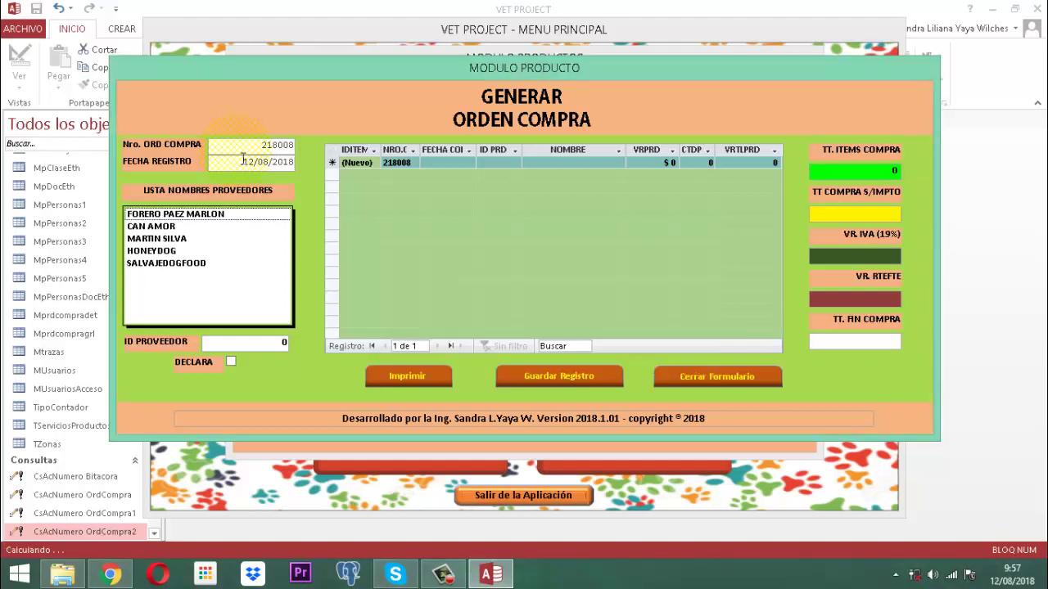
key("Down")
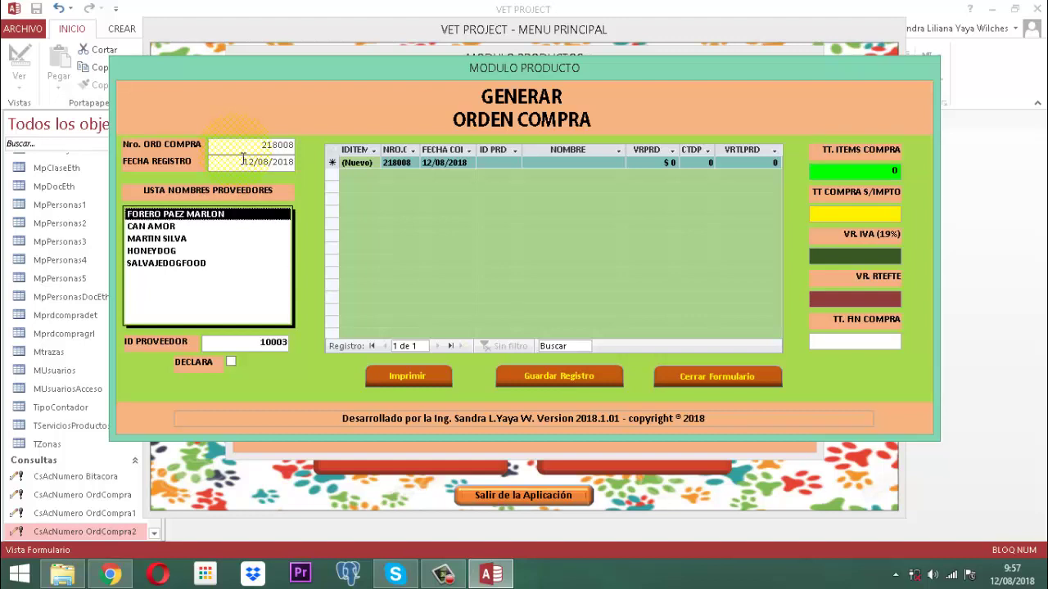
key("Tab")
- Add product PR000029, GORROS GRANDES RAZA GRANDE, to the order detail with a quantity of 100
key("Tab")
key("Tab")
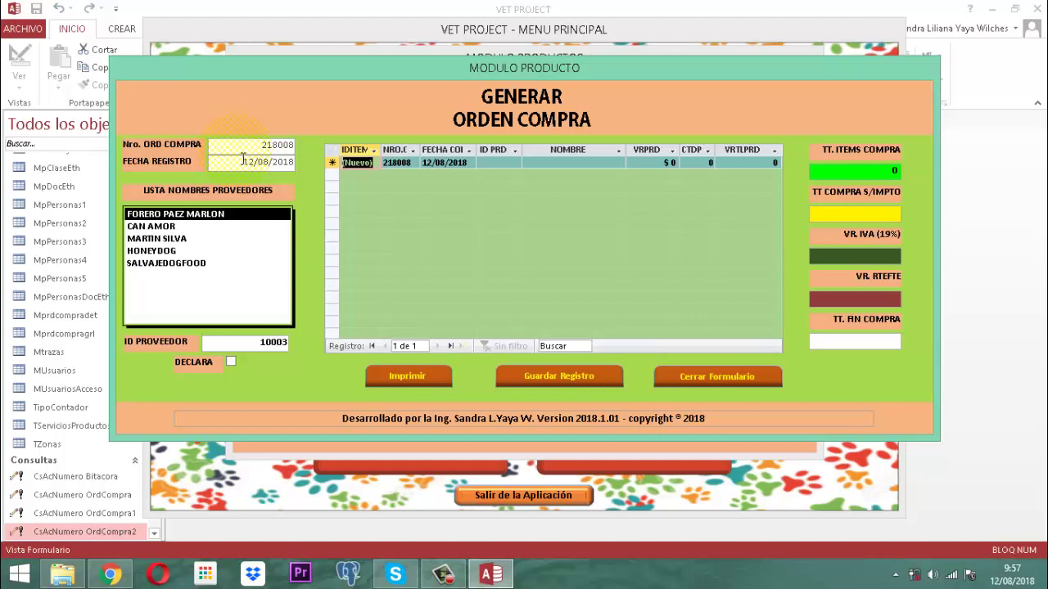
key("Tab")
key("Tab")
key("Tab")
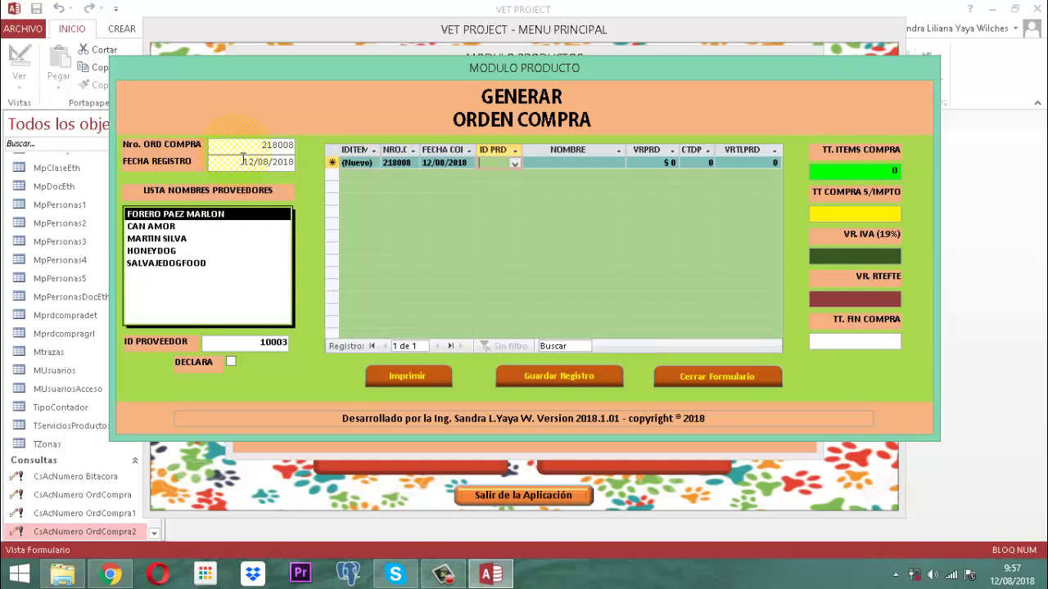
key("alt+Down")
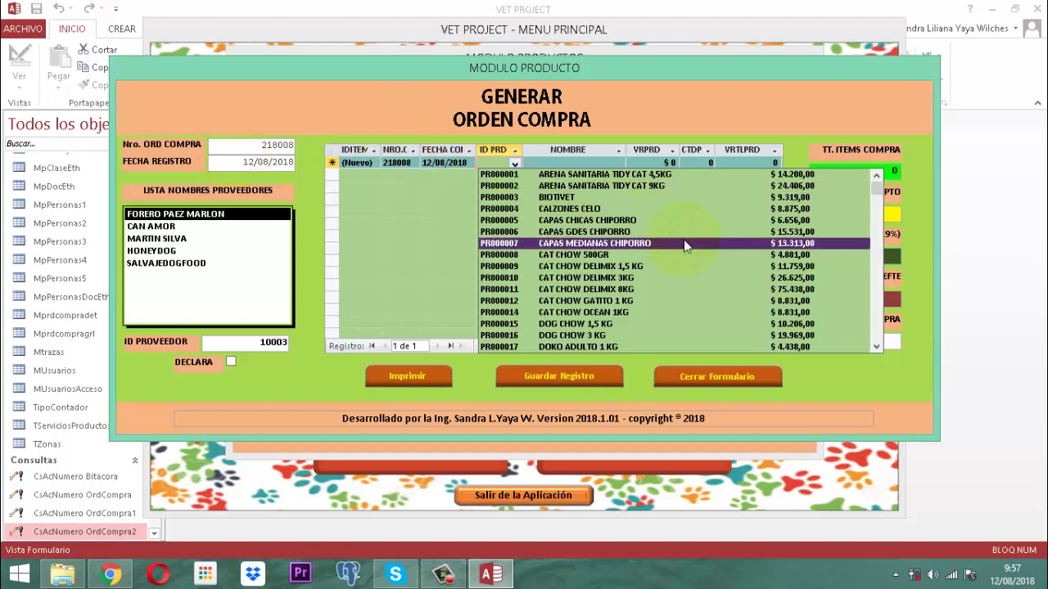
scroll(685, 240, "down", 2)
scroll(683, 239, "down", 5)
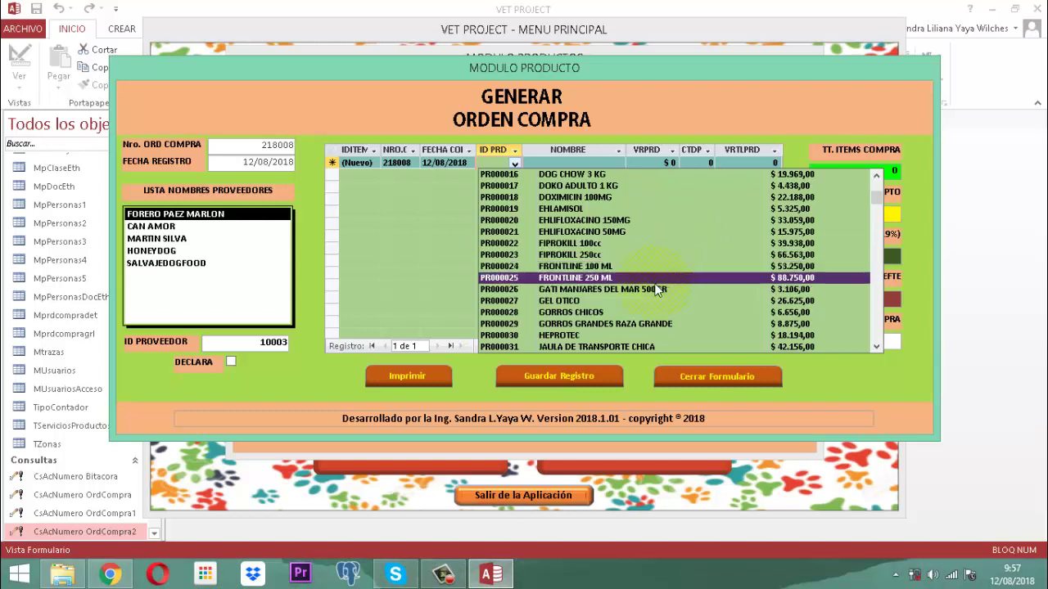
left_click(601, 321)
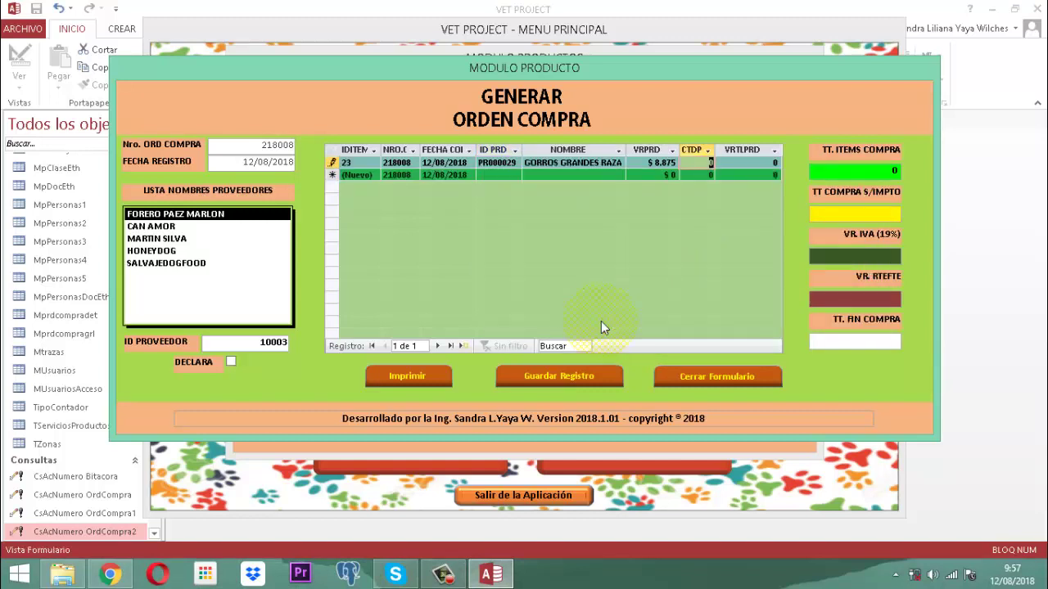
type("100")
key("Tab")
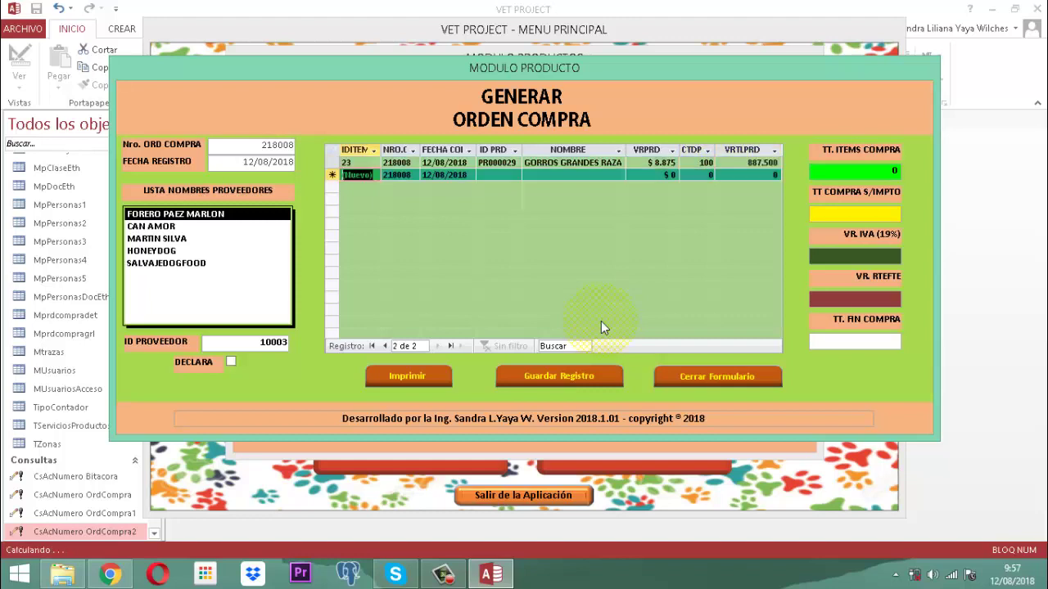
key("Tab")
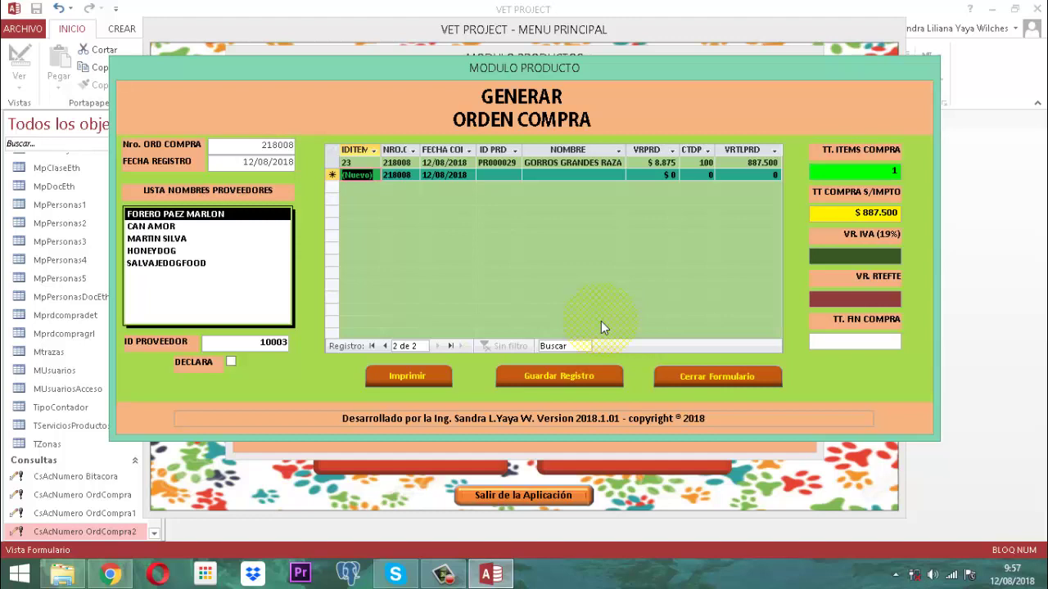
- Add product PR000204, CAMISETA SELECCIÓN COLOMBIA PERRO PEQUEÑO, to the order detail with a quantity of 100
key("Tab")
key("Tab")
key("Tab")
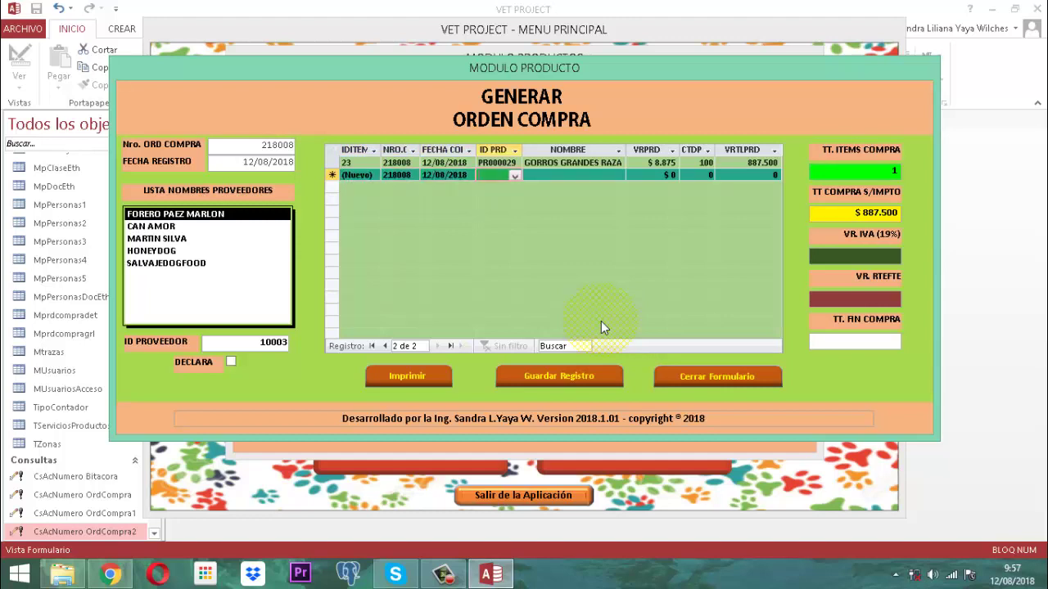
key("F4")
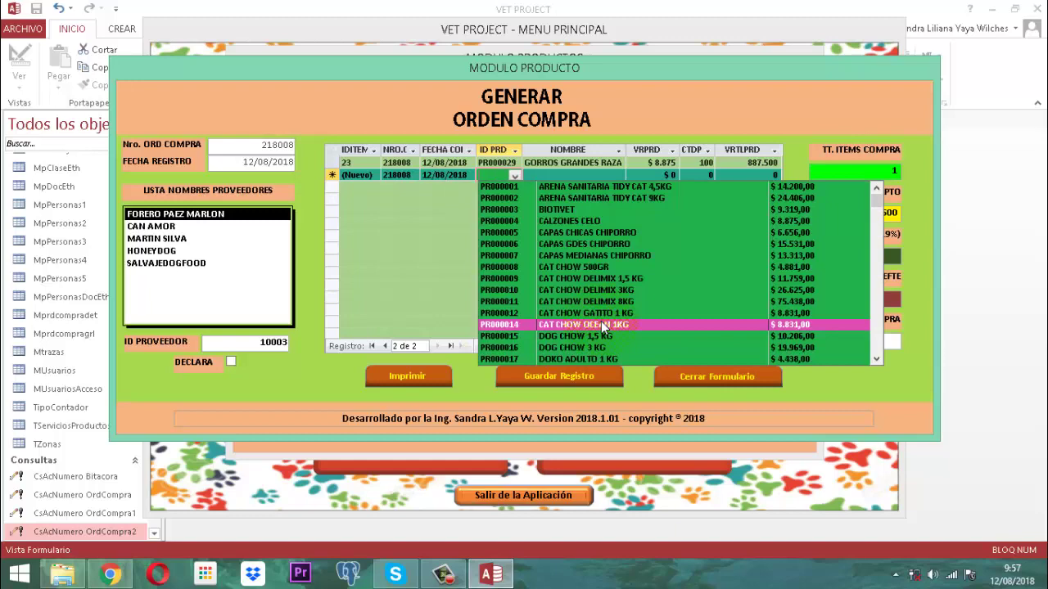
scroll(644, 292, "down", 3)
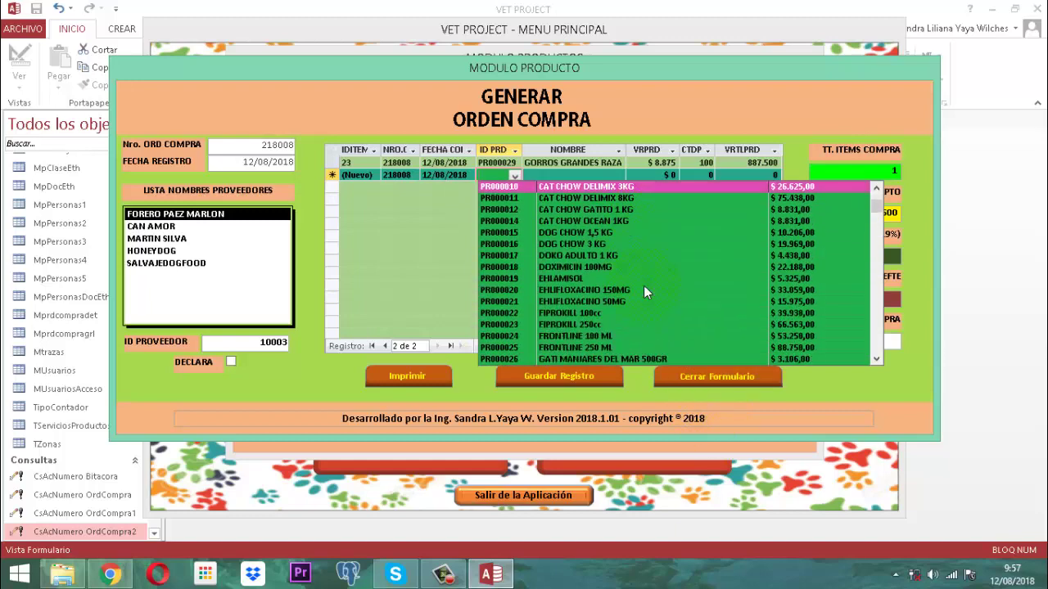
key("Down")
key("Down")
key("Down")
key("Down")
key("Down")
key("Down")
key("Down")
key("Down")
key("Down")
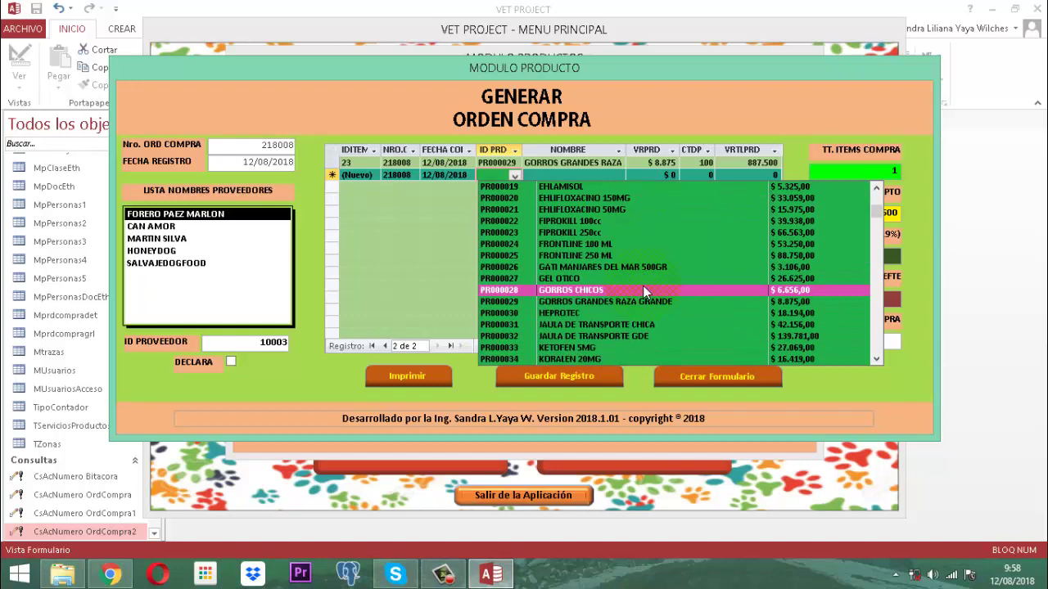
scroll(642, 286, "down", 1)
scroll(643, 285, "down", 3)
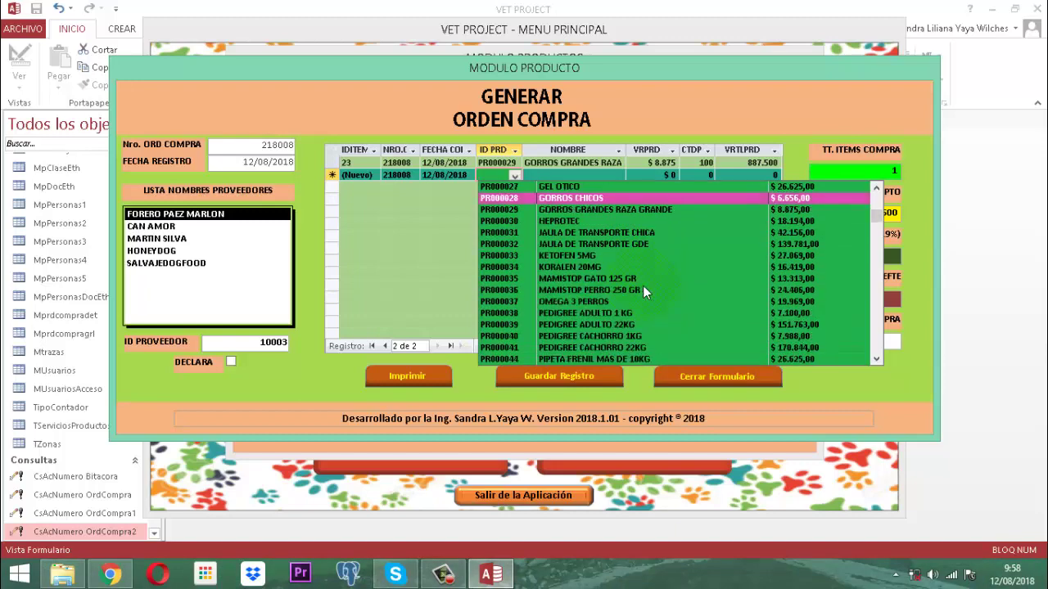
scroll(643, 292, "down", 1)
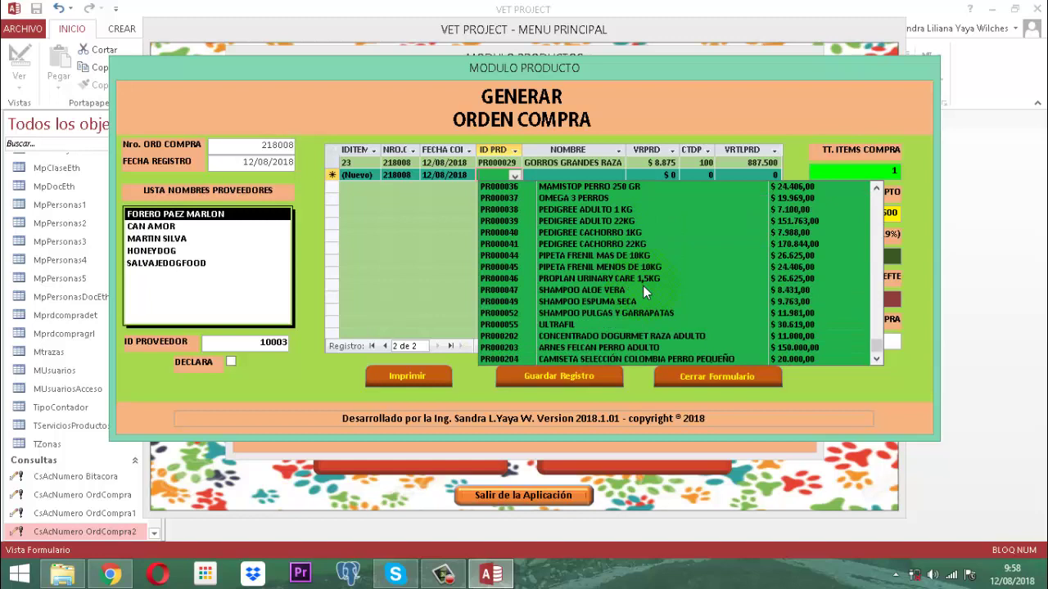
left_click(647, 360)
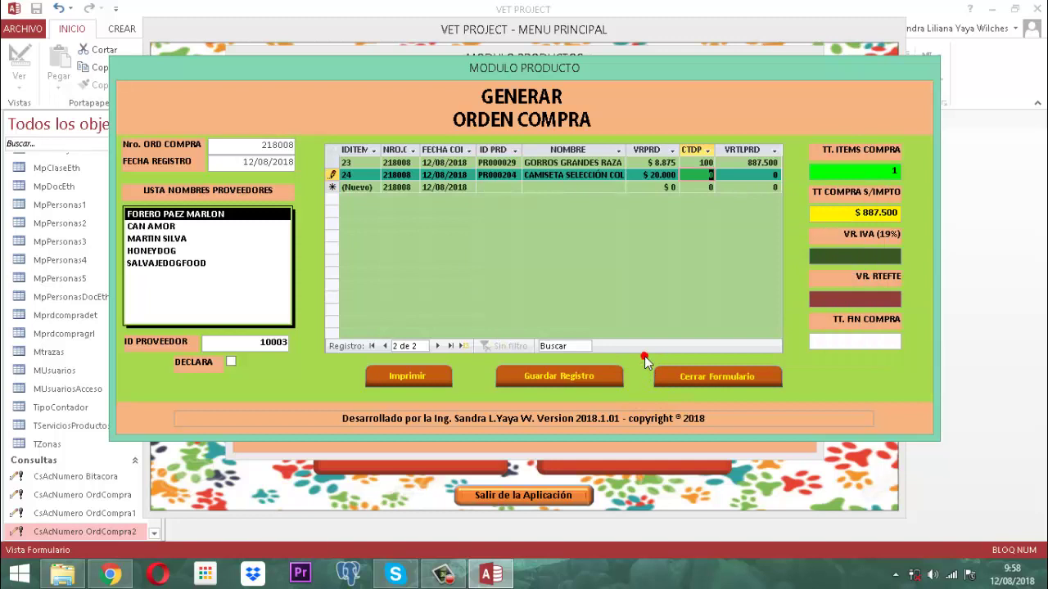
type("100")
key("Tab")
key("Tab")
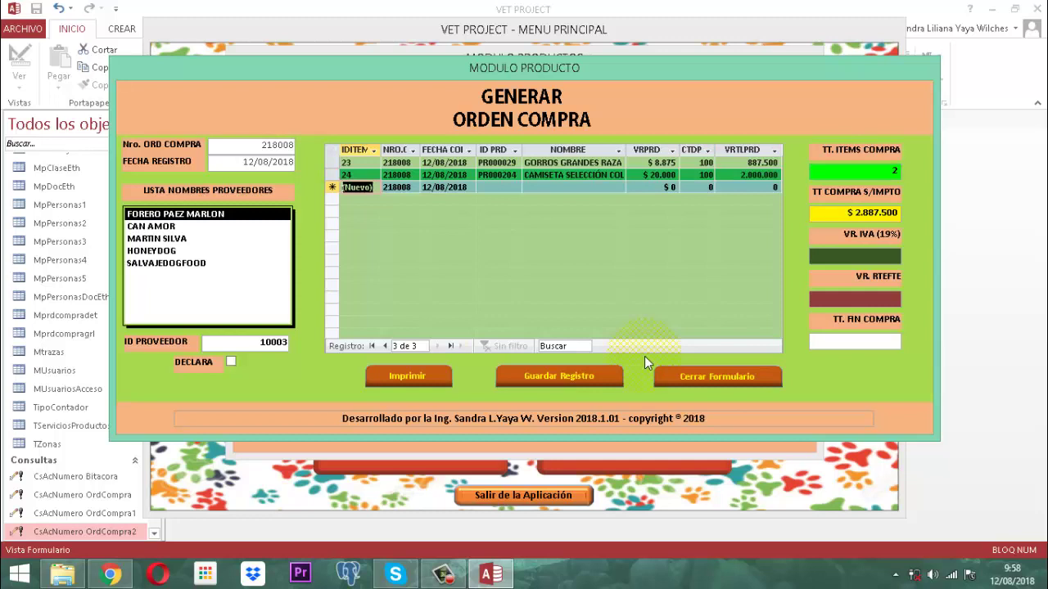
- Calculate the clothing order's VAT, withholding and final purchase total, and save the order record
key("ctrl+Tab")
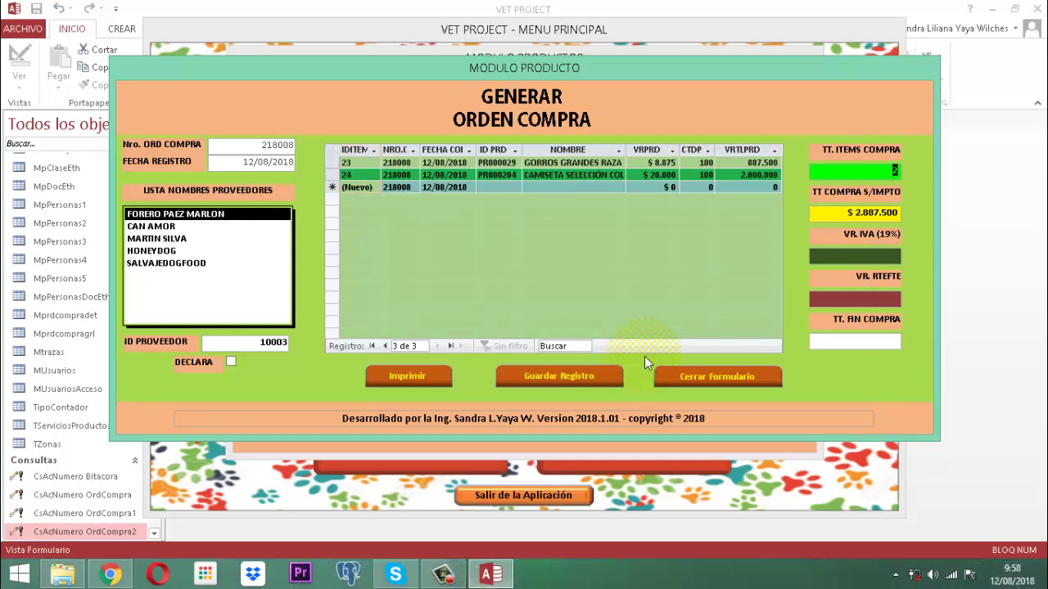
key("Tab")
key("Tab")
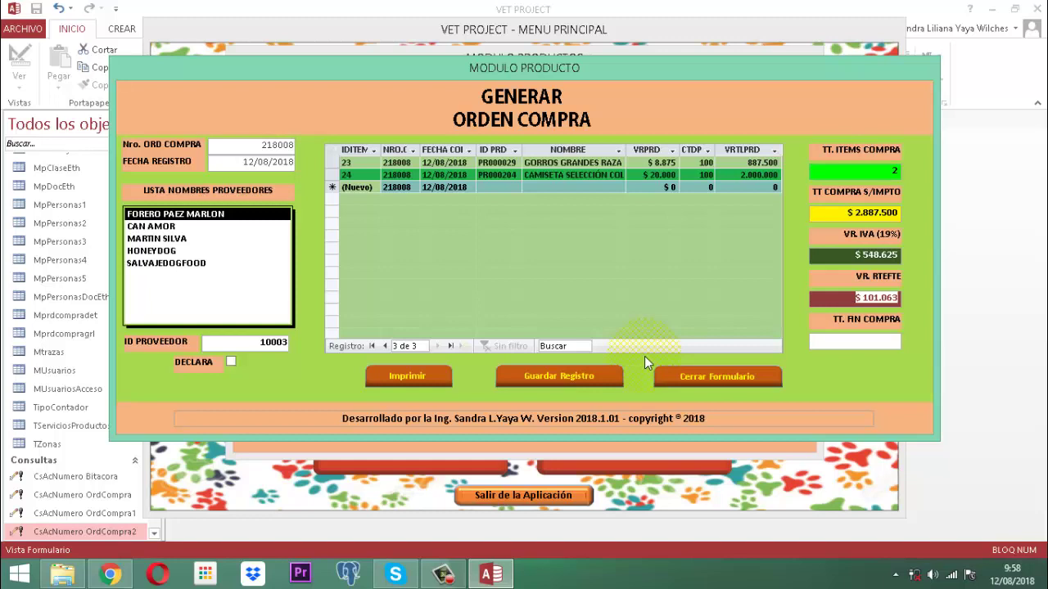
key("Tab")
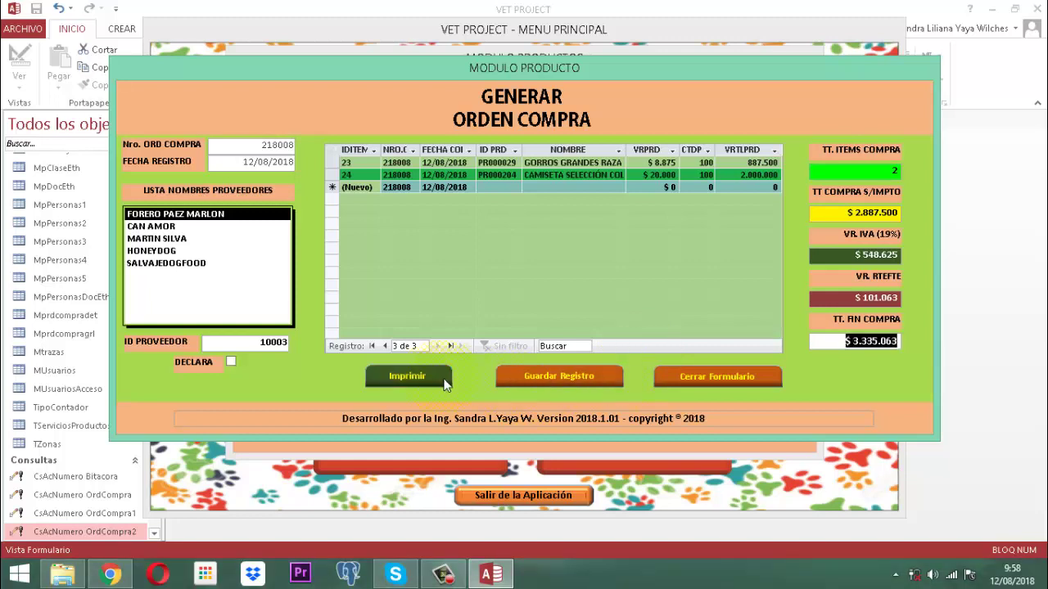
left_click(573, 378)
left_click(665, 346)
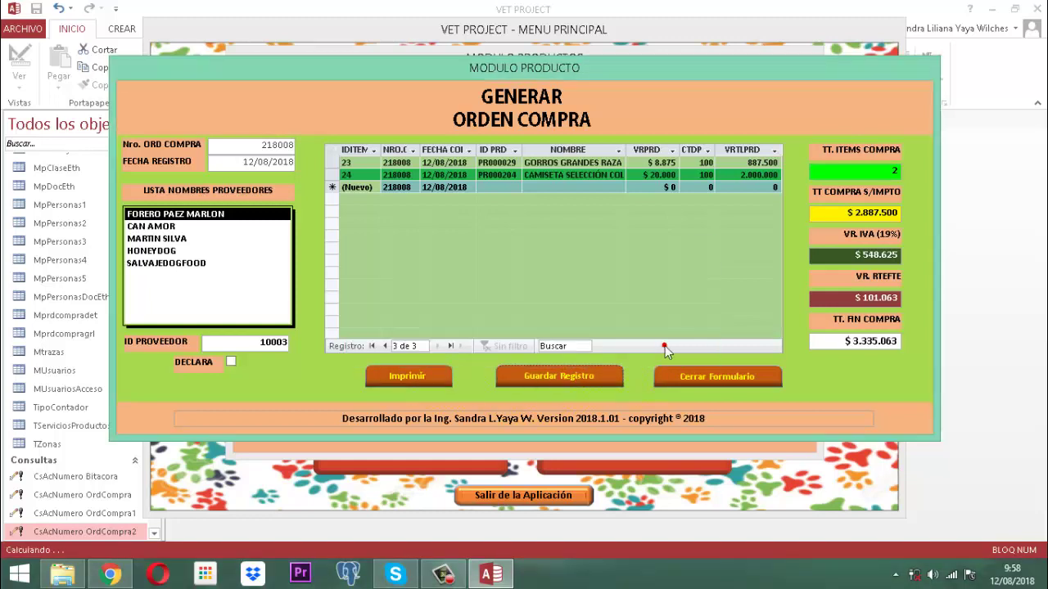
- View the printable report of the saved clothing order, and close both the report and the order form
left_click(420, 383)
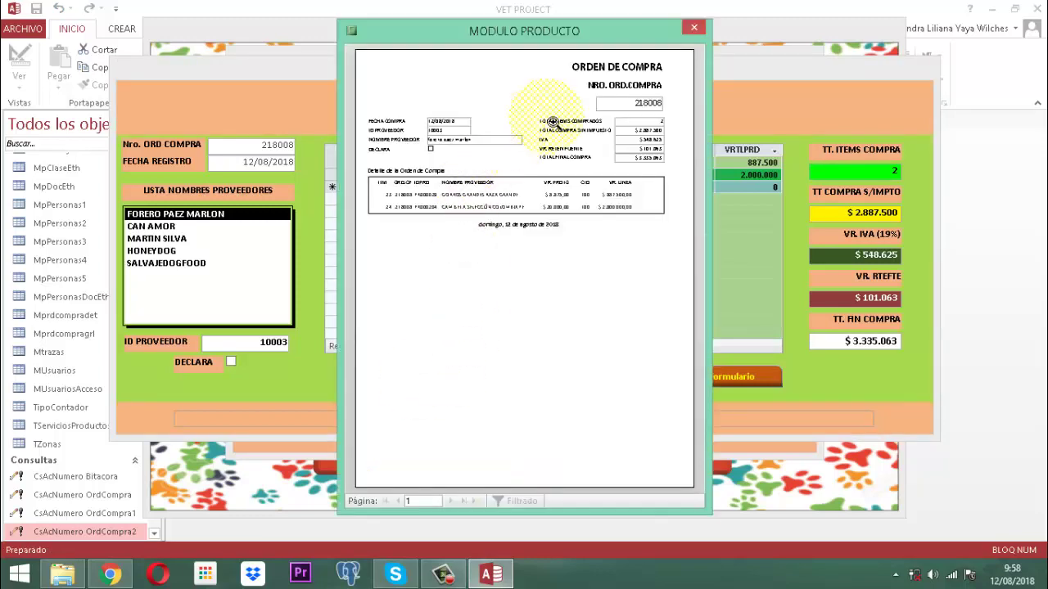
left_click(552, 122)
left_click(692, 28)
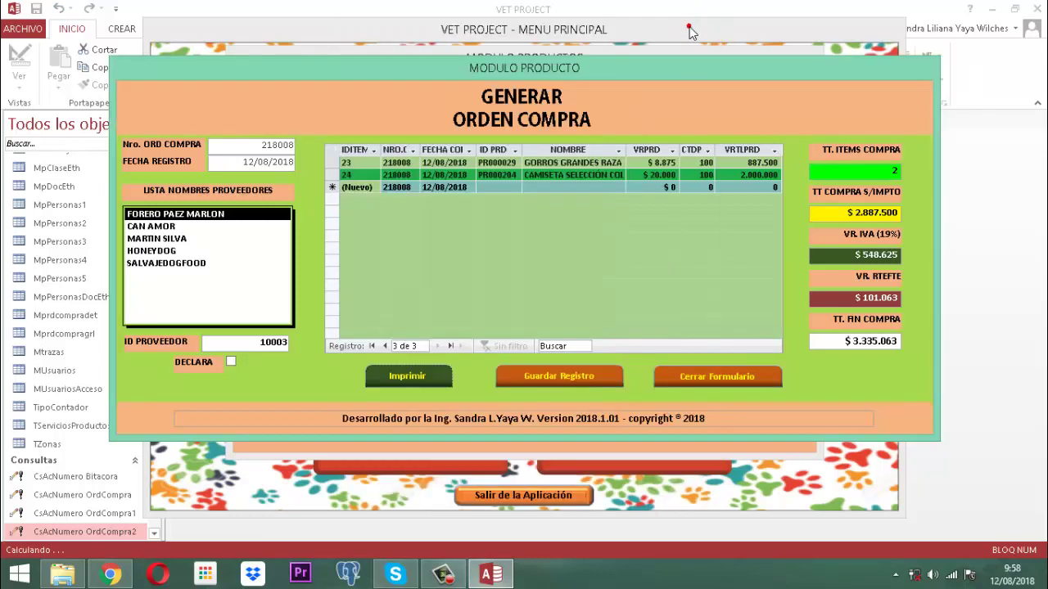
left_click(687, 375)
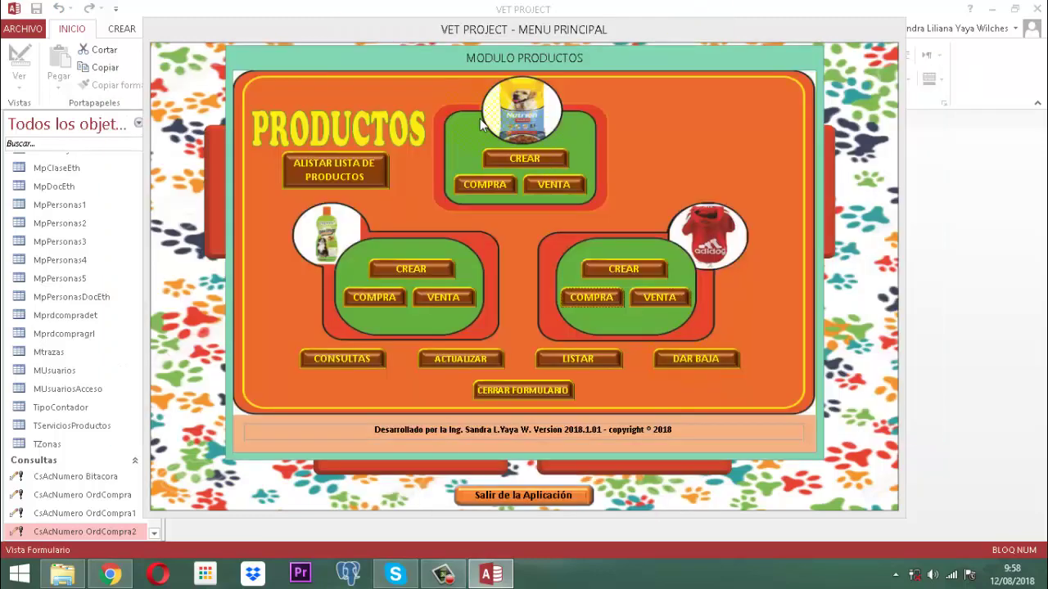
- Start a purchase order for the pet food group with registration date 12/08/2018, and abandon it without generating a record
left_click(489, 184)
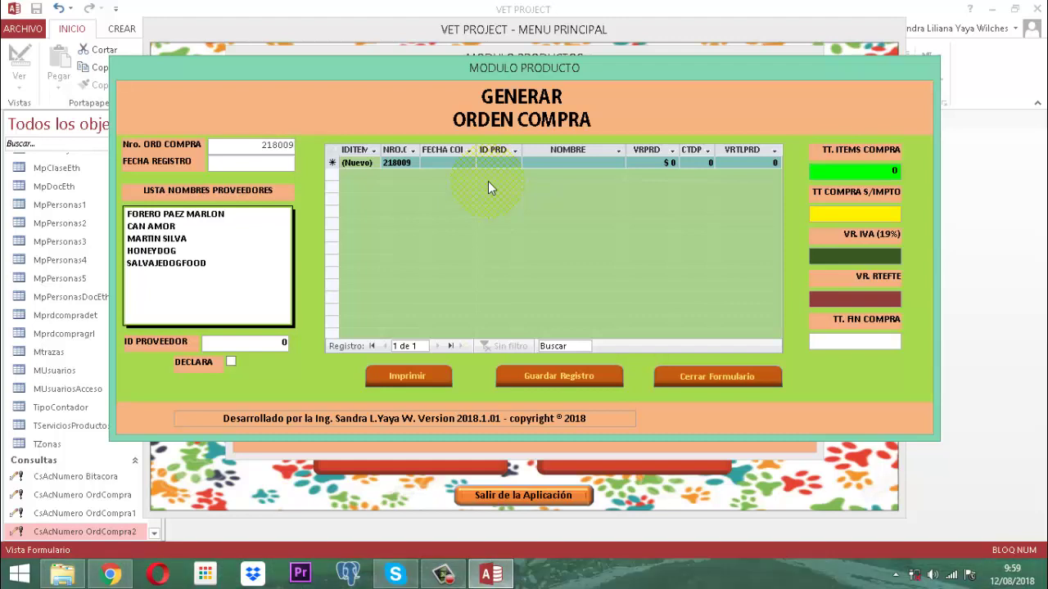
type("12/08/2018")
key("Return")
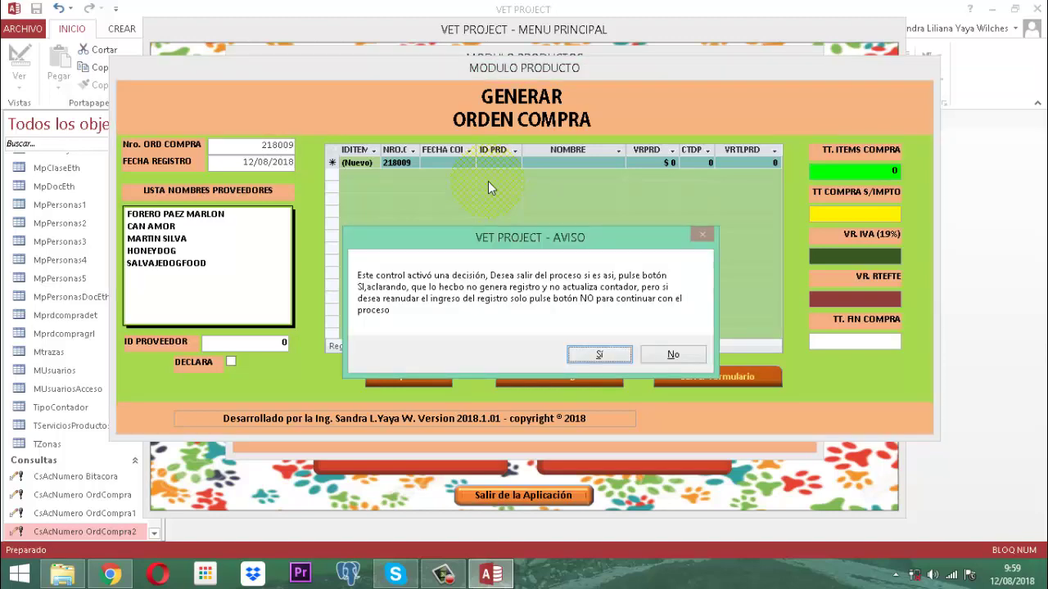
key("Return")
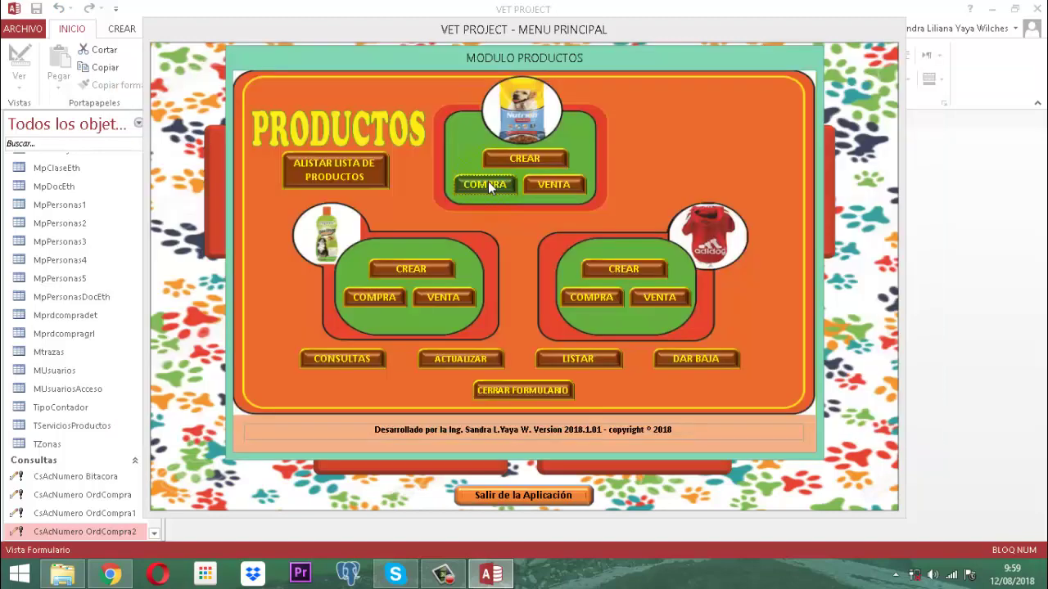
- Close the products module and the main menu form to return to the database objects
left_click(543, 391)
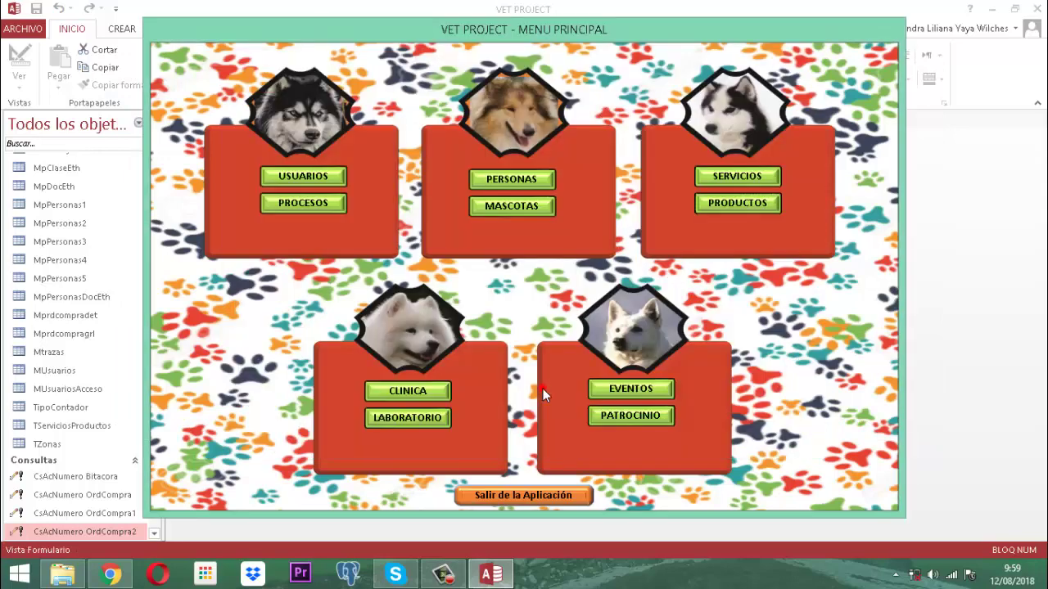
right_click(596, 28)
left_click(610, 58)
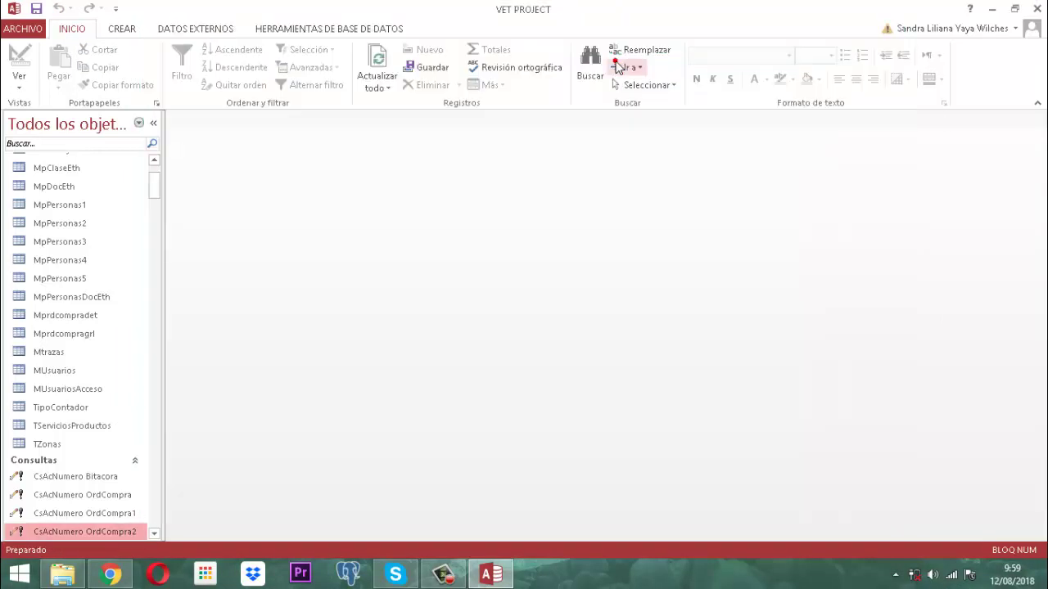